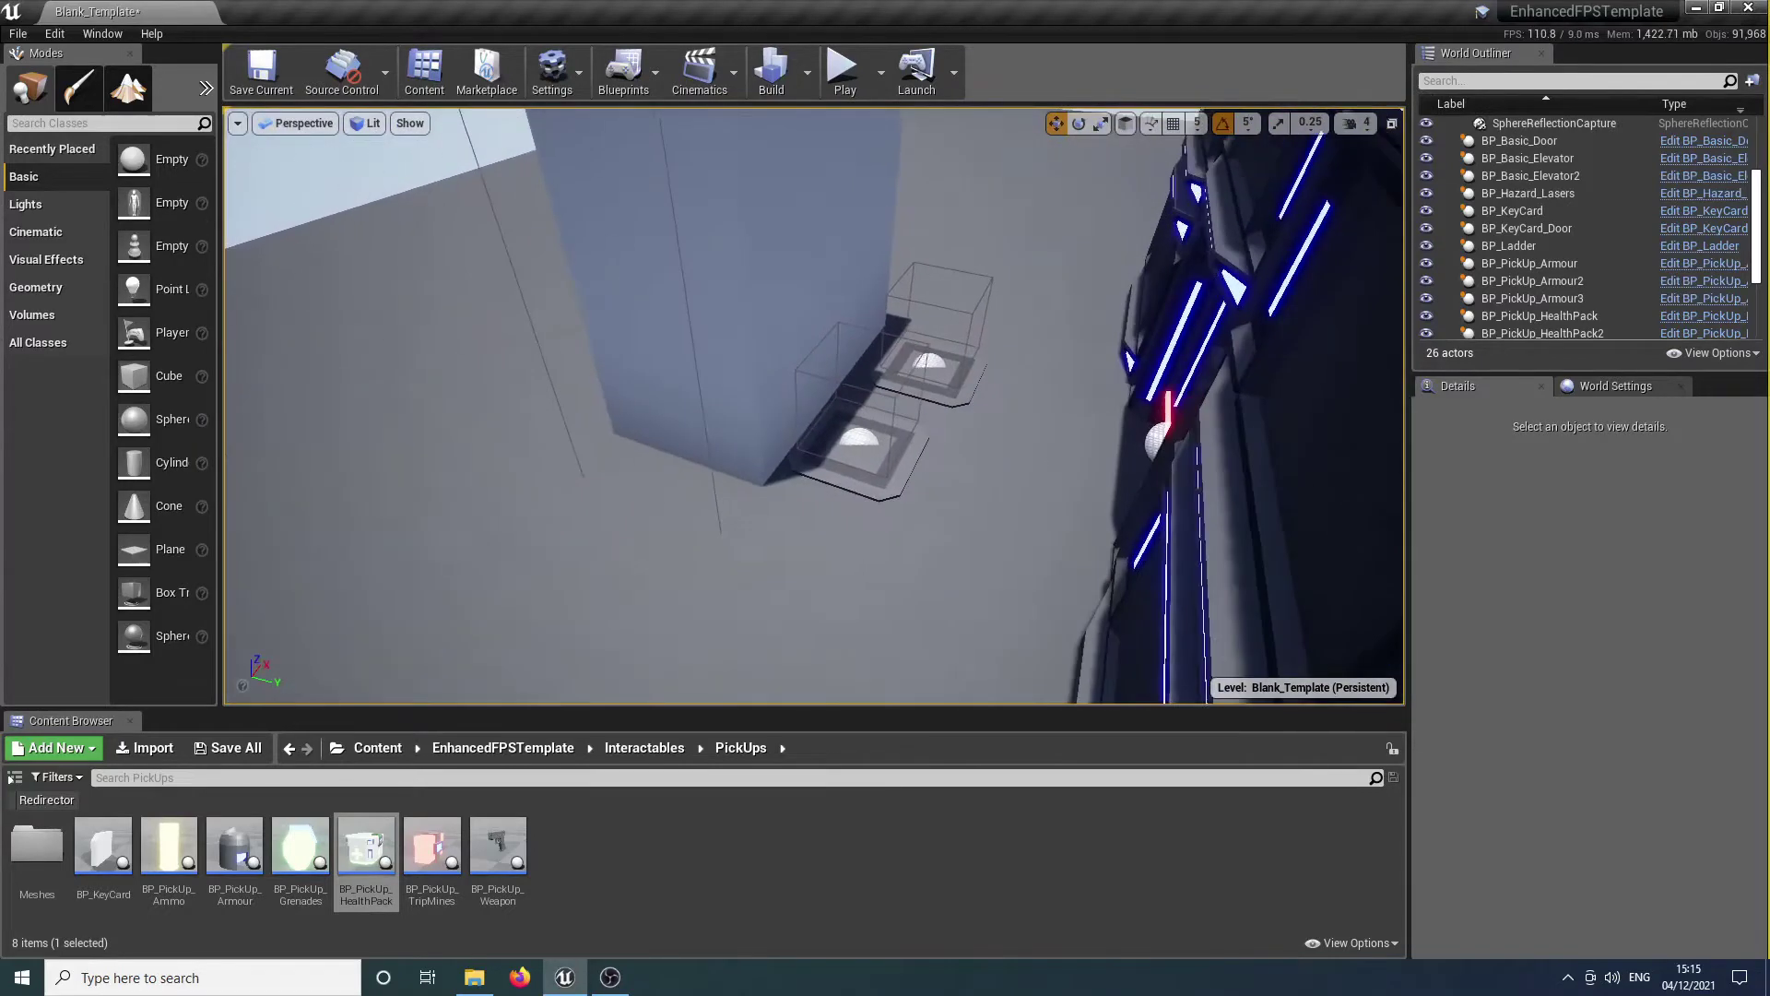
# Select both basic elevators and the two tall cubes beside them, and move the group farther back from the doorway wall.
pyautogui.click(938, 359)
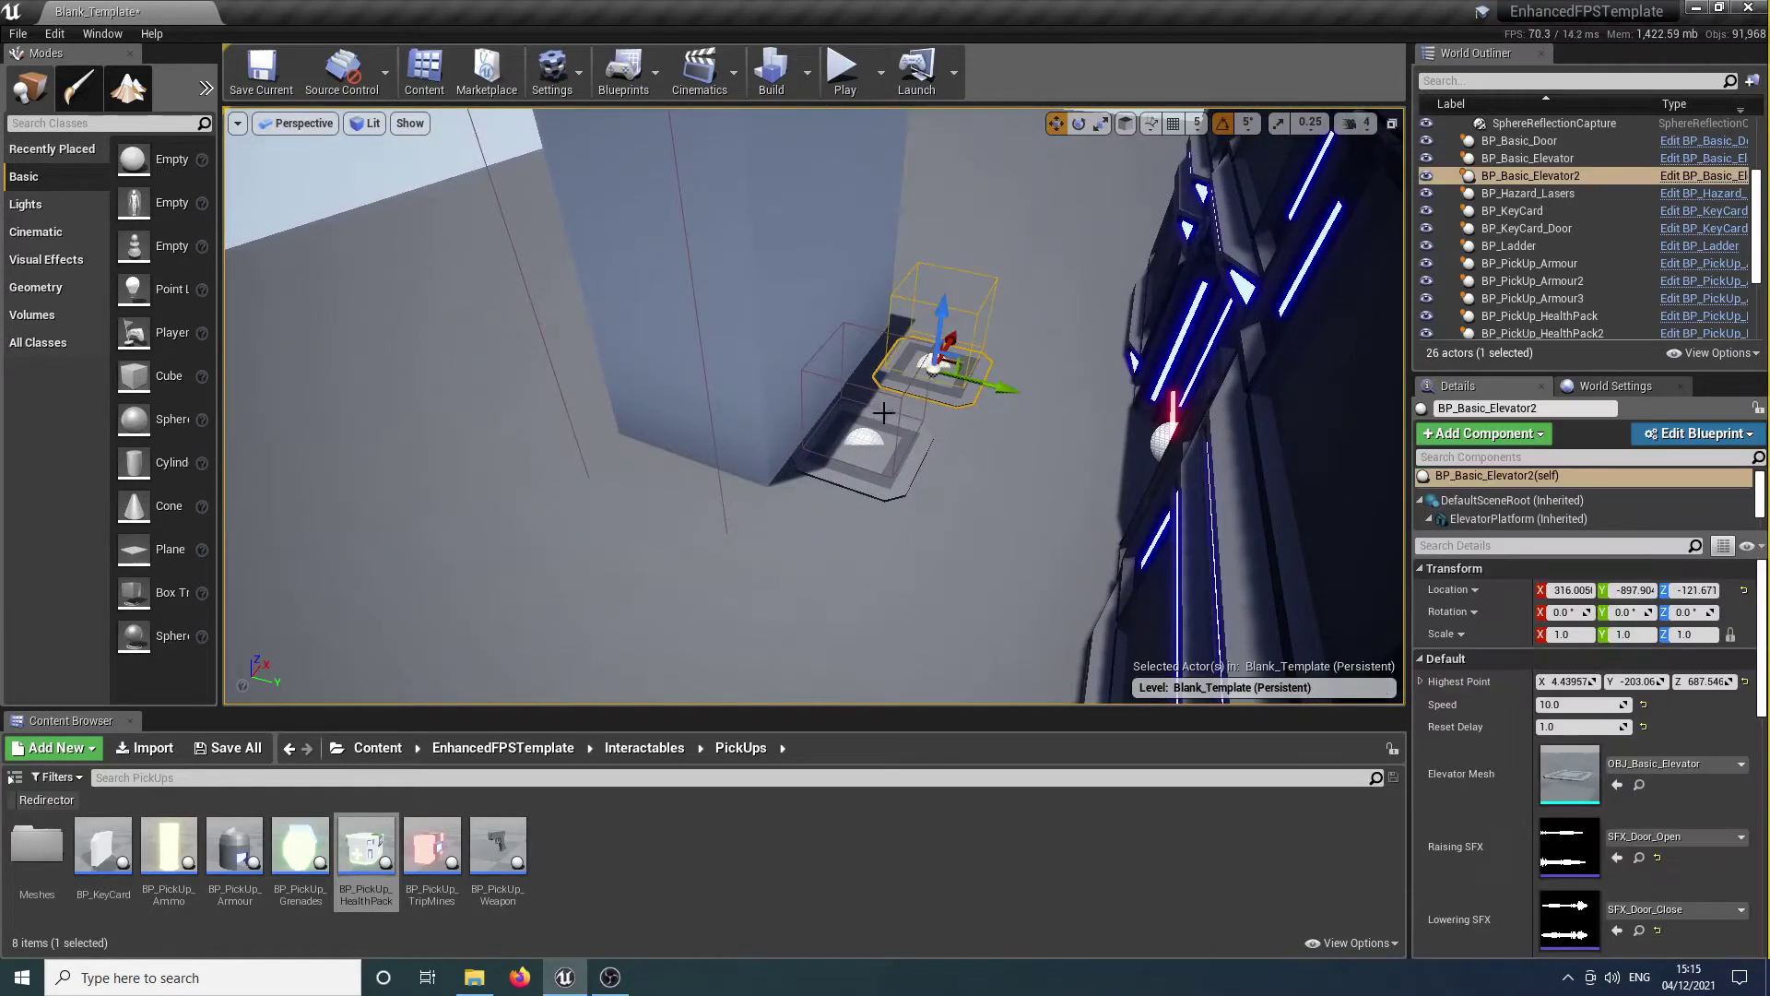
pyautogui.keyDown('ctrl'); pyautogui.click(854, 450); pyautogui.keyUp('ctrl')
pyautogui.moveTo(853, 450); pyautogui.dragTo(921, 427, button='right')
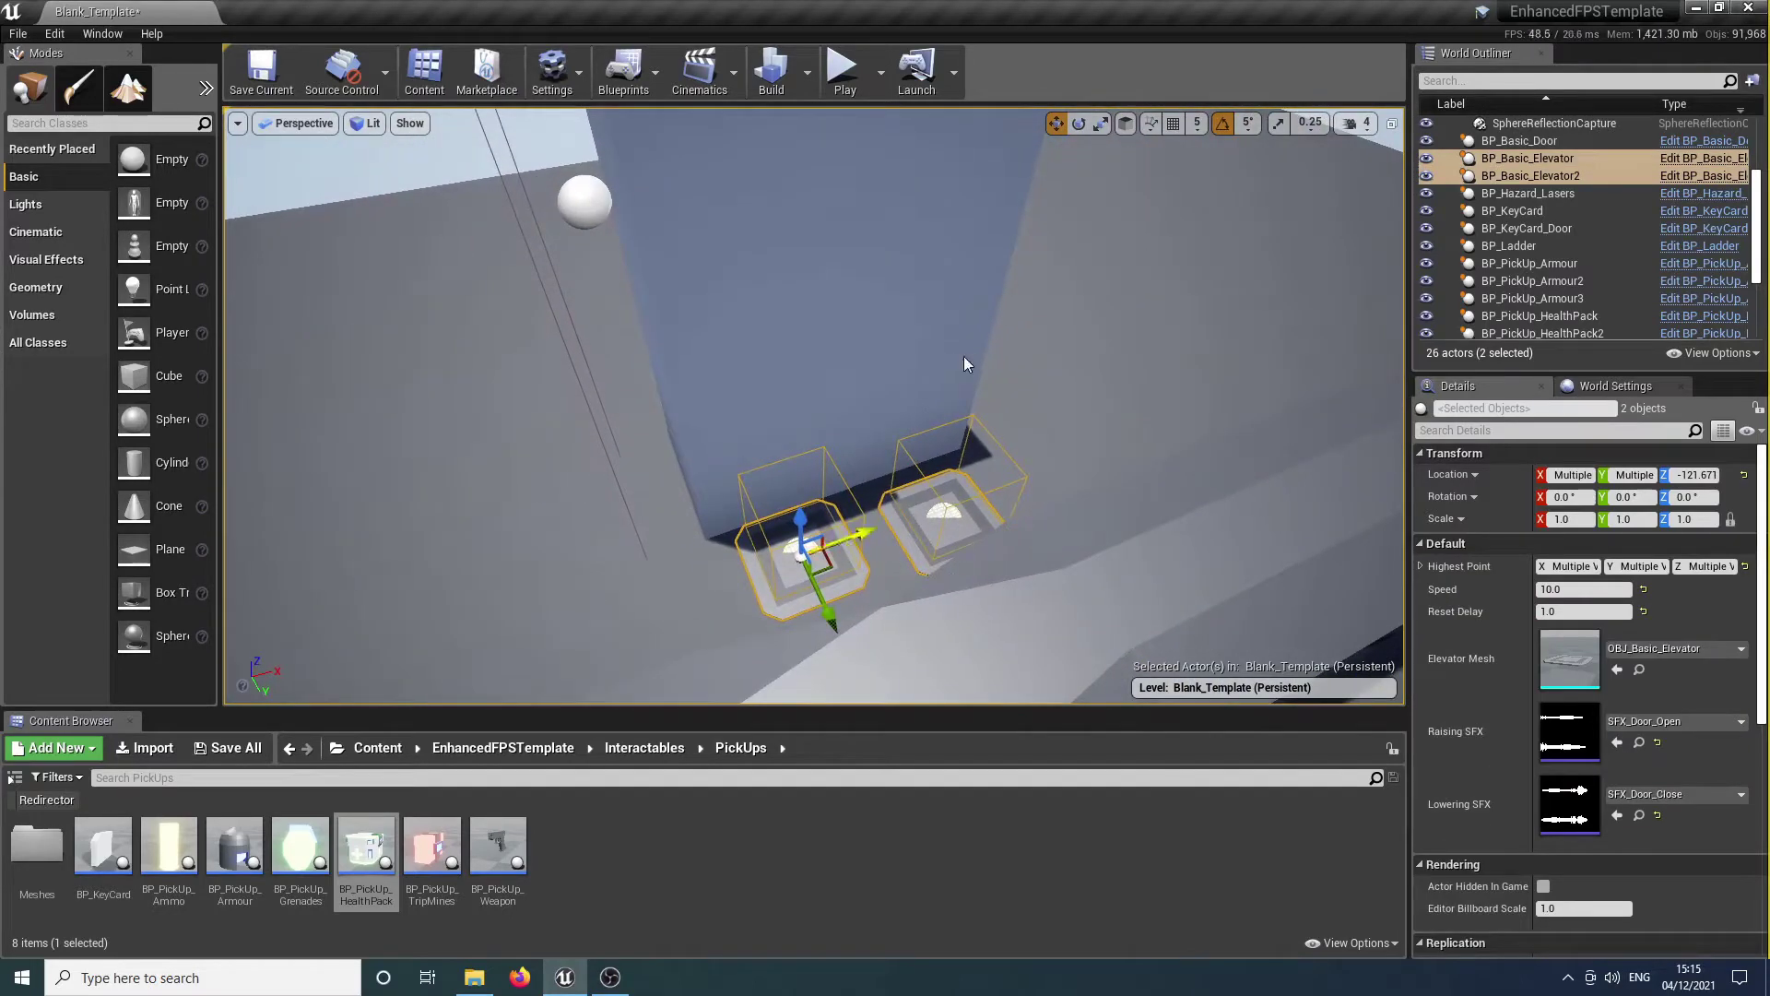
pyautogui.keyDown('ctrl'); pyautogui.click(964, 359); pyautogui.keyUp('ctrl')
pyautogui.moveTo(726, 369); pyautogui.dragTo(735, 363, button='right')
pyautogui.keyDown('ctrl'); pyautogui.click(934, 407); pyautogui.keyUp('ctrl')
pyautogui.moveTo(979, 415); pyautogui.dragTo(572, 329)
pyautogui.moveTo(571, 328)
pyautogui.mouseDown(button='right')
pyautogui.moveTo(627, 351)
pyautogui.moveTo(664, 341)
pyautogui.moveTo(590, 328)
pyautogui.mouseUp(button='right')
pyautogui.moveTo(826, 399); pyautogui.dragTo(921, 423, button='right')
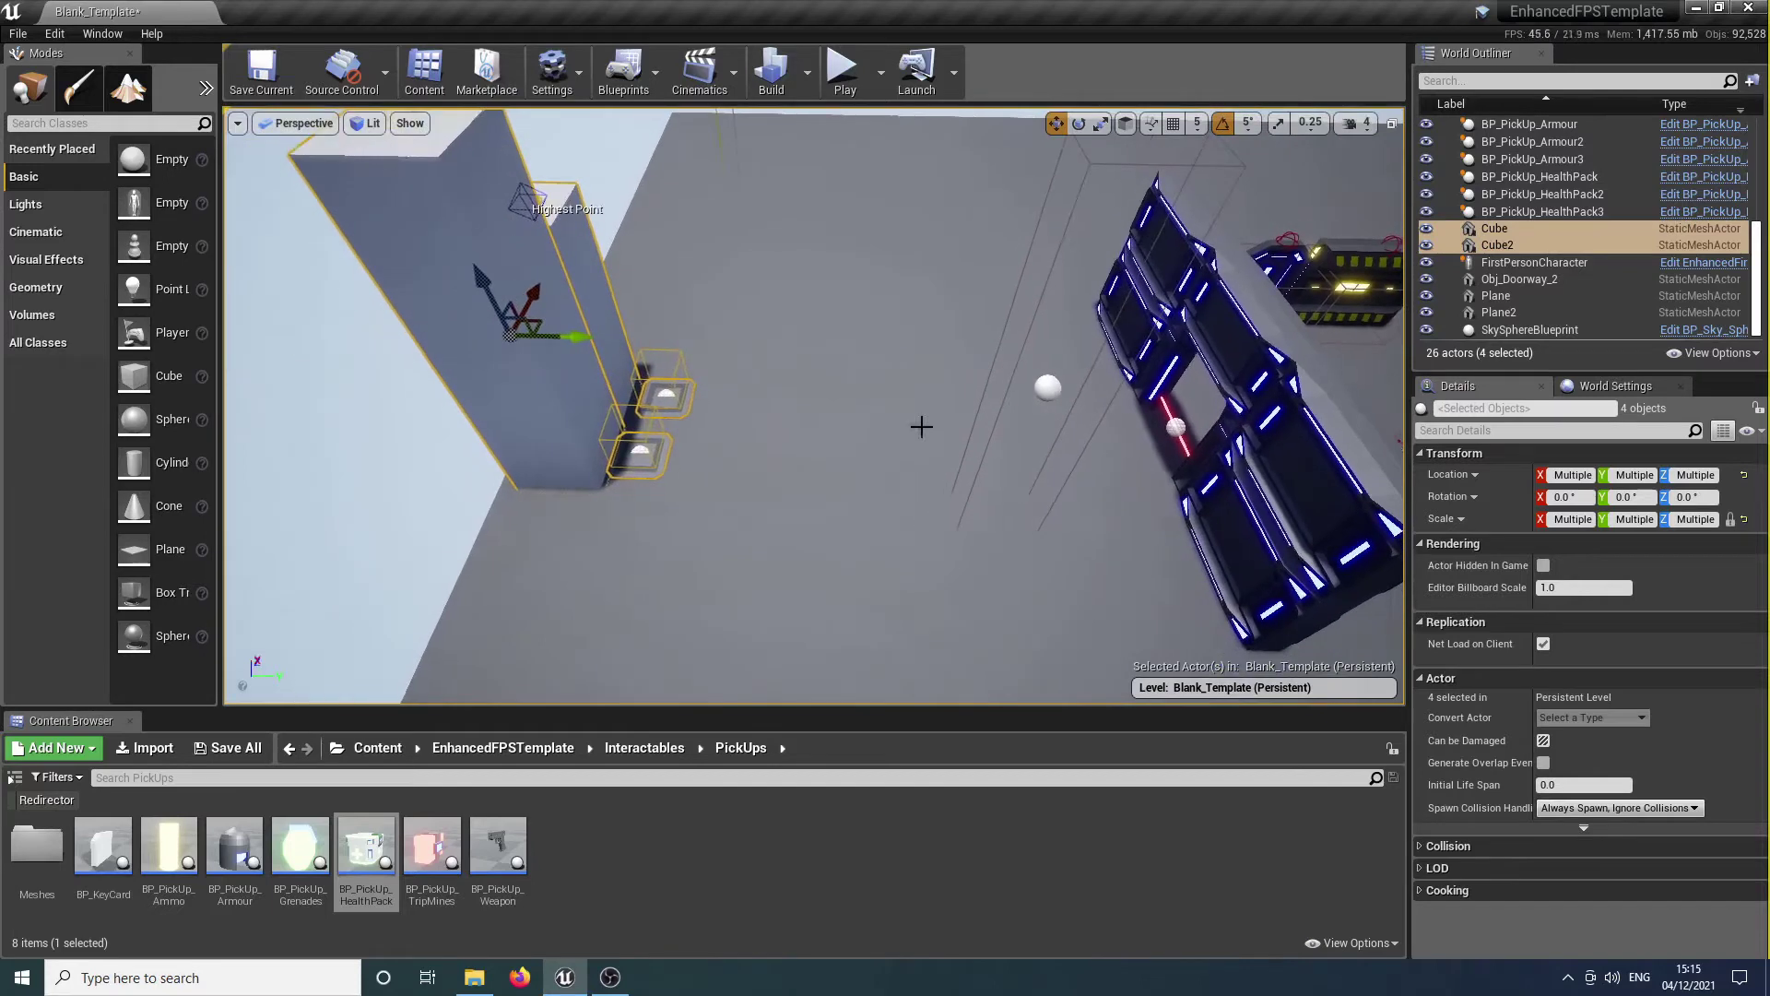
# Move the BP_Ladder actor back so it lines up with the relocated cubes and elevators.
pyautogui.click(1054, 387)
pyautogui.click(1054, 387)
pyautogui.moveTo(1051, 385); pyautogui.dragTo(481, 397)
pyautogui.moveTo(479, 398); pyautogui.dragTo(572, 512, button='right')
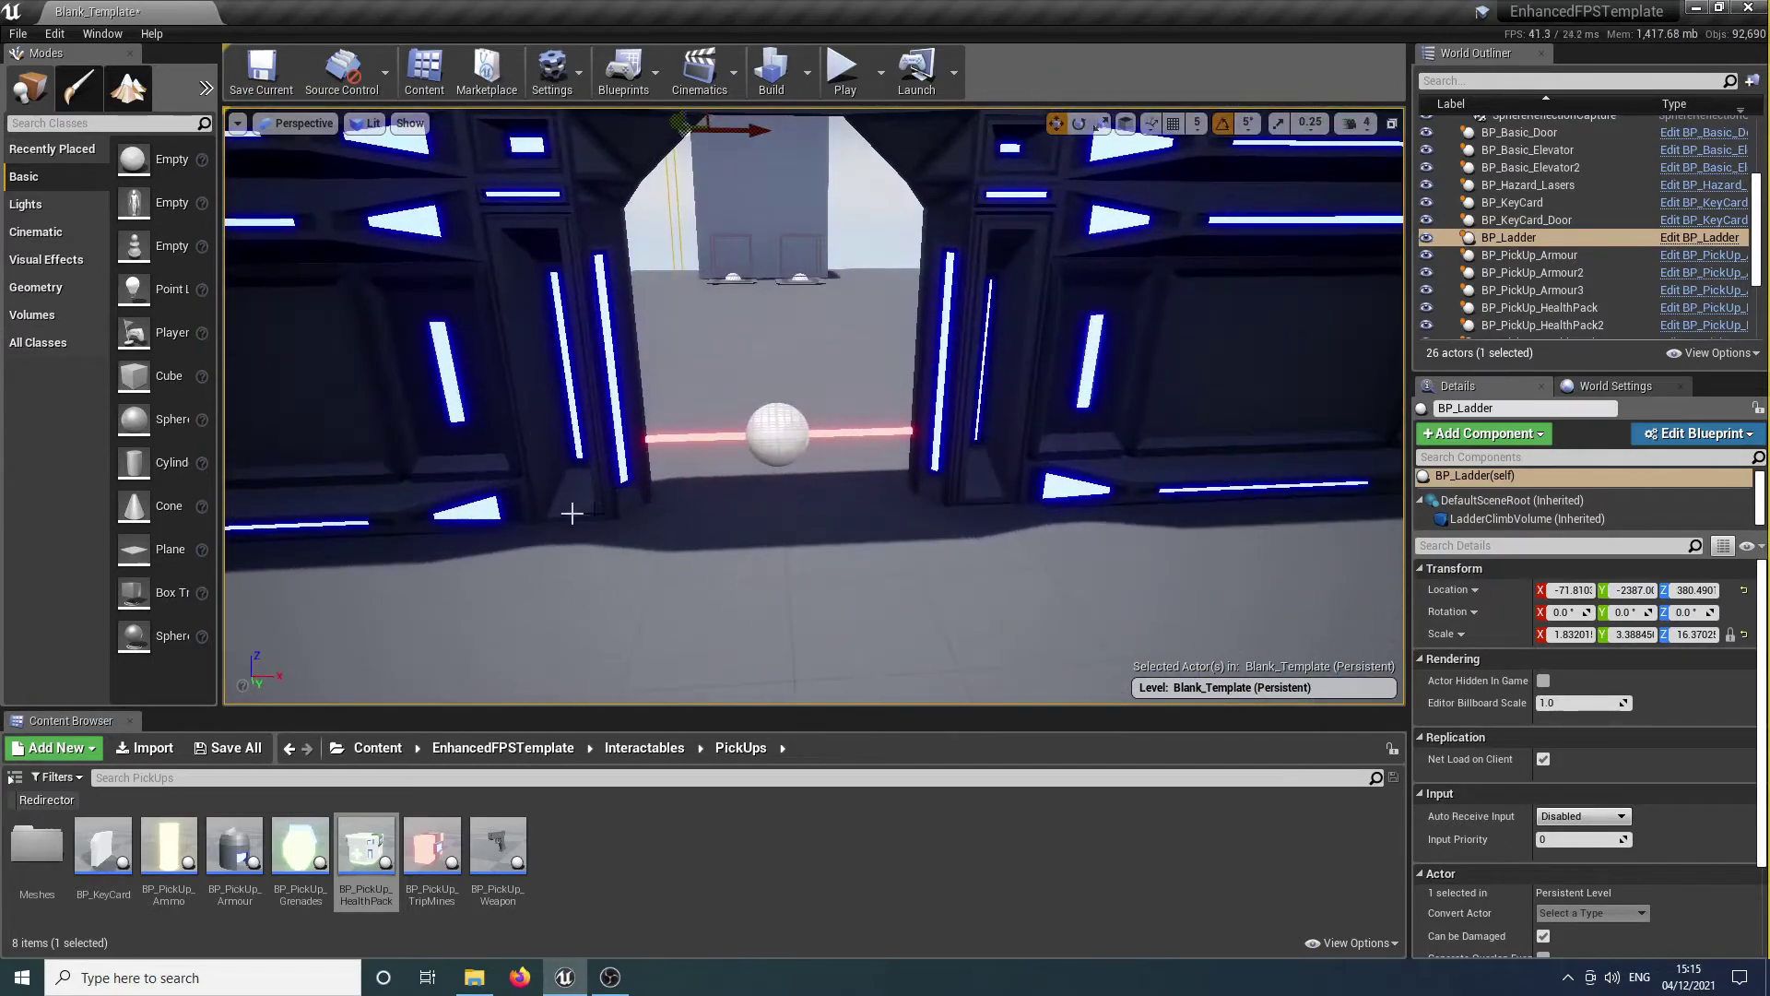
# Delete the laser hazard in the doorway and place a new BP_Hazard_Lasers there from the EnvironmentHazards folder.
pyautogui.click(791, 448)
pyautogui.press('Delete')
pyautogui.click(658, 755)
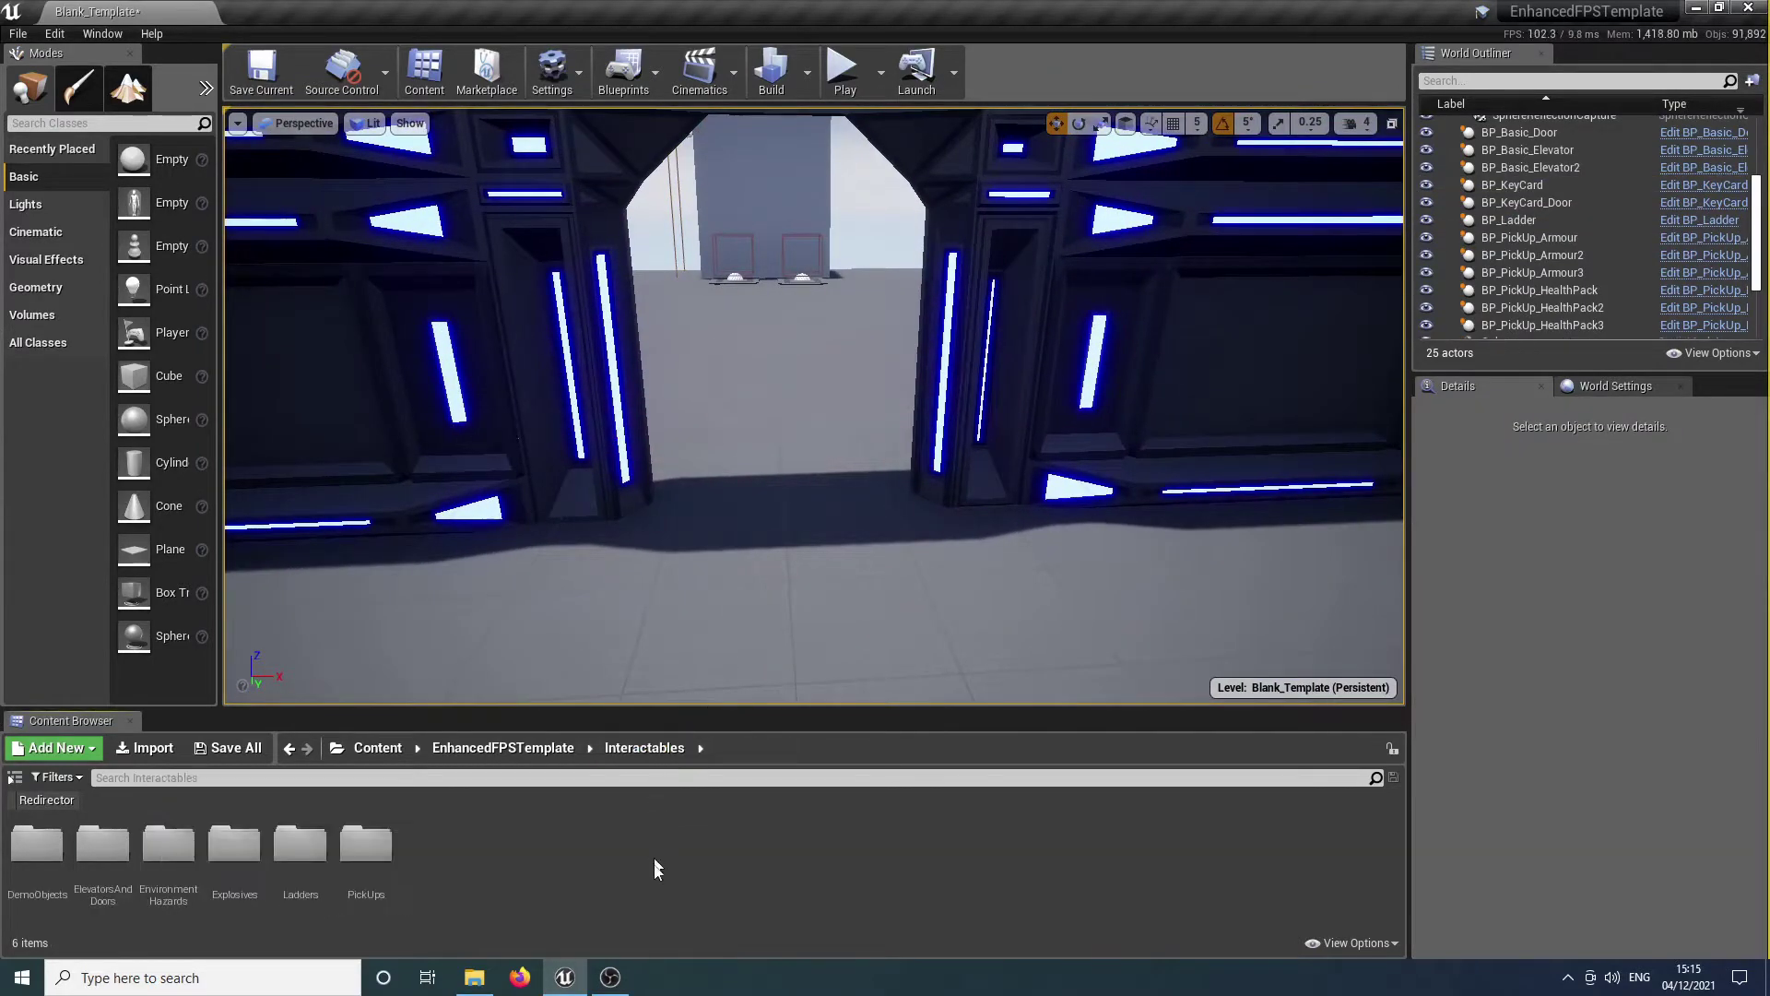
pyautogui.doubleClick(187, 873)
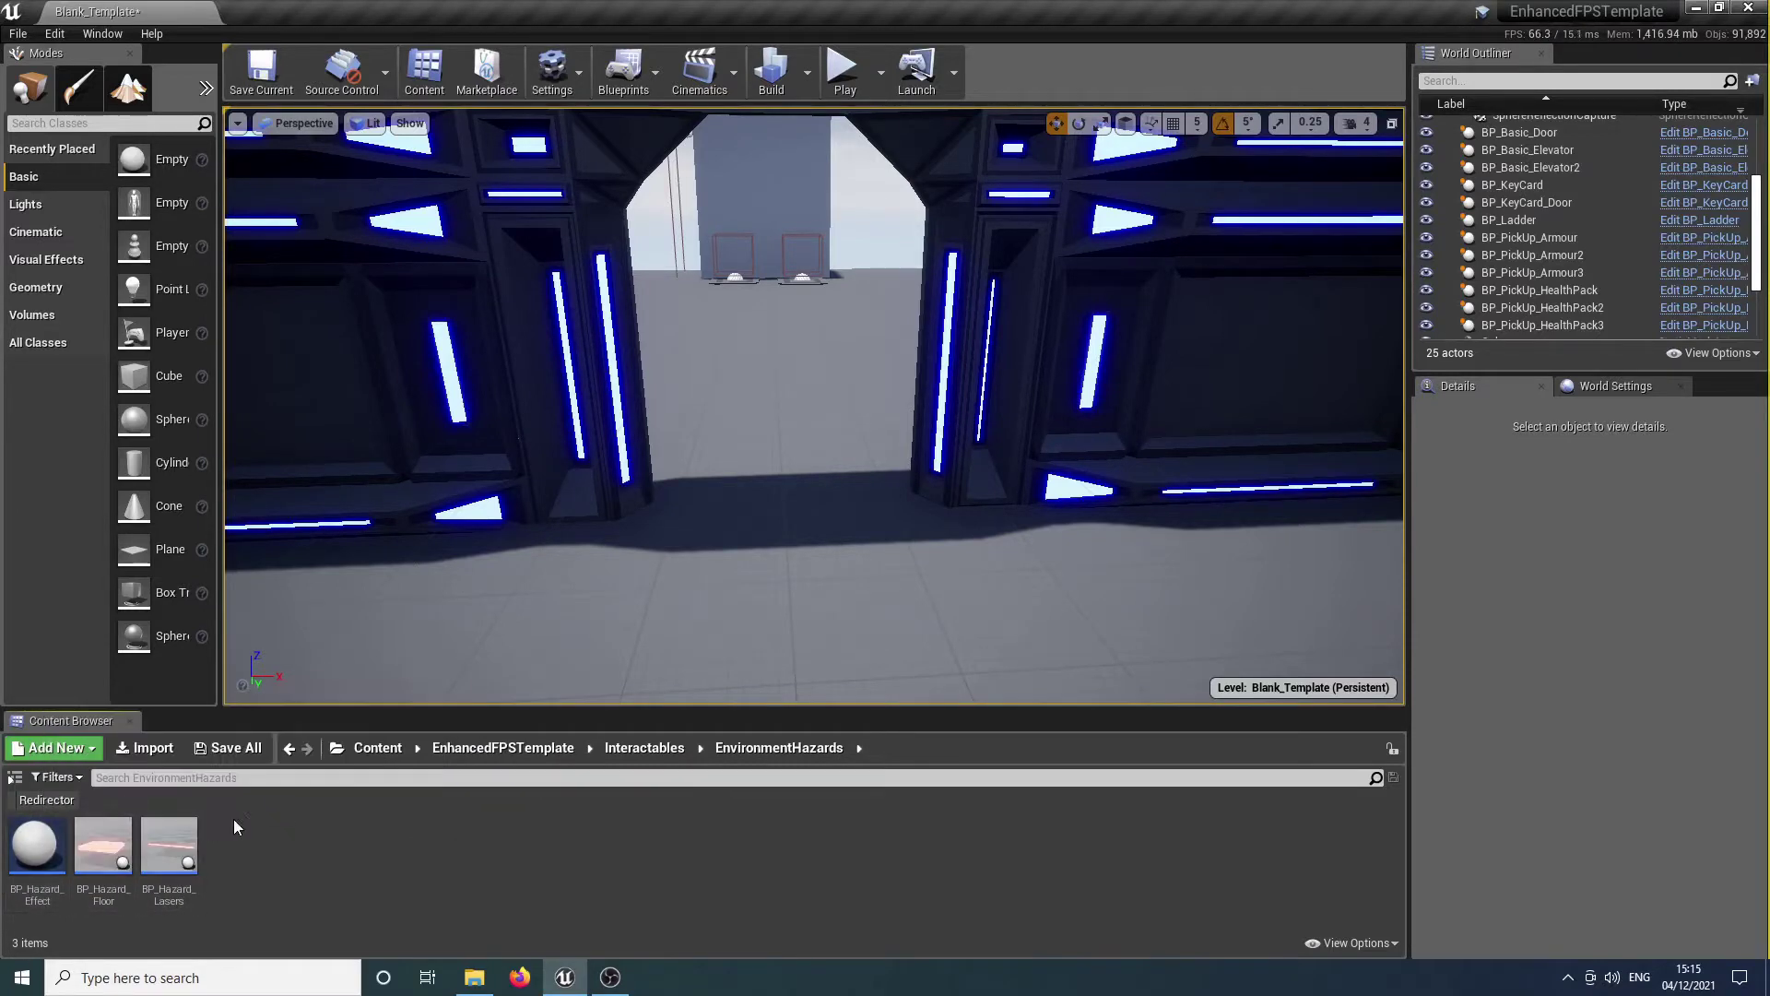
pyautogui.moveTo(169, 844); pyautogui.dragTo(792, 490)
pyautogui.press('f')
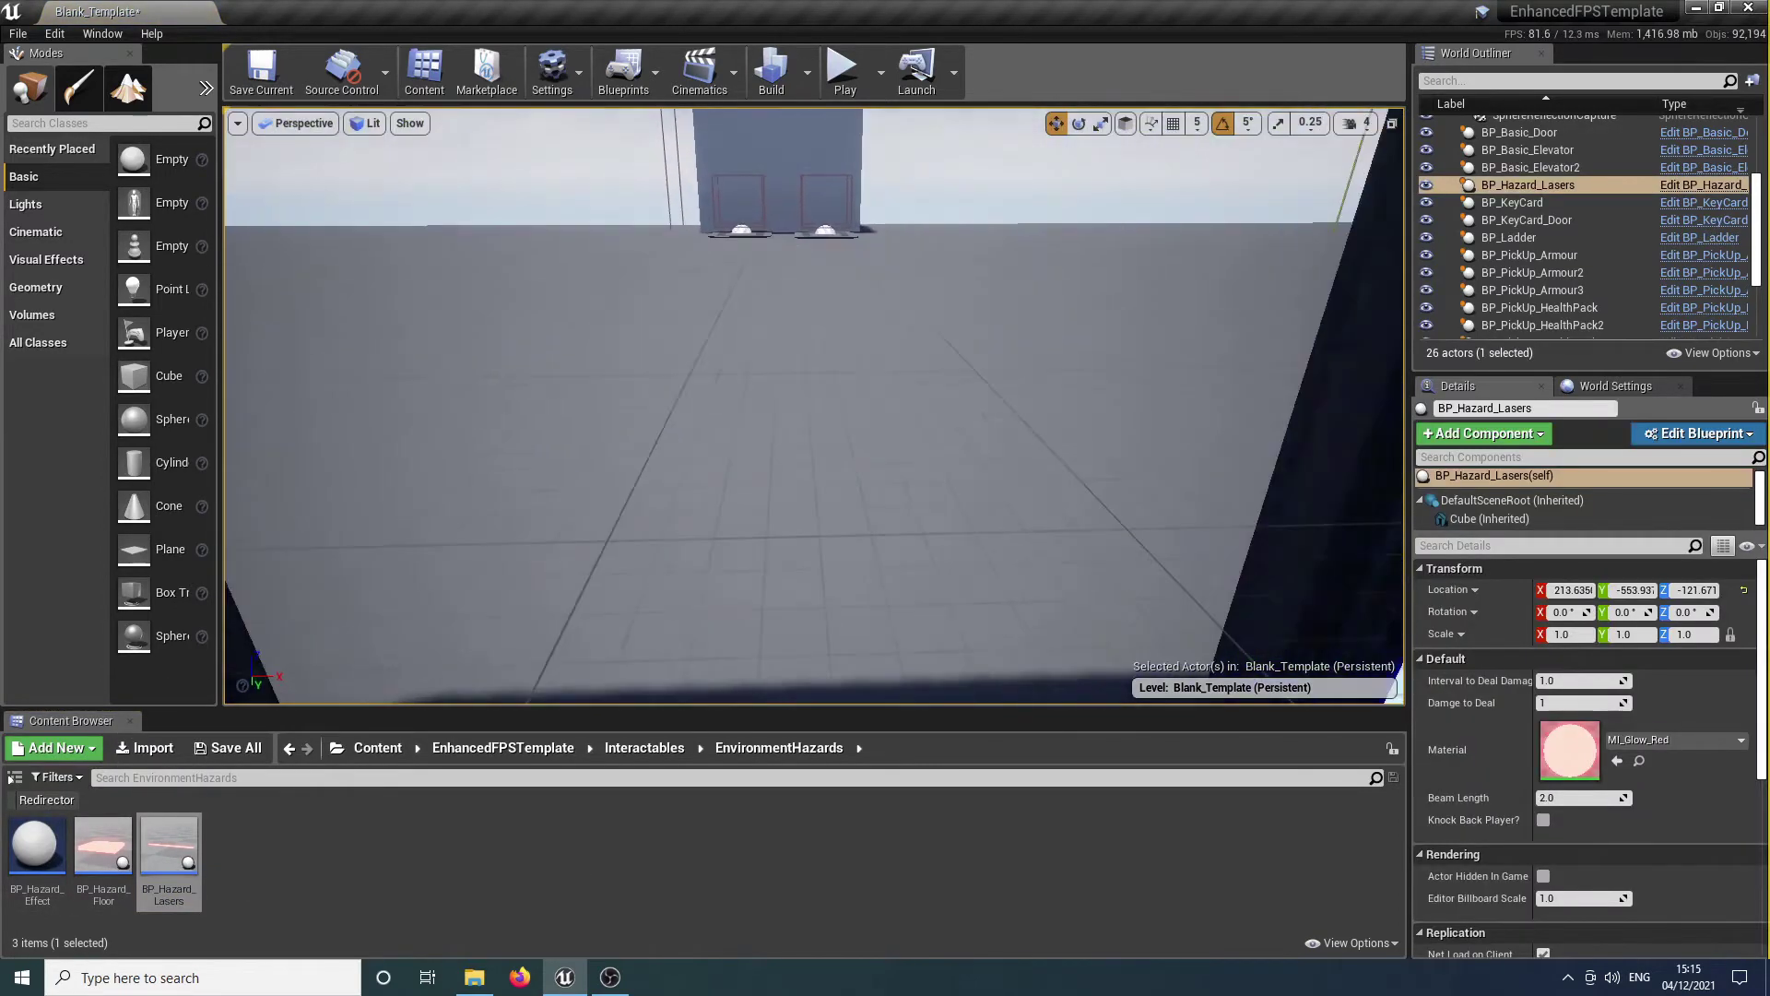
pyautogui.moveTo(786, 492); pyautogui.dragTo(785, 492, button='right')
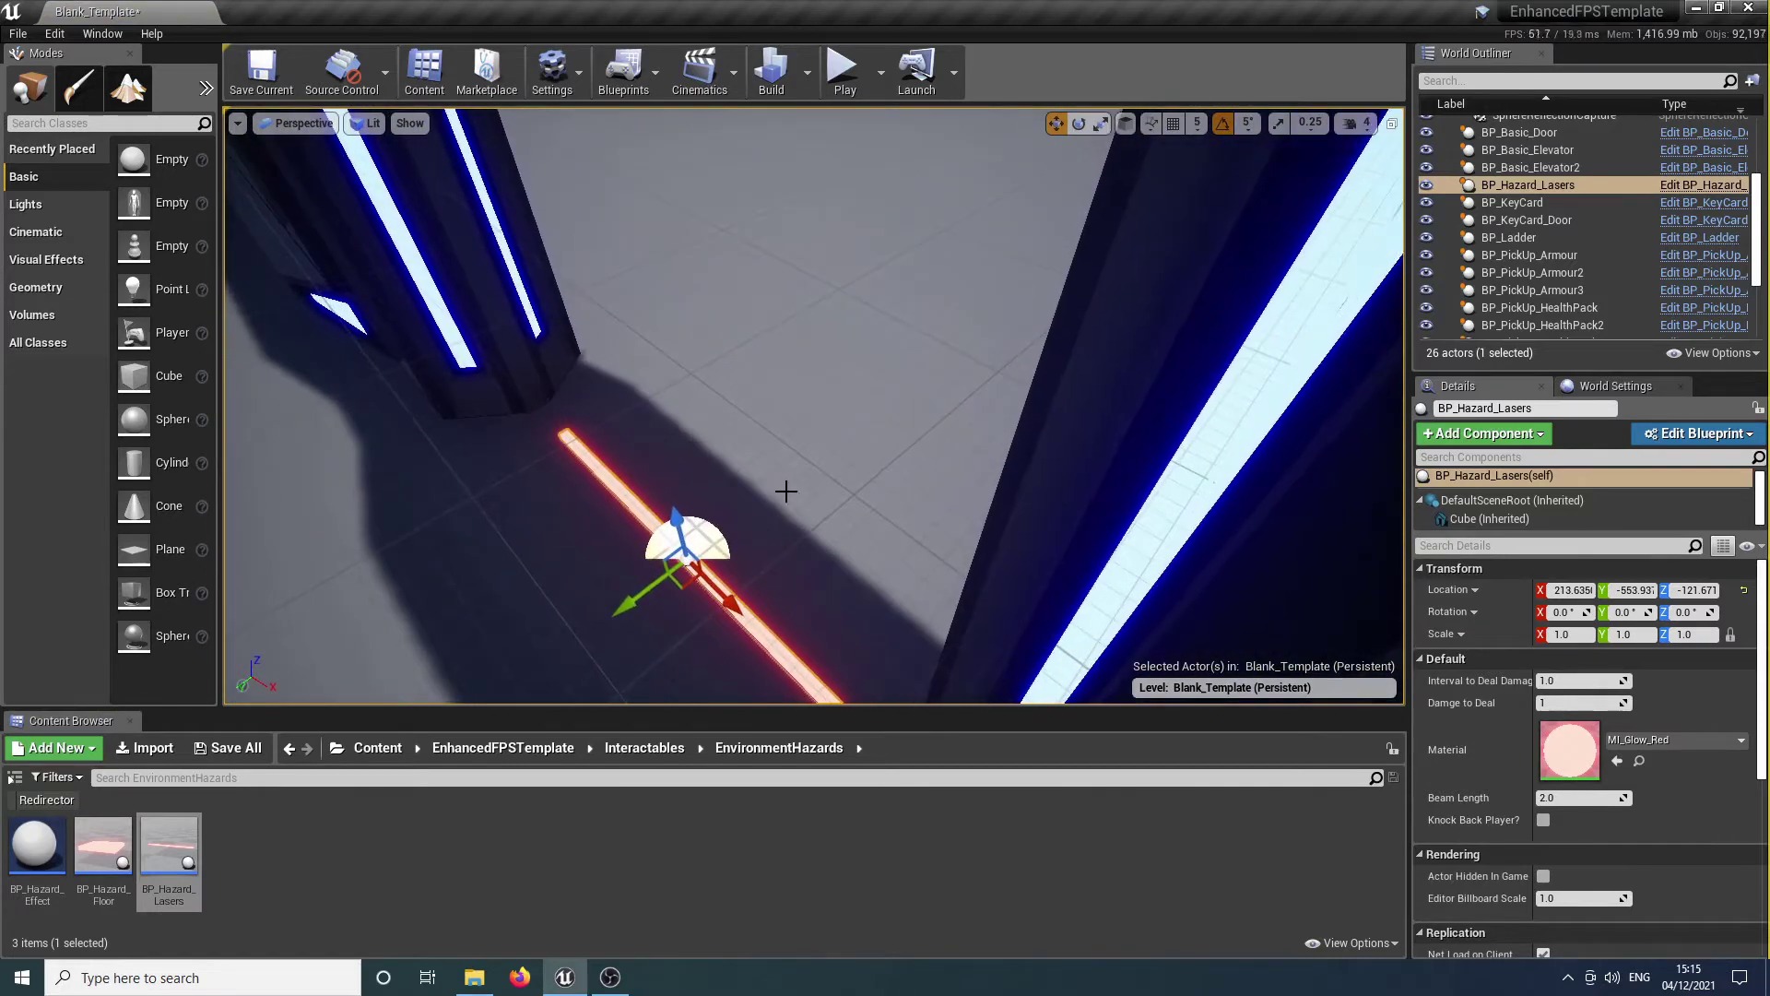
# Centre the laser hazard in the doorway, raise it to about Z -86, and set its Beam Length to about 2.49.
pyautogui.moveTo(666, 522)
pyautogui.mouseDown()
pyautogui.moveTo(681, 481)
pyautogui.moveTo(645, 522)
pyautogui.mouseUp()
pyautogui.moveTo(645, 522); pyautogui.dragTo(645, 521, button='right')
pyautogui.keyDown('alt'); pyautogui.moveTo(766, 511); pyautogui.dragTo(714, 489); pyautogui.keyUp('alt')
pyautogui.moveTo(806, 425); pyautogui.dragTo(797, 424)
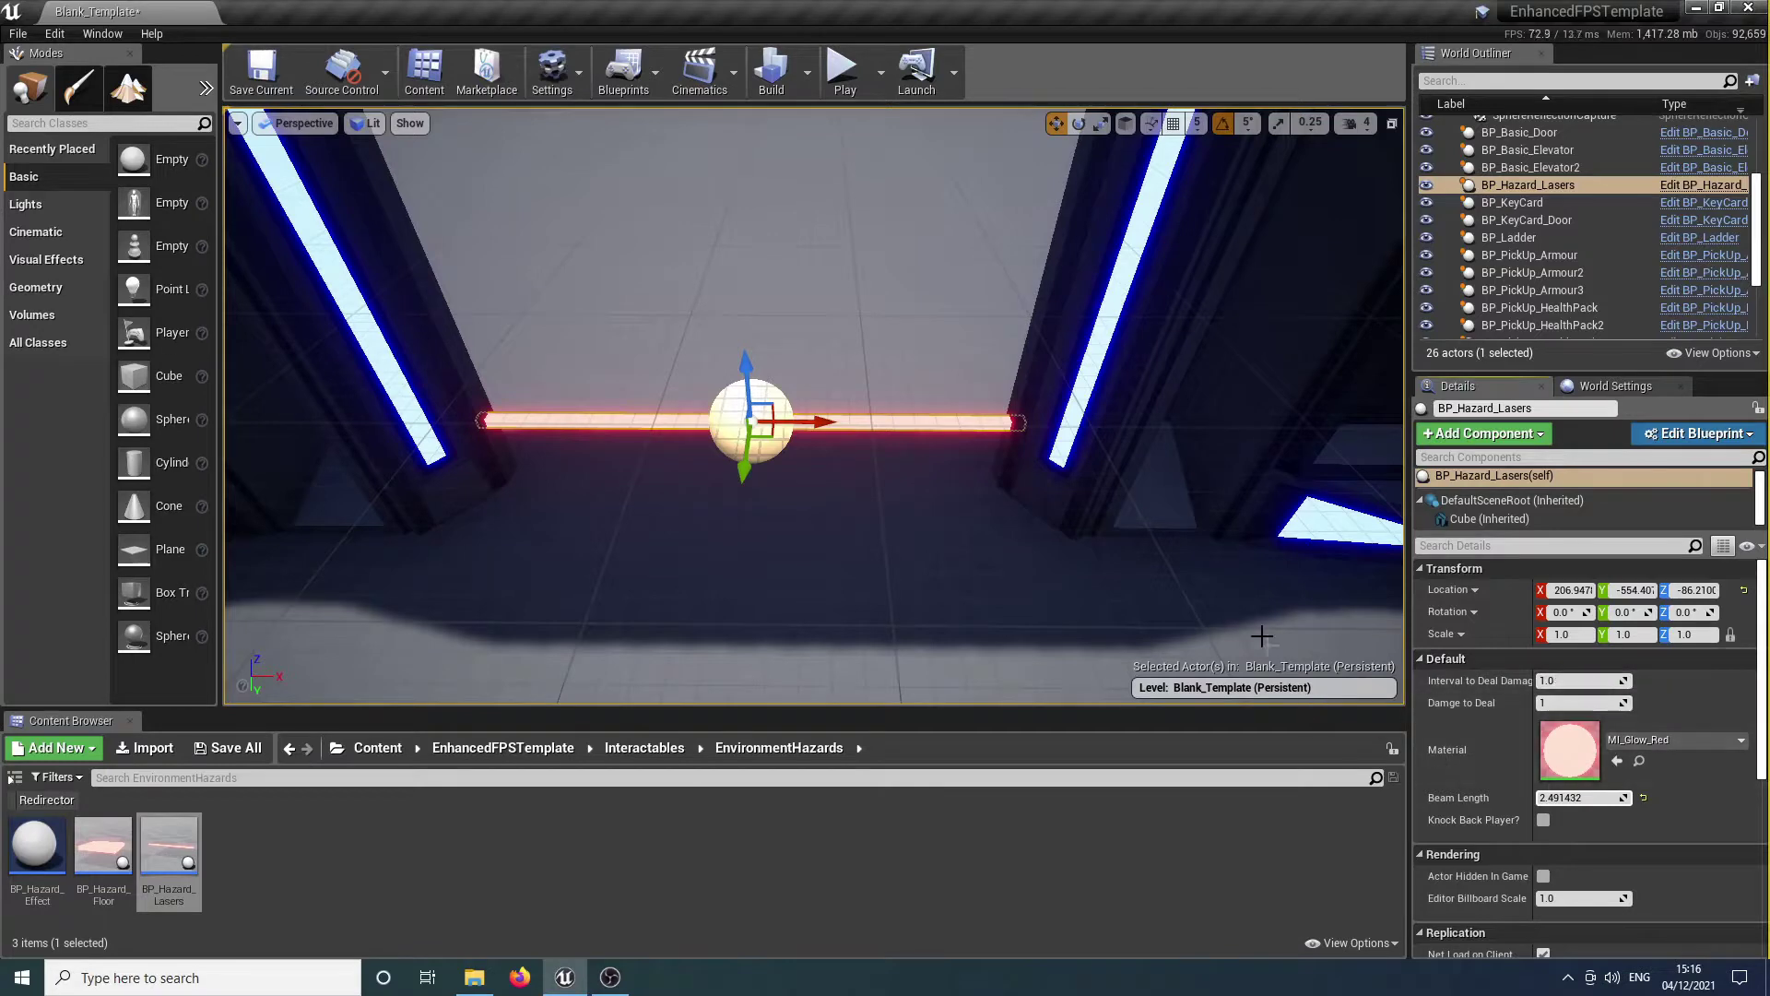
# Play-test the level by walking through the doorway laser to check its damage.
pyautogui.click(863, 96)
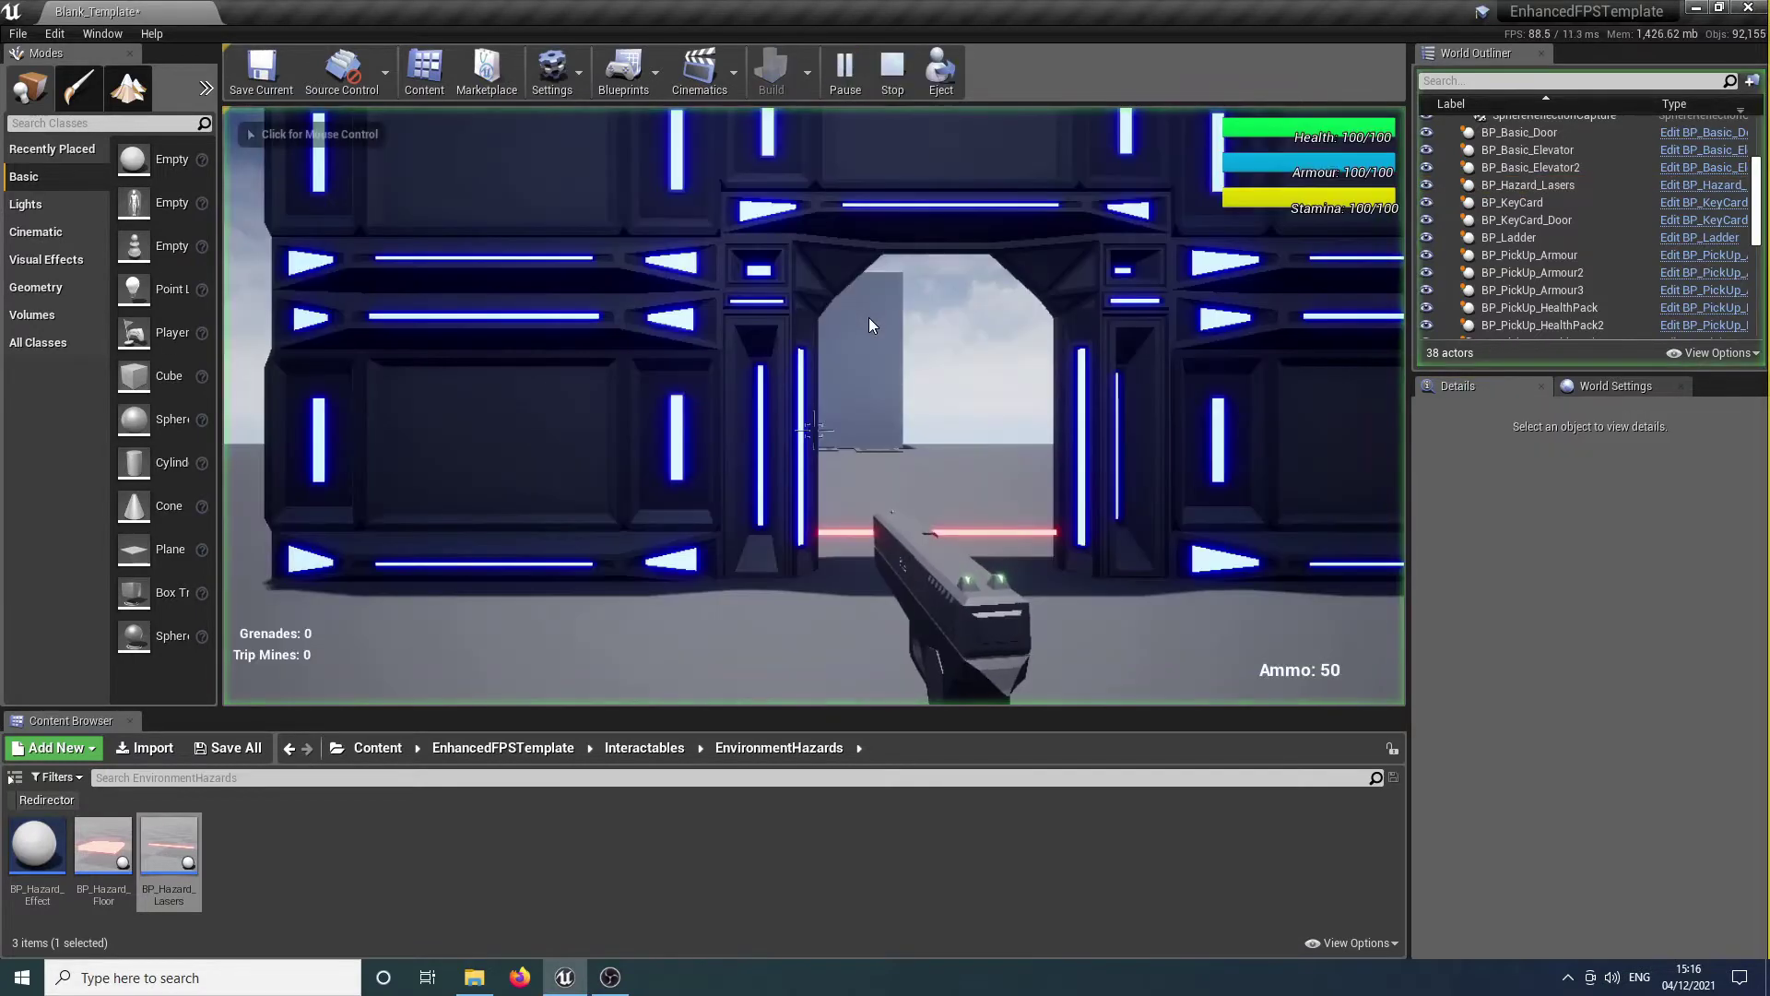
pyautogui.press('w')
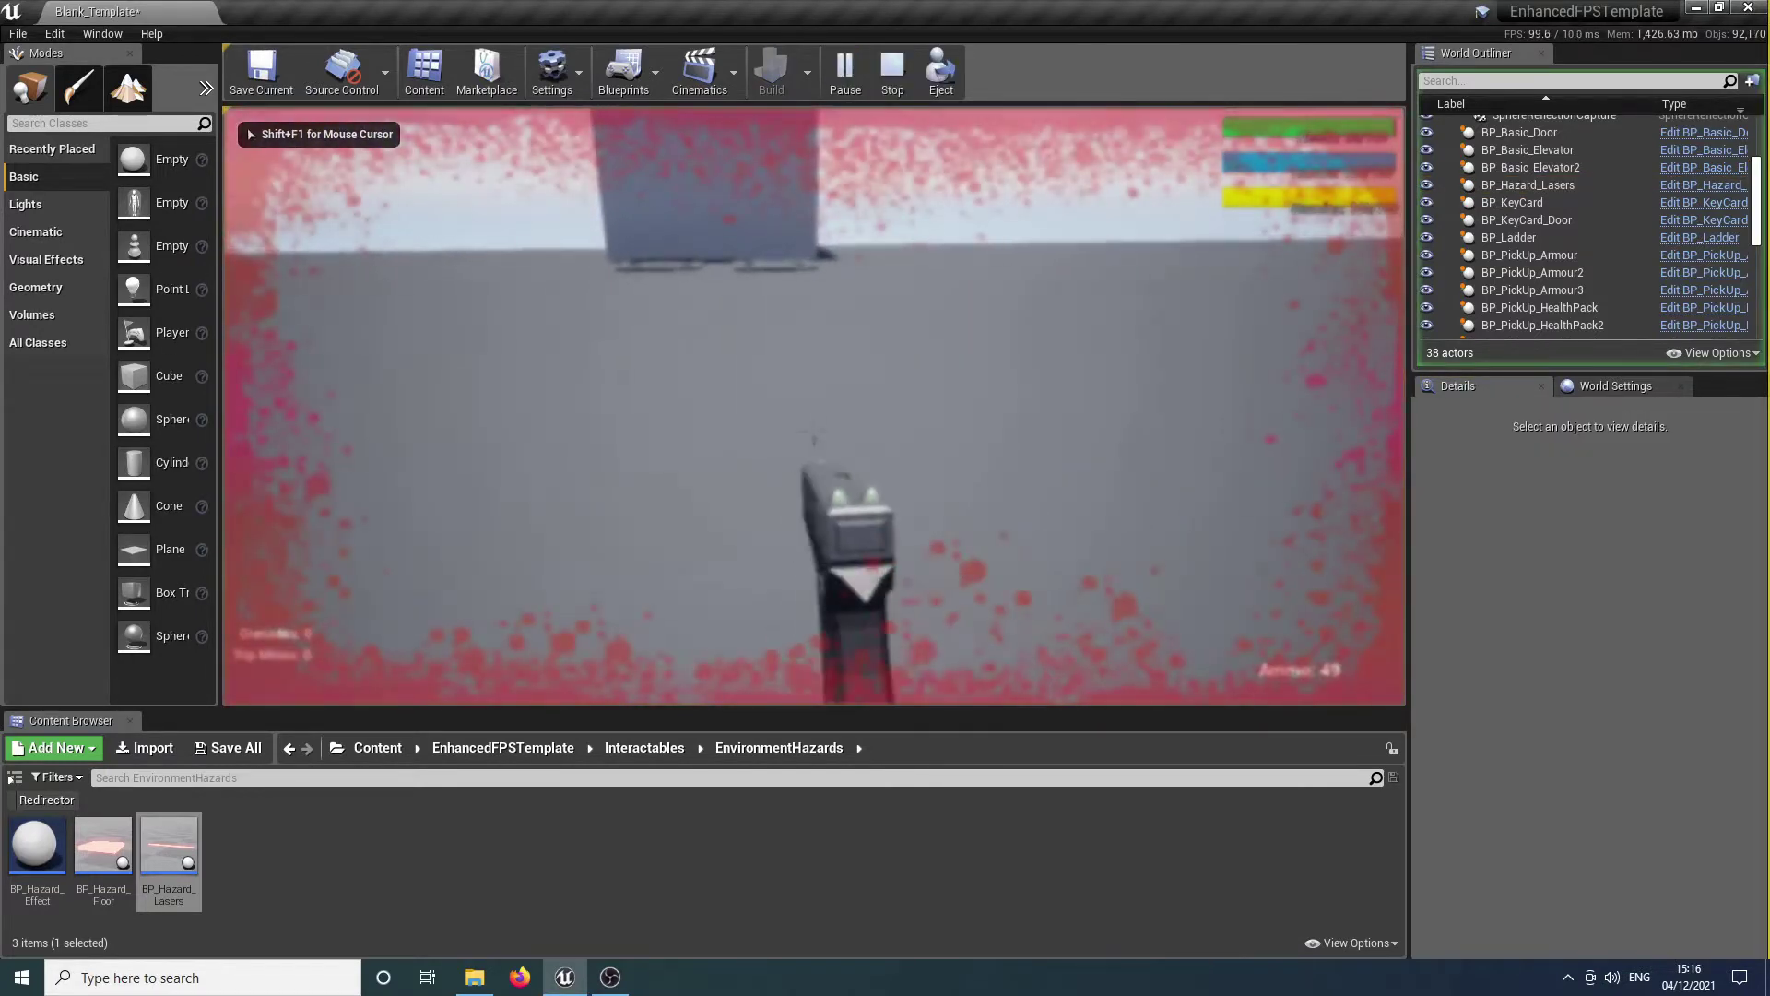
pyautogui.press('w')
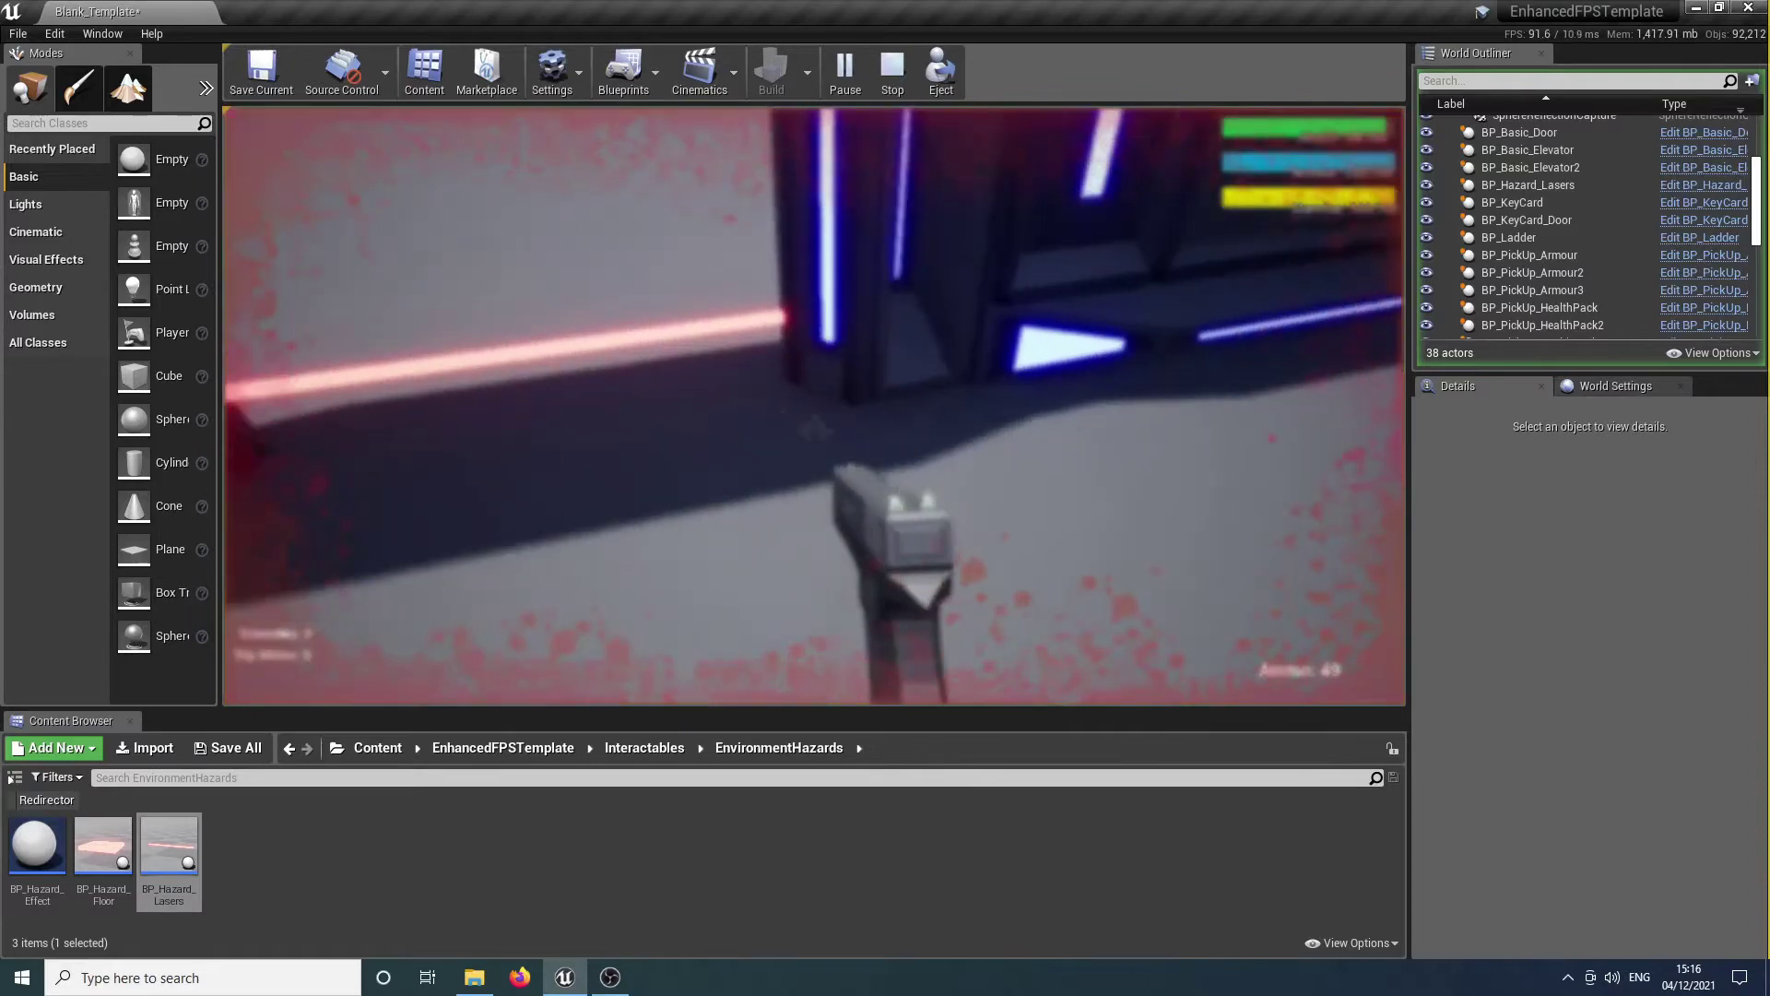
pyautogui.press('Escape')
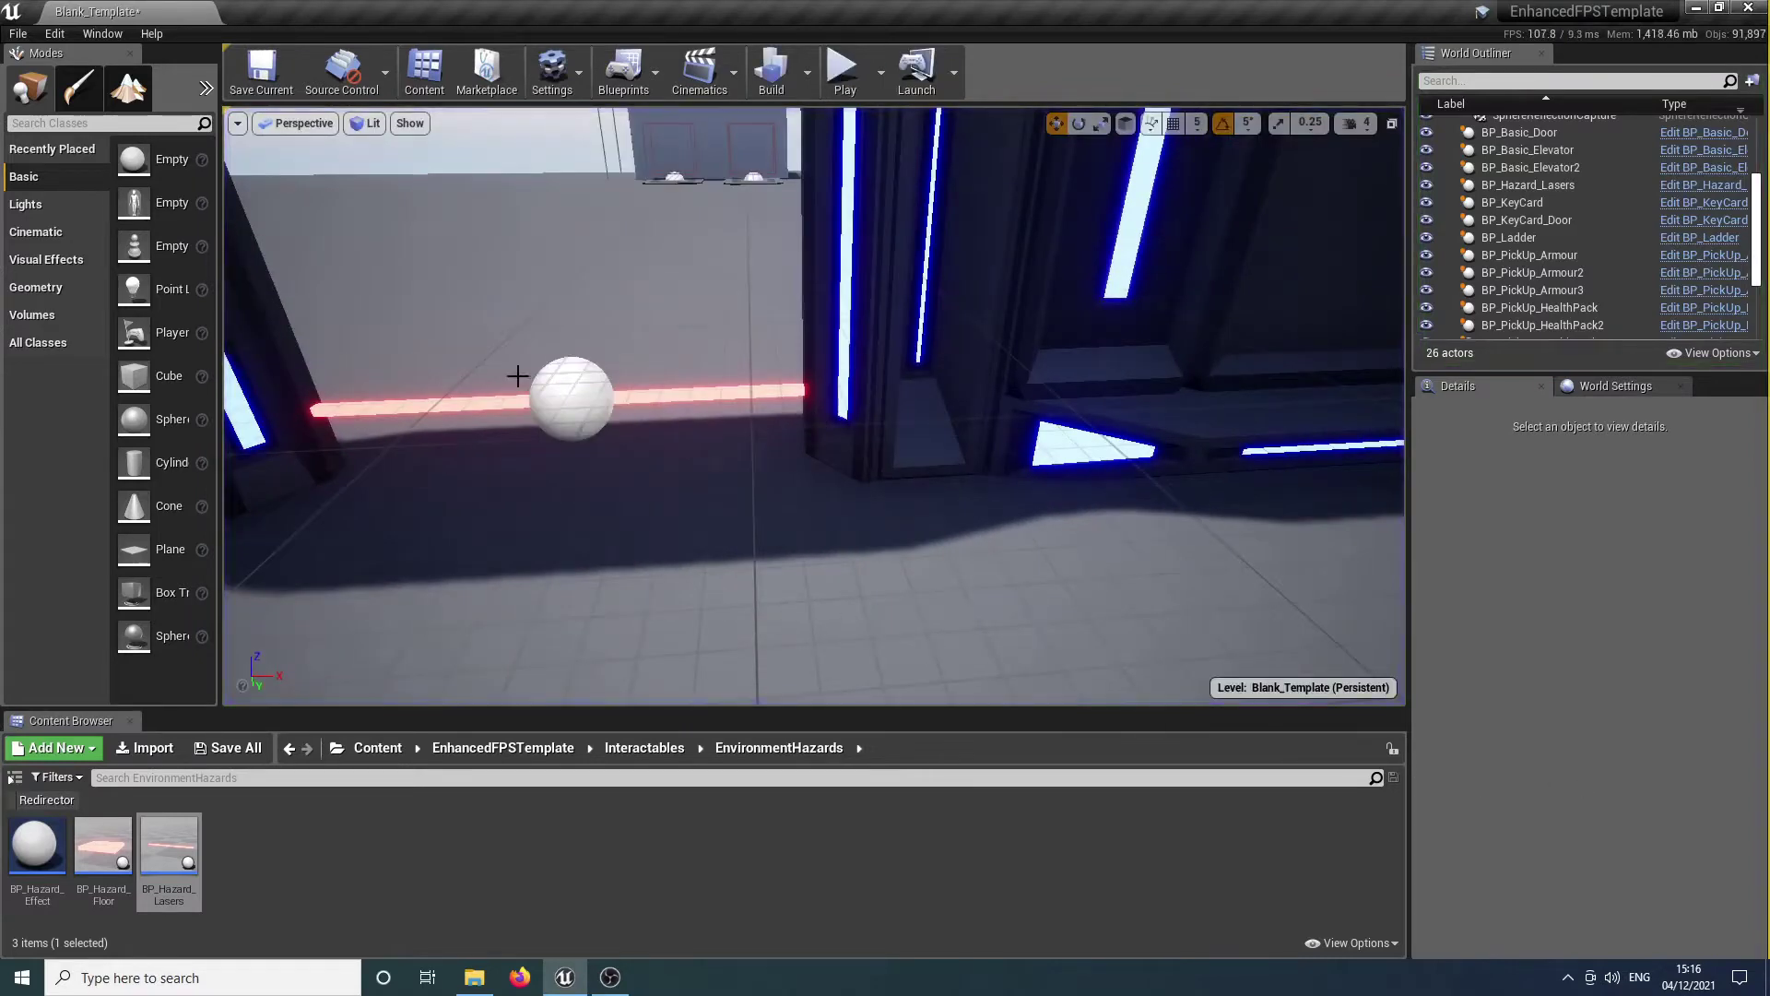
# Set the laser hazard's damage interval to 0.2 and play-test the faster damage in the doorway.
pyautogui.click(593, 394)
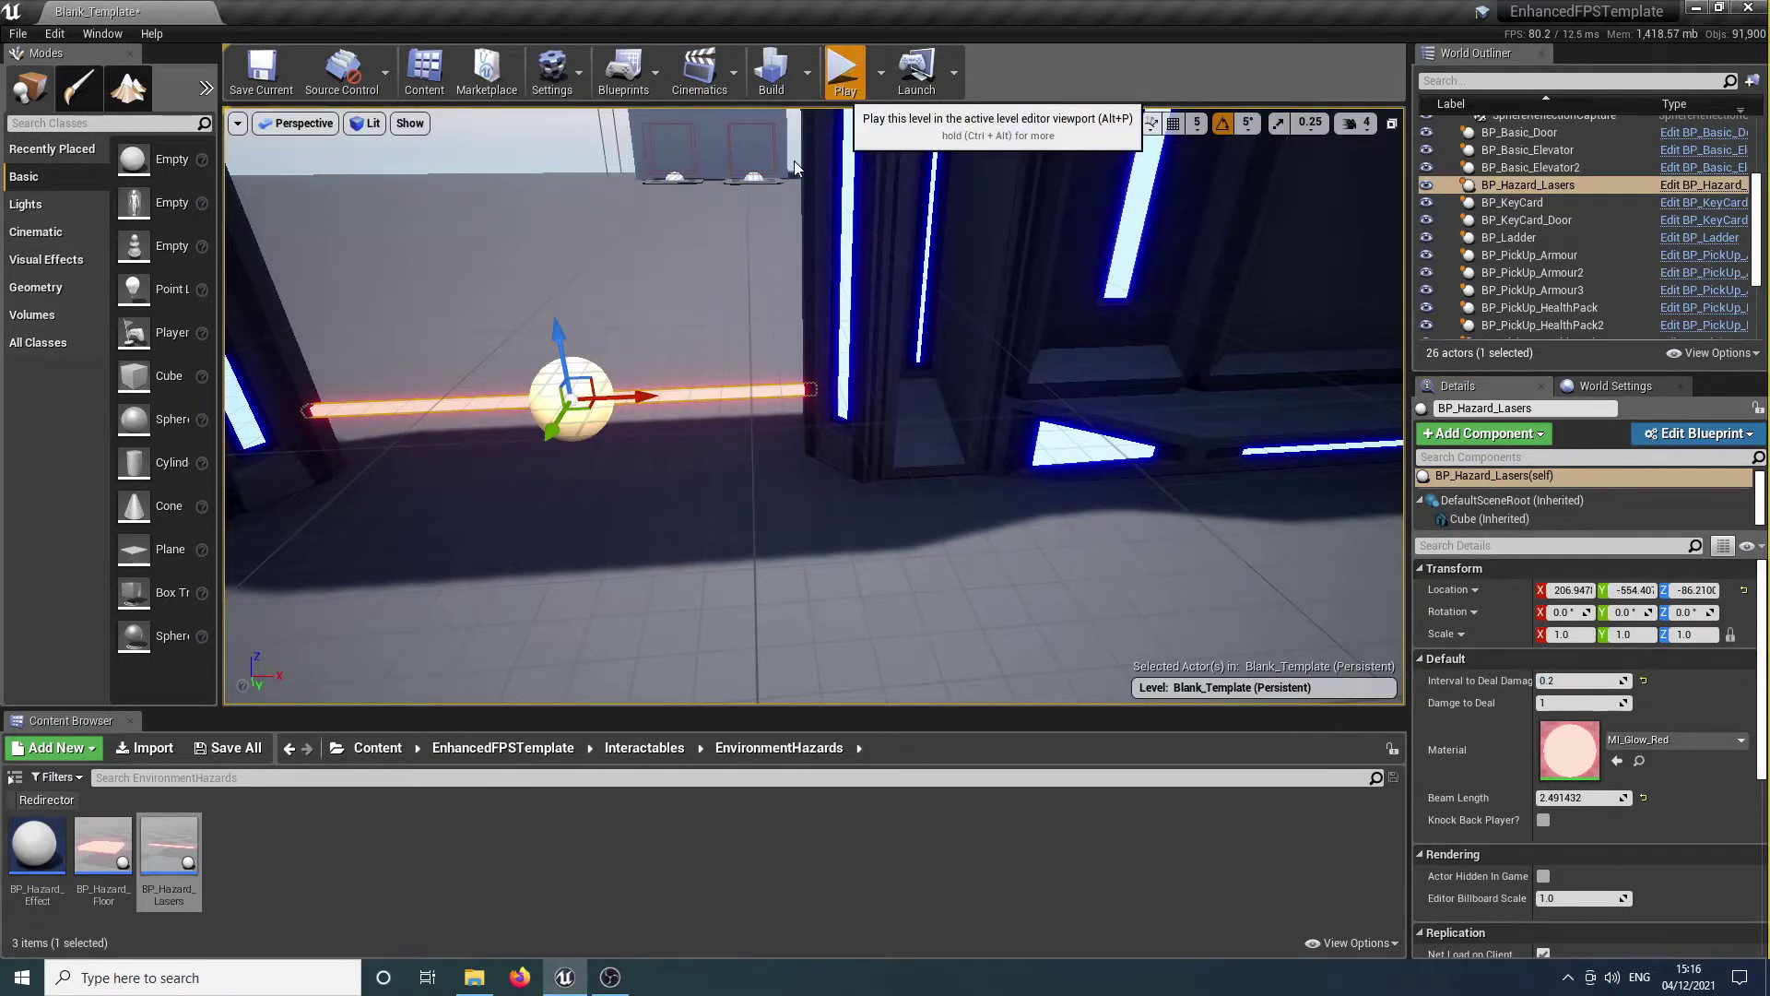
pyautogui.click(834, 74)
pyautogui.click(813, 429)
pyautogui.press('w')
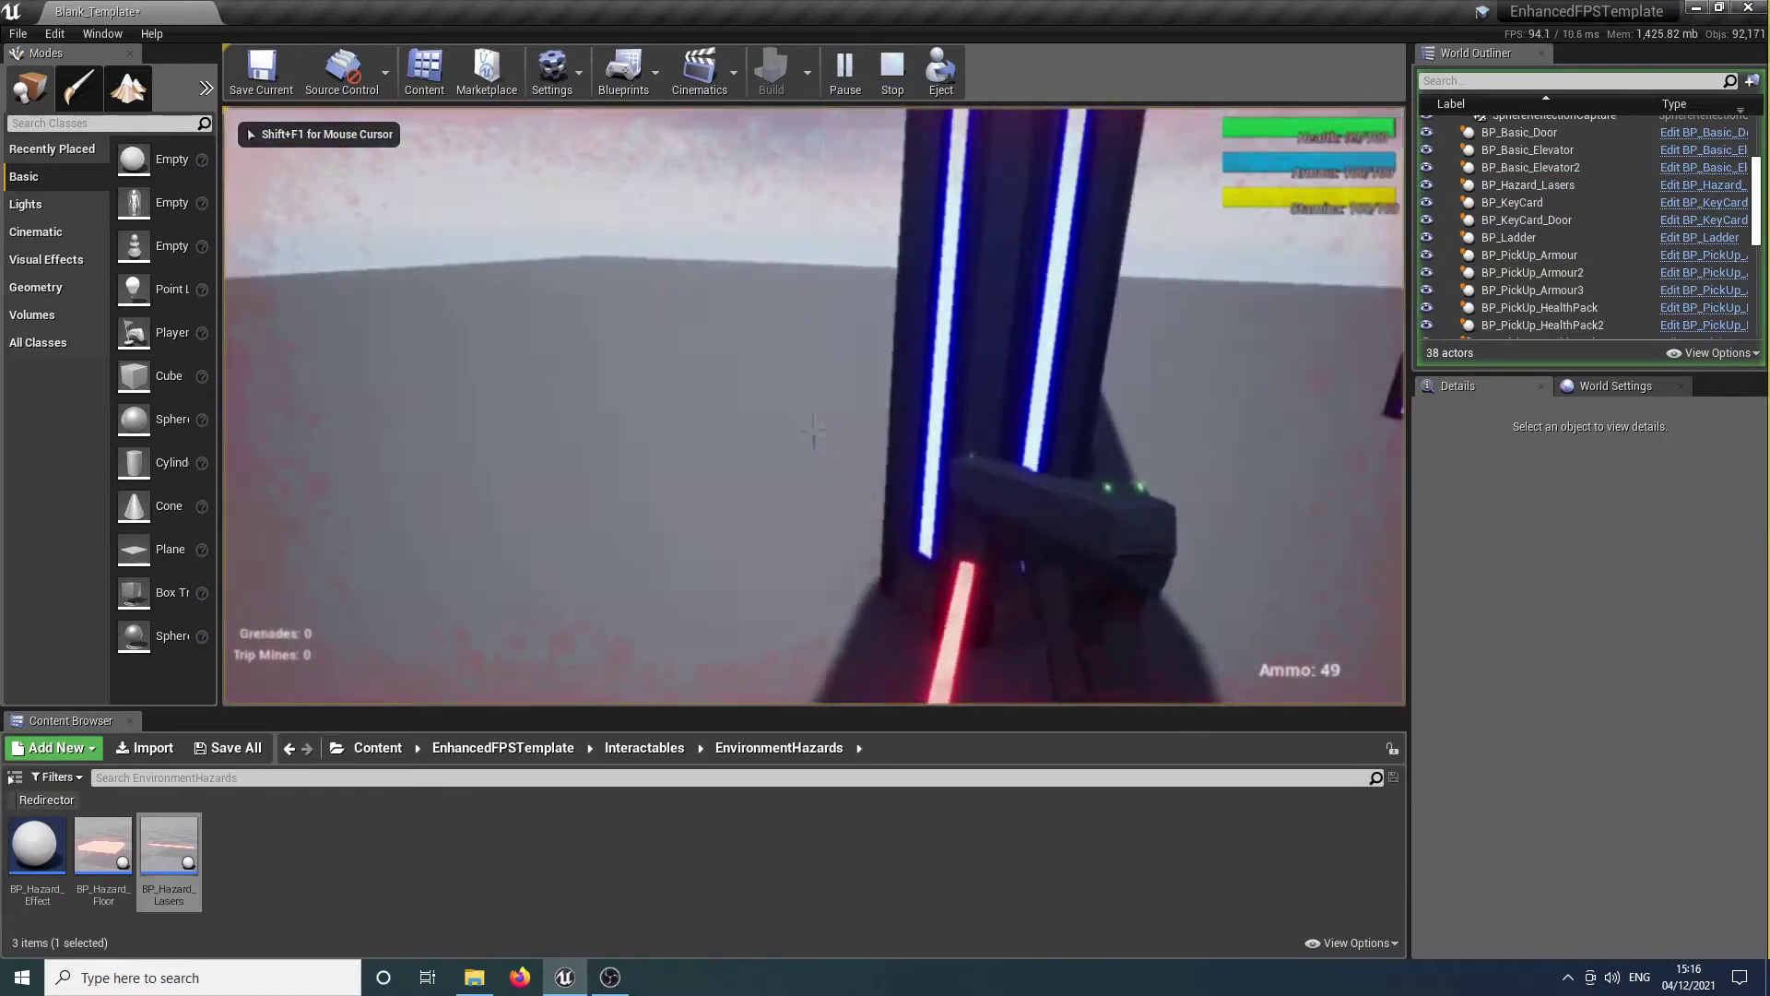
pyautogui.press('d')
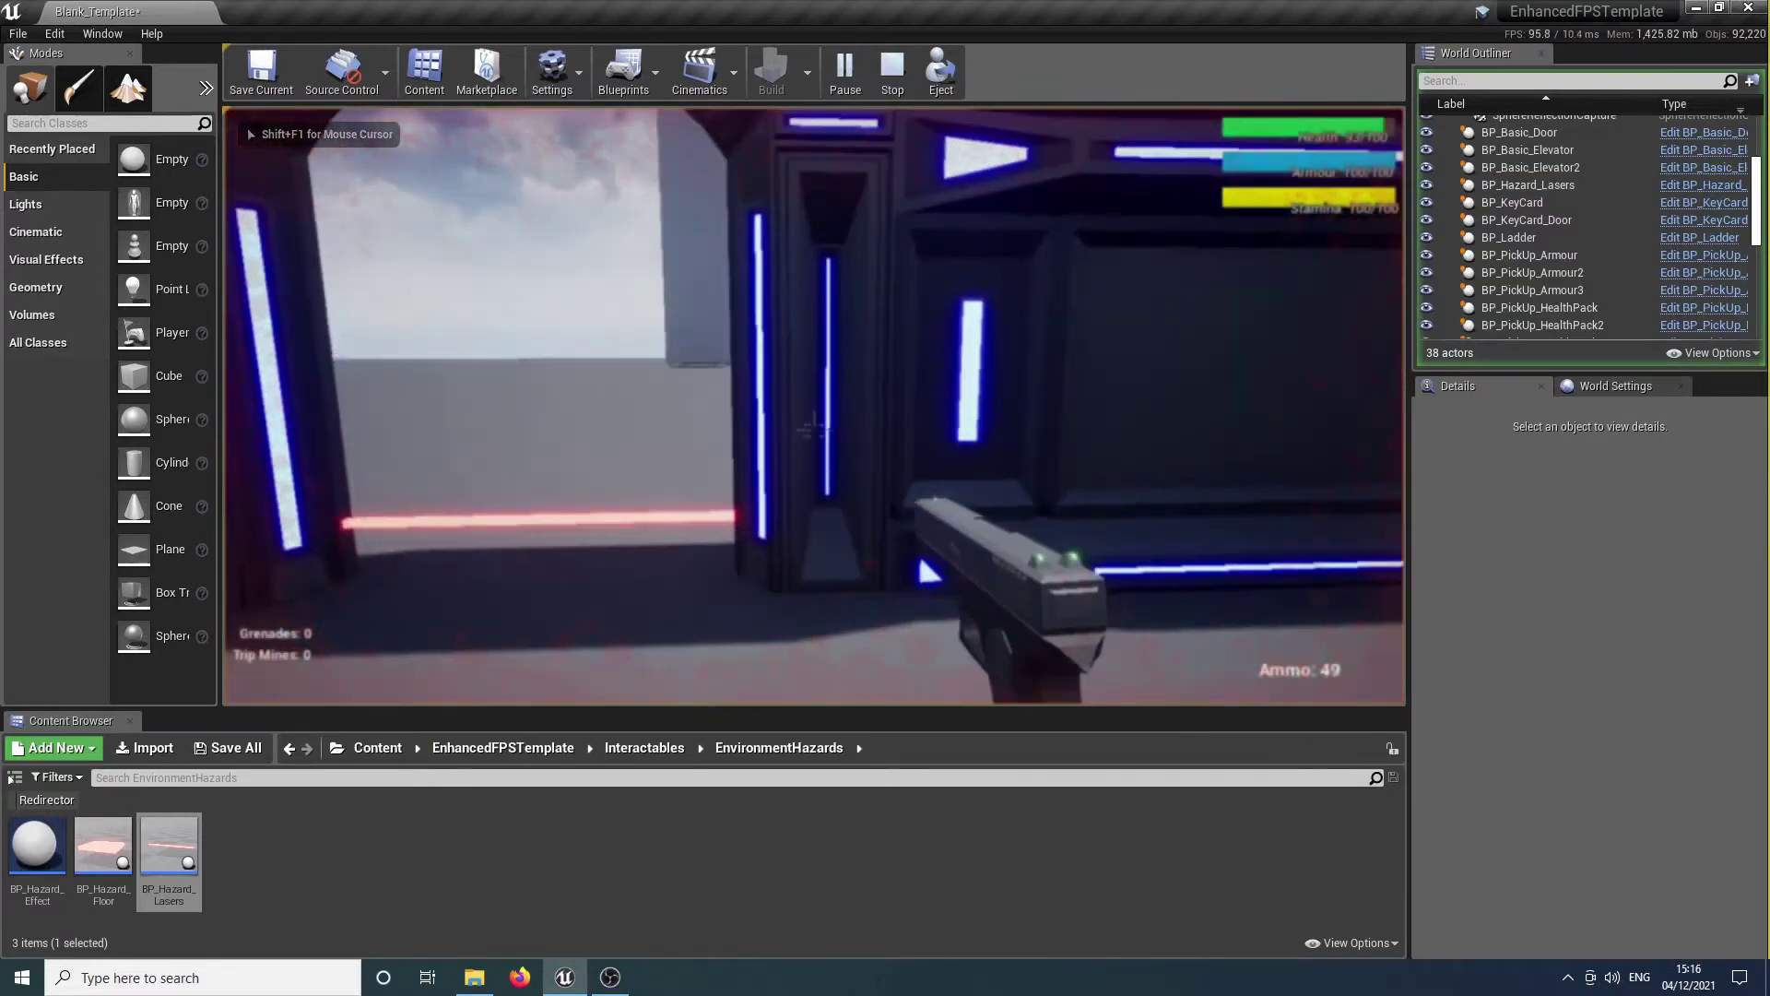
pyautogui.press('Escape')
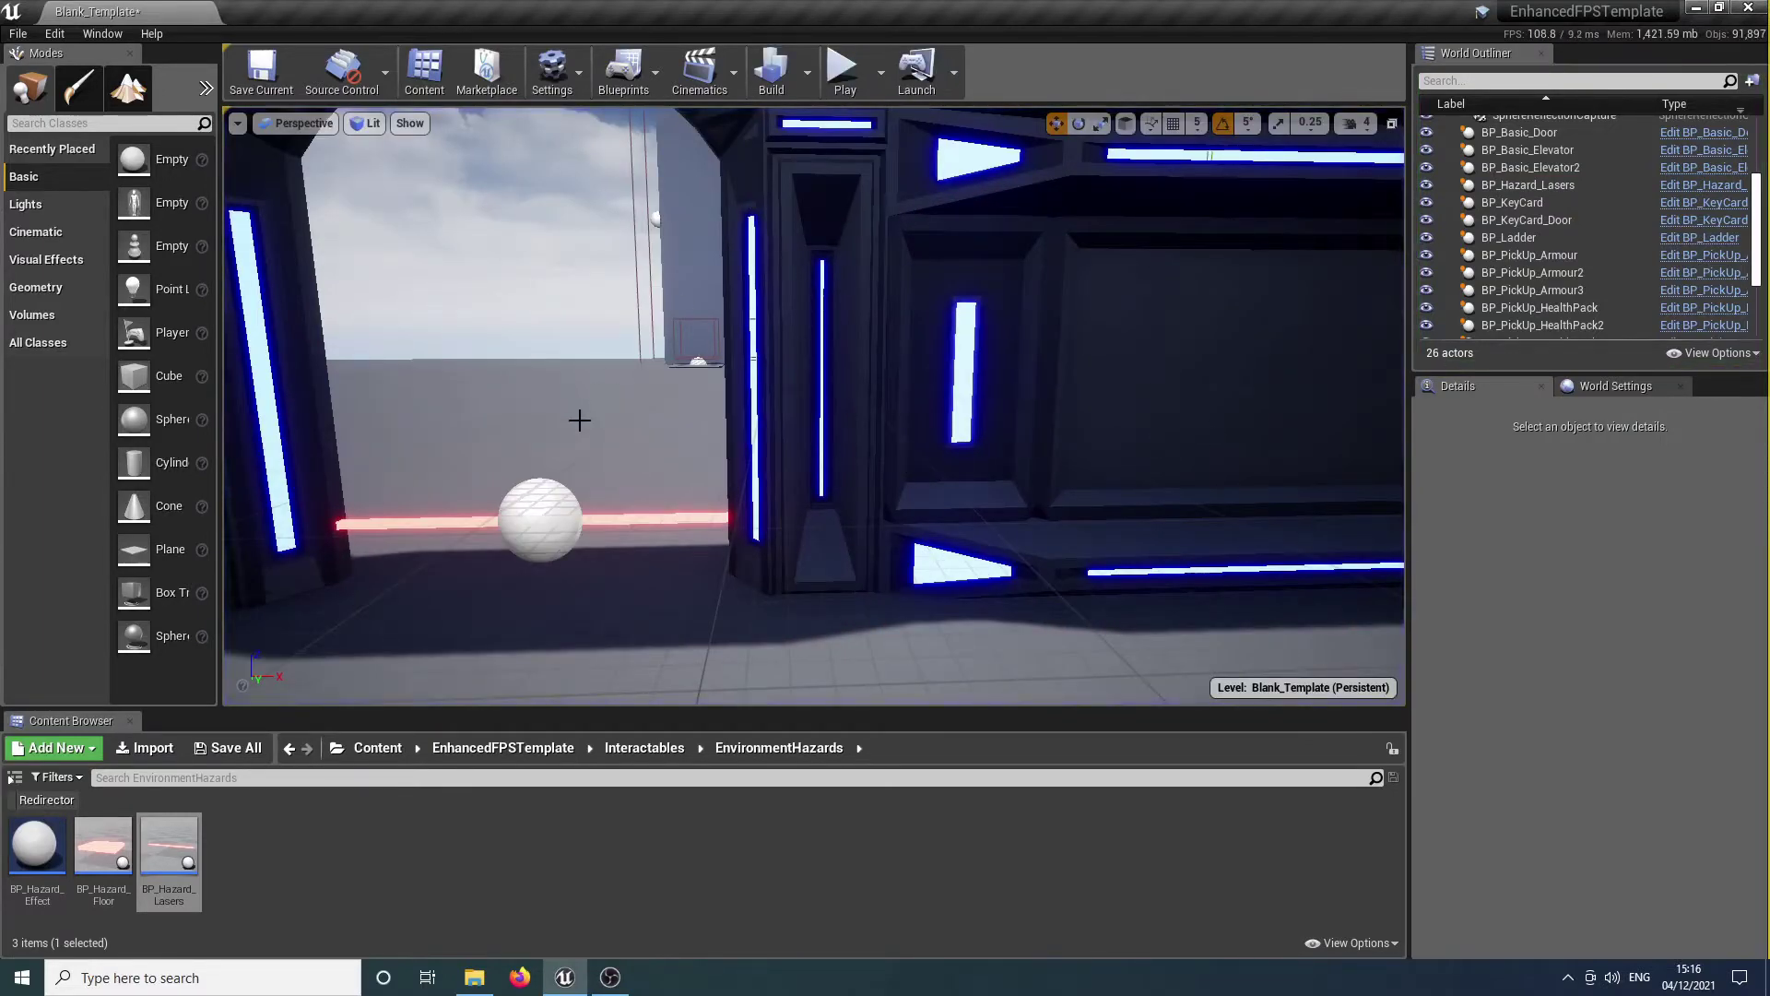
# Set the laser hazard's Damage to Deal to 10 and play-test the stronger beam in the doorway.
pyautogui.click(609, 522)
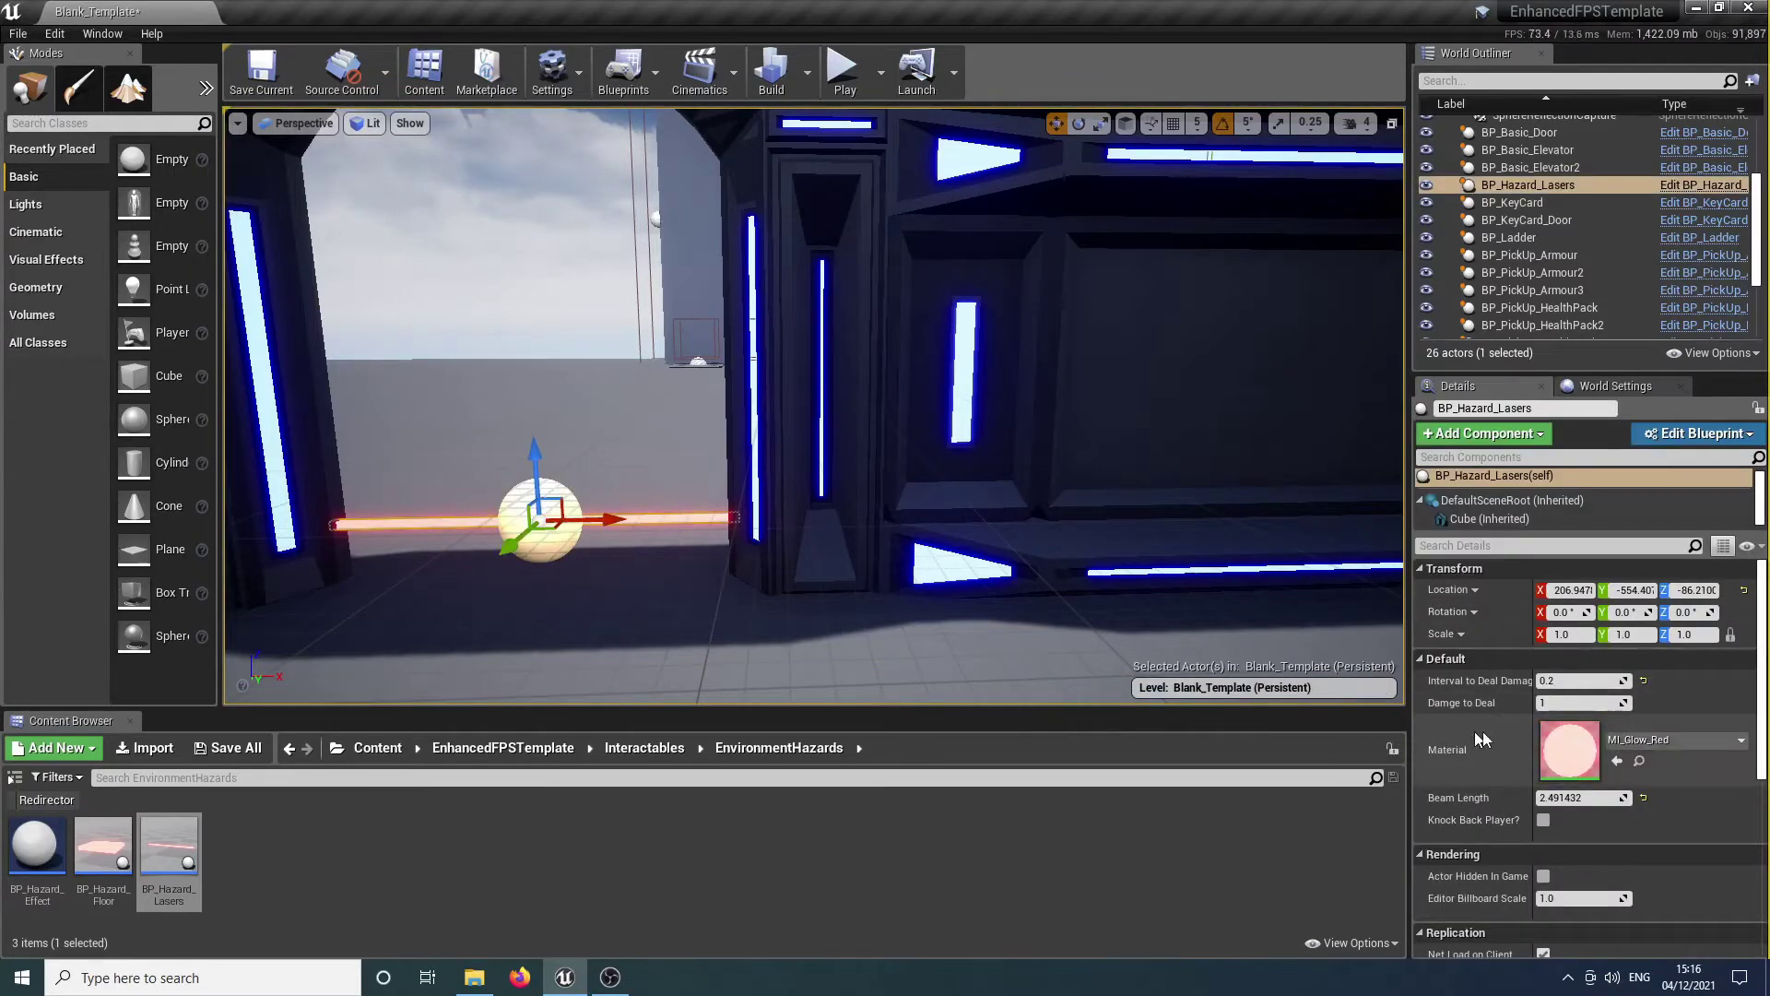
pyautogui.click(1556, 703)
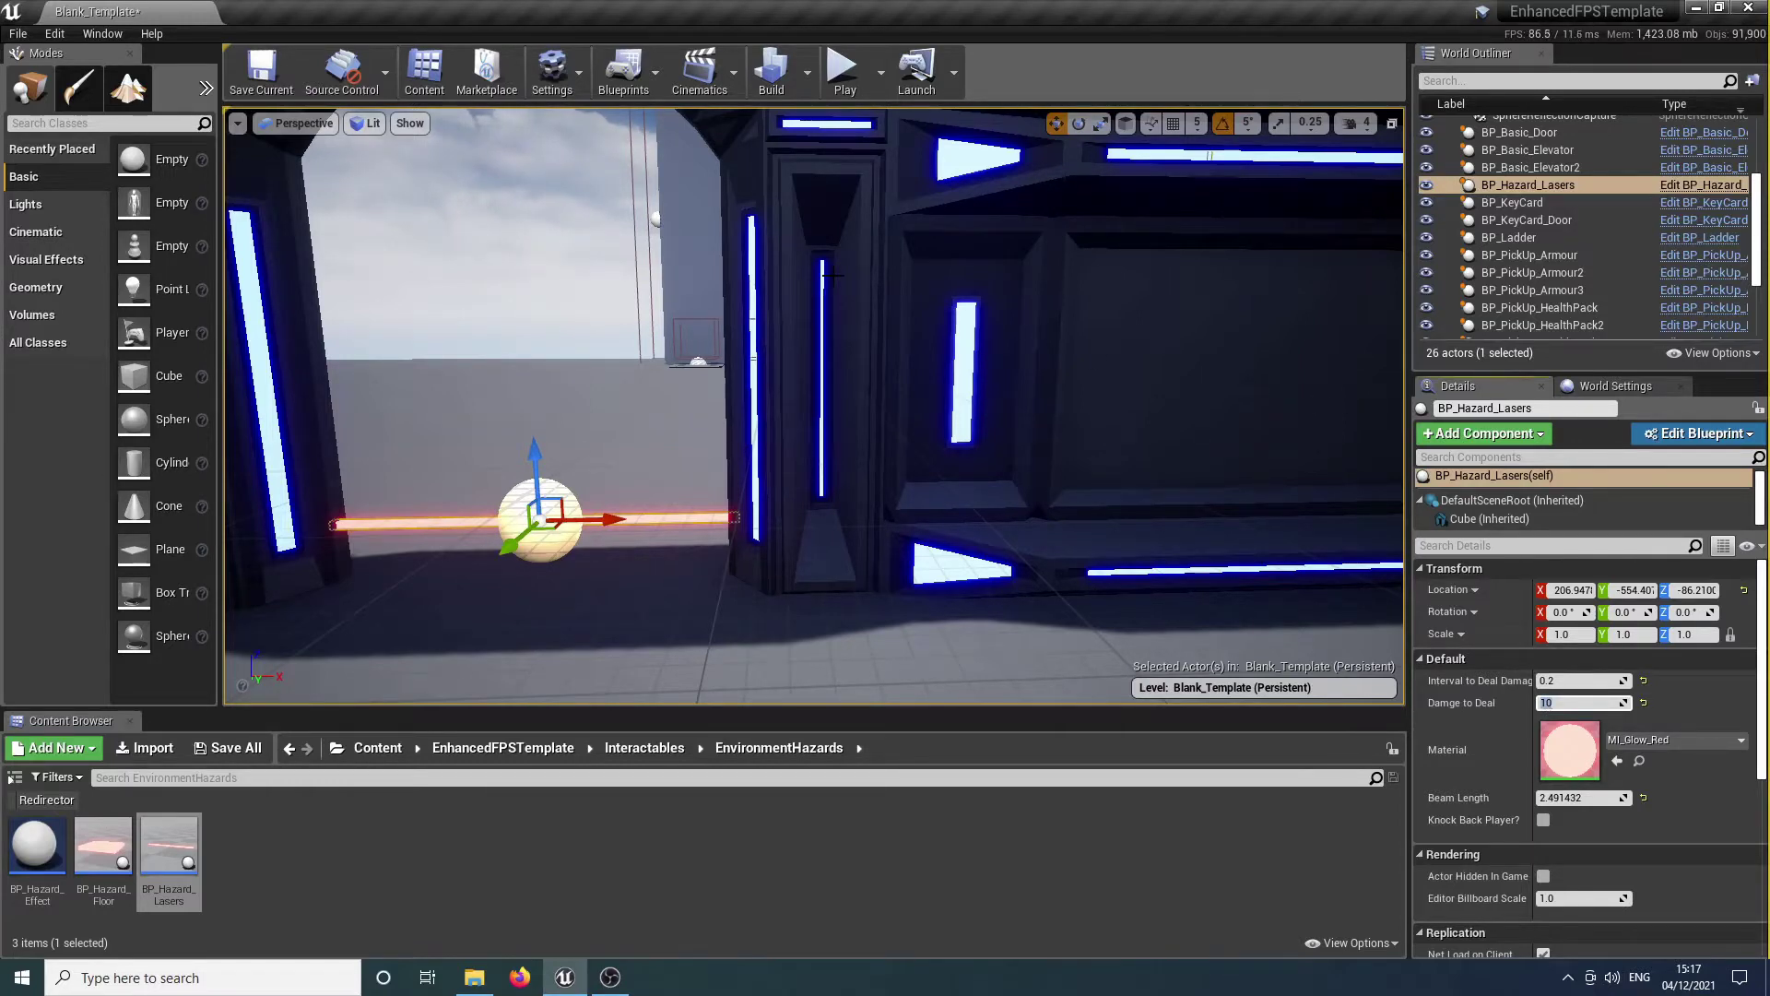
pyautogui.click(855, 75)
pyautogui.click(814, 429)
pyautogui.press('w')
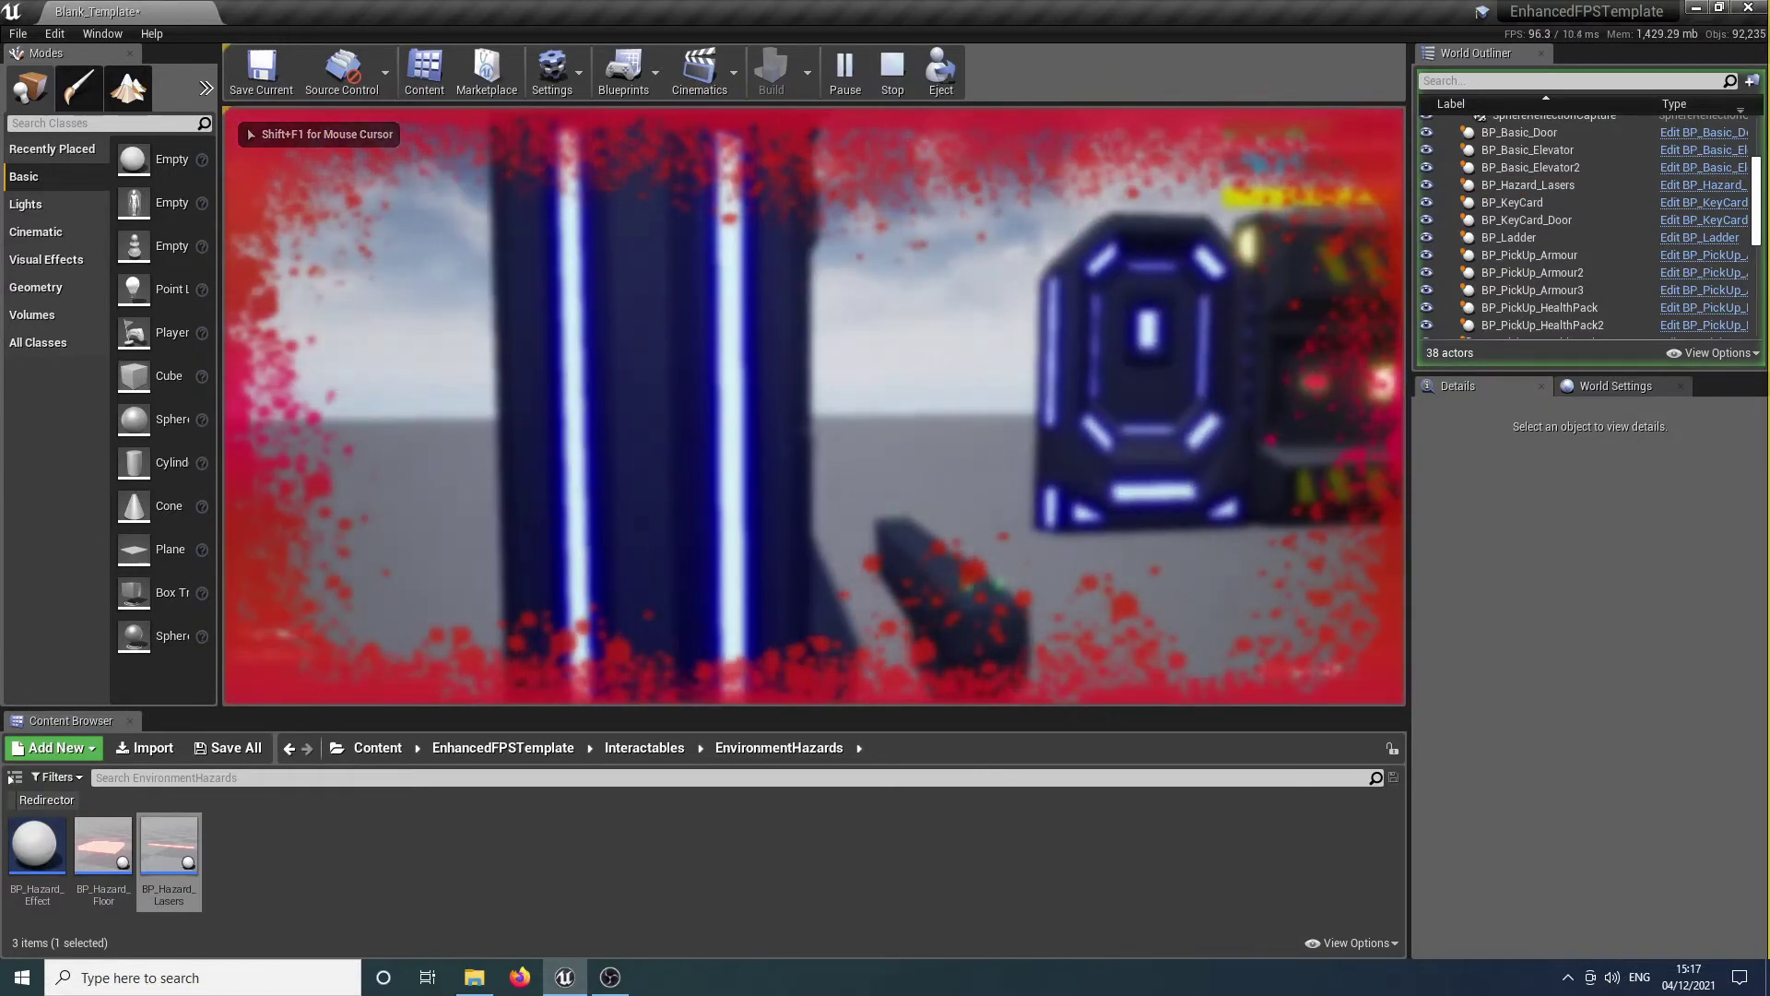
pyautogui.press('d')
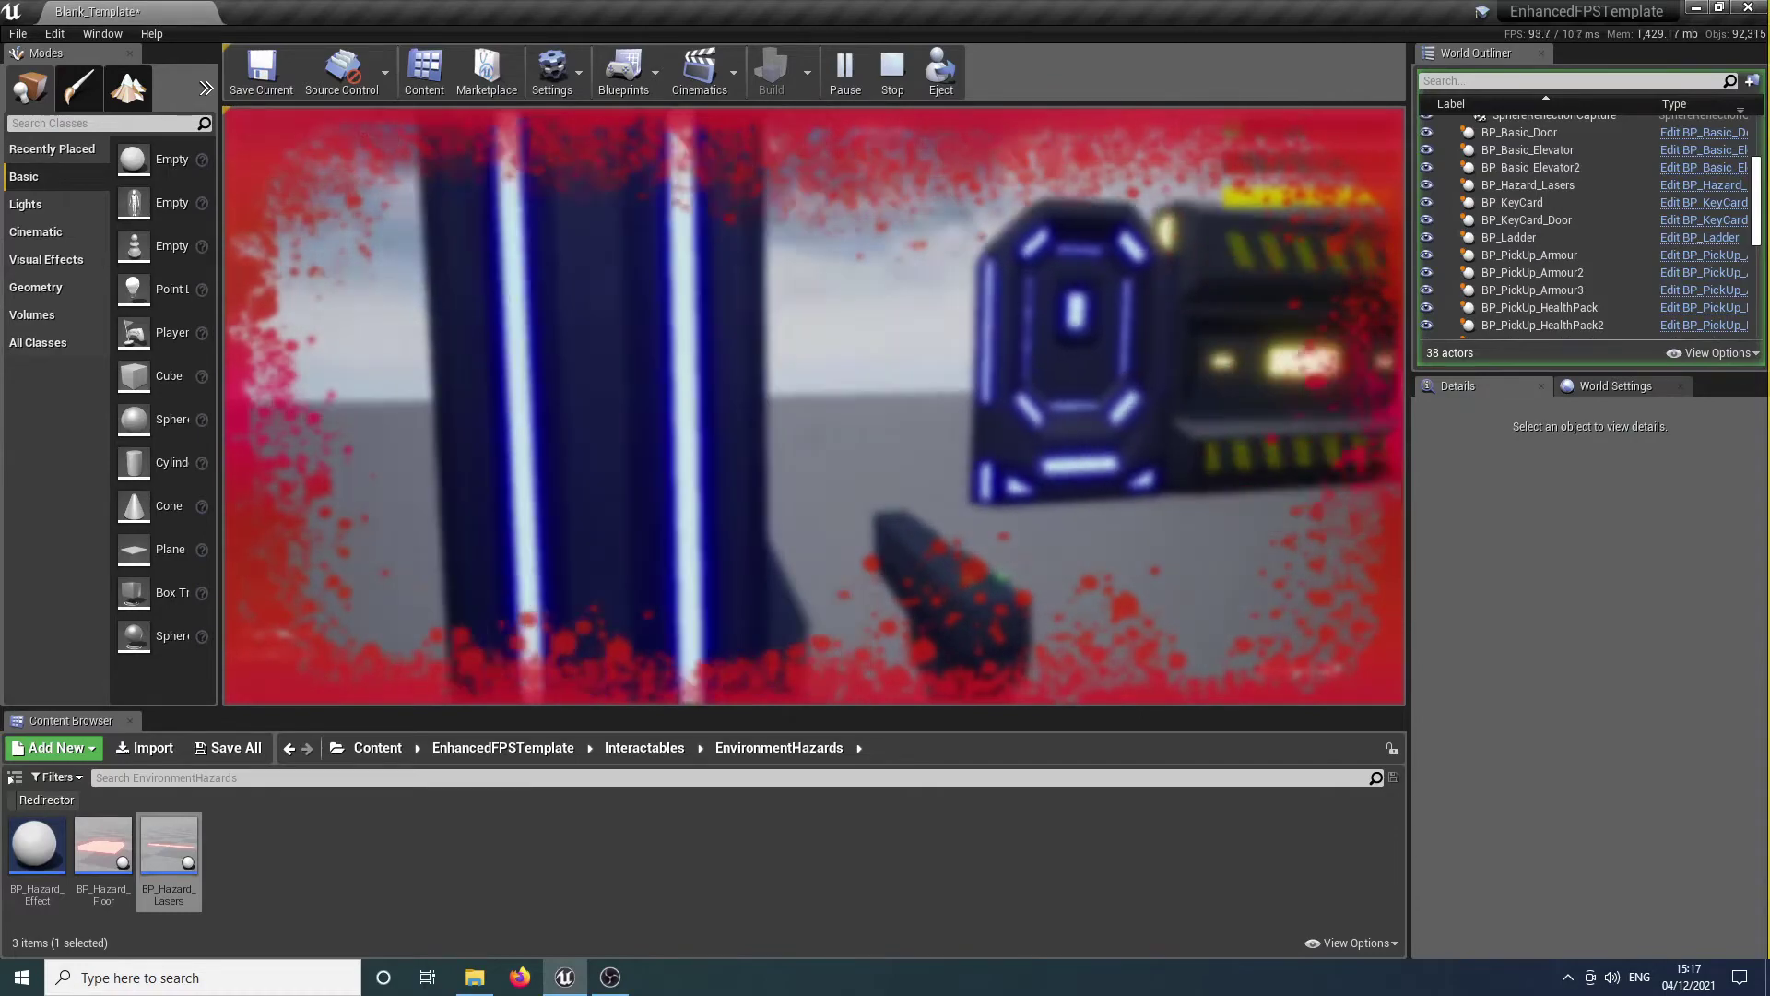
pyautogui.press('d')
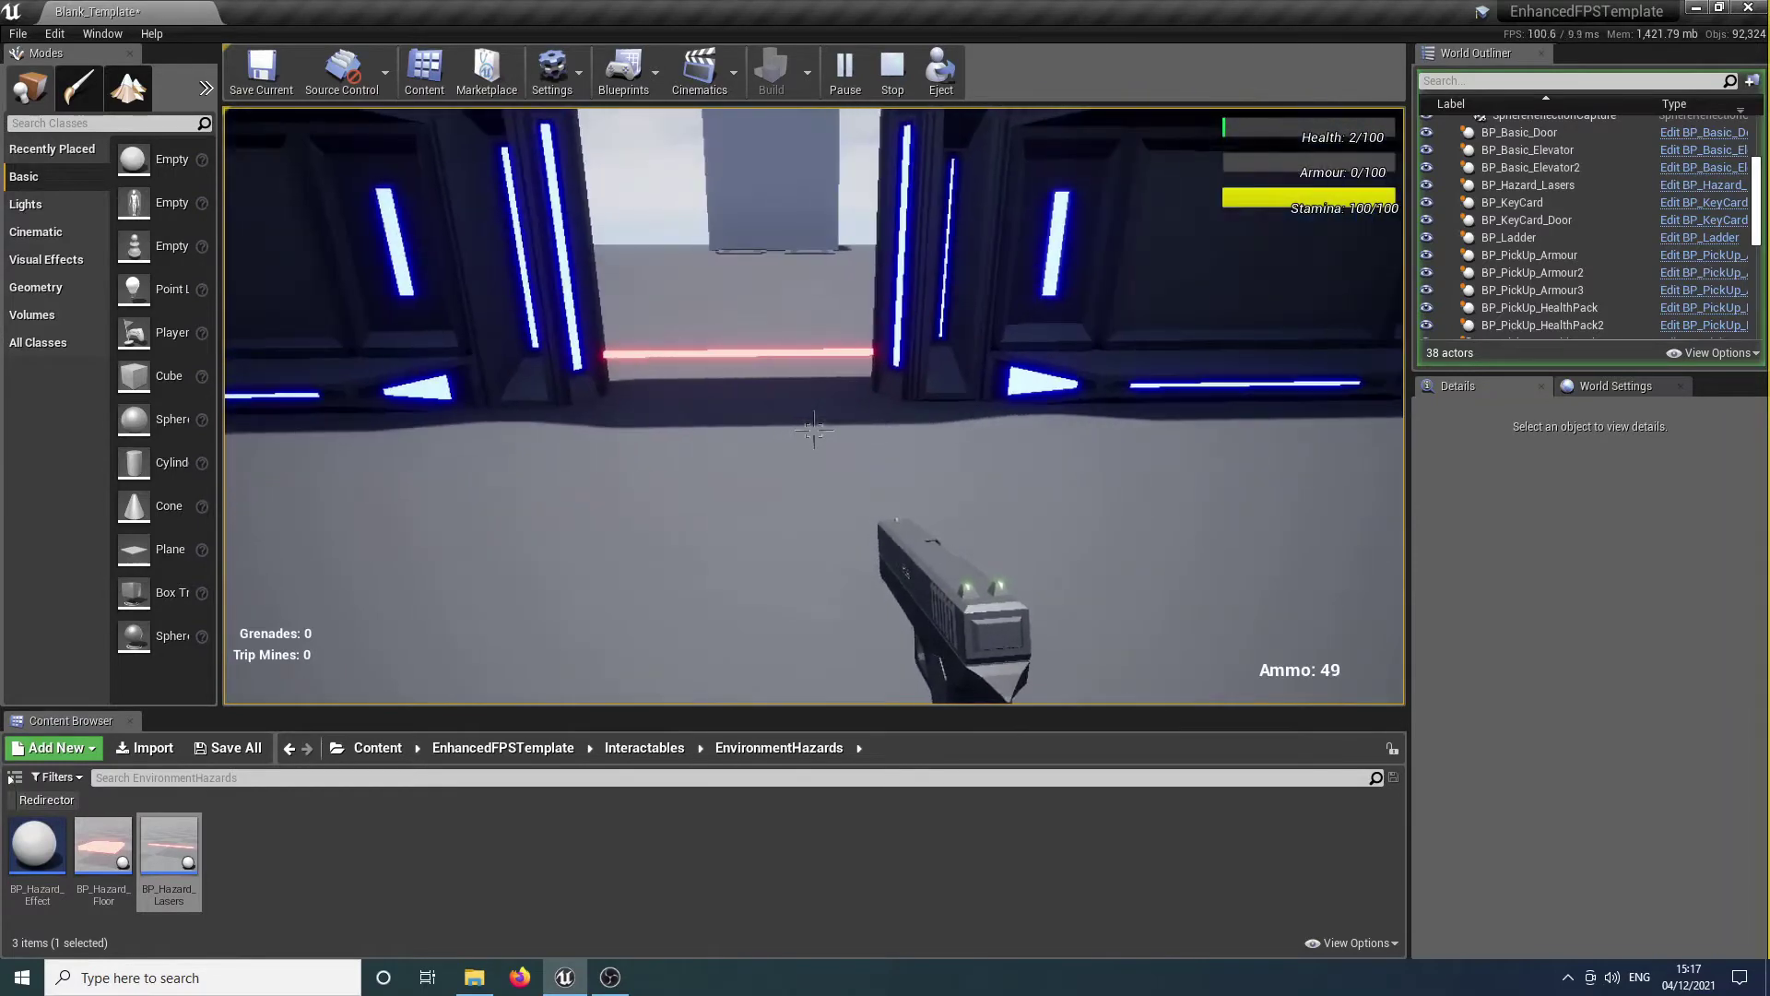
pyautogui.press('Escape')
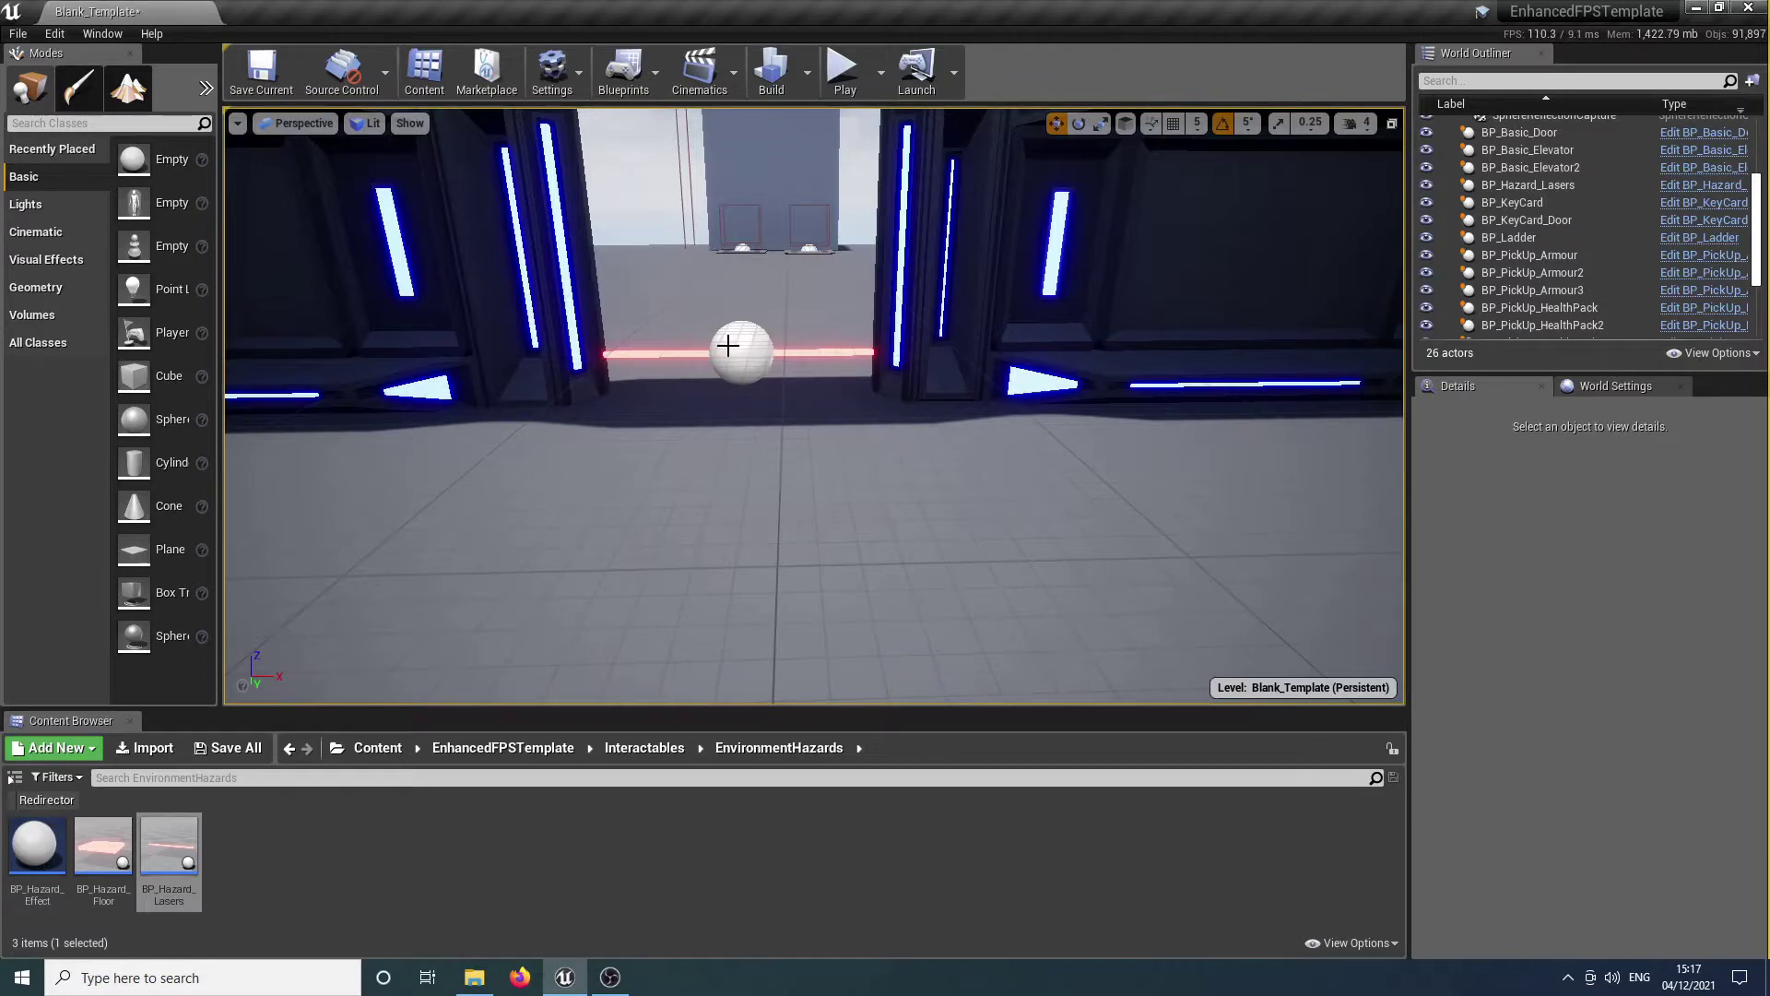
# Assign the MI_Glow_Blue material to the laser hazard and preview the blue beam in a play session.
pyautogui.click(835, 352)
pyautogui.click(1591, 665)
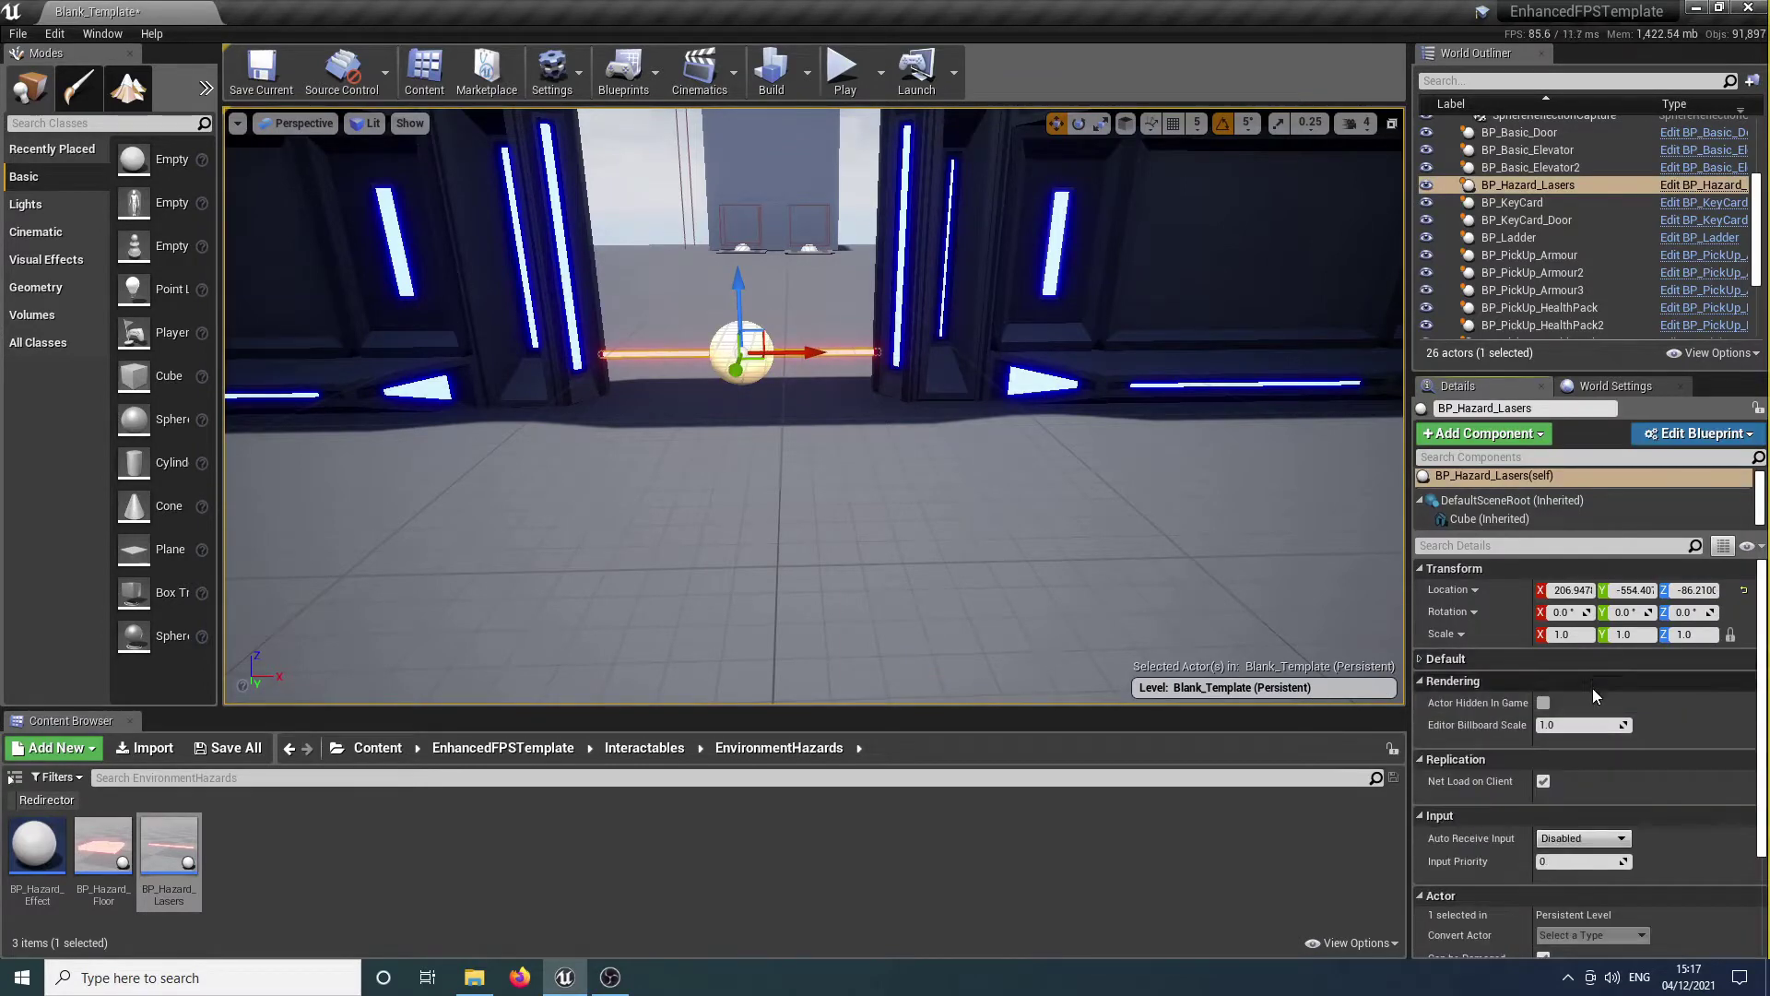
pyautogui.click(1549, 659)
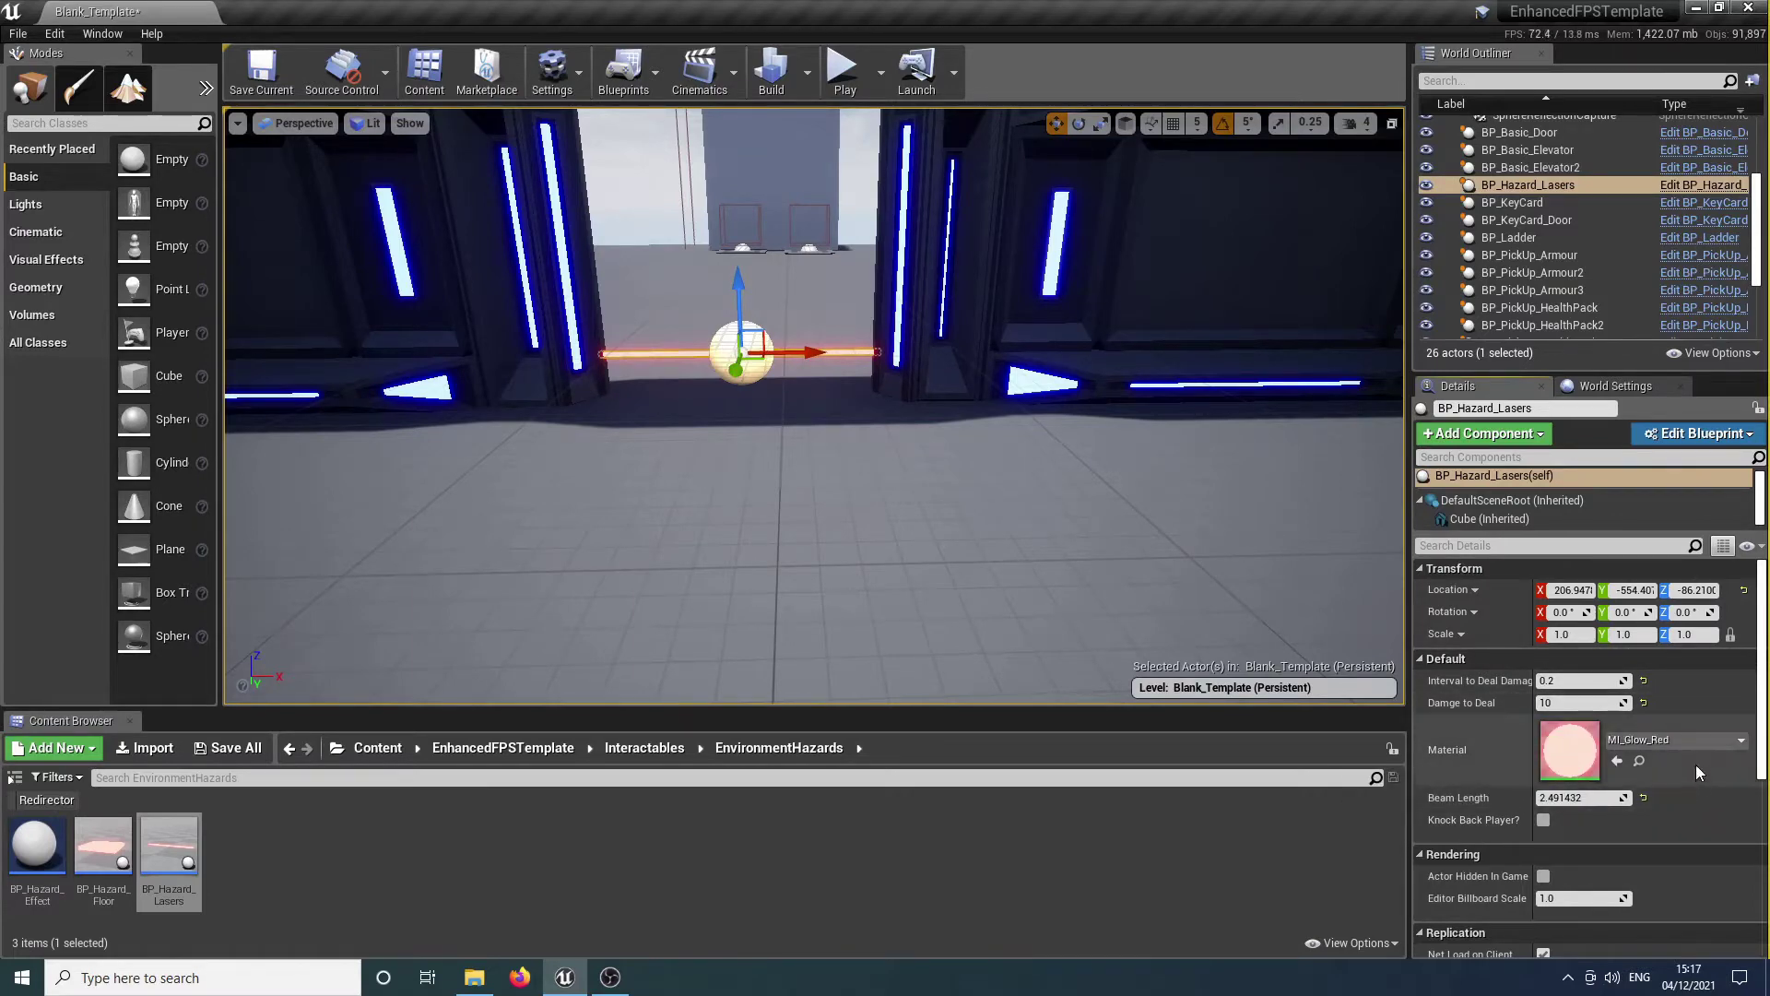
pyautogui.click(1680, 738)
pyautogui.write('glow')
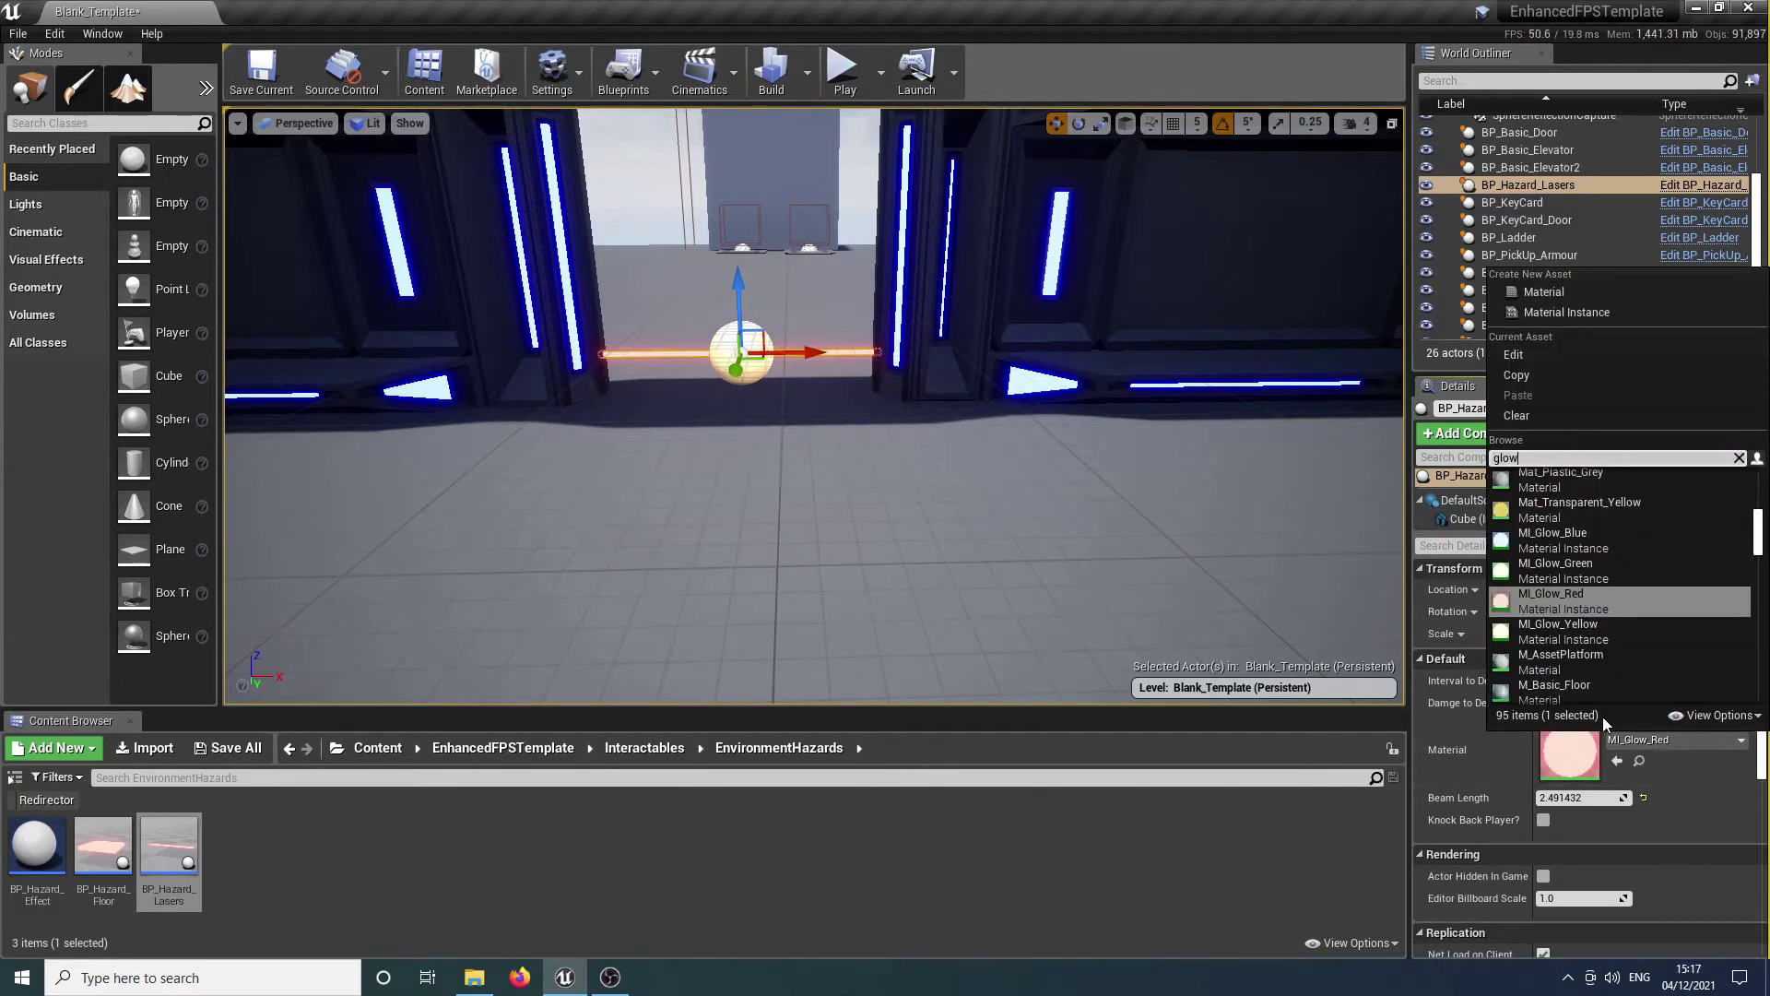
pyautogui.press('Down')
pyautogui.press('Up')
pyautogui.press('Up')
pyautogui.press('Up')
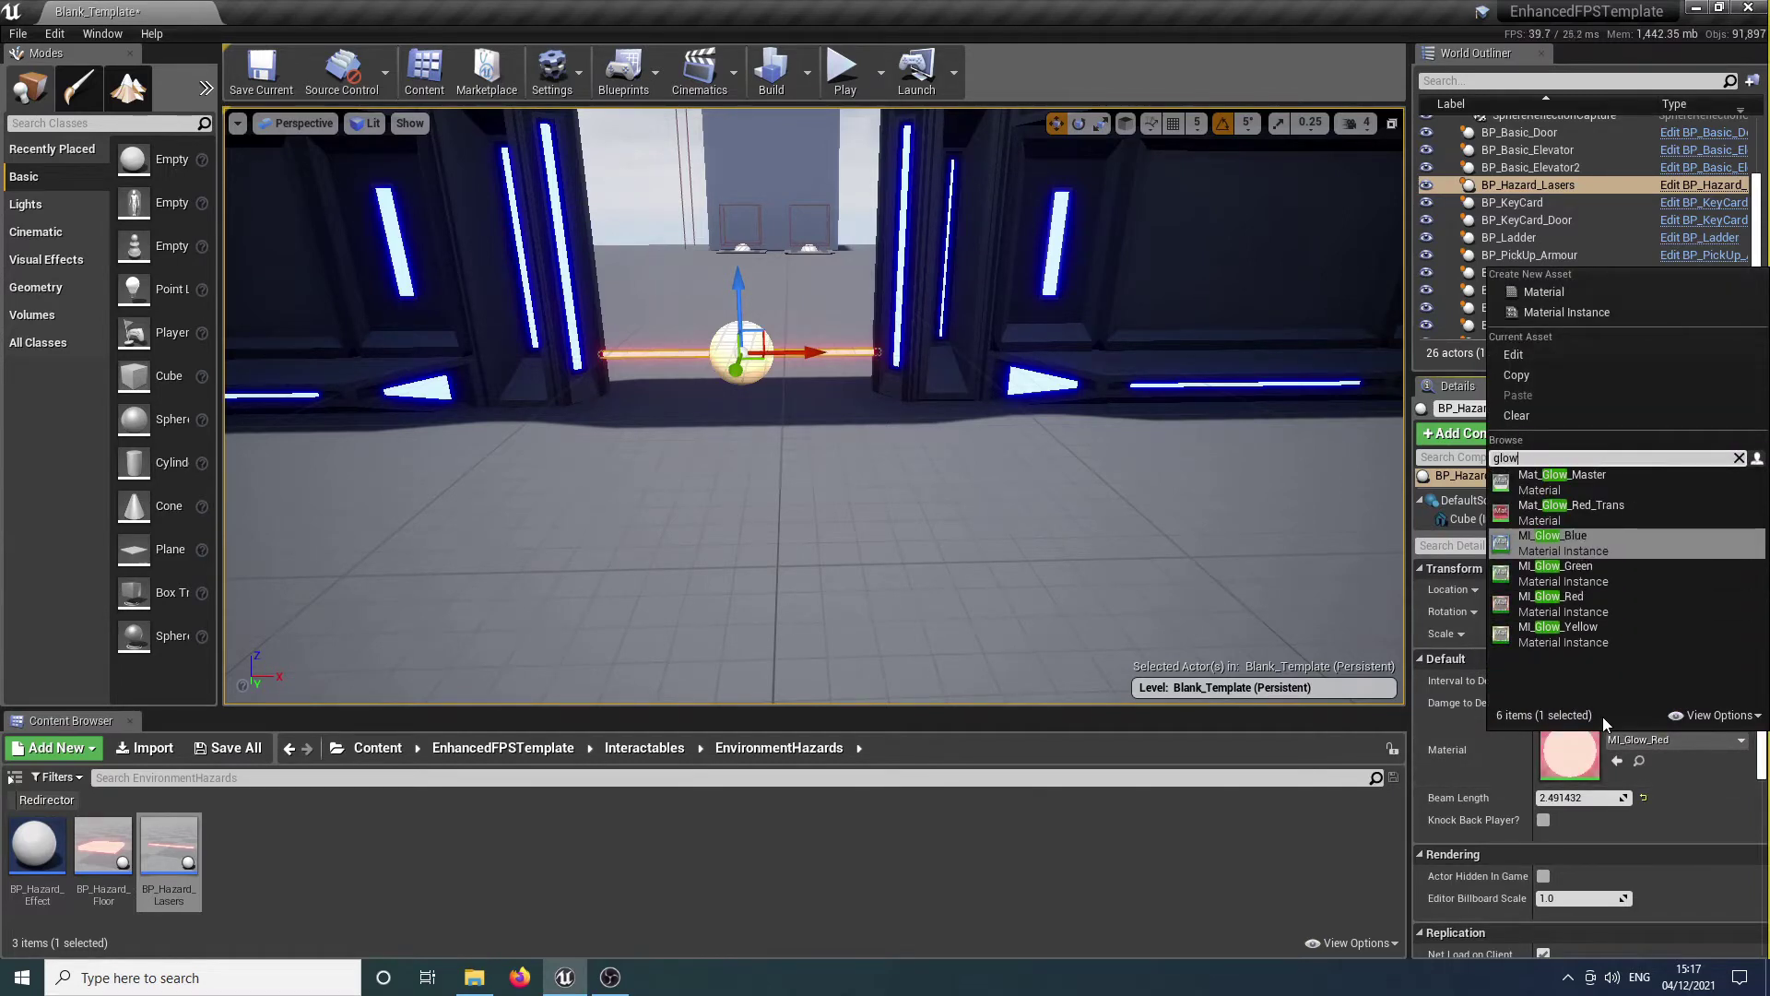
pyautogui.press('Return')
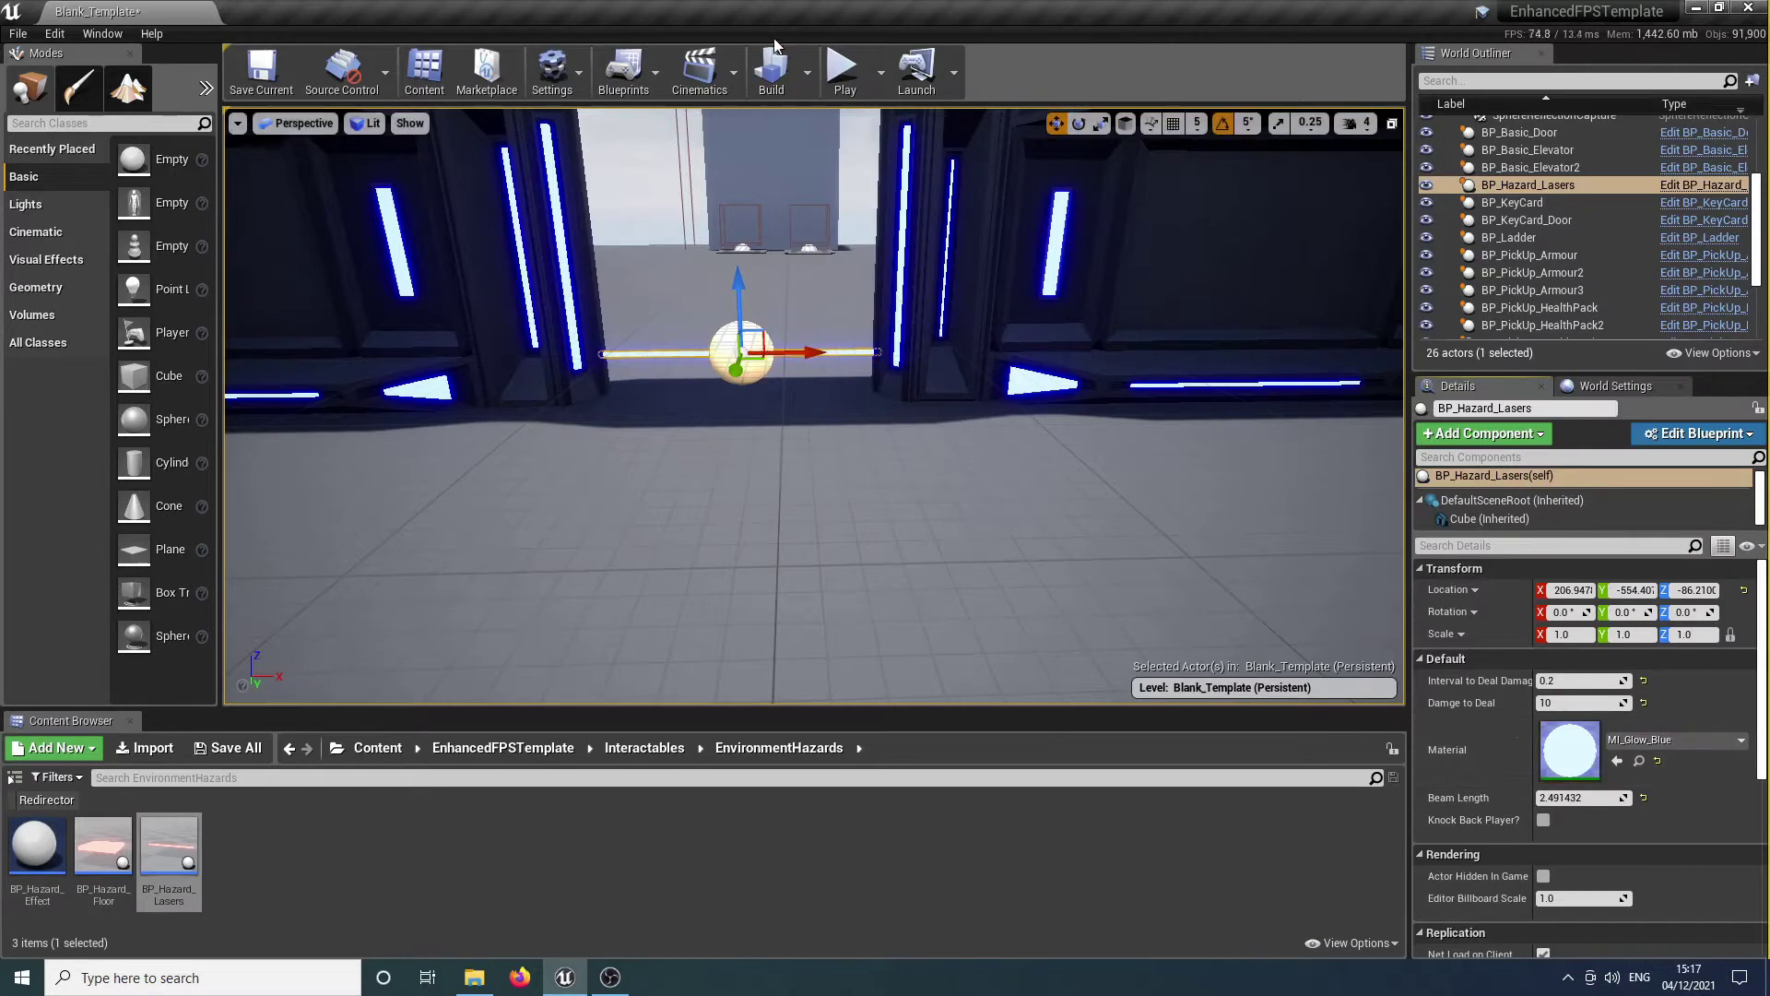
pyautogui.click(842, 66)
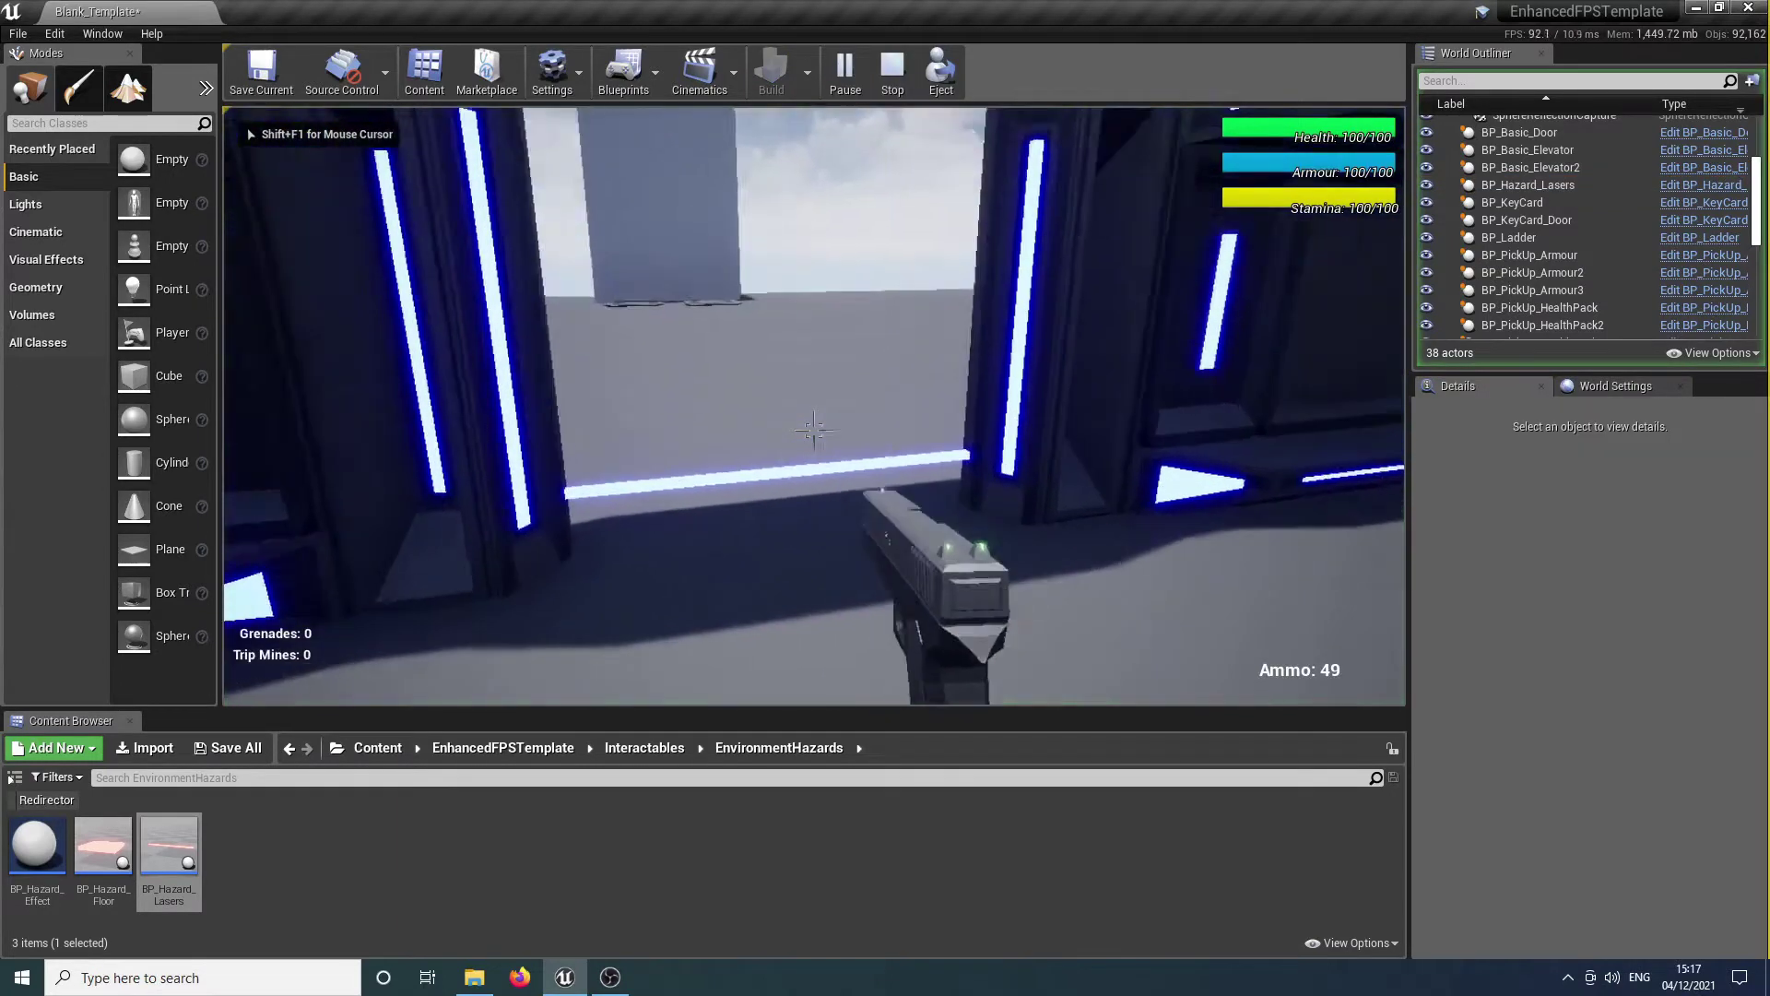
pyautogui.press('Escape')
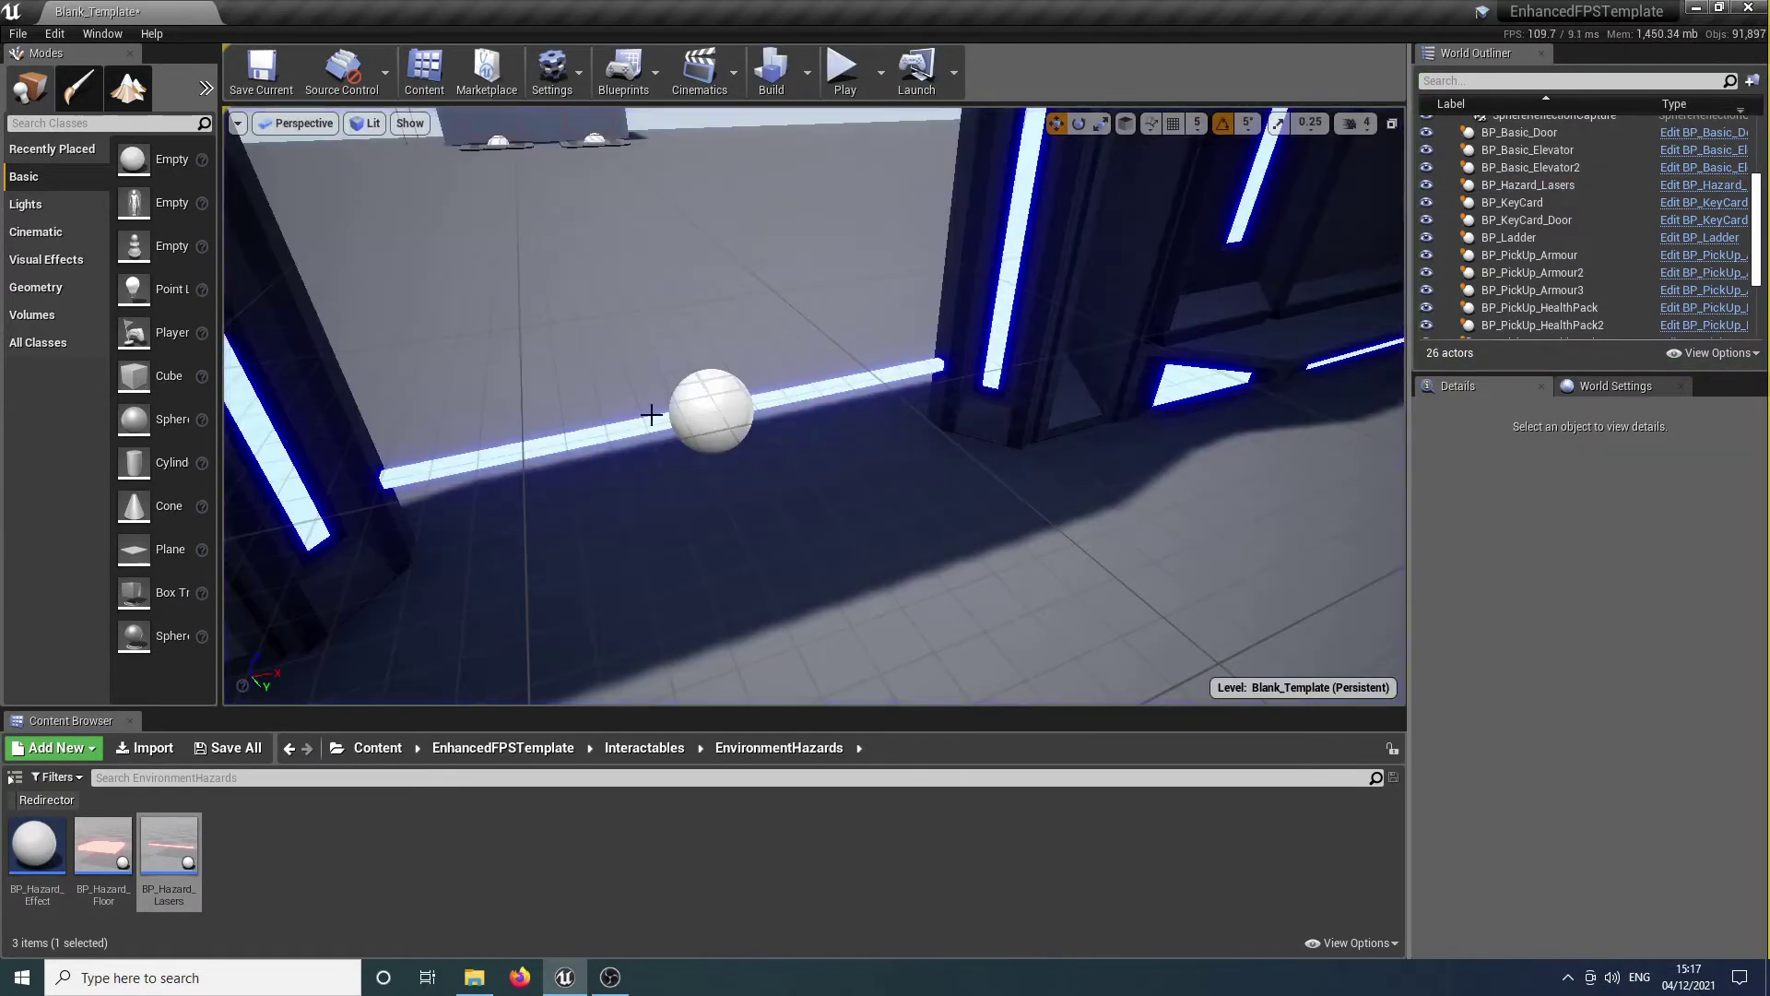
# Set the laser hazard's material to MI_Glow_Green.
pyautogui.click(651, 415)
pyautogui.click(1711, 745)
pyautogui.write('glowe')
pyautogui.press('BackSpace')
pyautogui.press('Down')
pyautogui.press('Down')
pyautogui.press('Down')
pyautogui.press('Return')
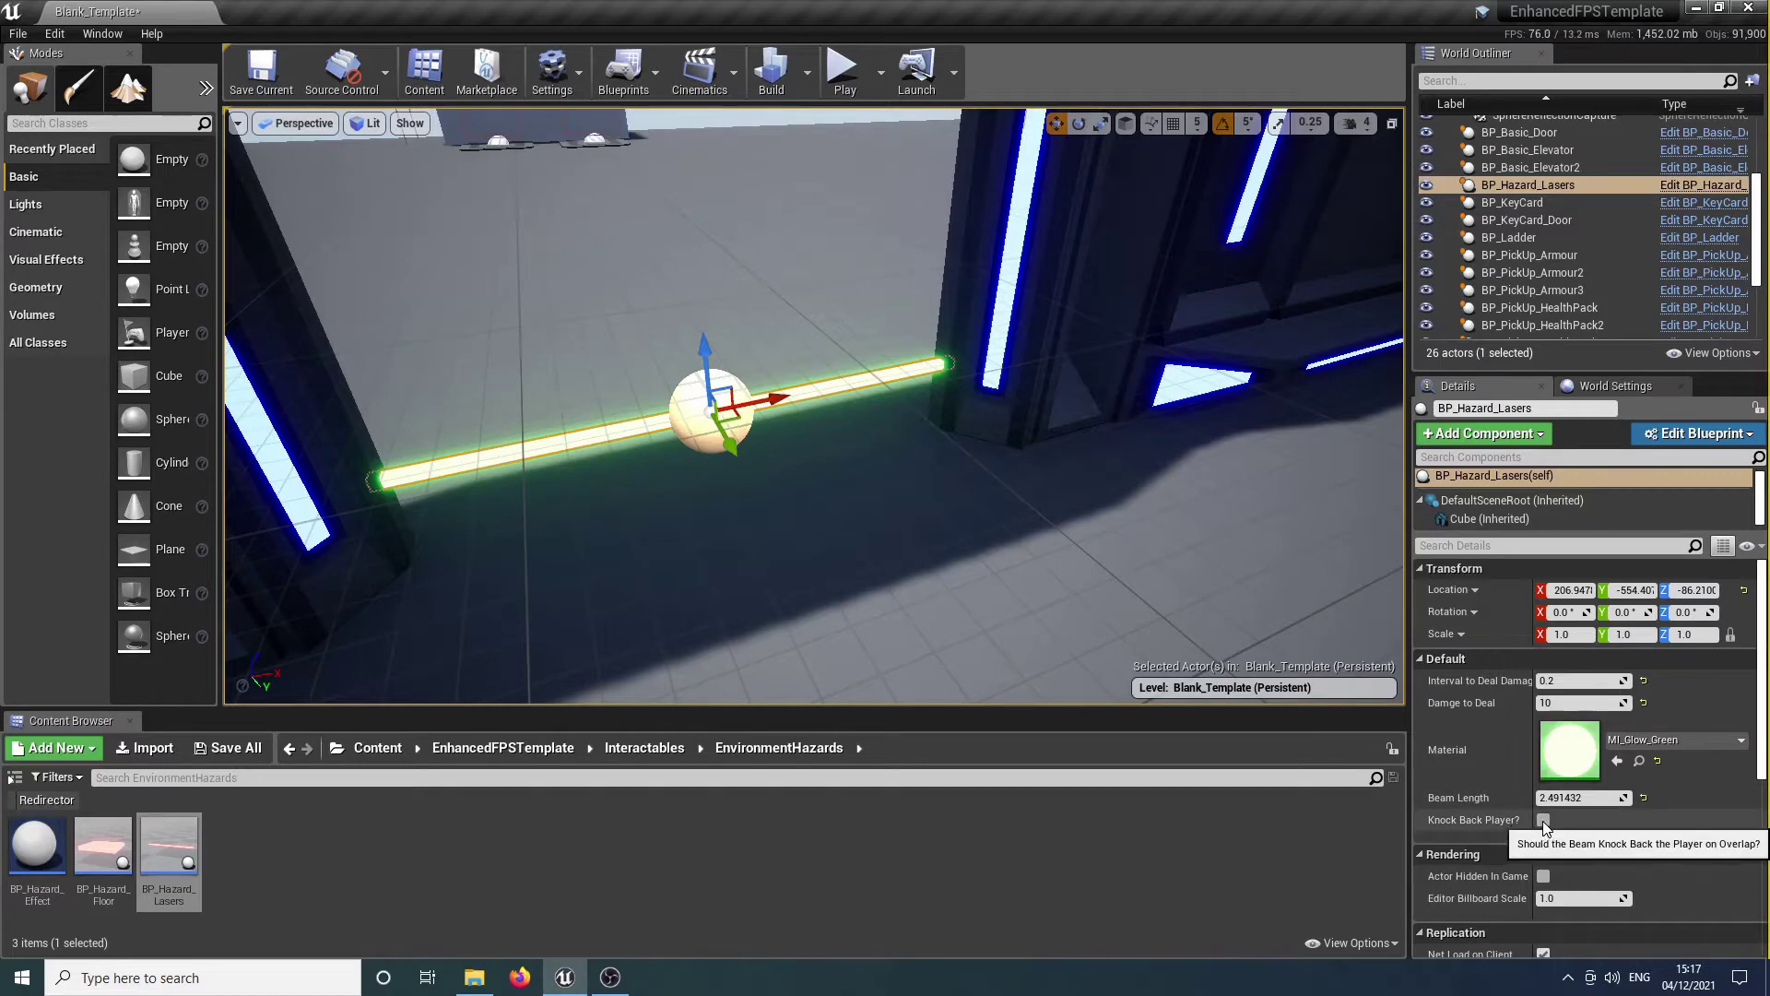
# Play-test the green laser hazard by repeatedly walking into and out of the doorway beam, and end the session.
pyautogui.click(853, 78)
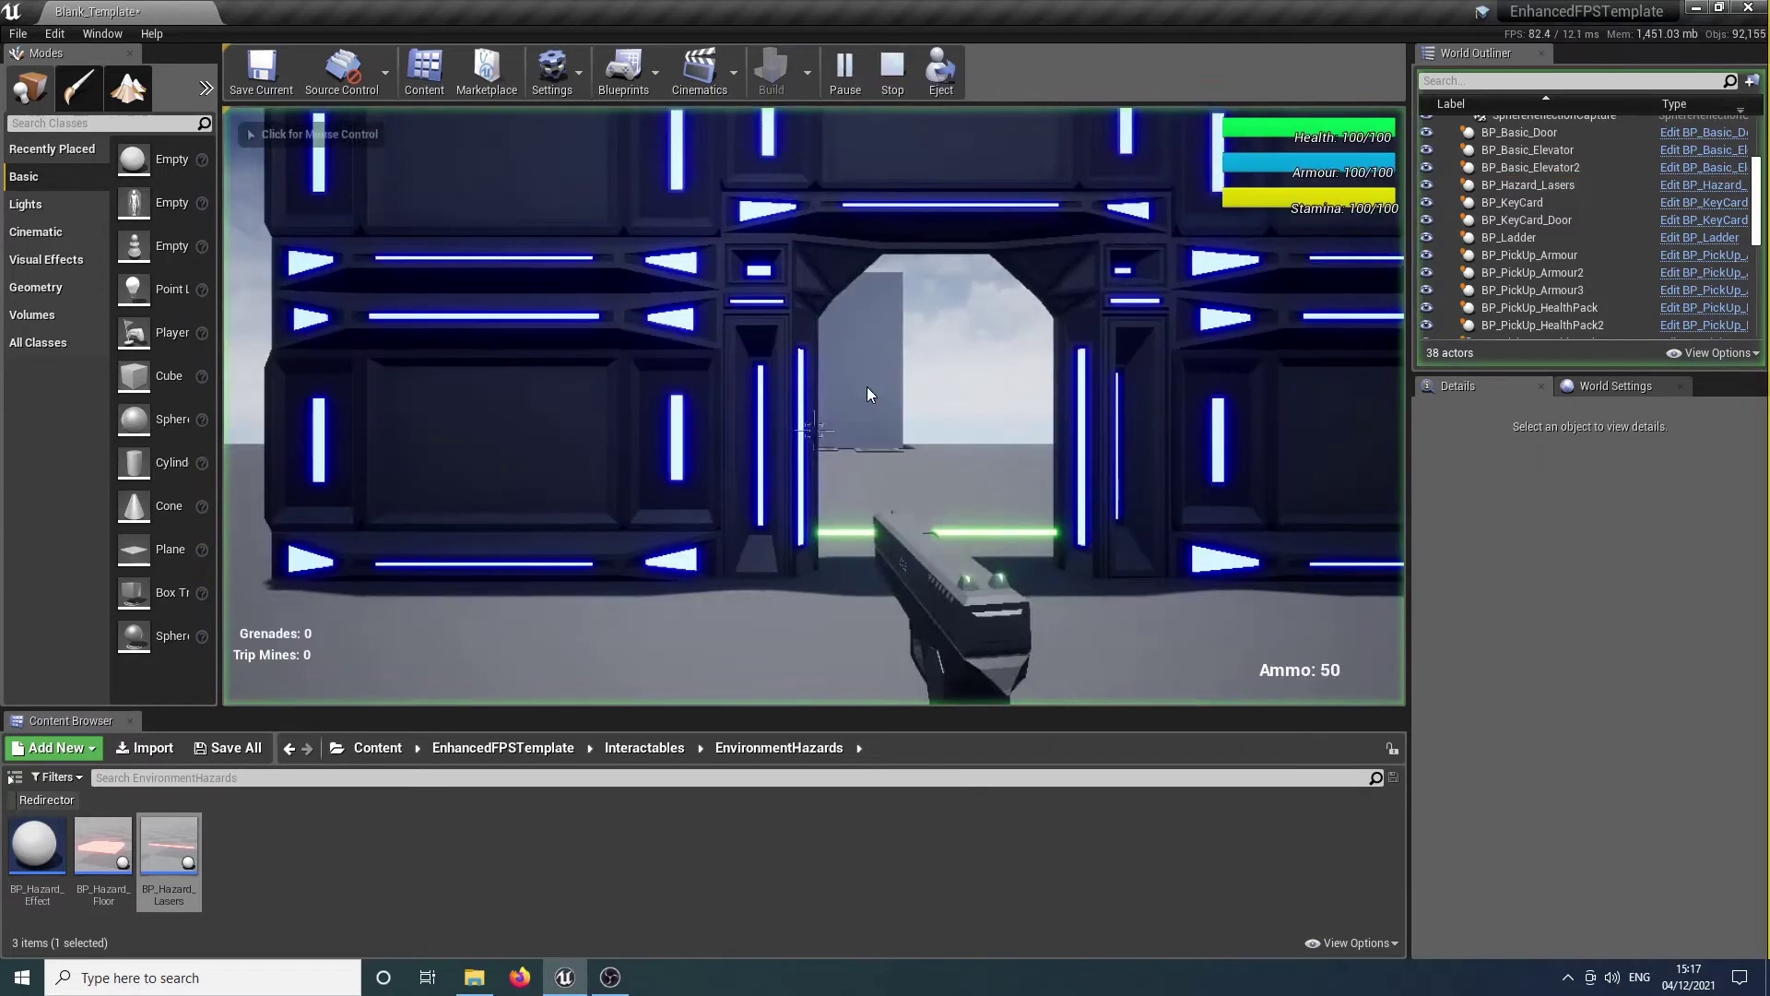
pyautogui.click(866, 394)
pyautogui.press('w')
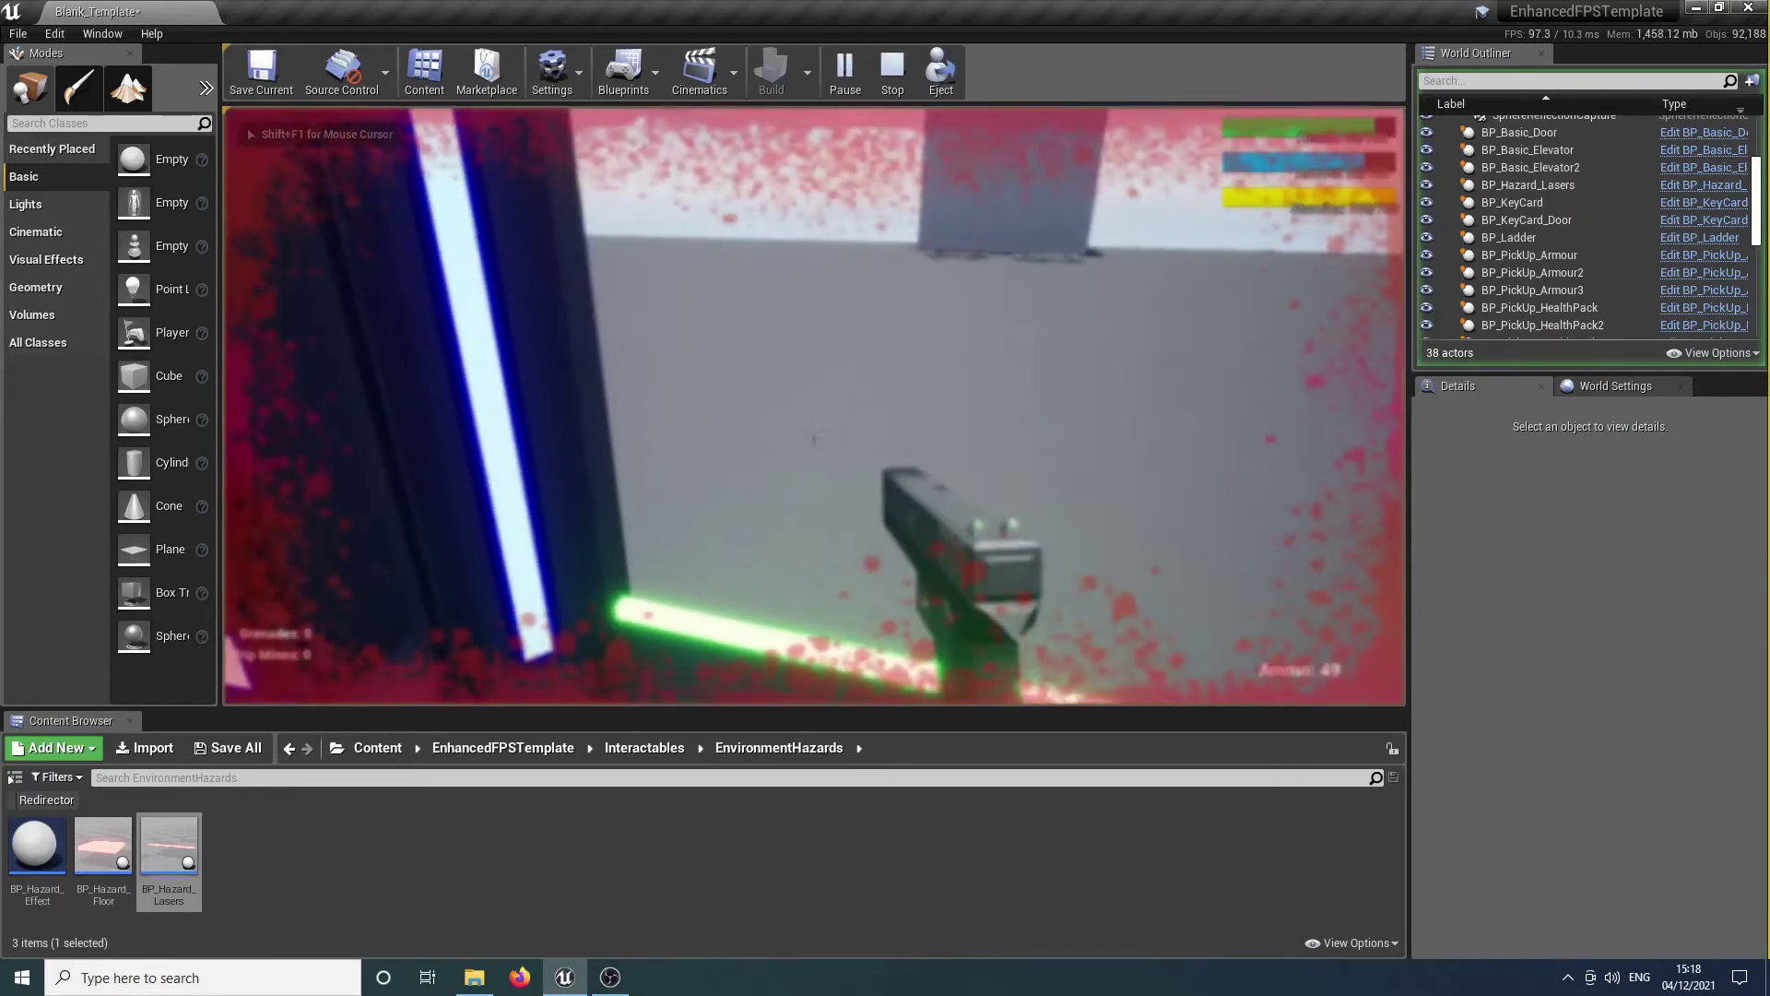
pyautogui.press('s')
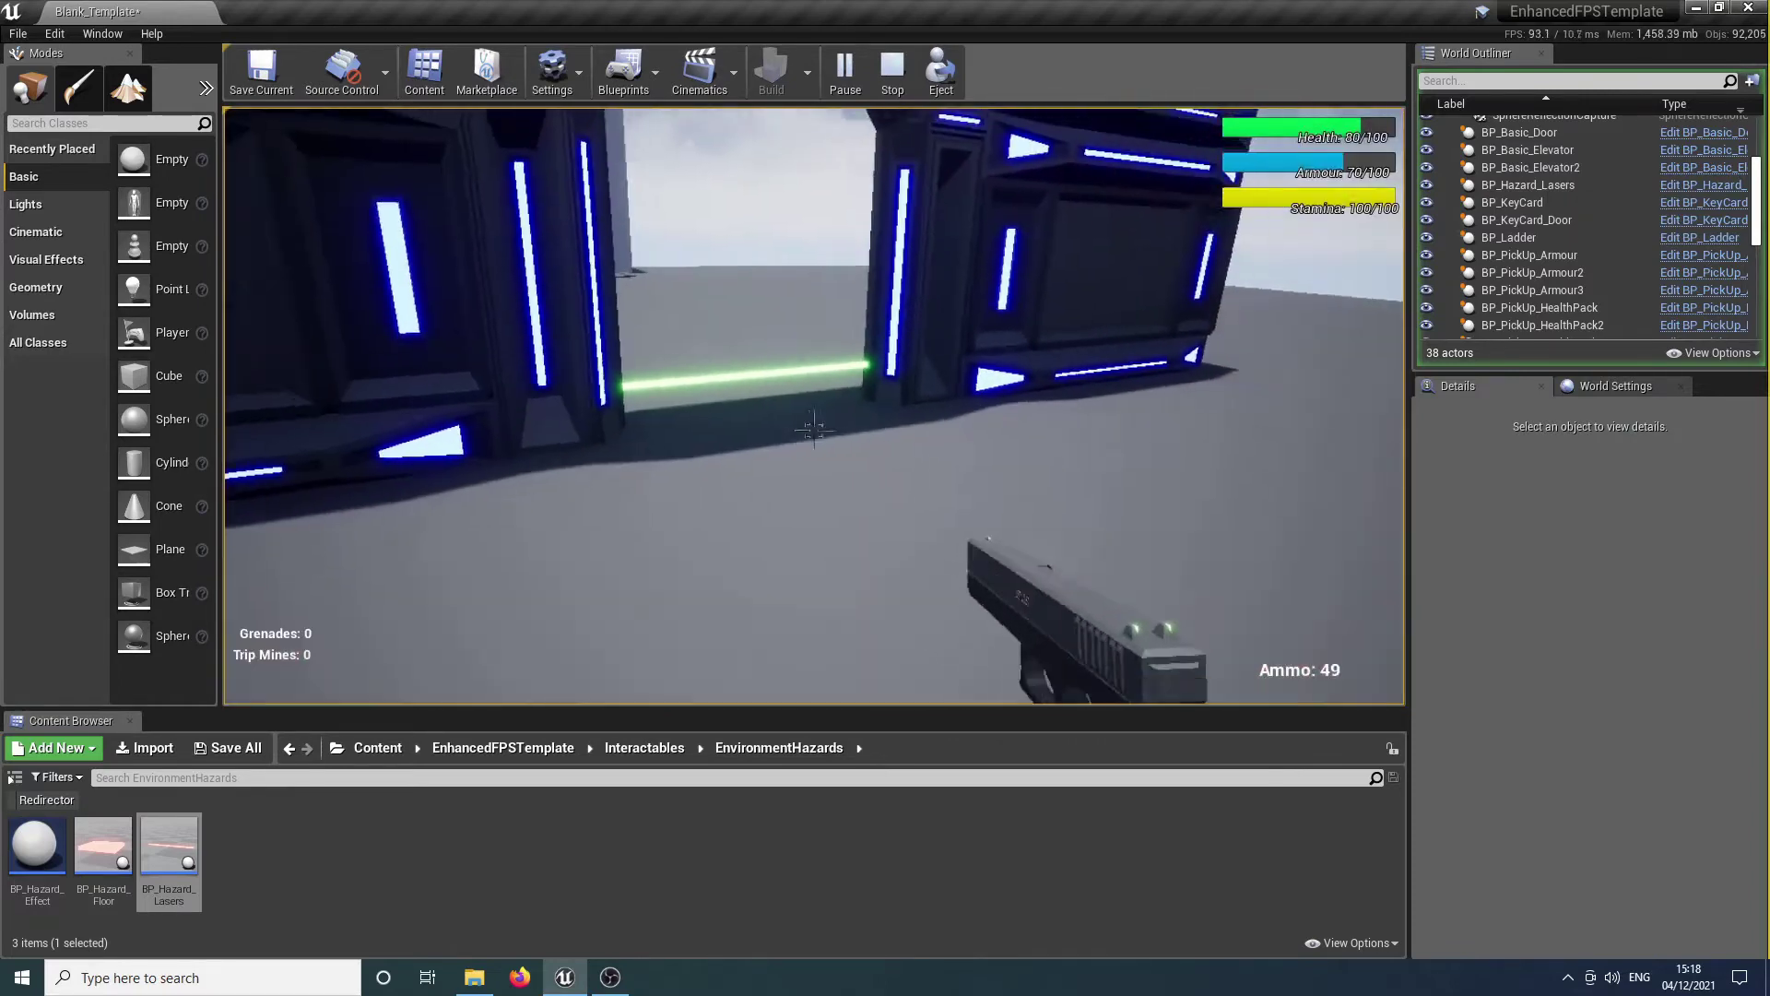
pyautogui.press('d')
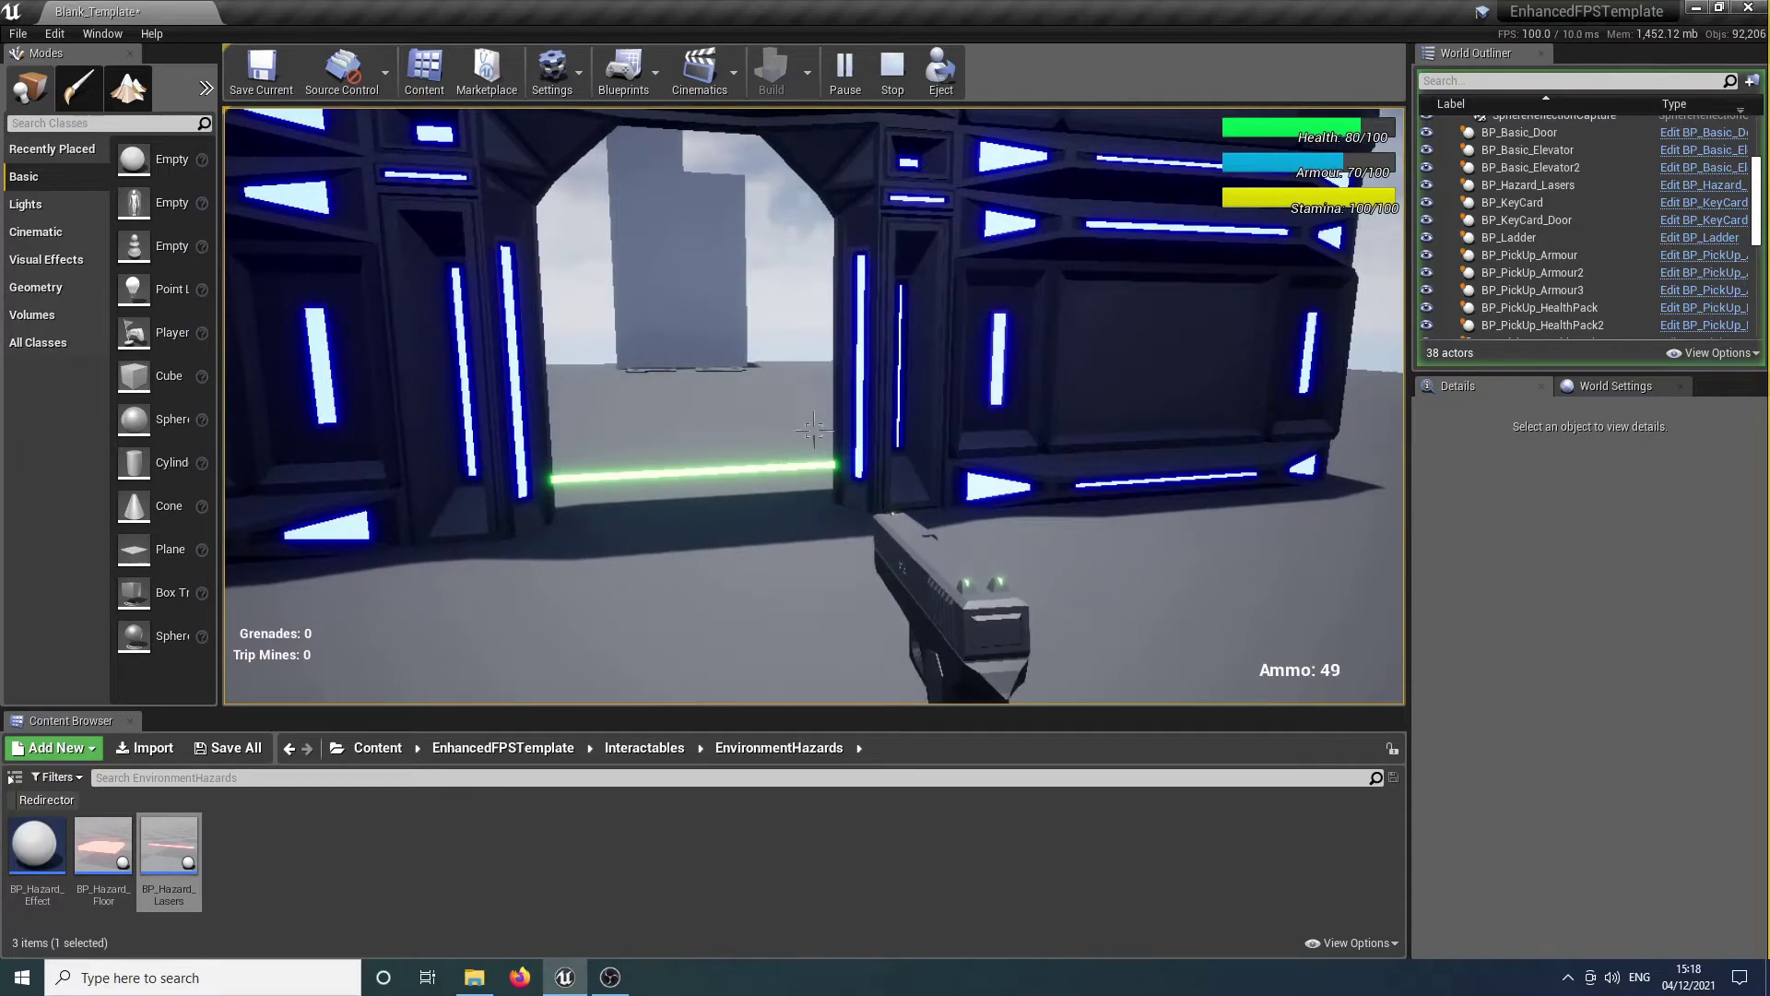
pyautogui.press('a')
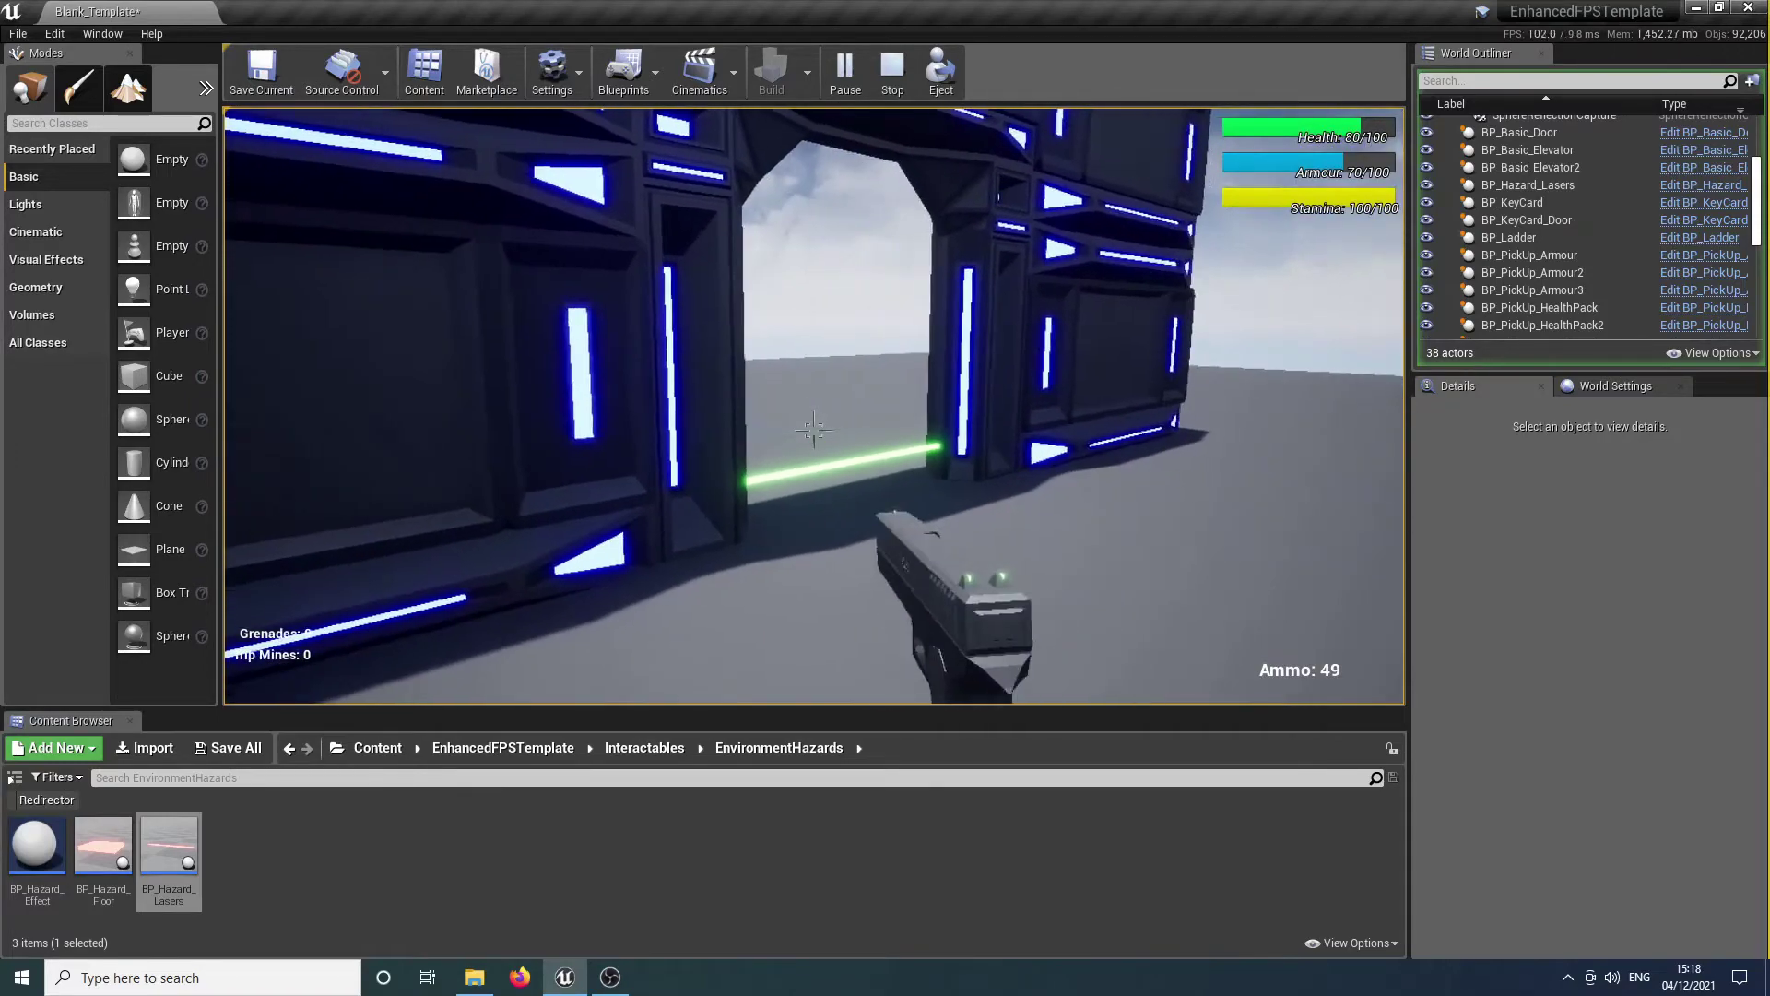
pyautogui.press('w')
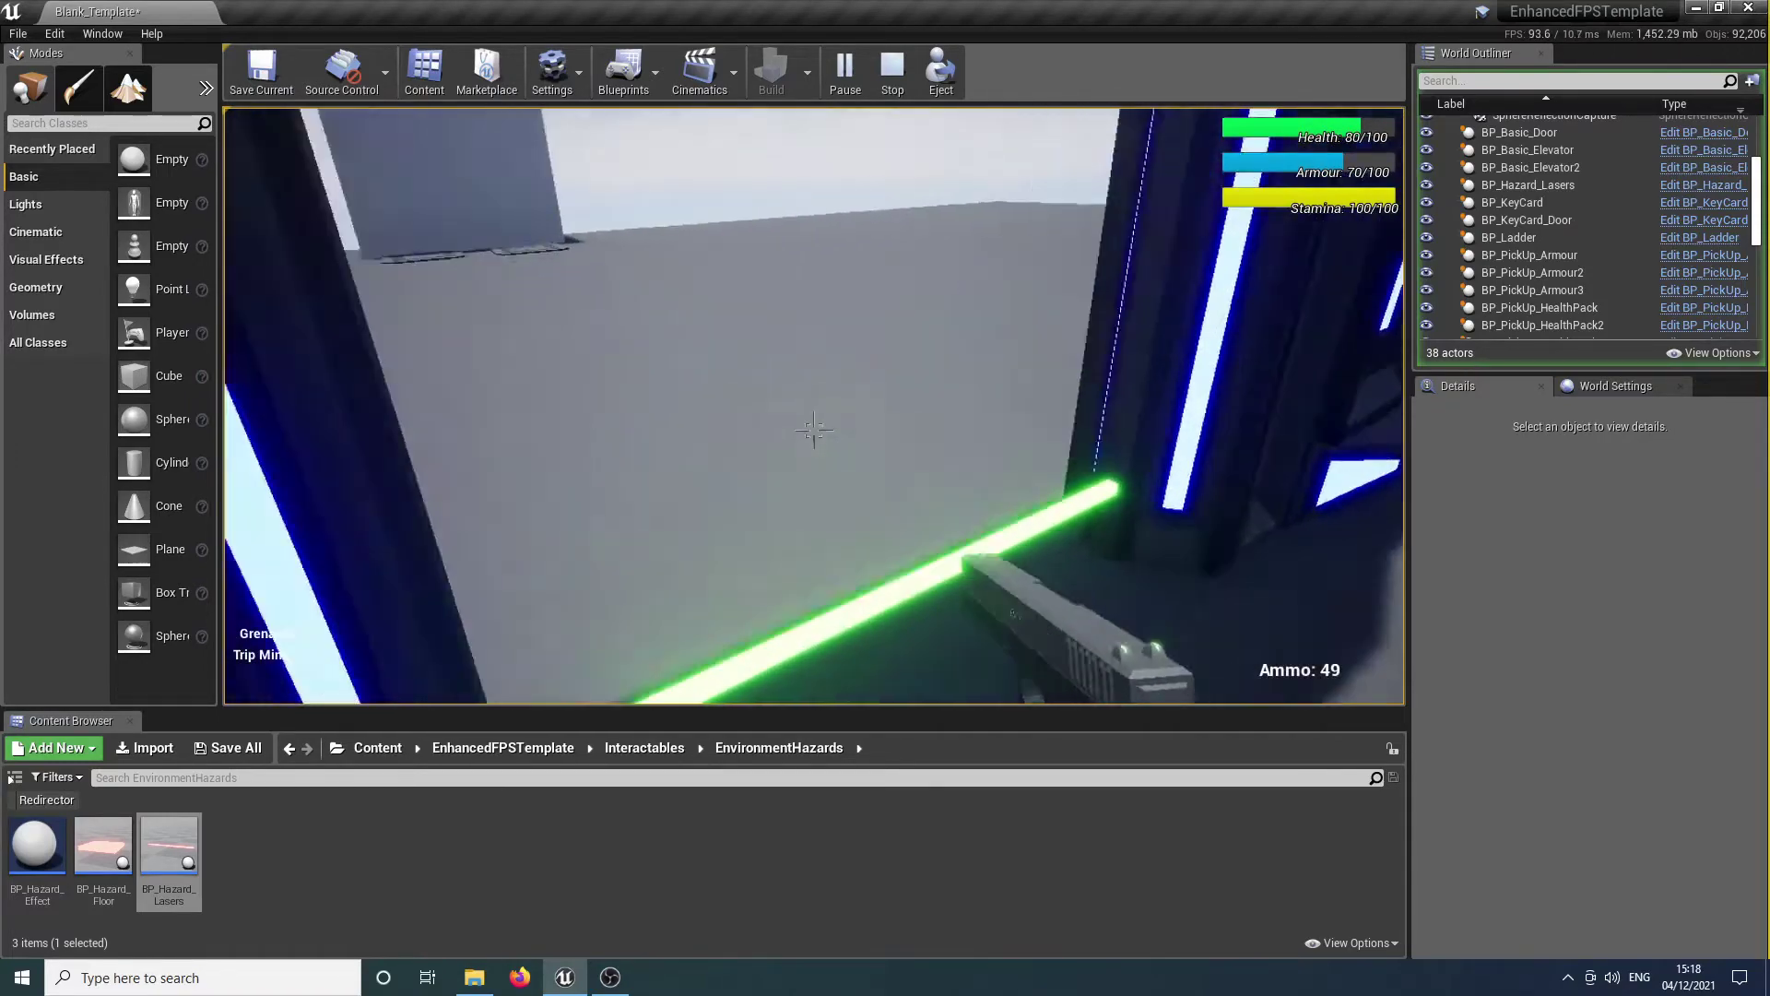
pyautogui.press('s')
pyautogui.press('w')
pyautogui.press('s')
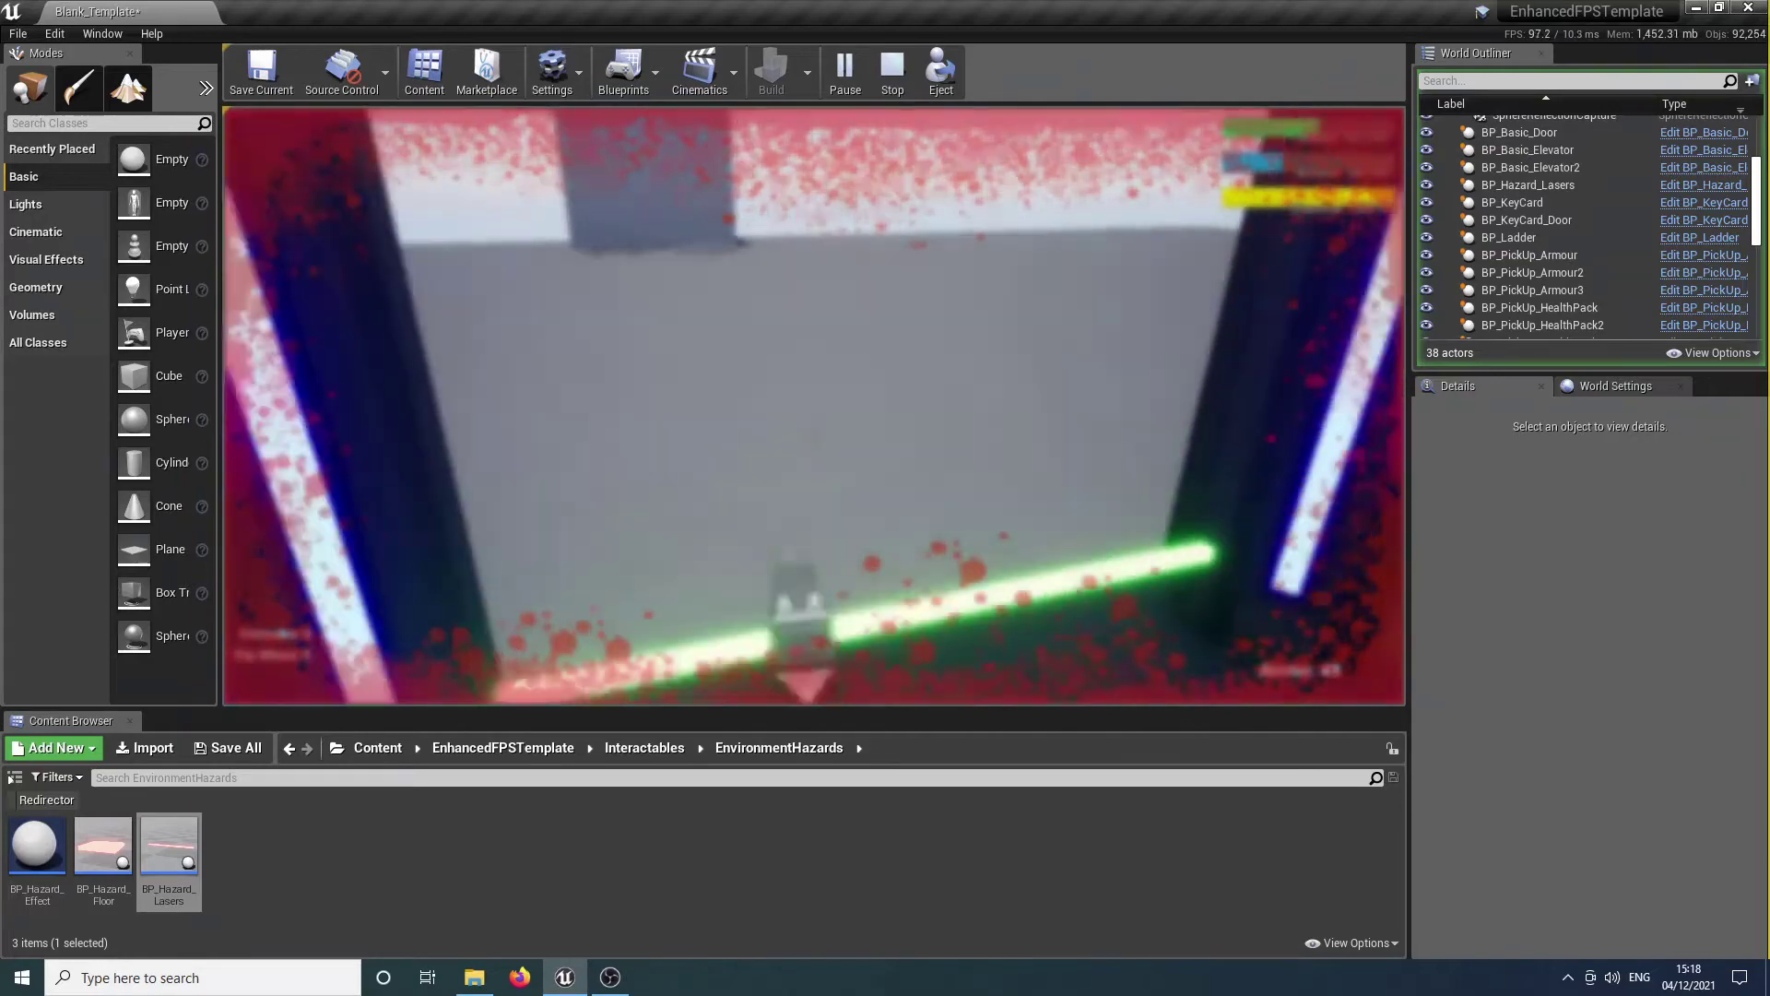
pyautogui.press('w')
pyautogui.press('s')
pyautogui.press('w')
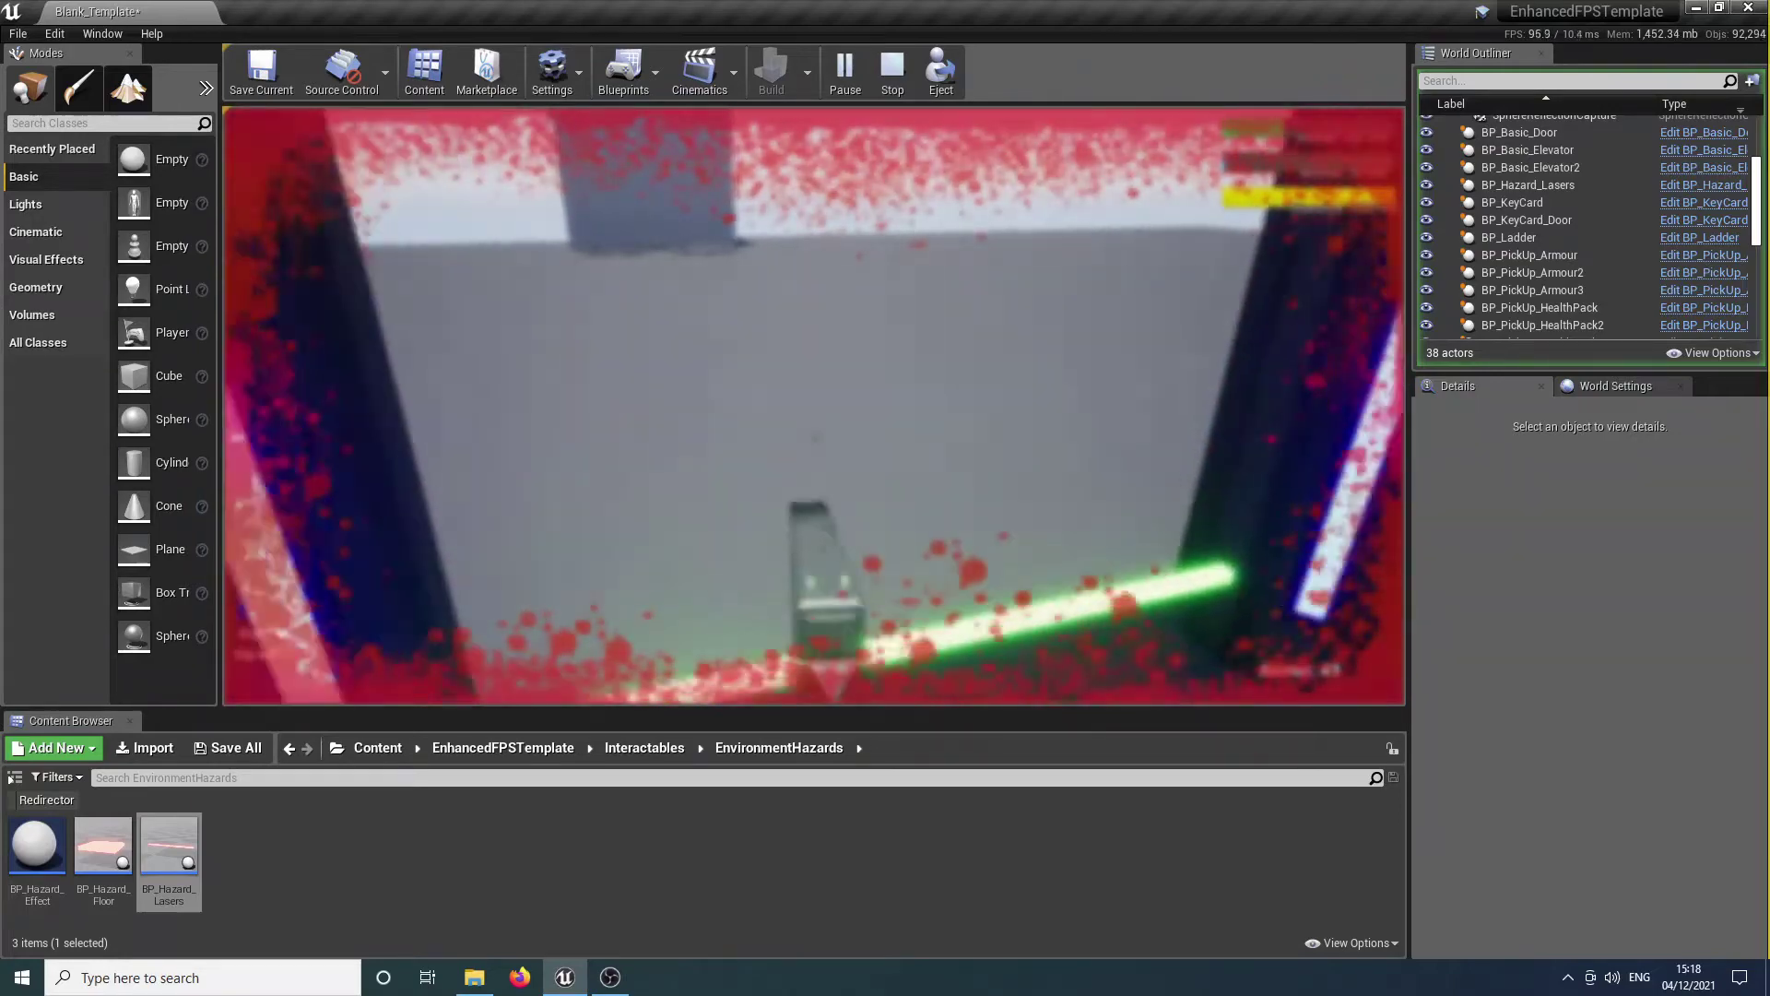
pyautogui.press('s')
pyautogui.press('d')
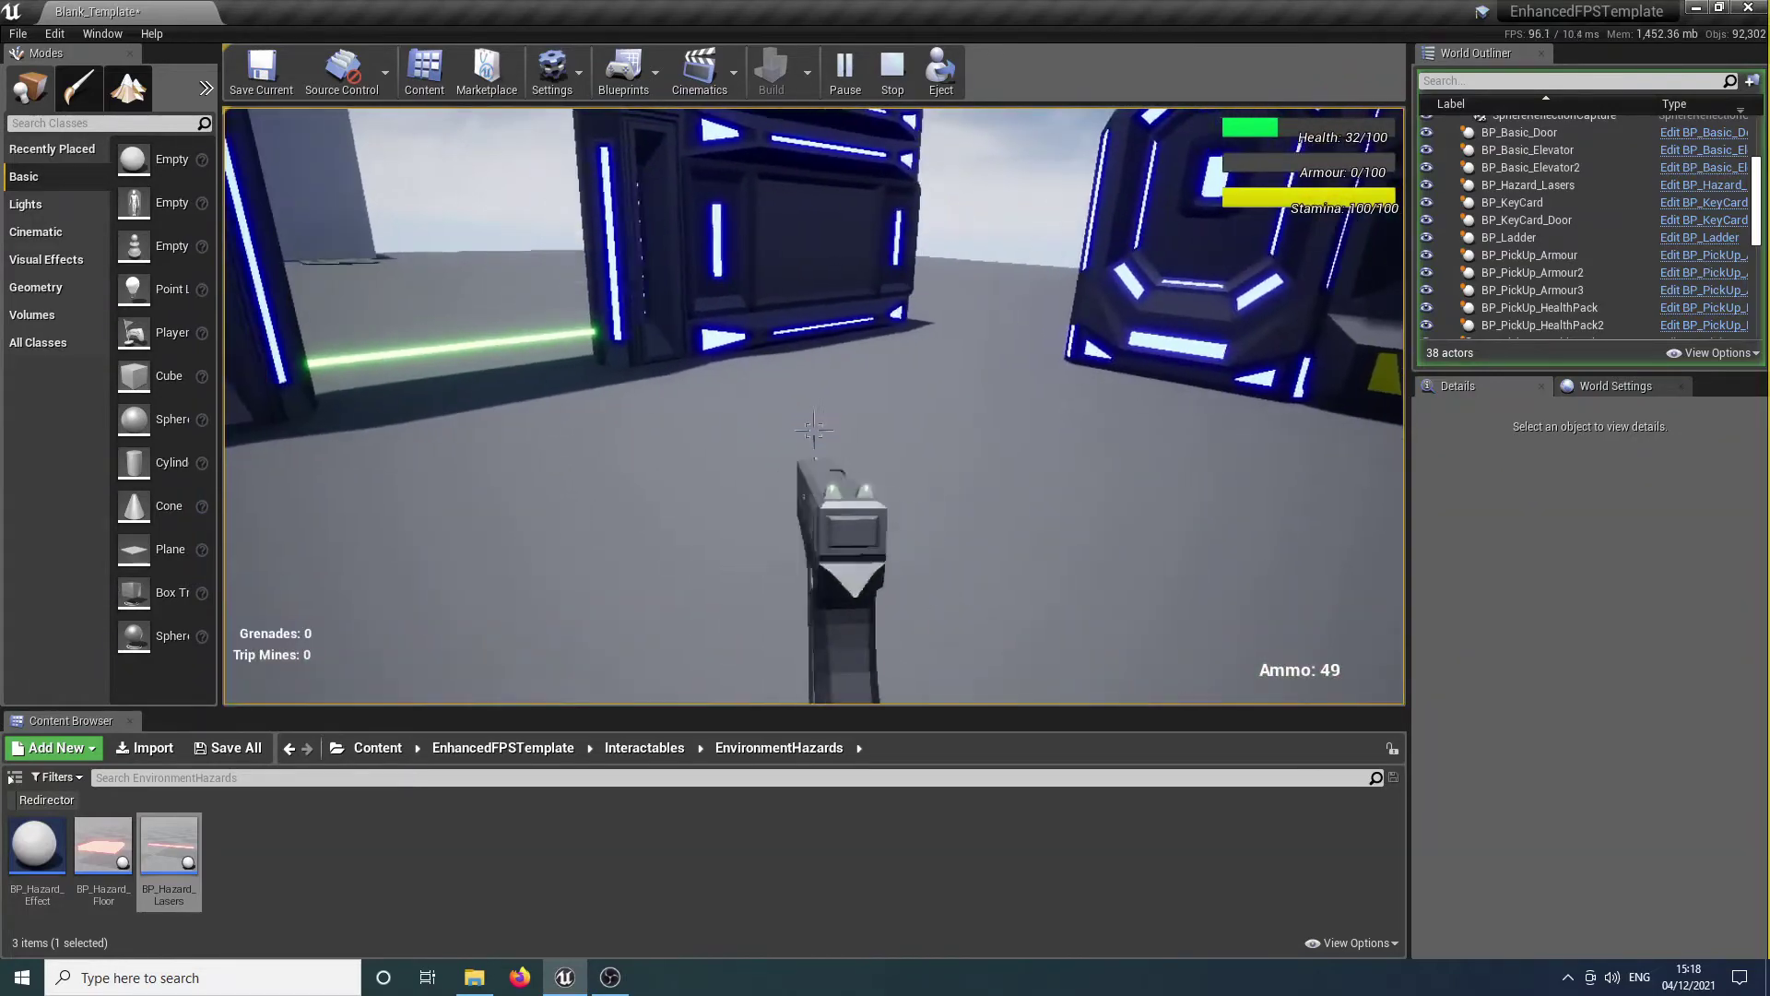
pyautogui.press('Escape')
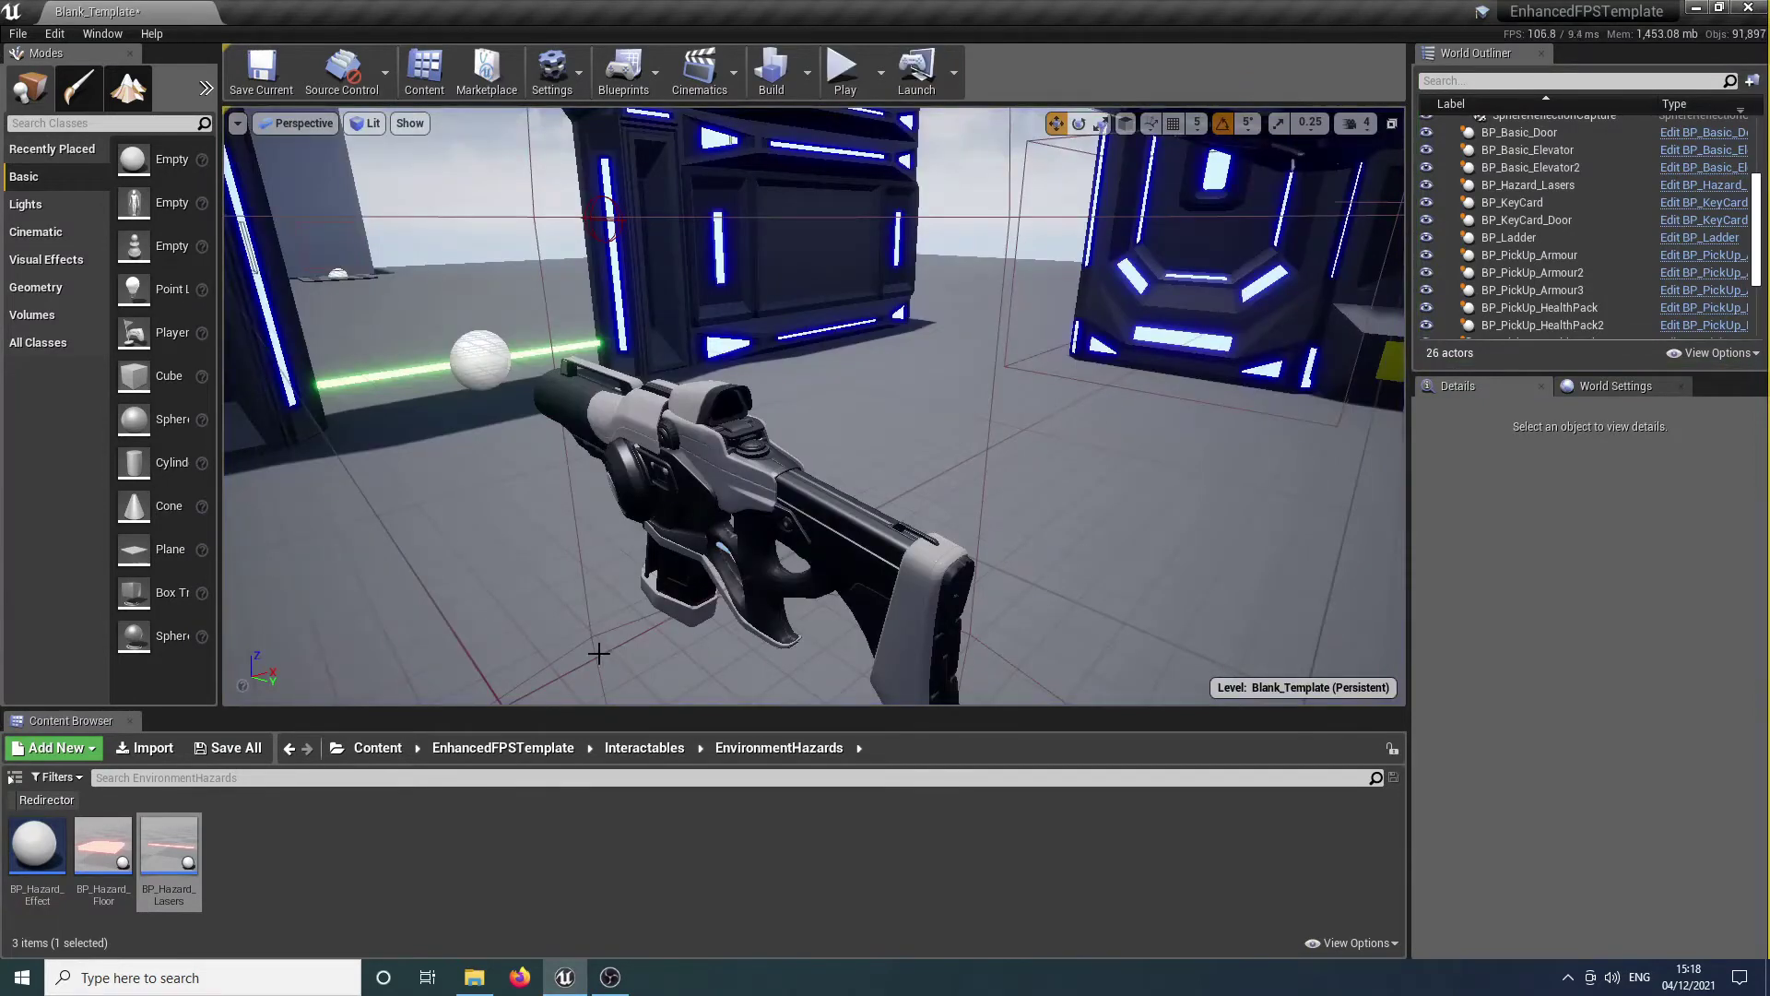
# Open the BP_Hazard_Lasers blueprint to view its Event Graph and close it again.
pyautogui.doubleClick(179, 856)
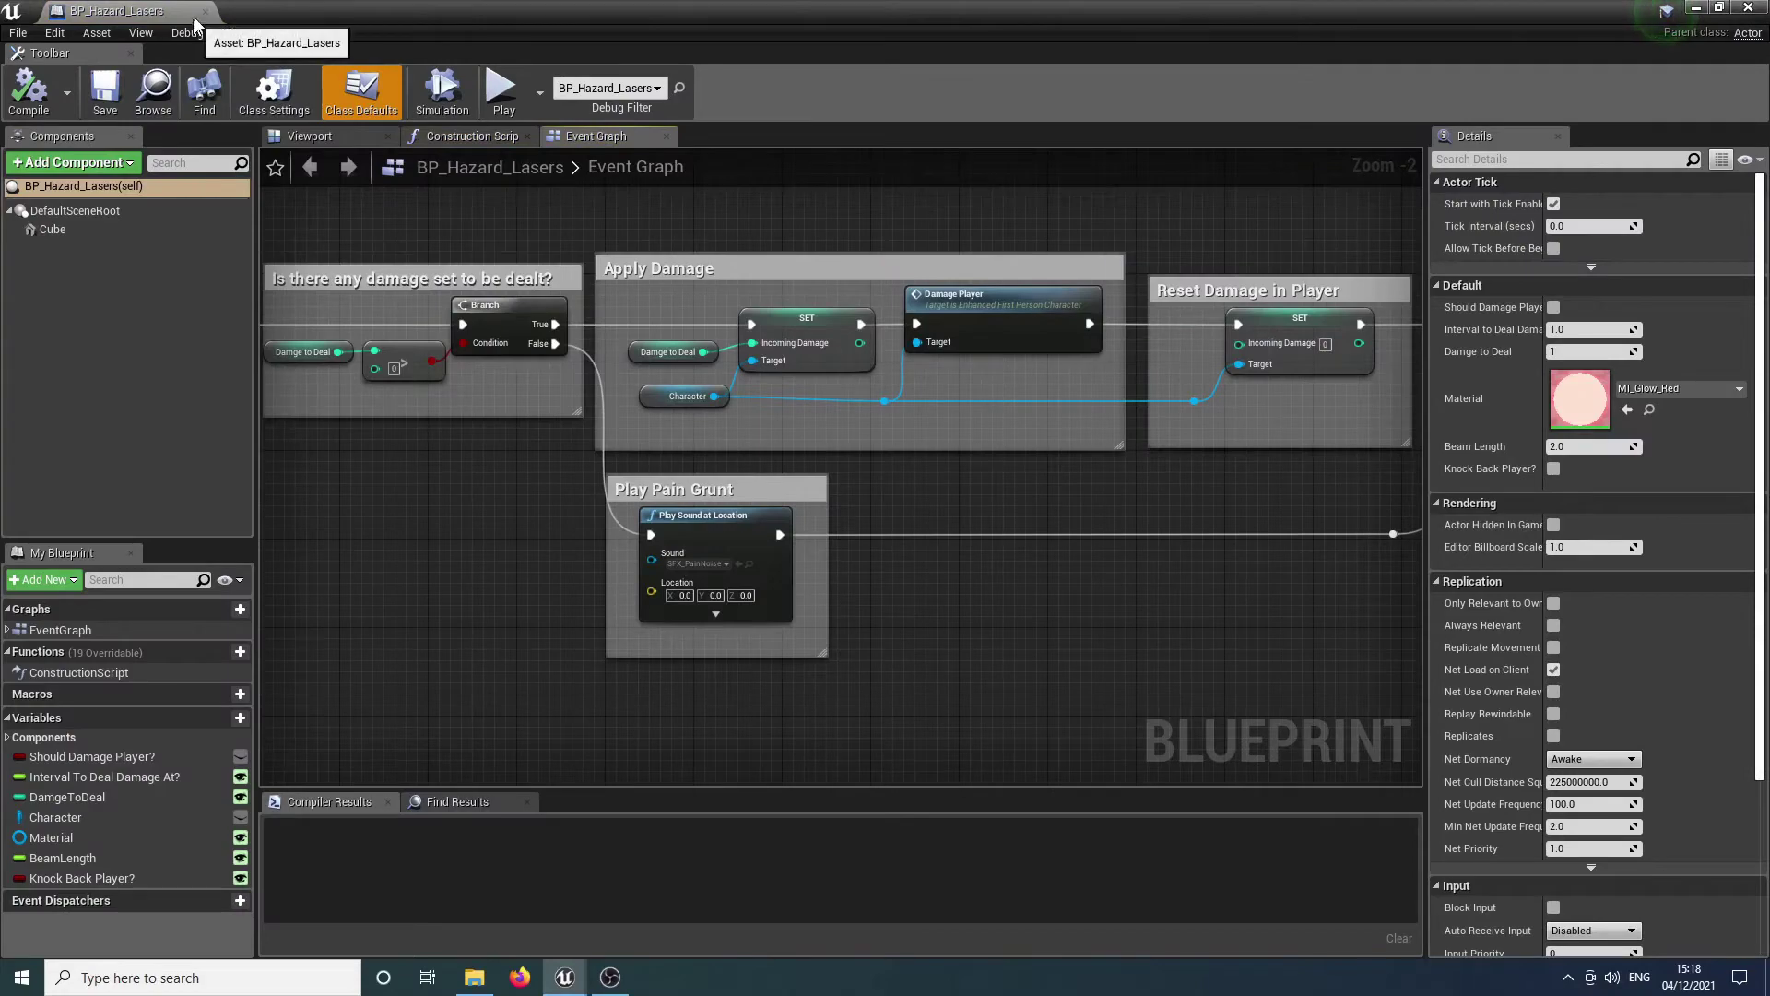
pyautogui.click(205, 12)
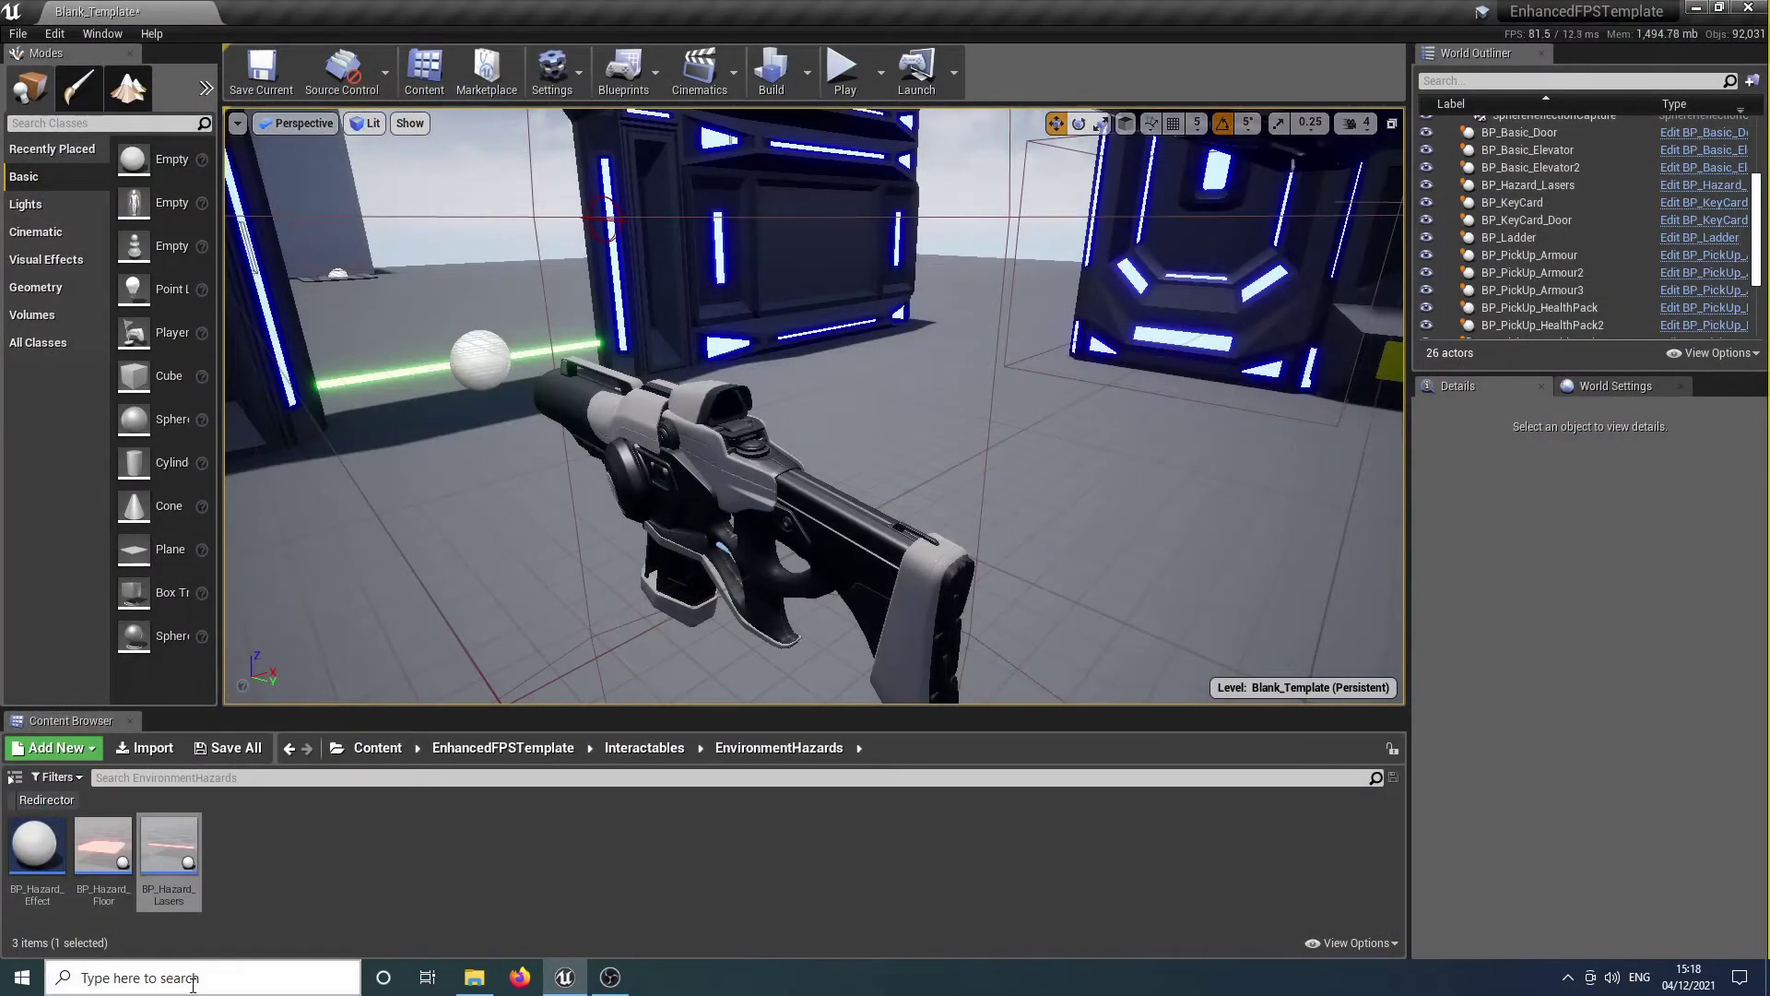
# Place a BP_Hazard_Floor actor on the open ground near the laser doorway.
pyautogui.moveTo(367, 616); pyautogui.dragTo(471, 654, button='right')
pyautogui.press('w')
pyautogui.press('w')
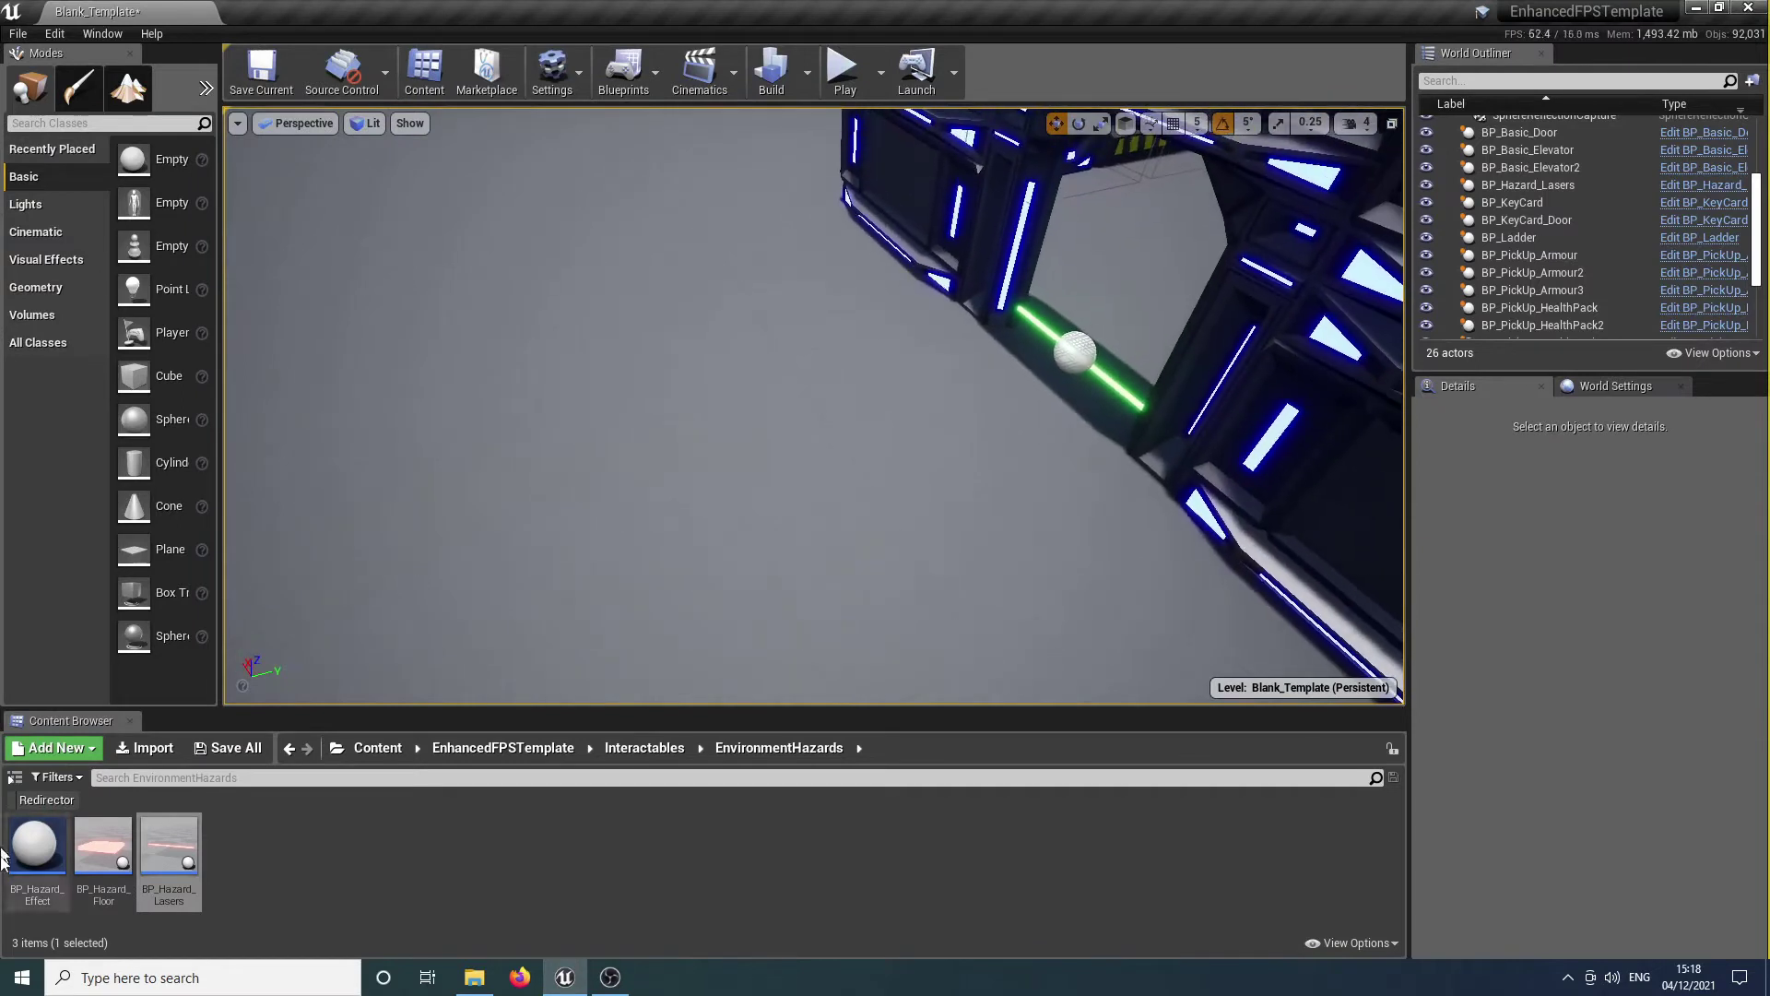
pyautogui.moveTo(103, 852); pyautogui.dragTo(451, 664)
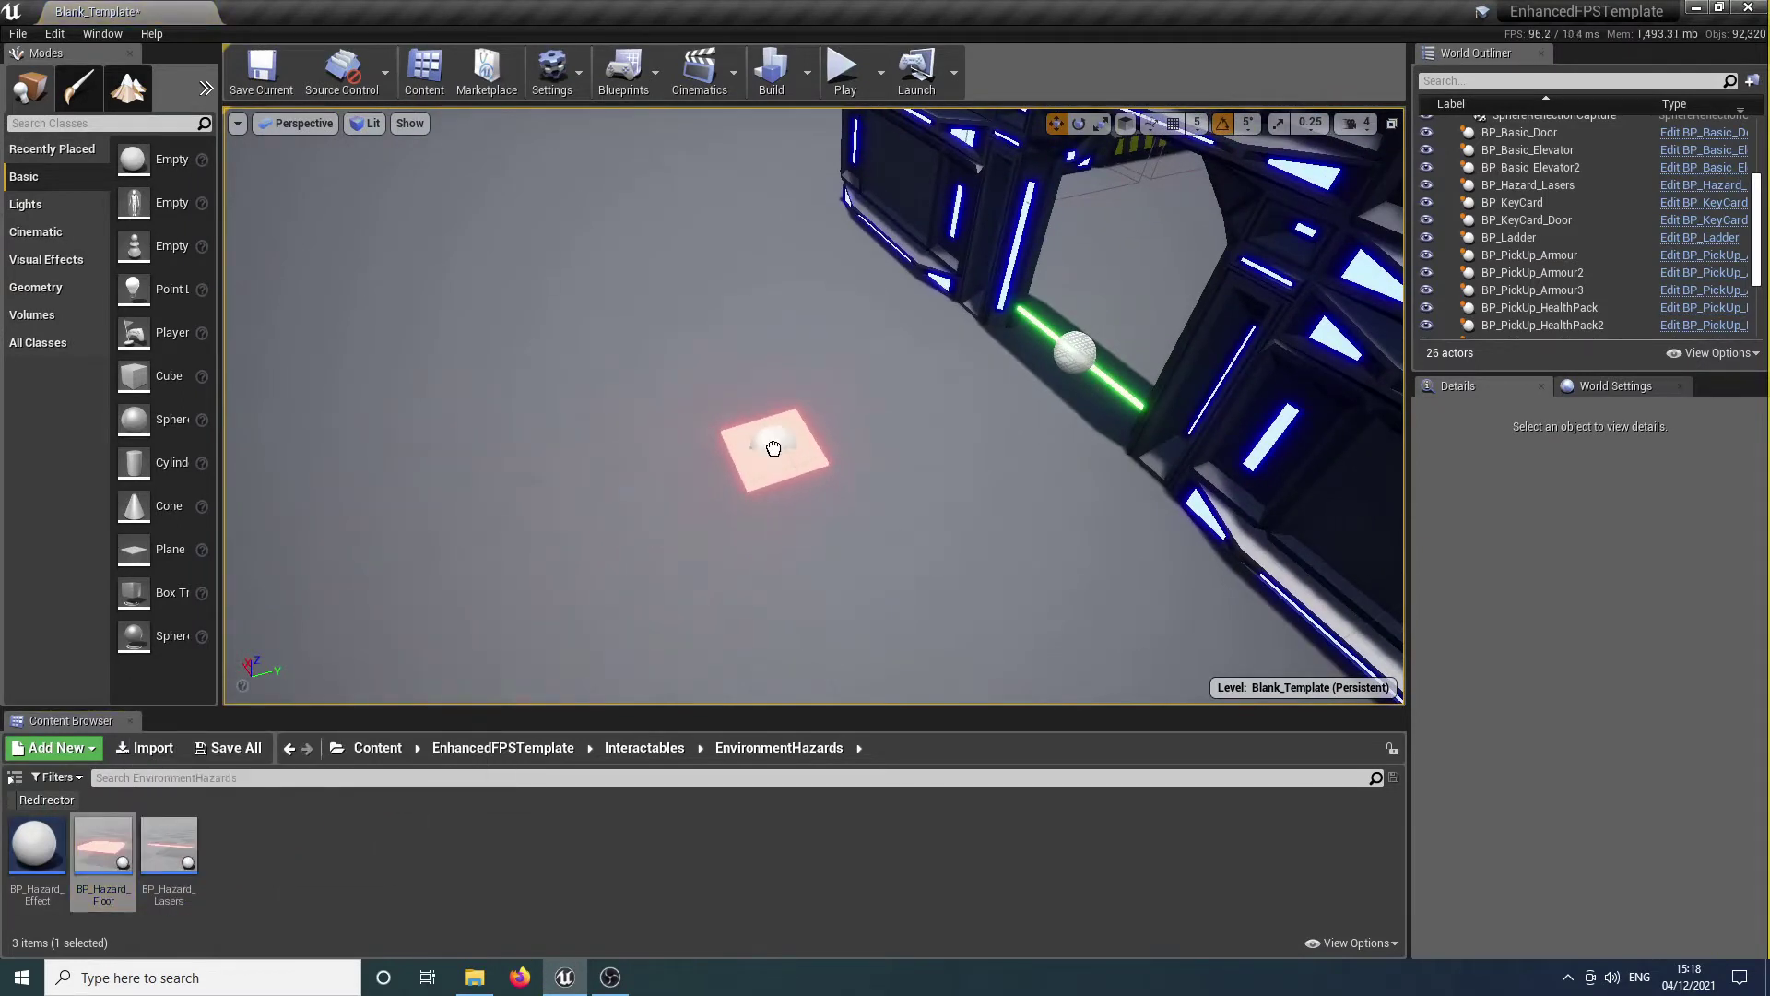
# Scale the floor hazard to about 3.4 in X and 4.27 in Y, and shift it along X to about 201.
pyautogui.moveTo(773, 449); pyautogui.dragTo(774, 450)
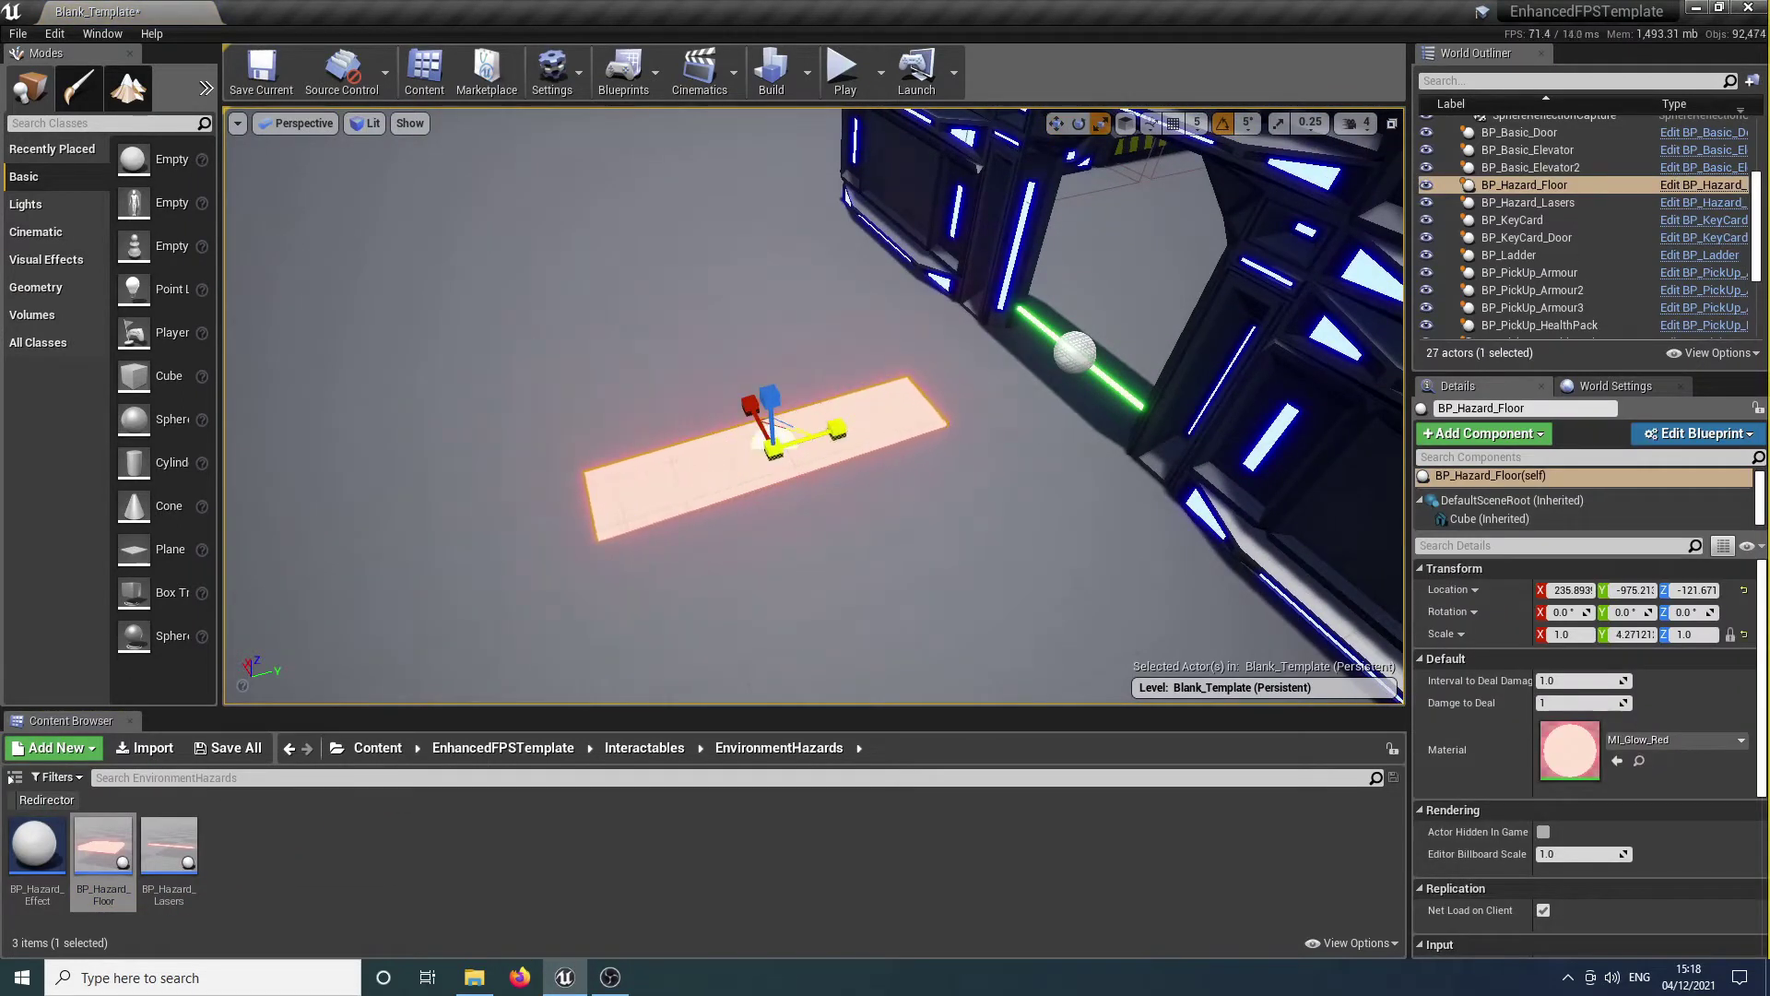
pyautogui.moveTo(754, 409); pyautogui.dragTo(728, 392)
pyautogui.moveTo(773, 449); pyautogui.dragTo(977, 443, button='right')
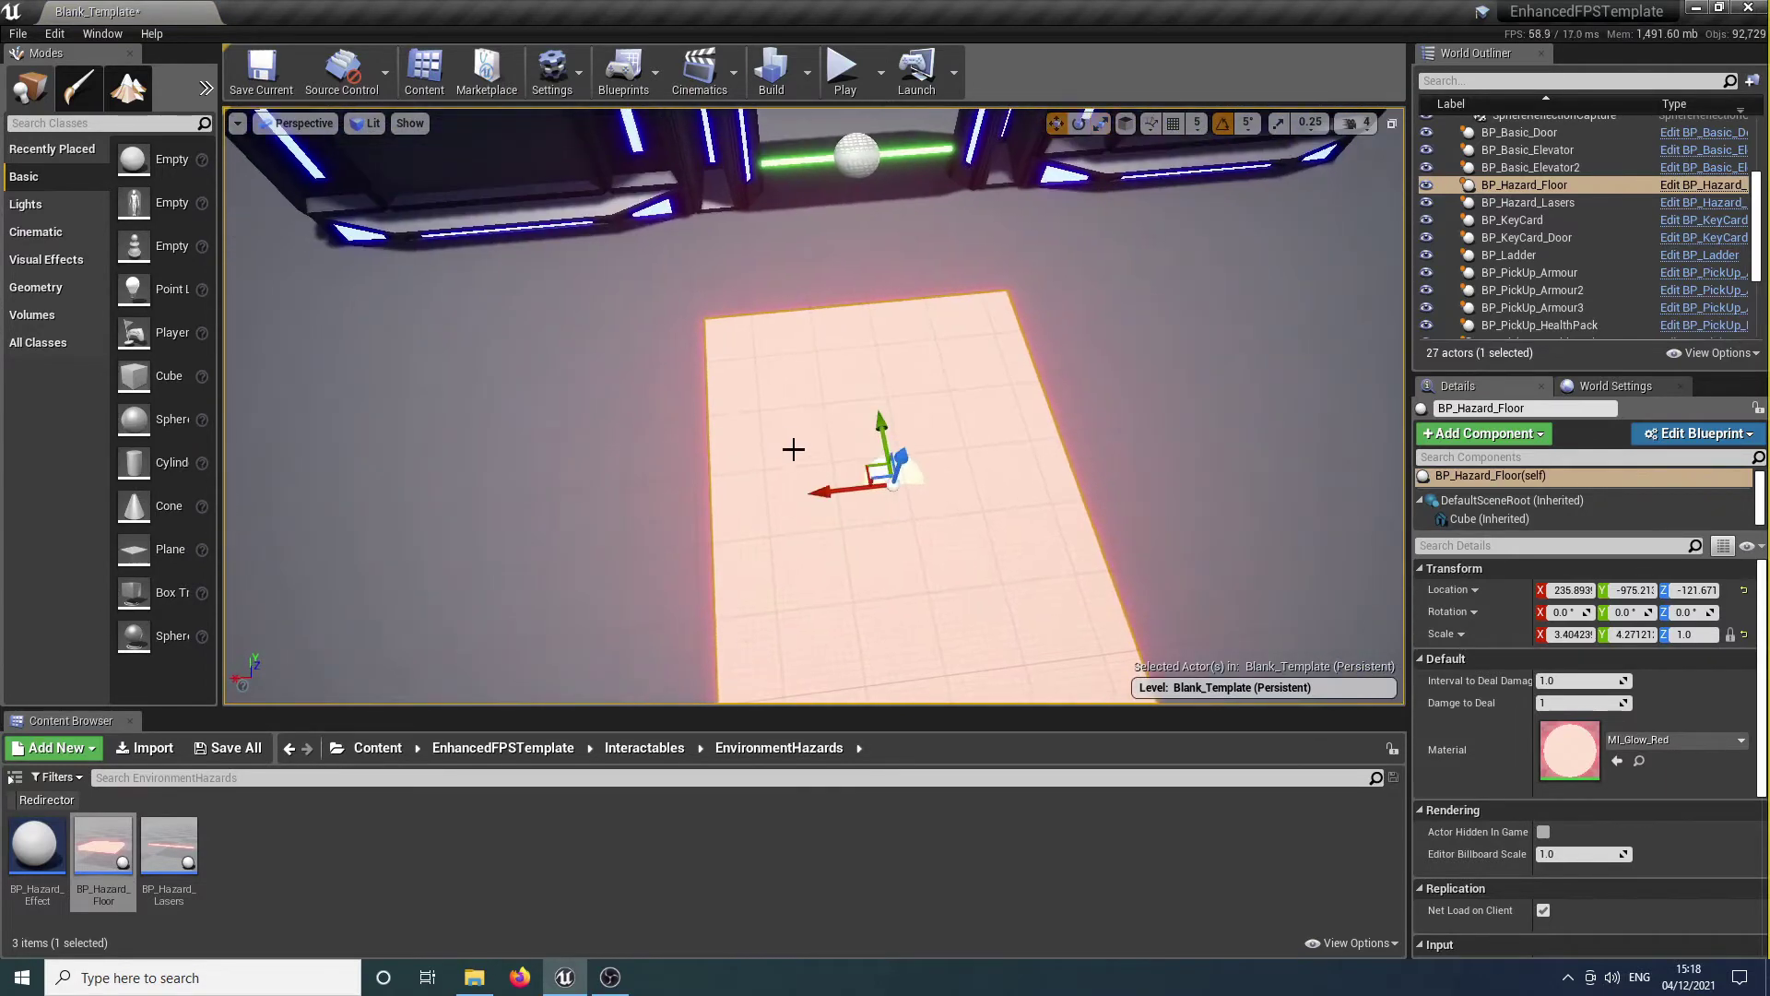
pyautogui.moveTo(818, 494); pyautogui.dragTo(856, 491)
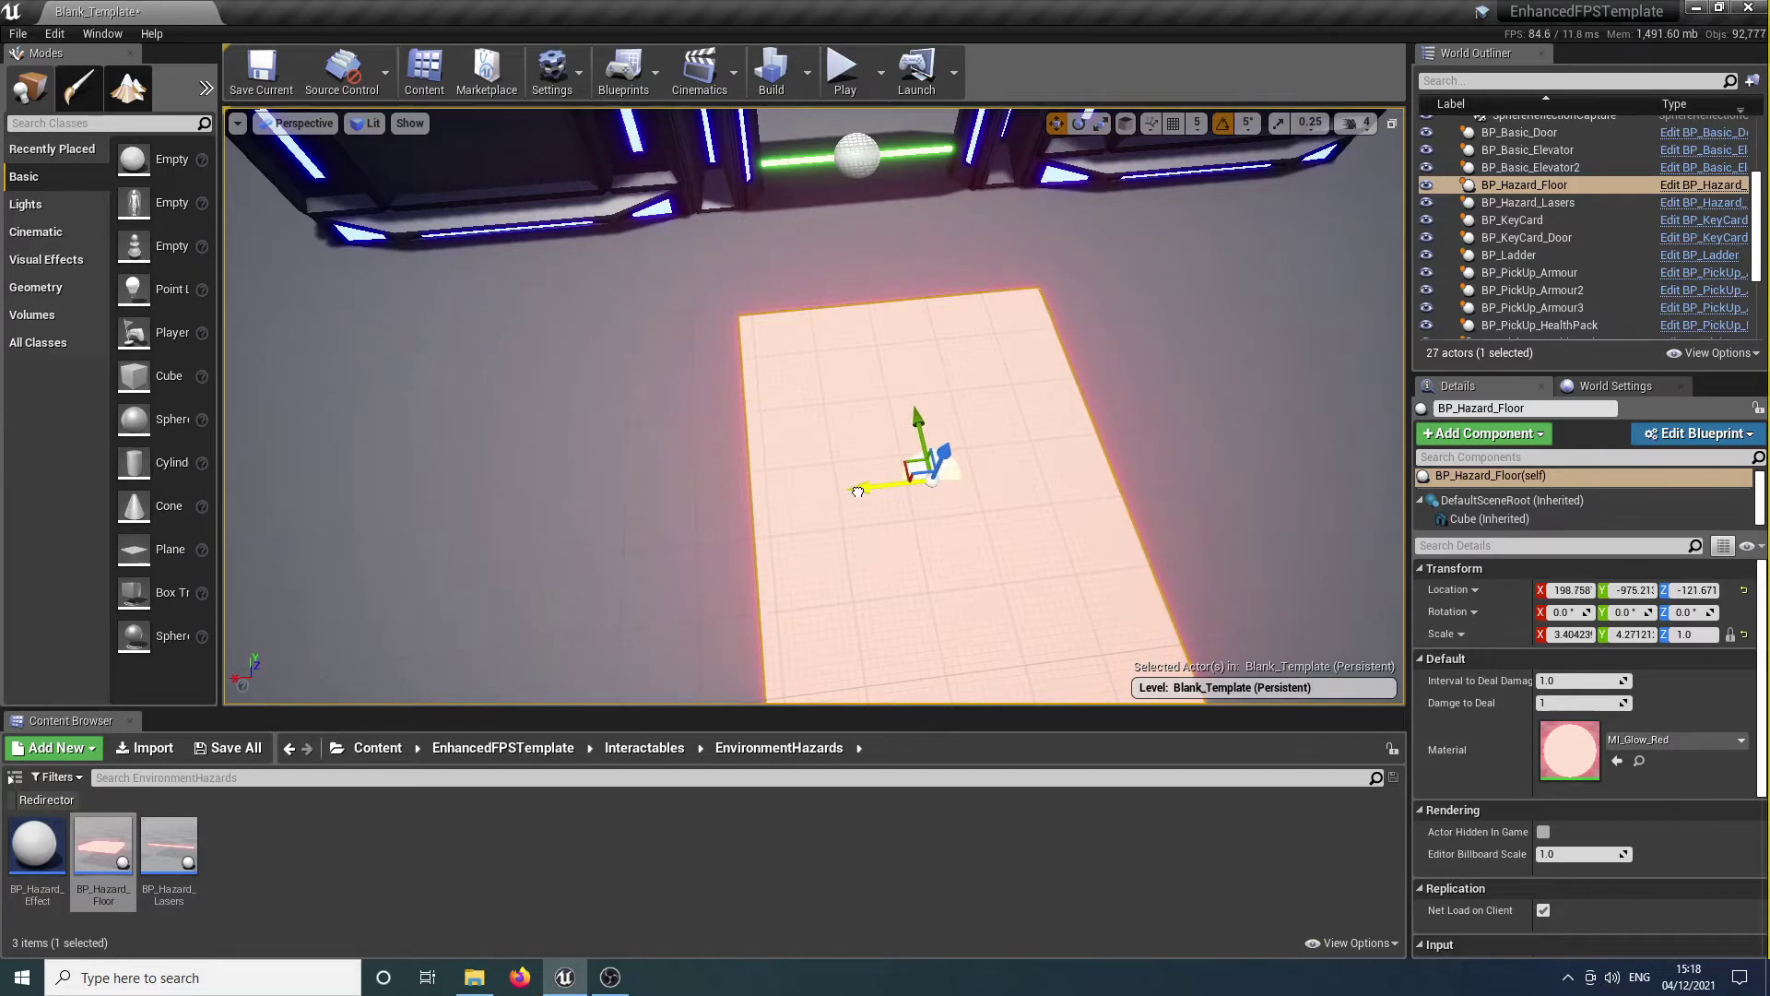
# Assign the MI_Glow_Green material to the floor hazard.
pyautogui.moveTo(855, 492); pyautogui.dragTo(701, 368, button='right')
pyautogui.press('w')
pyautogui.click(1691, 739)
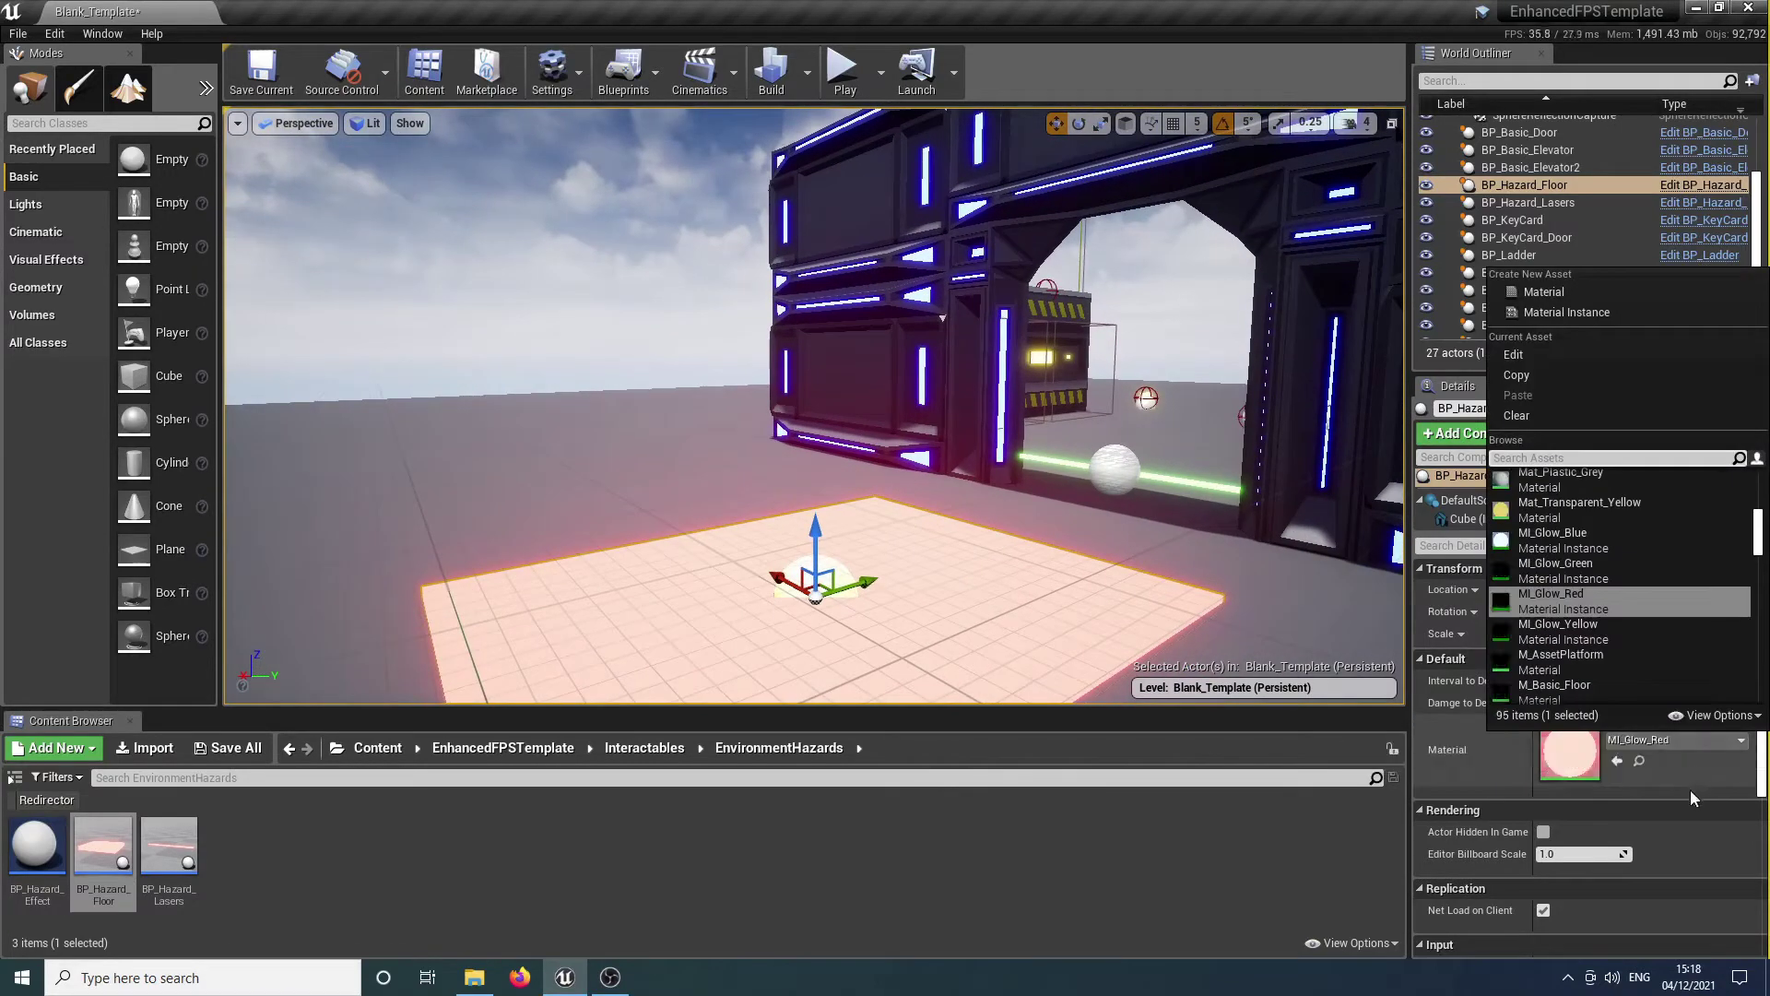
pyautogui.write('glow')
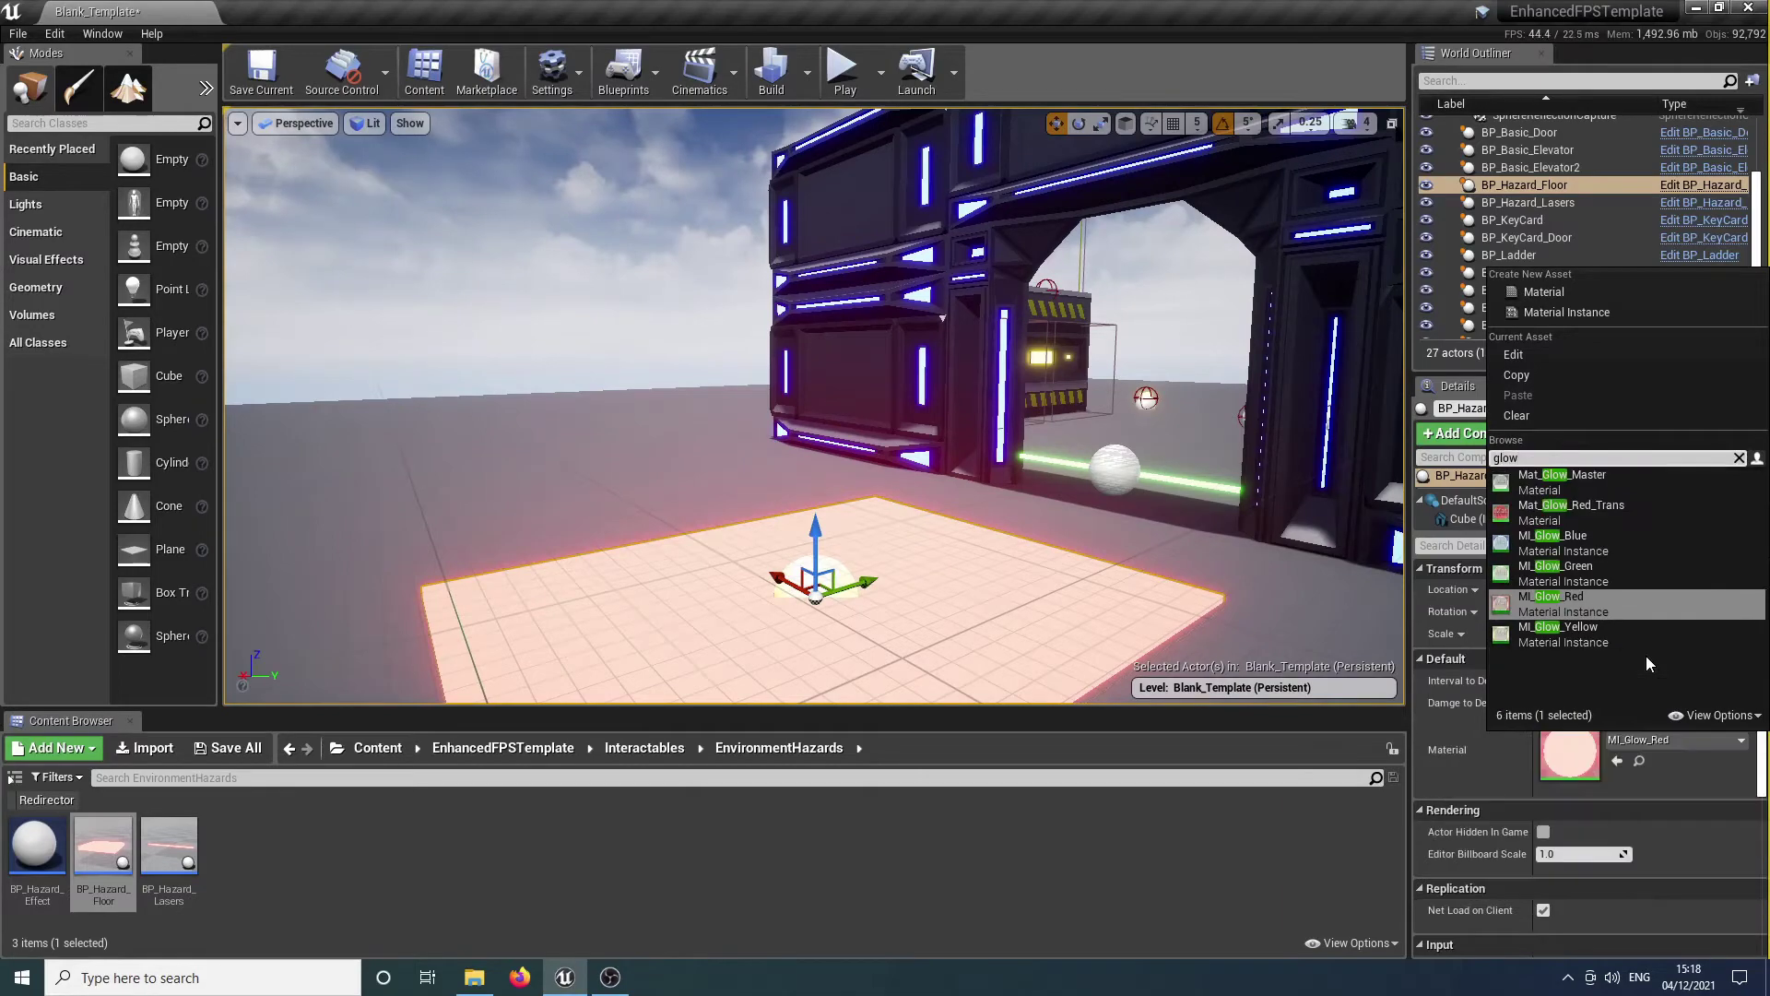
pyautogui.press('Up')
pyautogui.press('Return')
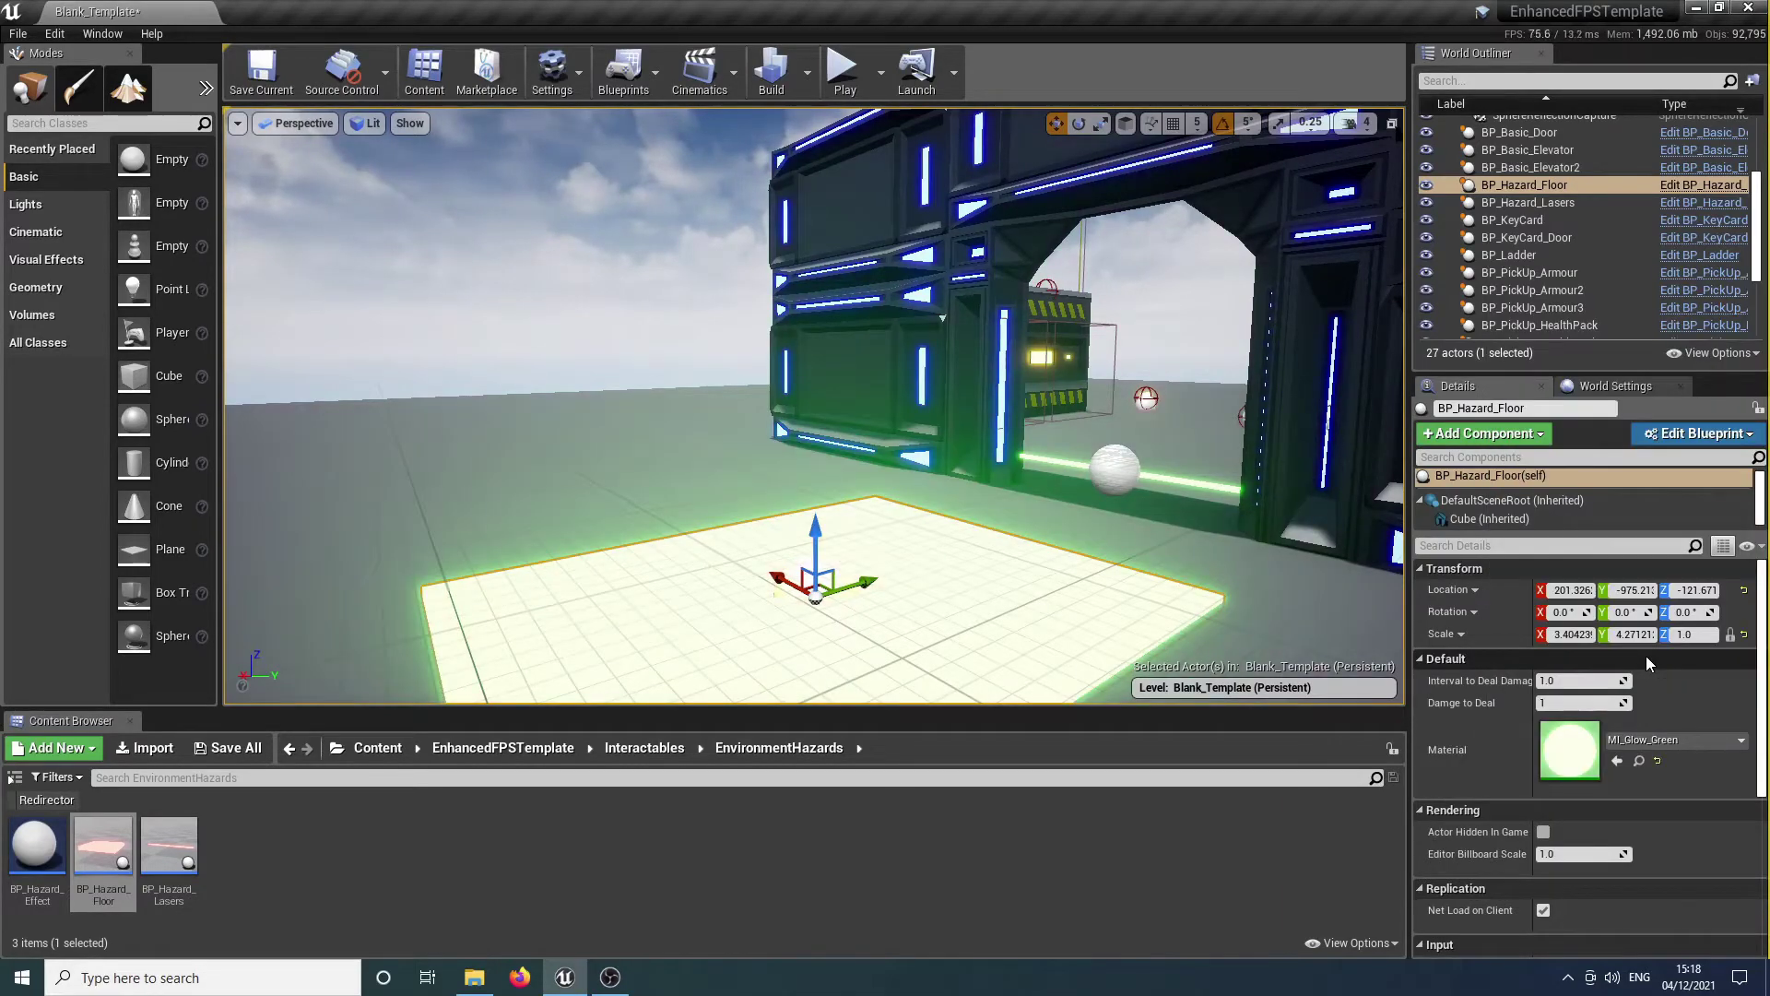
# Set the floor hazard's damage interval to 0.1 and its Damage to Deal to 5.
pyautogui.press('d')
pyautogui.moveTo(1001, 217); pyautogui.dragTo(516, 221, button='right')
pyautogui.moveTo(830, 231); pyautogui.dragTo(784, 230, button='right')
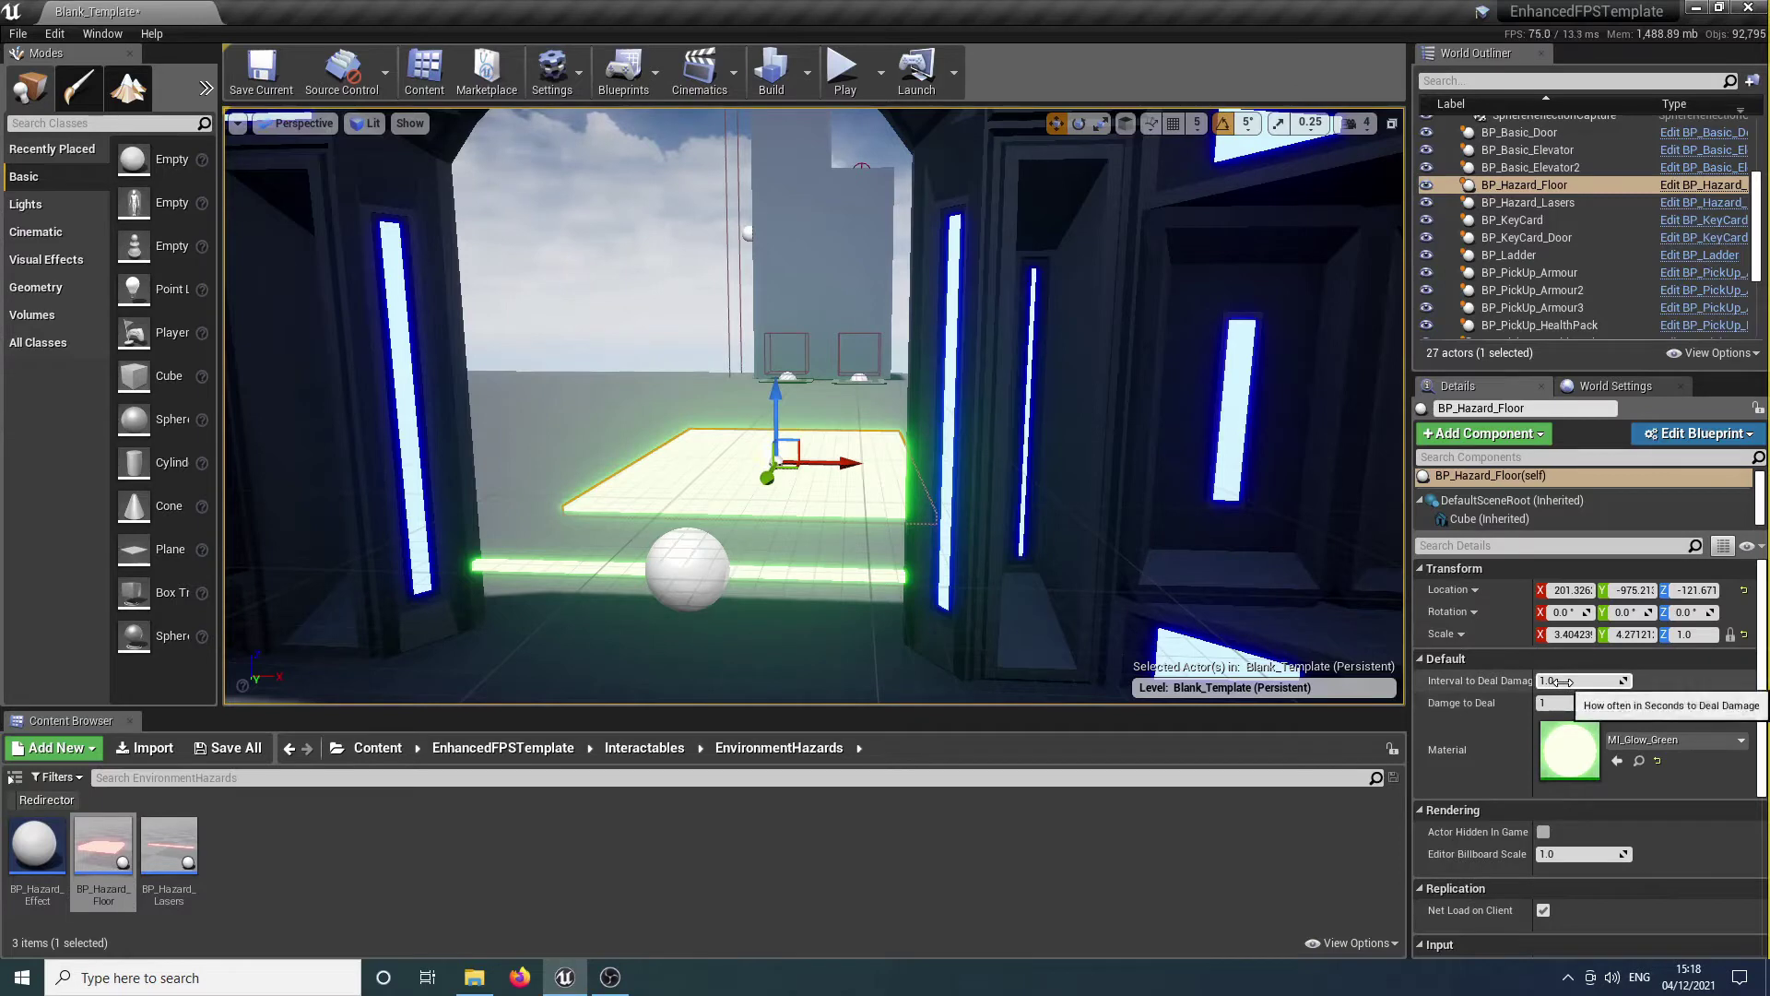
pyautogui.write('0.1')
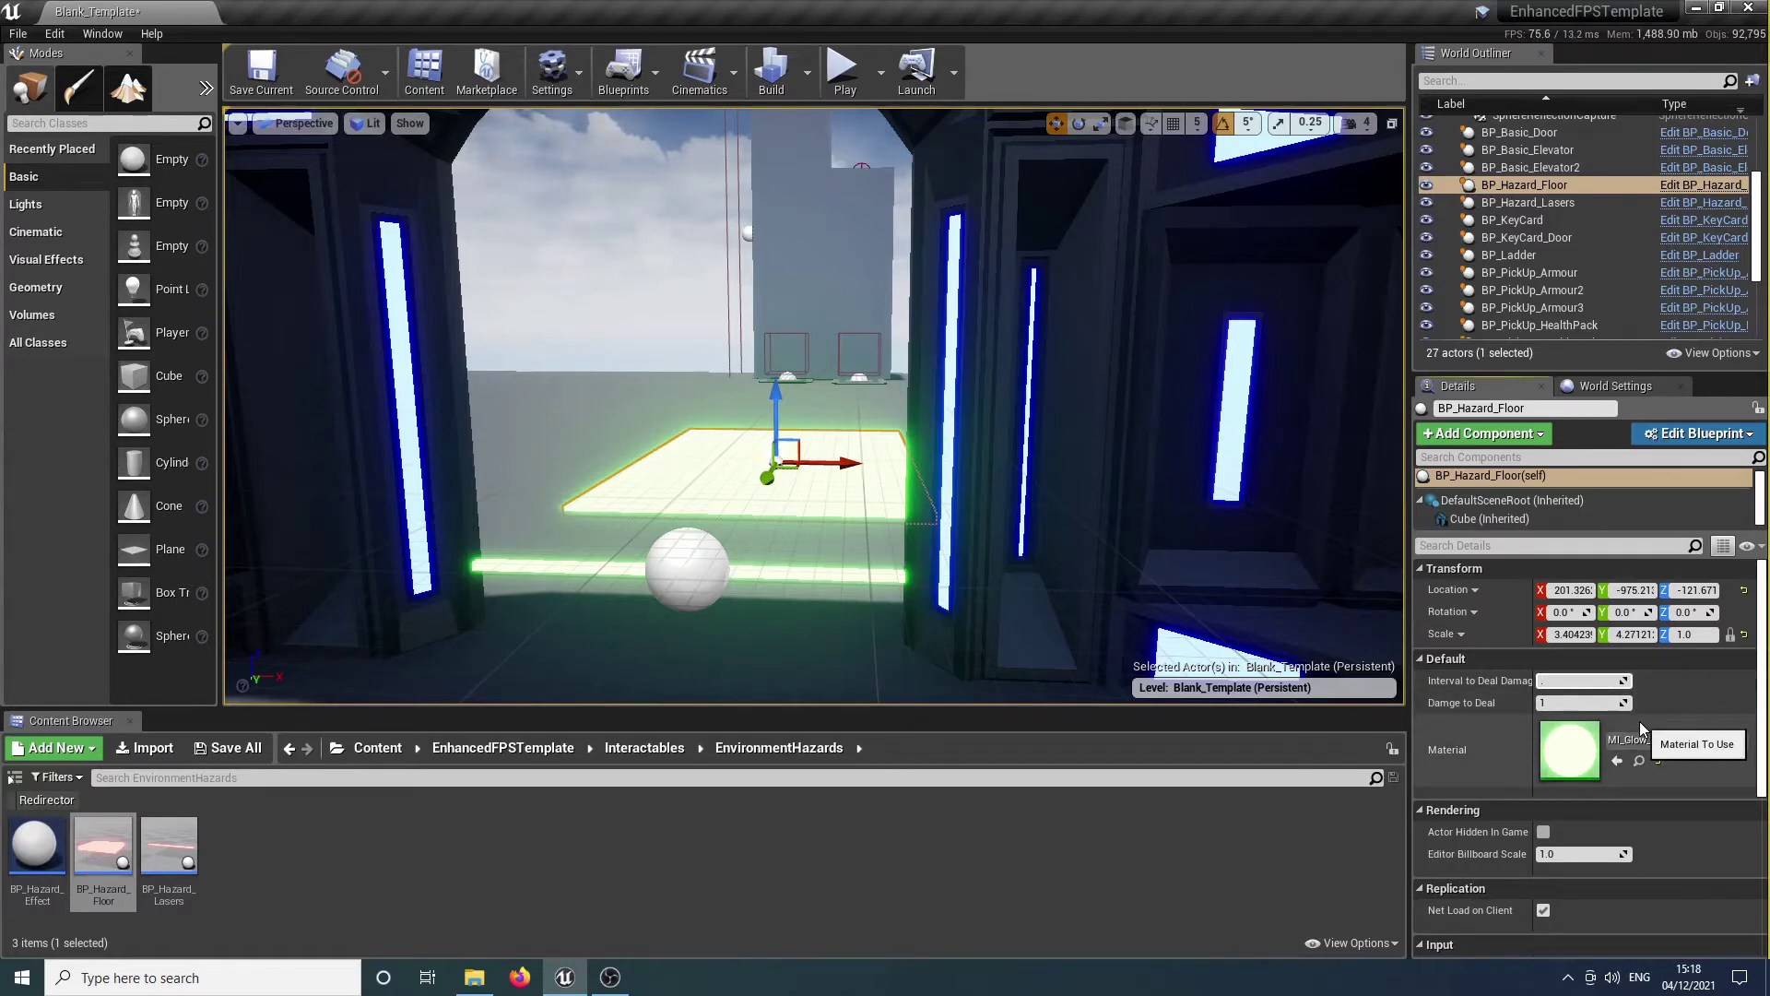
pyautogui.press('Return')
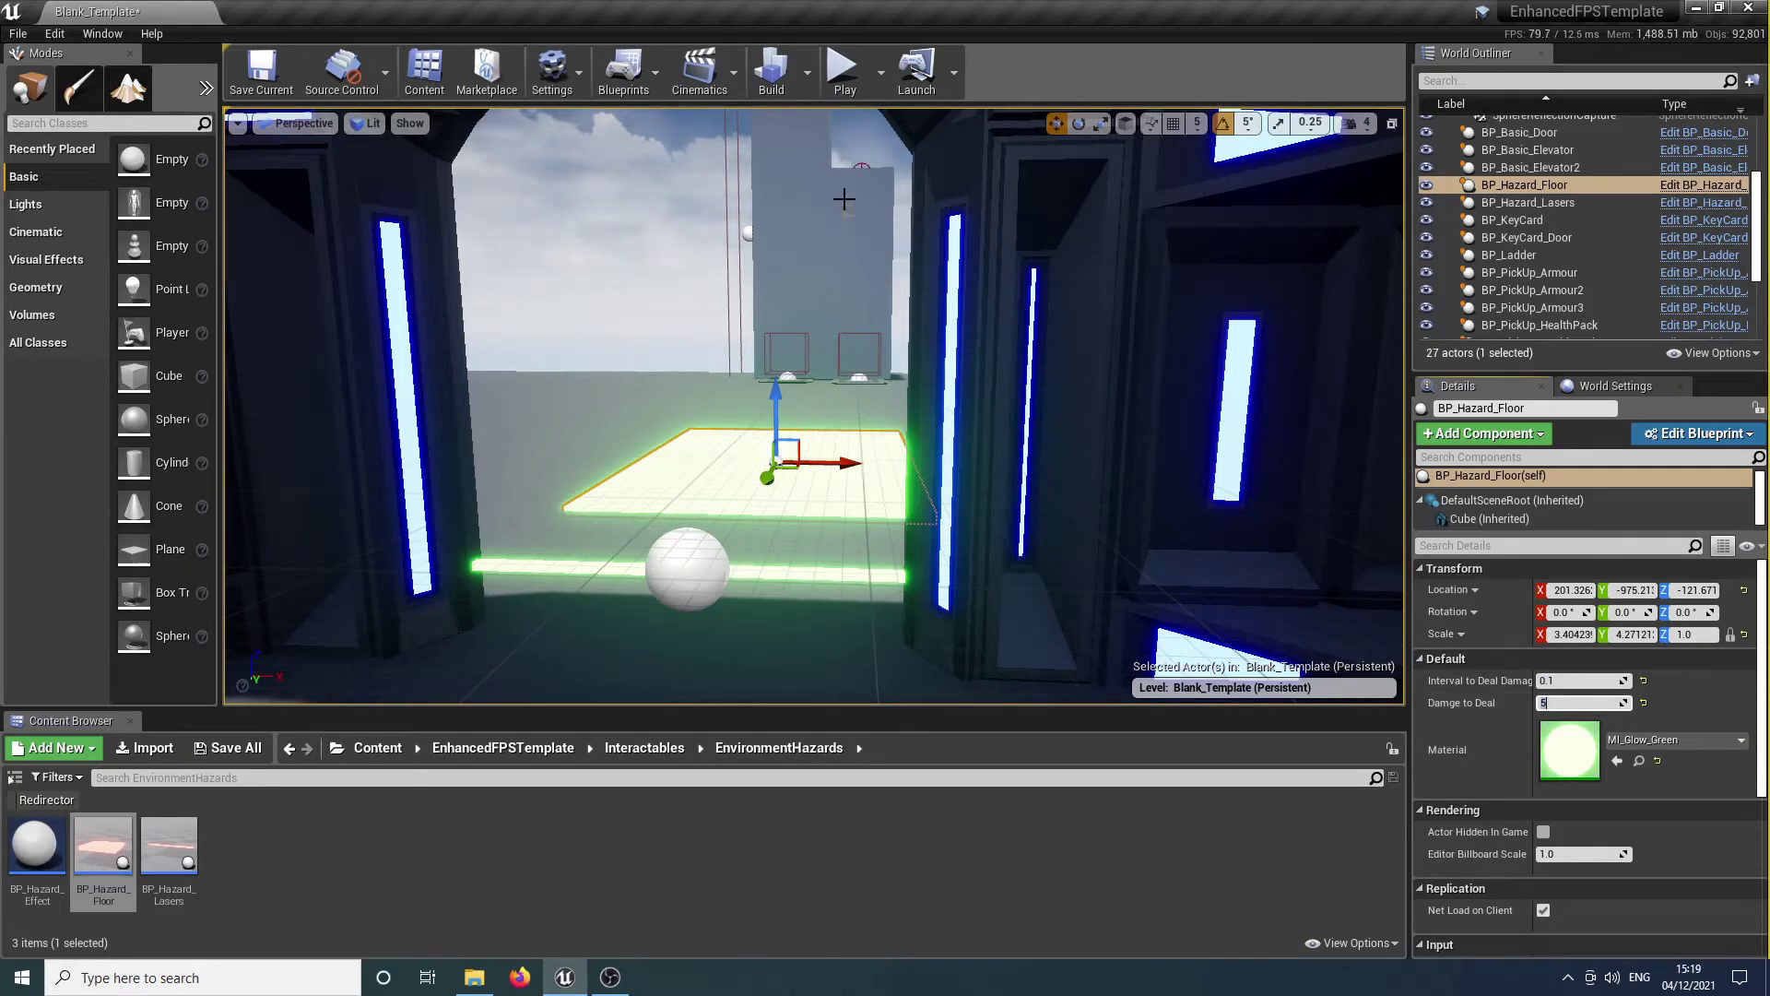
# Play-test the floor hazard by walking through the laser doorway and onto the glowing green area.
pyautogui.click(854, 85)
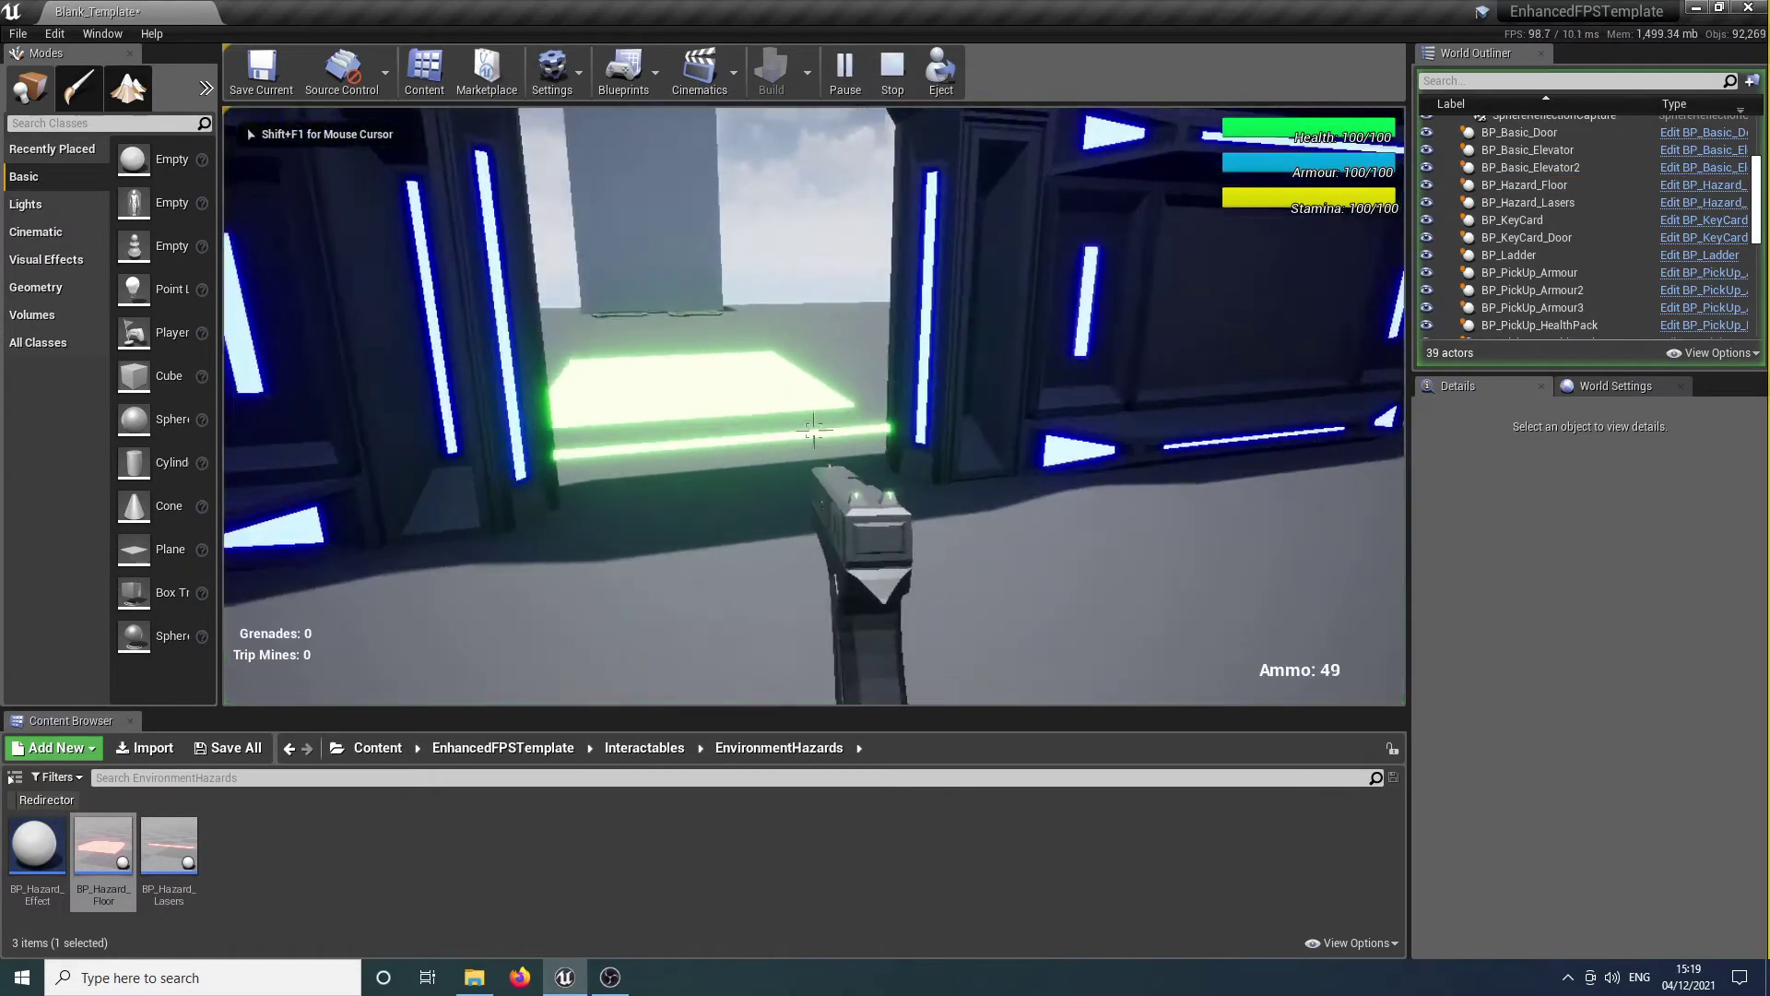
pyautogui.press('w')
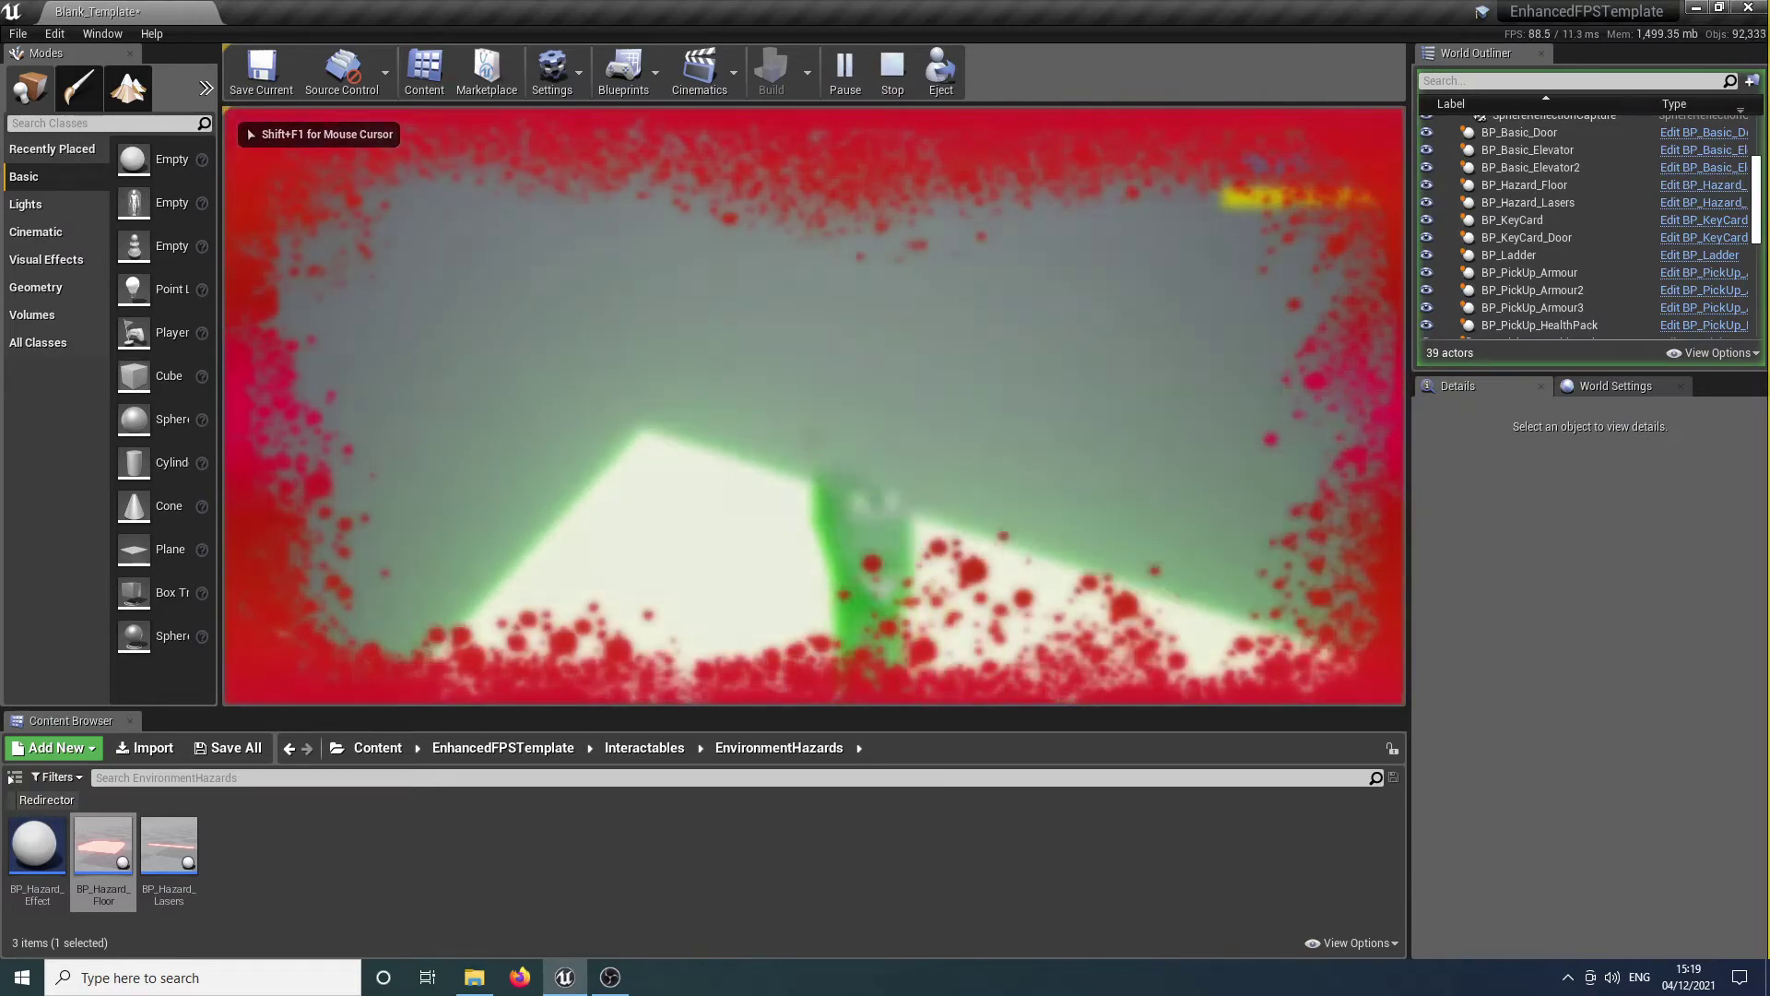
pyautogui.press('w')
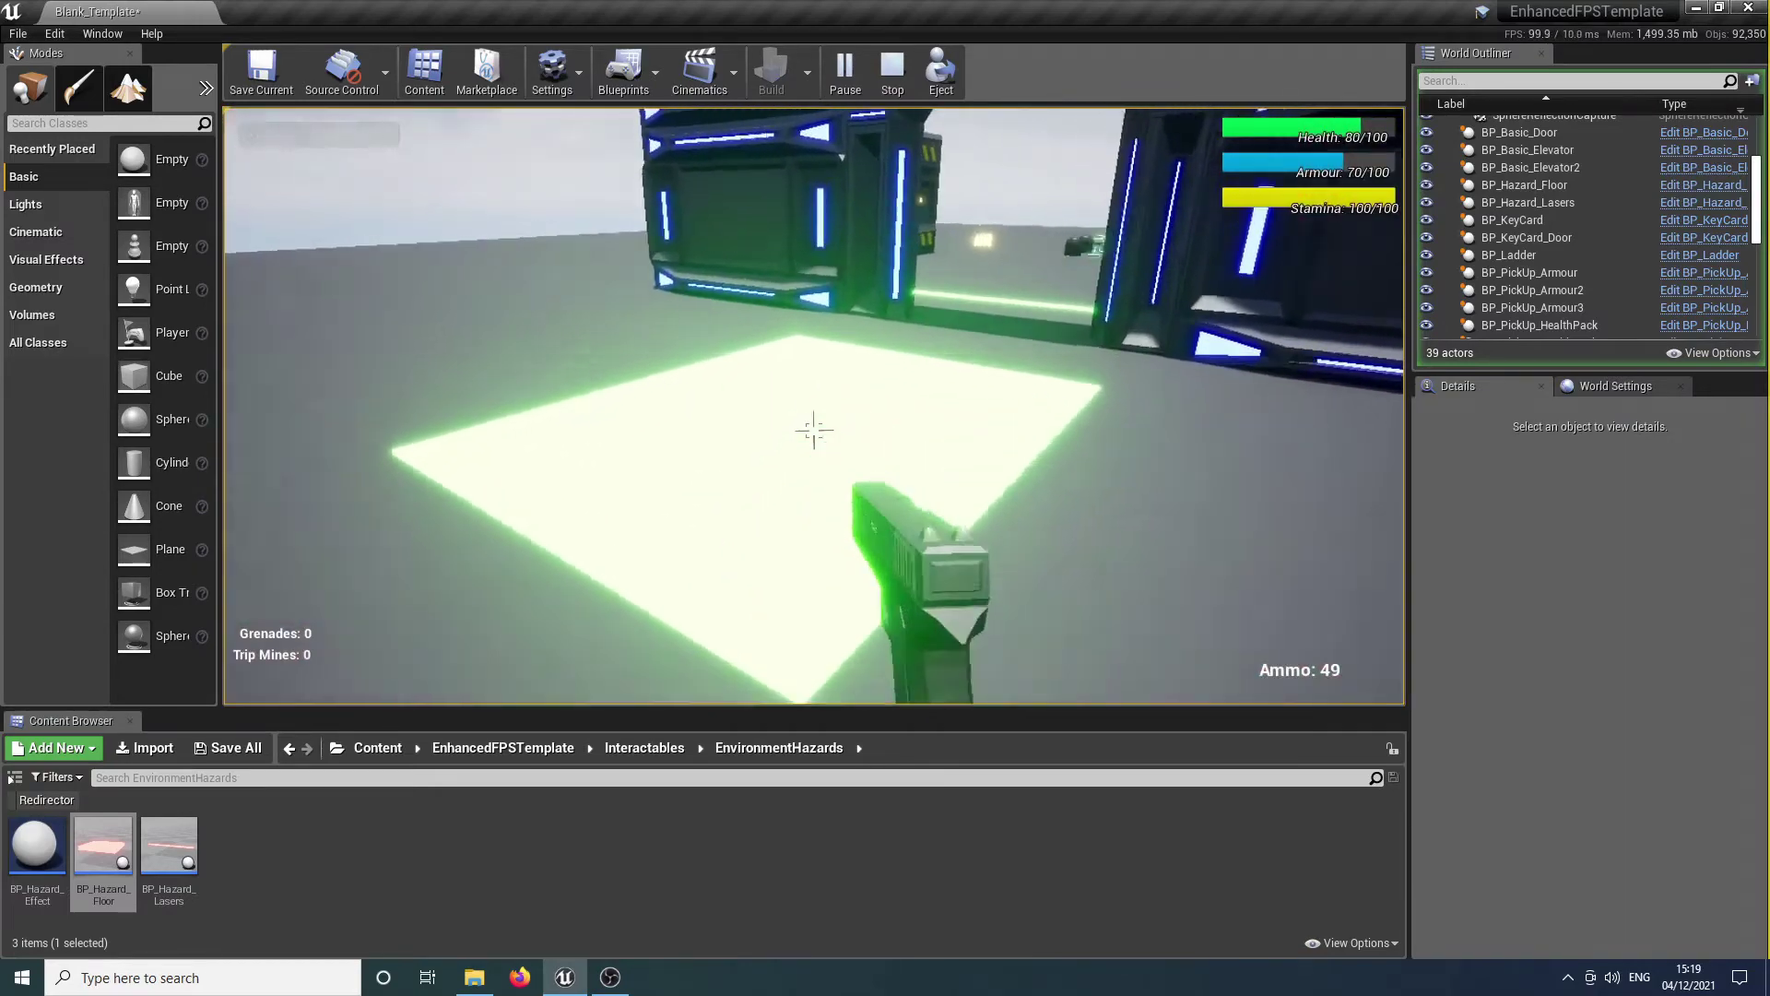
pyautogui.press('d')
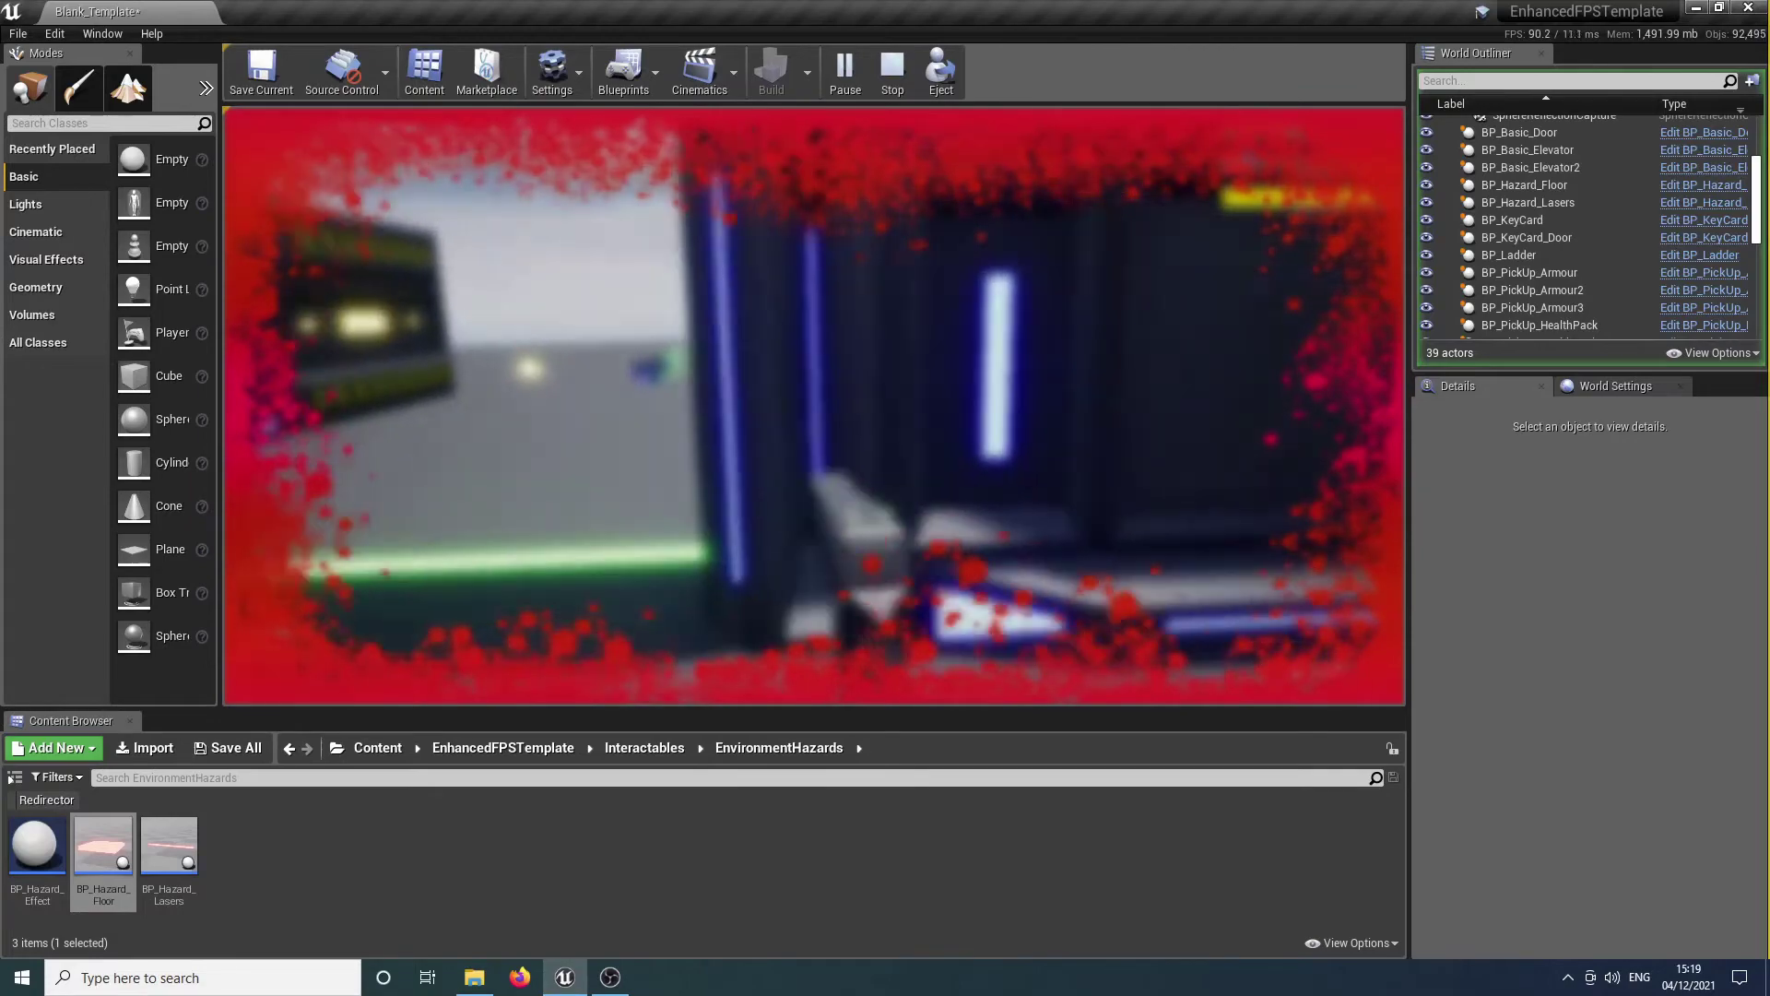
pyautogui.press('w')
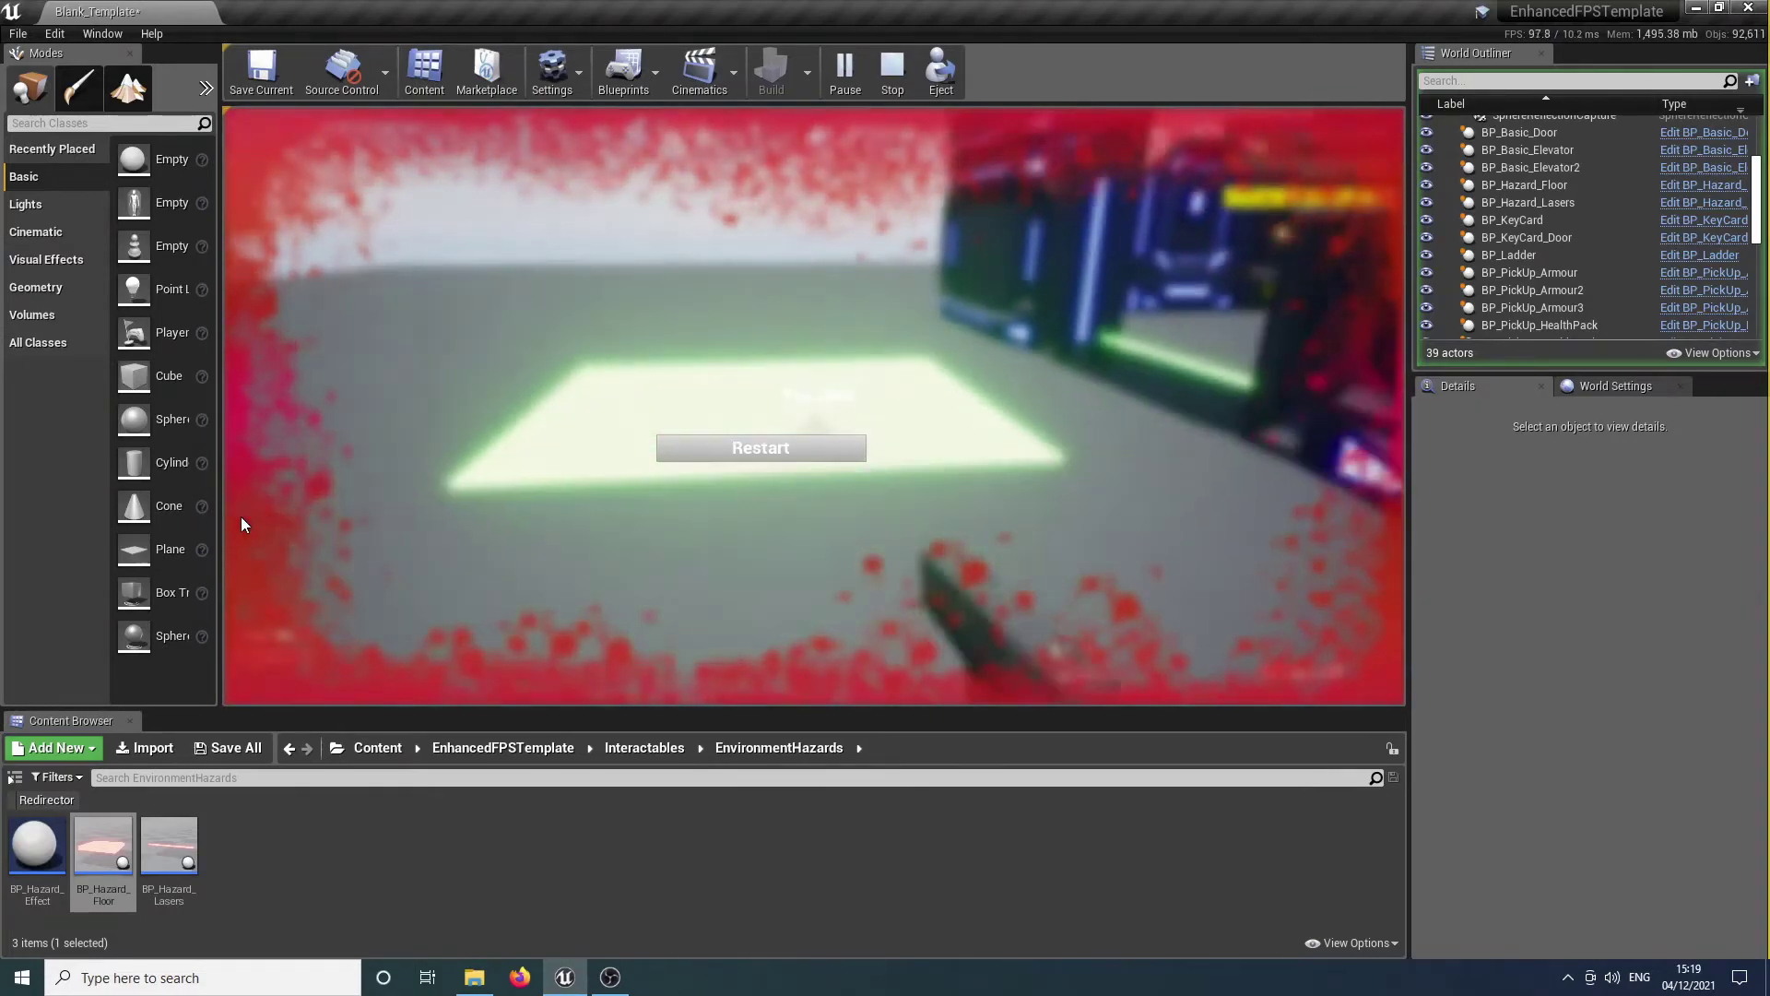
# Restart the game, walk around the floor hazard and laser doorway, and end the play session.
pyautogui.click(717, 448)
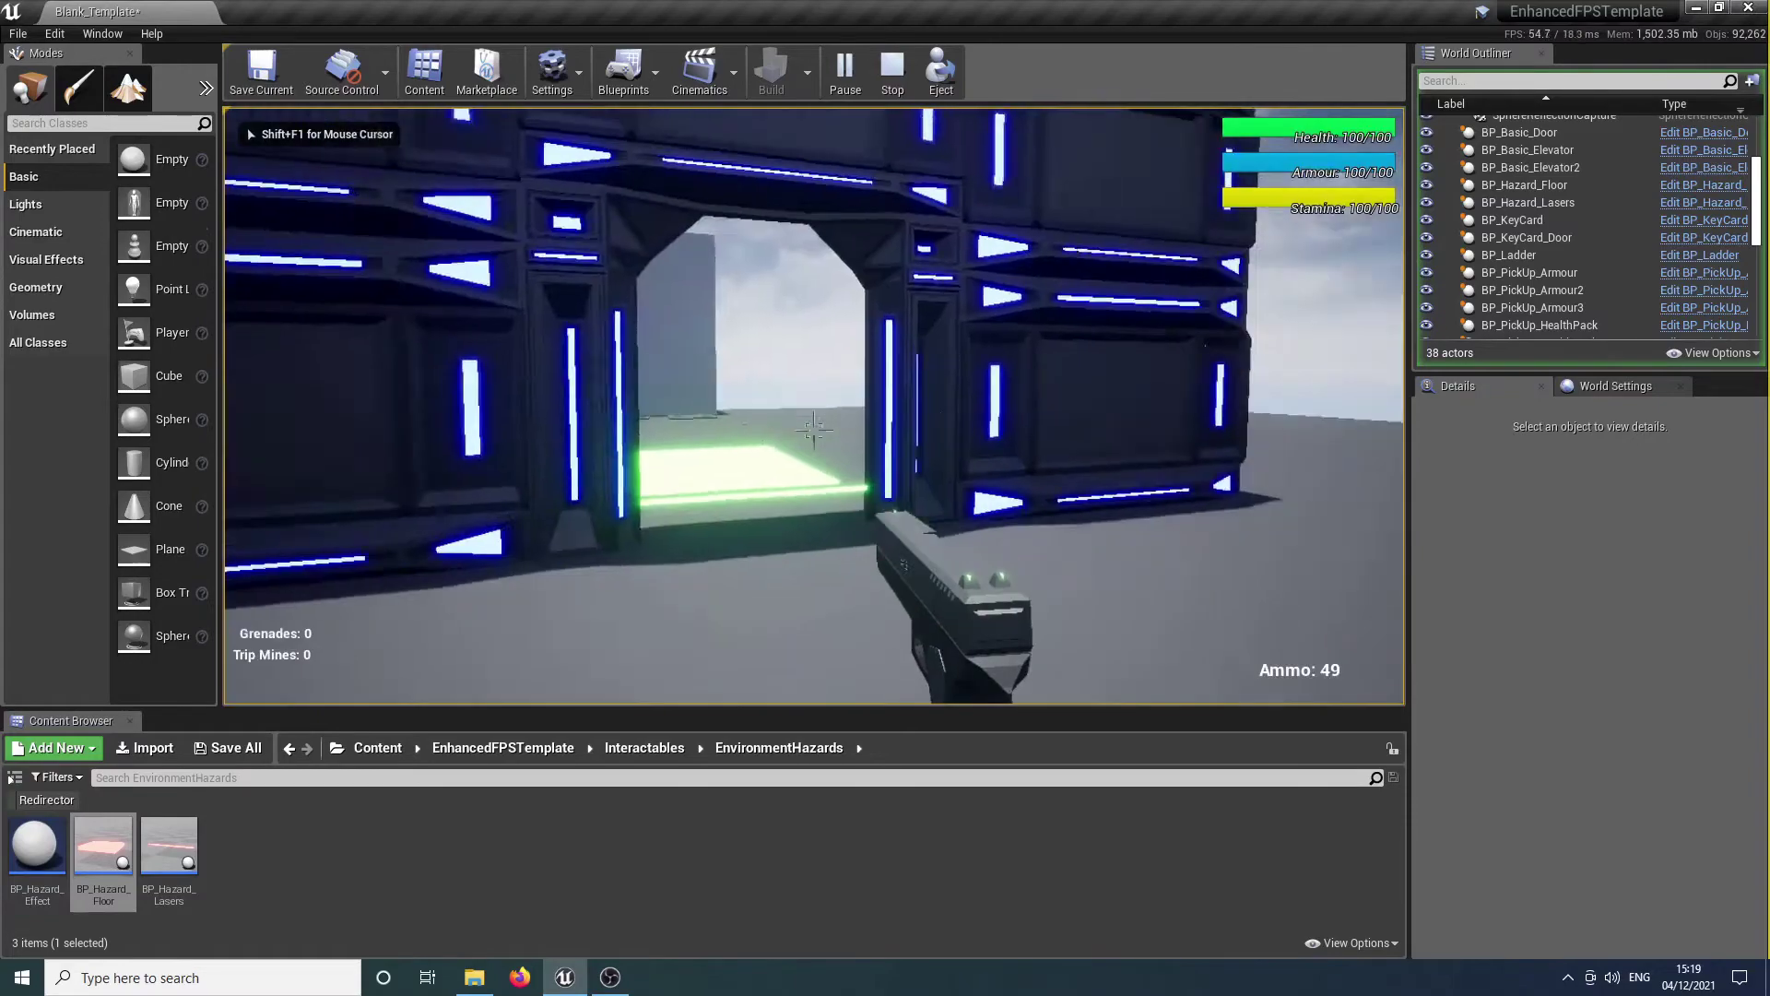
pyautogui.press('w')
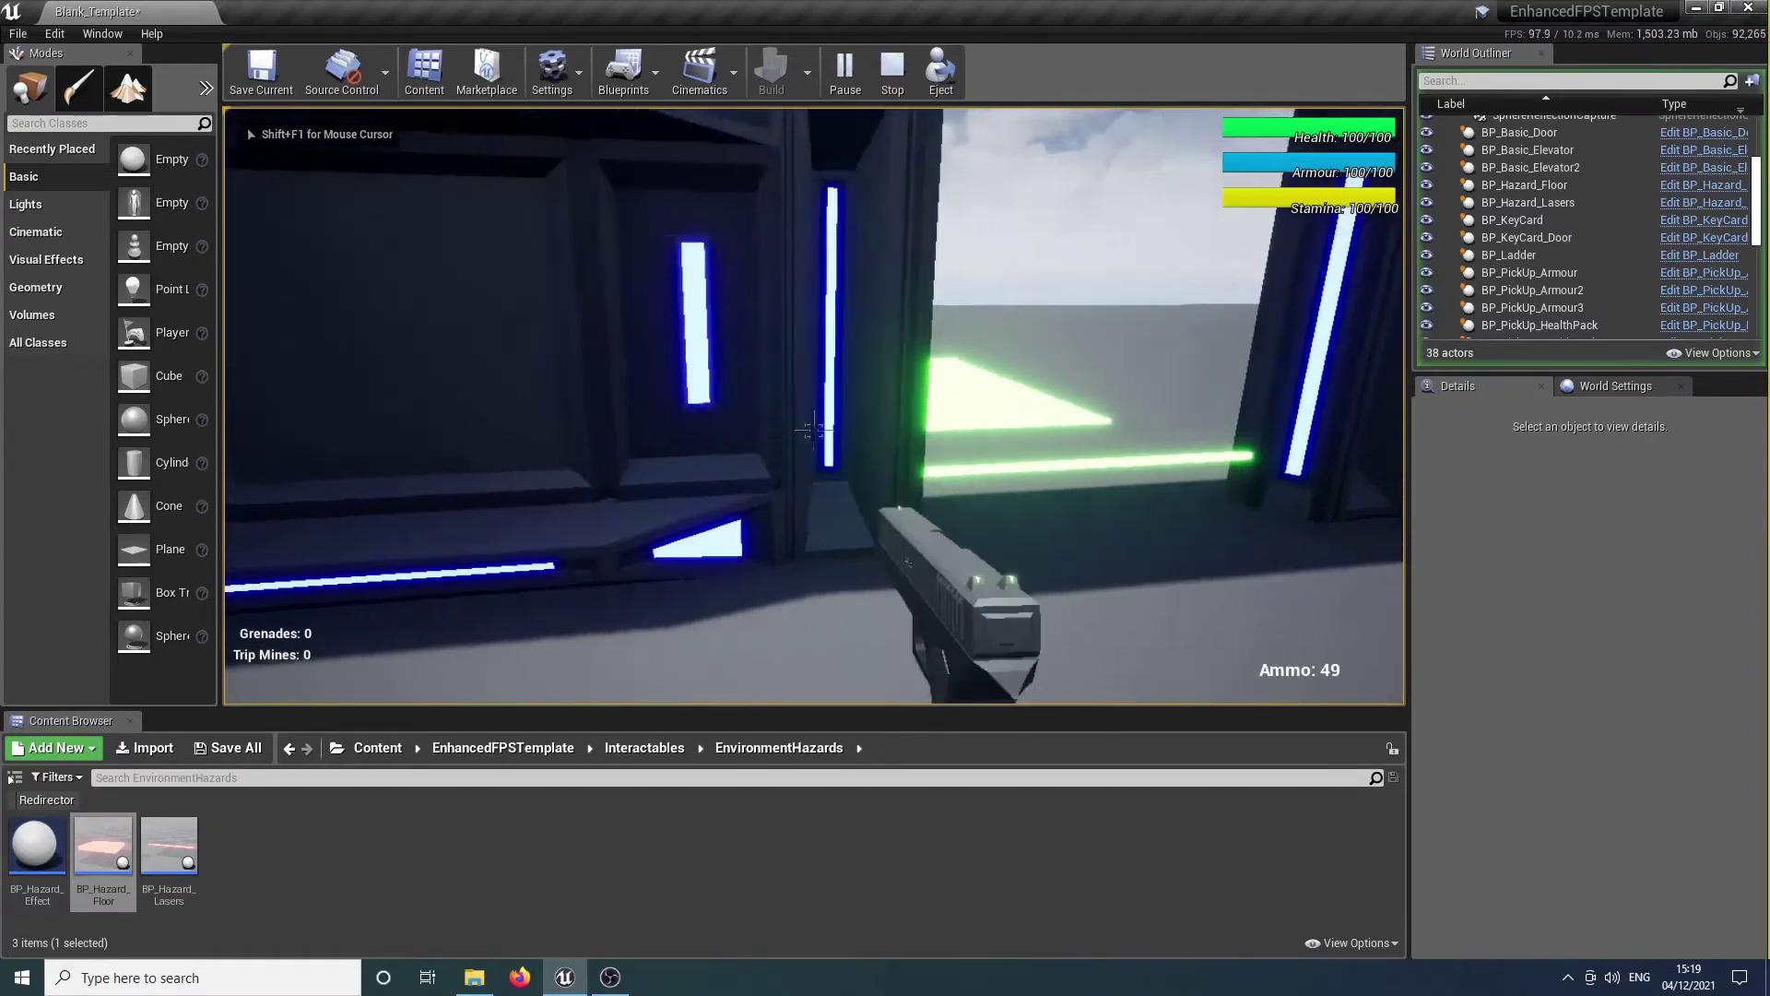
pyautogui.press('s')
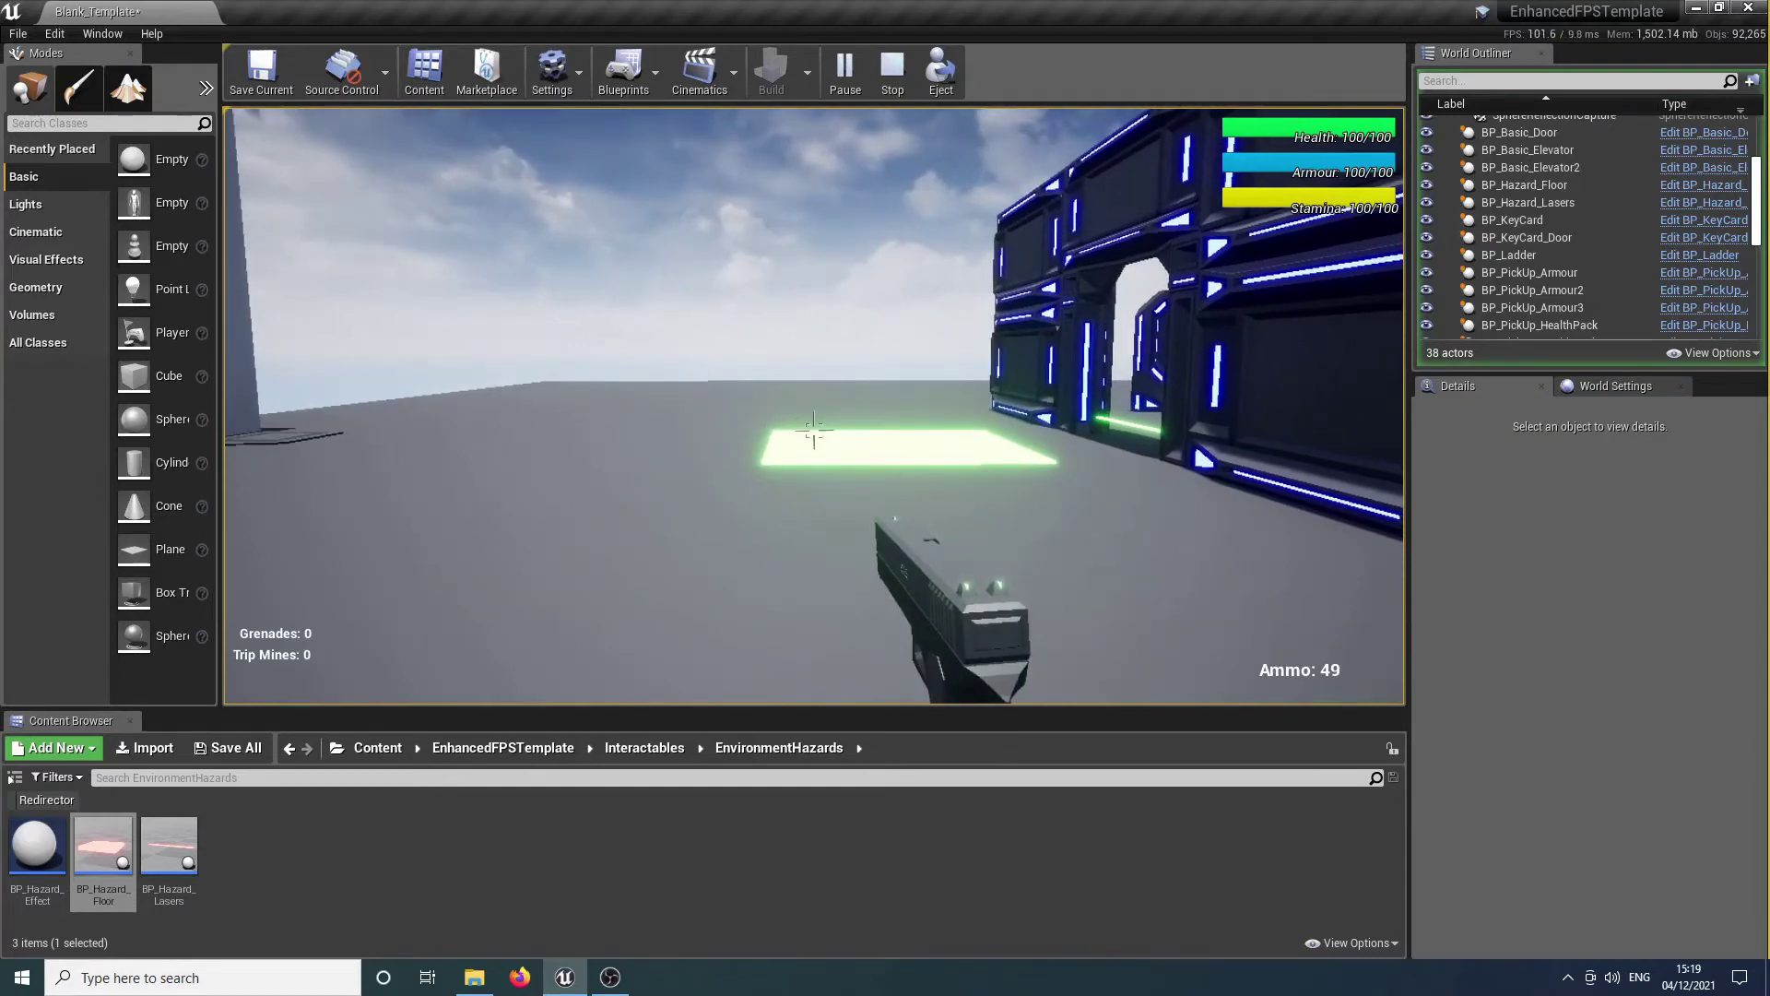
pyautogui.press('w')
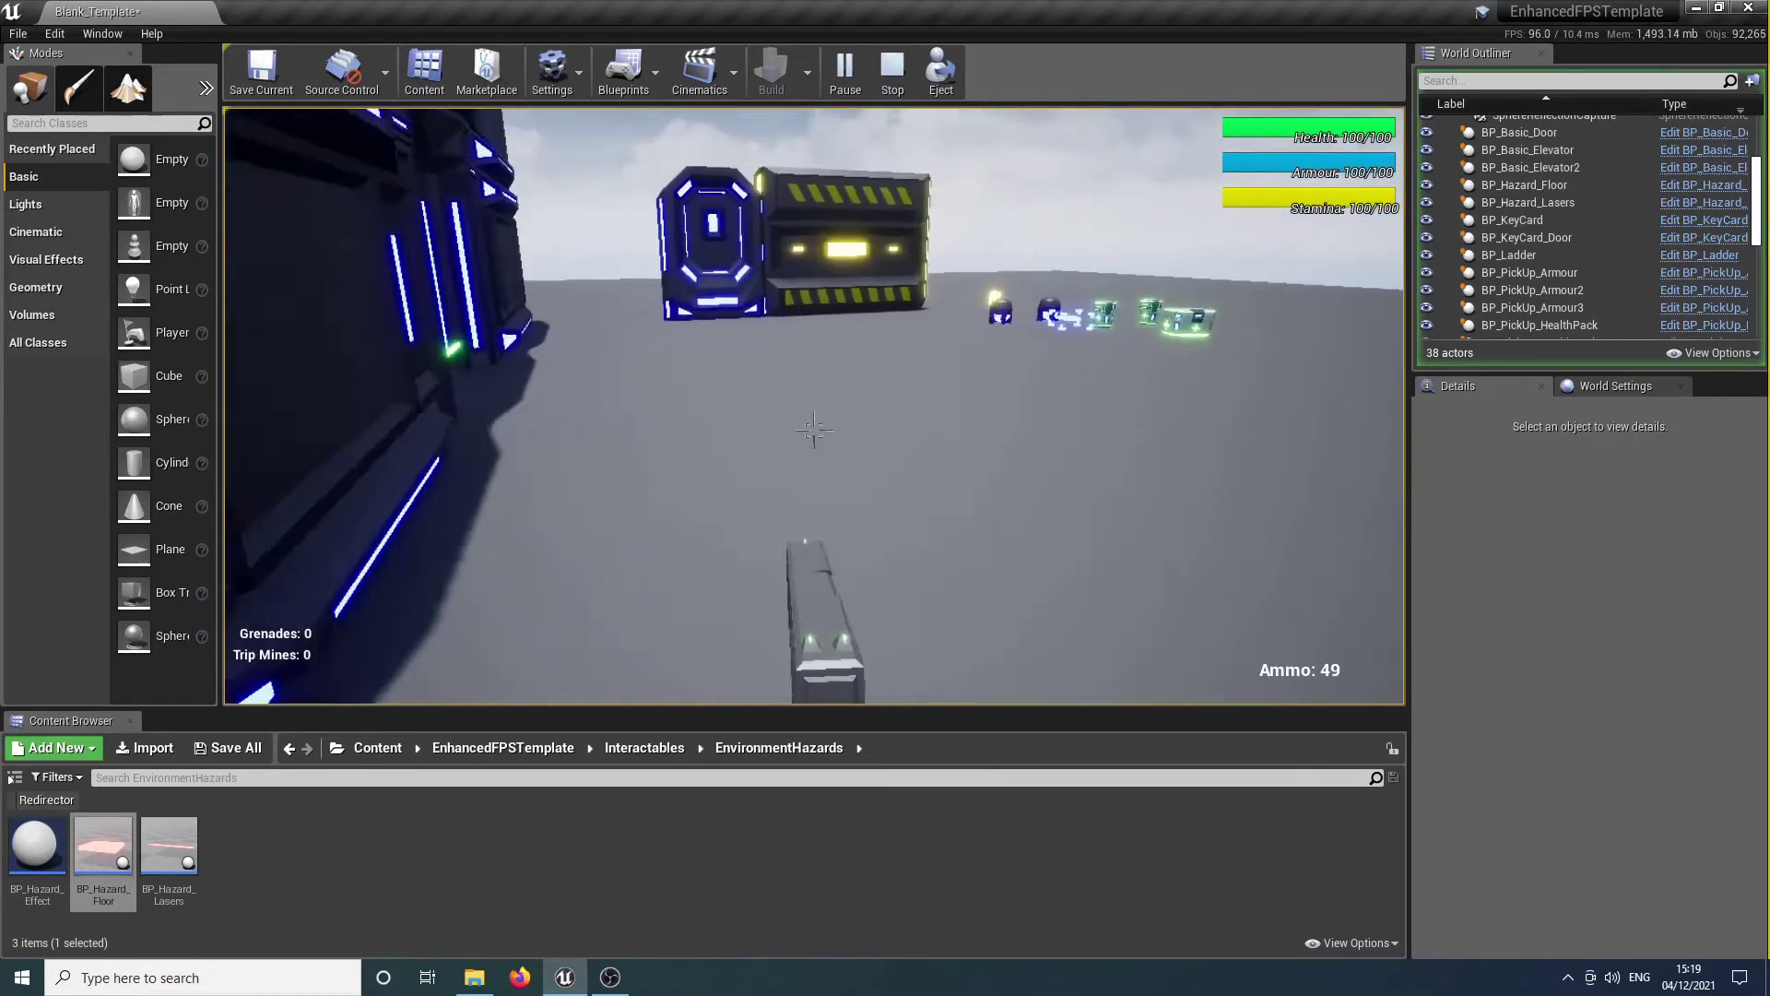
pyautogui.press('Escape')
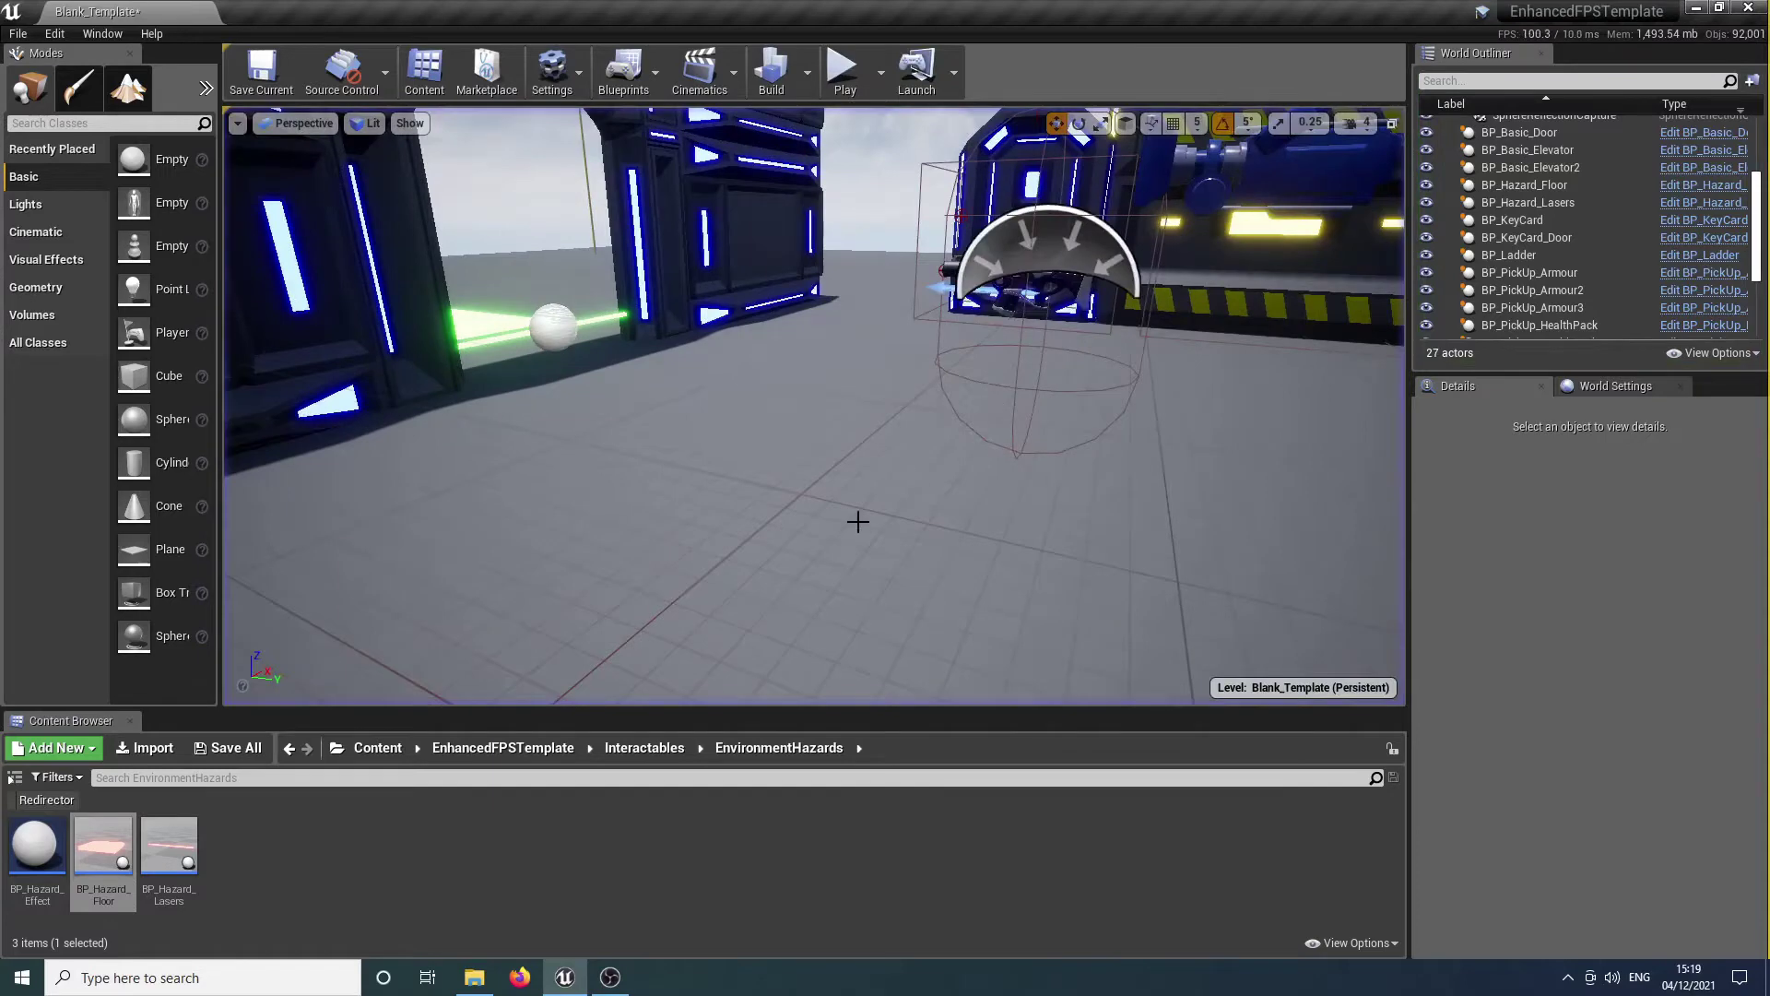
# Place a BP_Hazard_Effect actor with the P_Fire particle effect on the open floor away from the doorway.
pyautogui.moveTo(35, 843); pyautogui.dragTo(724, 553)
pyautogui.press('s')
pyautogui.moveTo(900, 514); pyautogui.dragTo(645, 513, button='right')
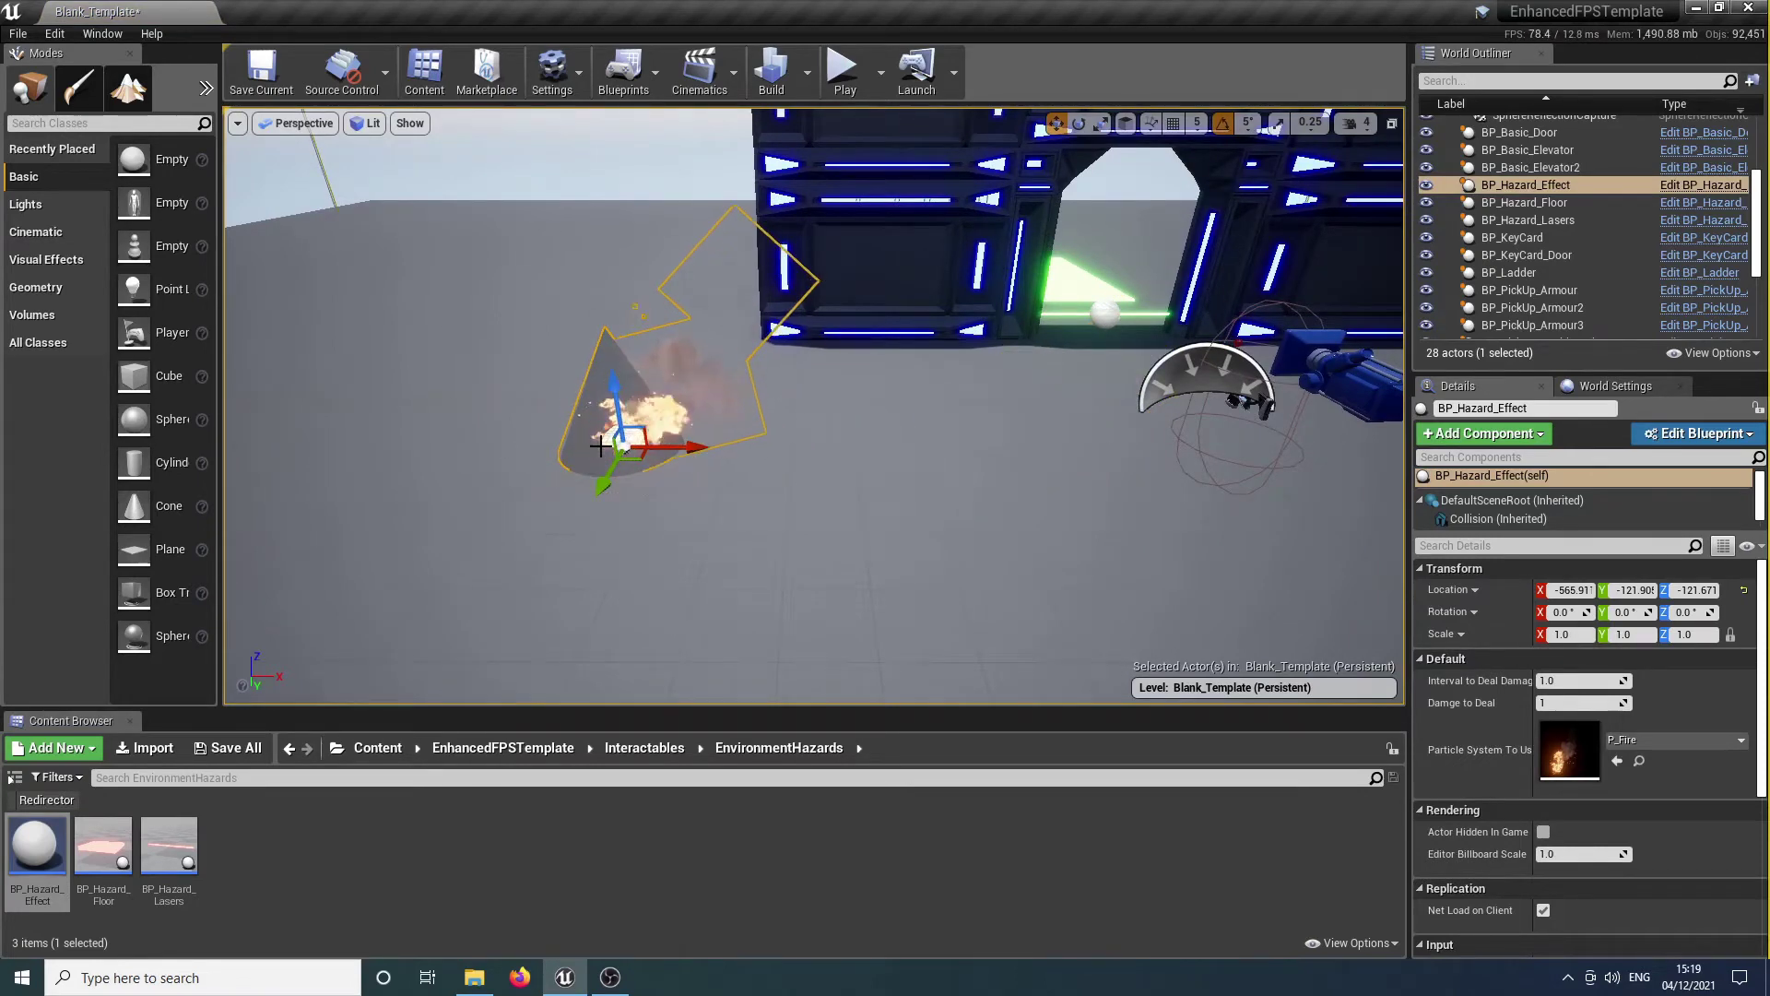
pyautogui.press('w')
pyautogui.moveTo(600, 446); pyautogui.dragTo(600, 445, button='right')
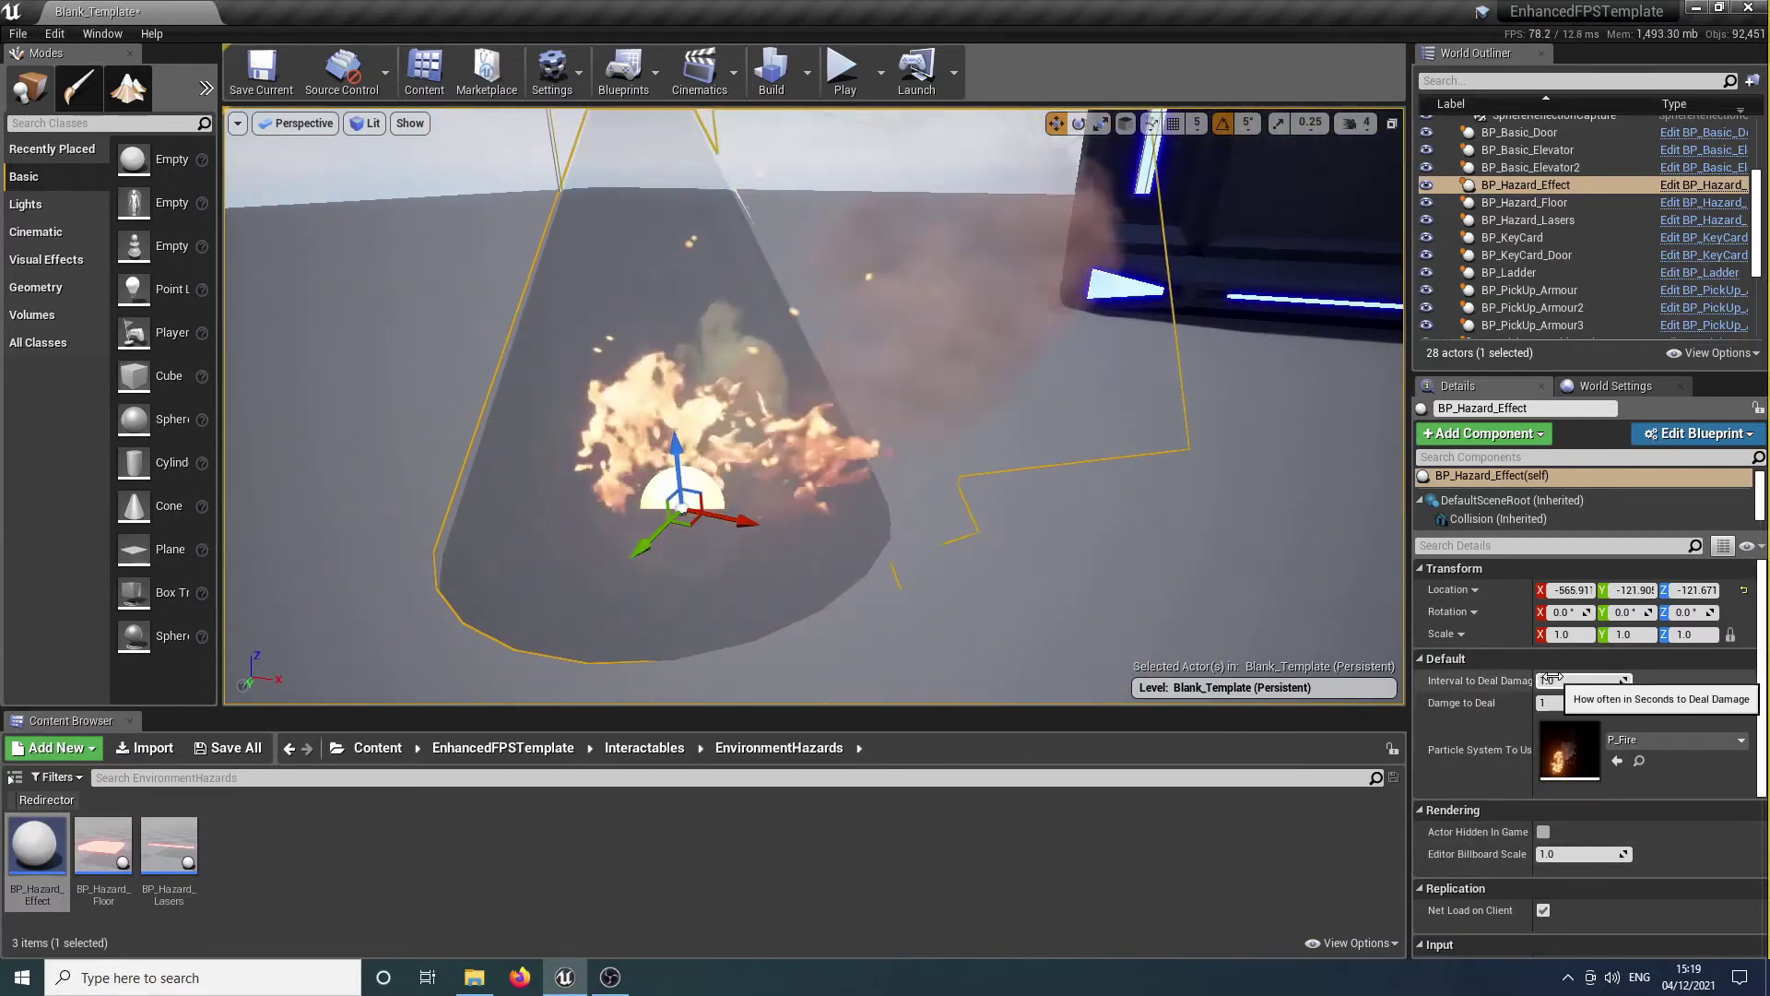
# Set the effect hazard's particle system to P_Sparks.
pyautogui.click(1605, 682)
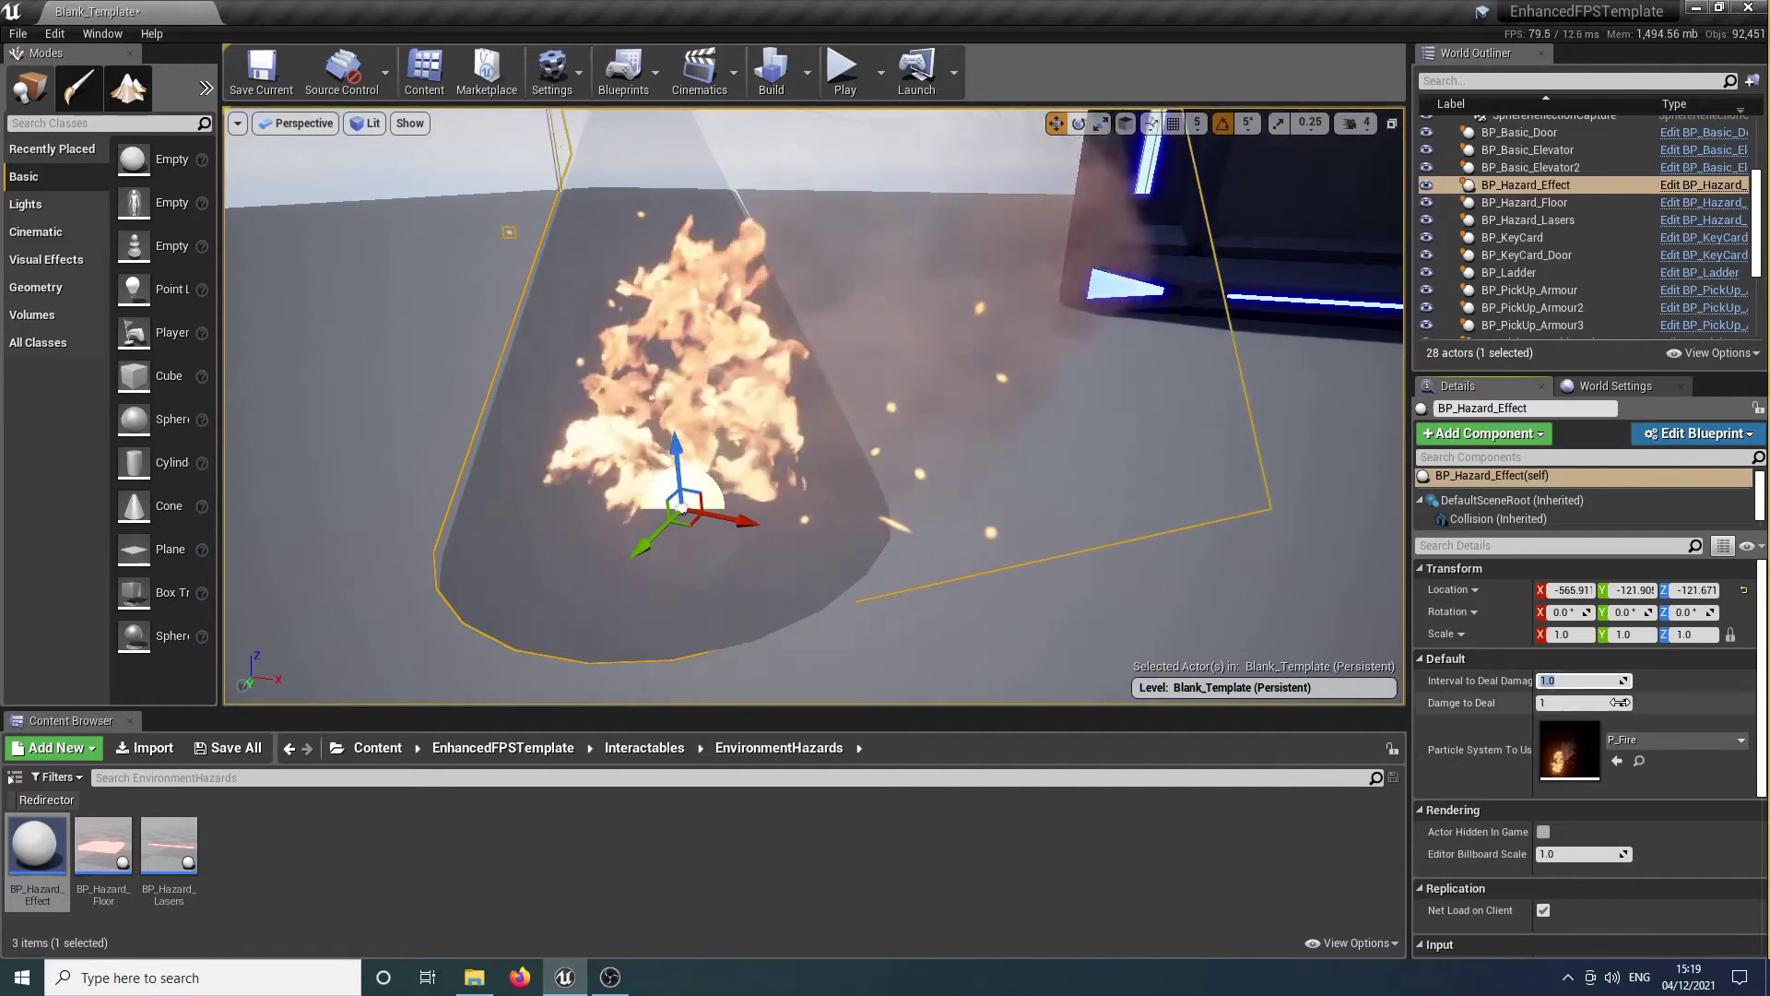
pyautogui.click(1568, 703)
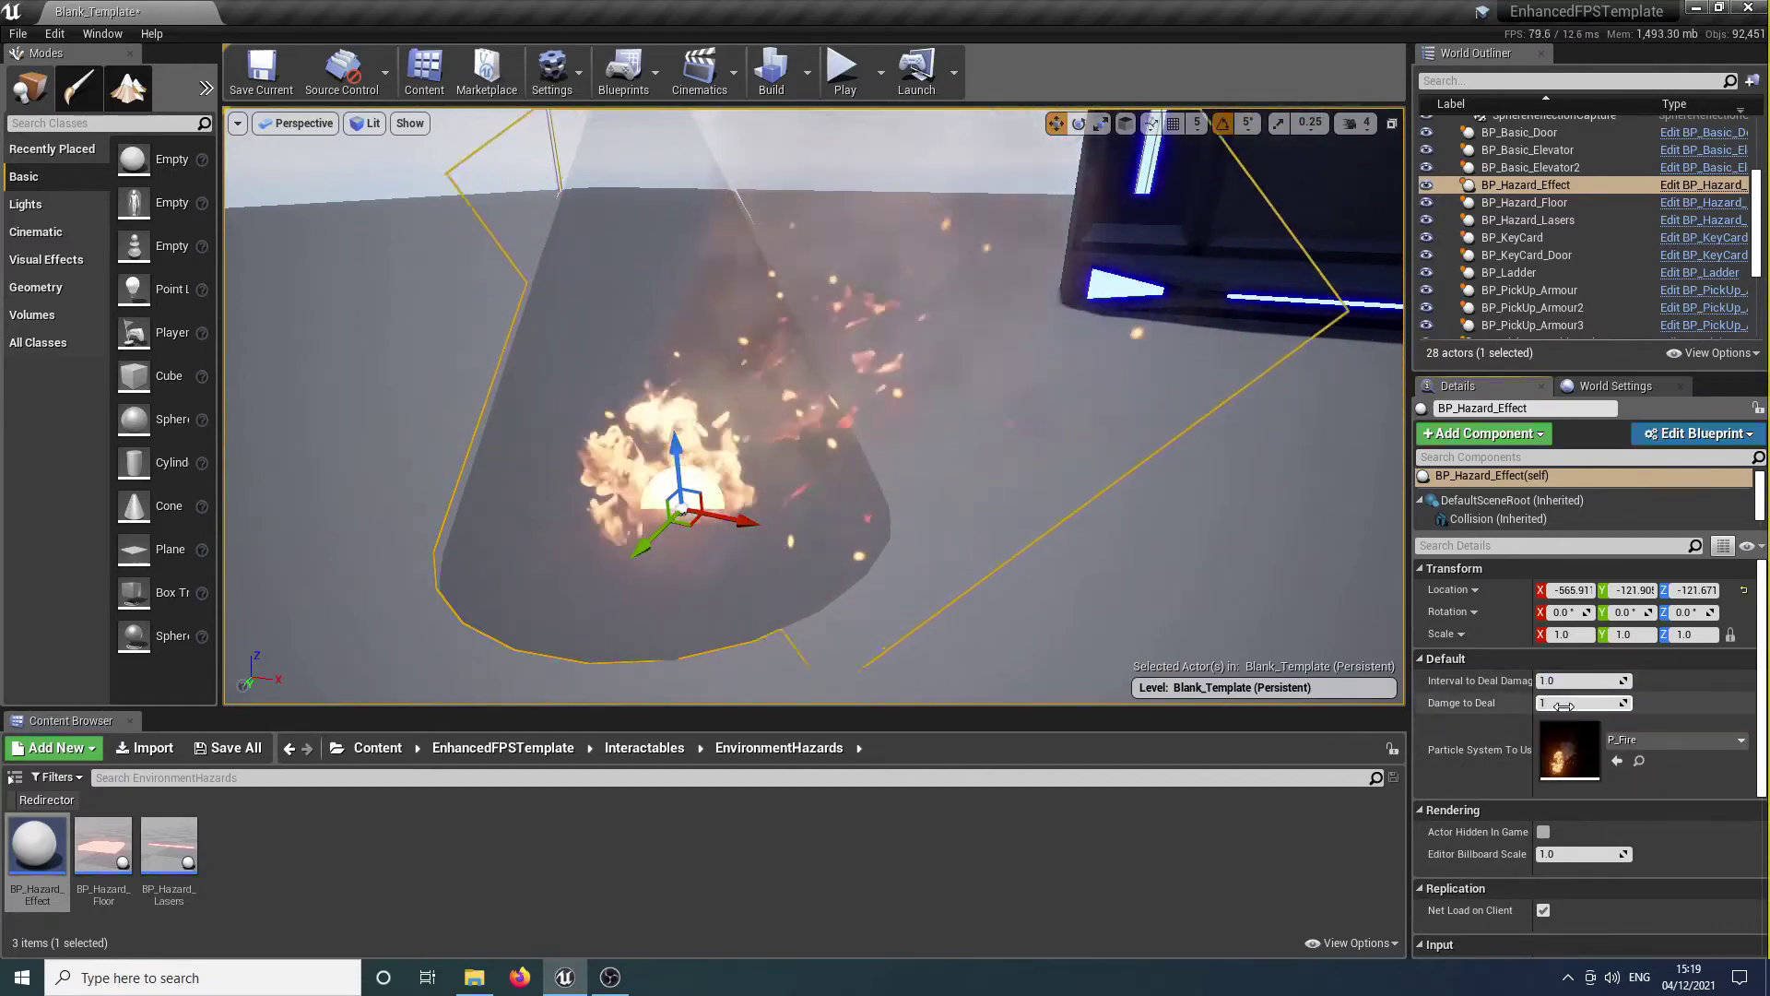
pyautogui.click(1689, 737)
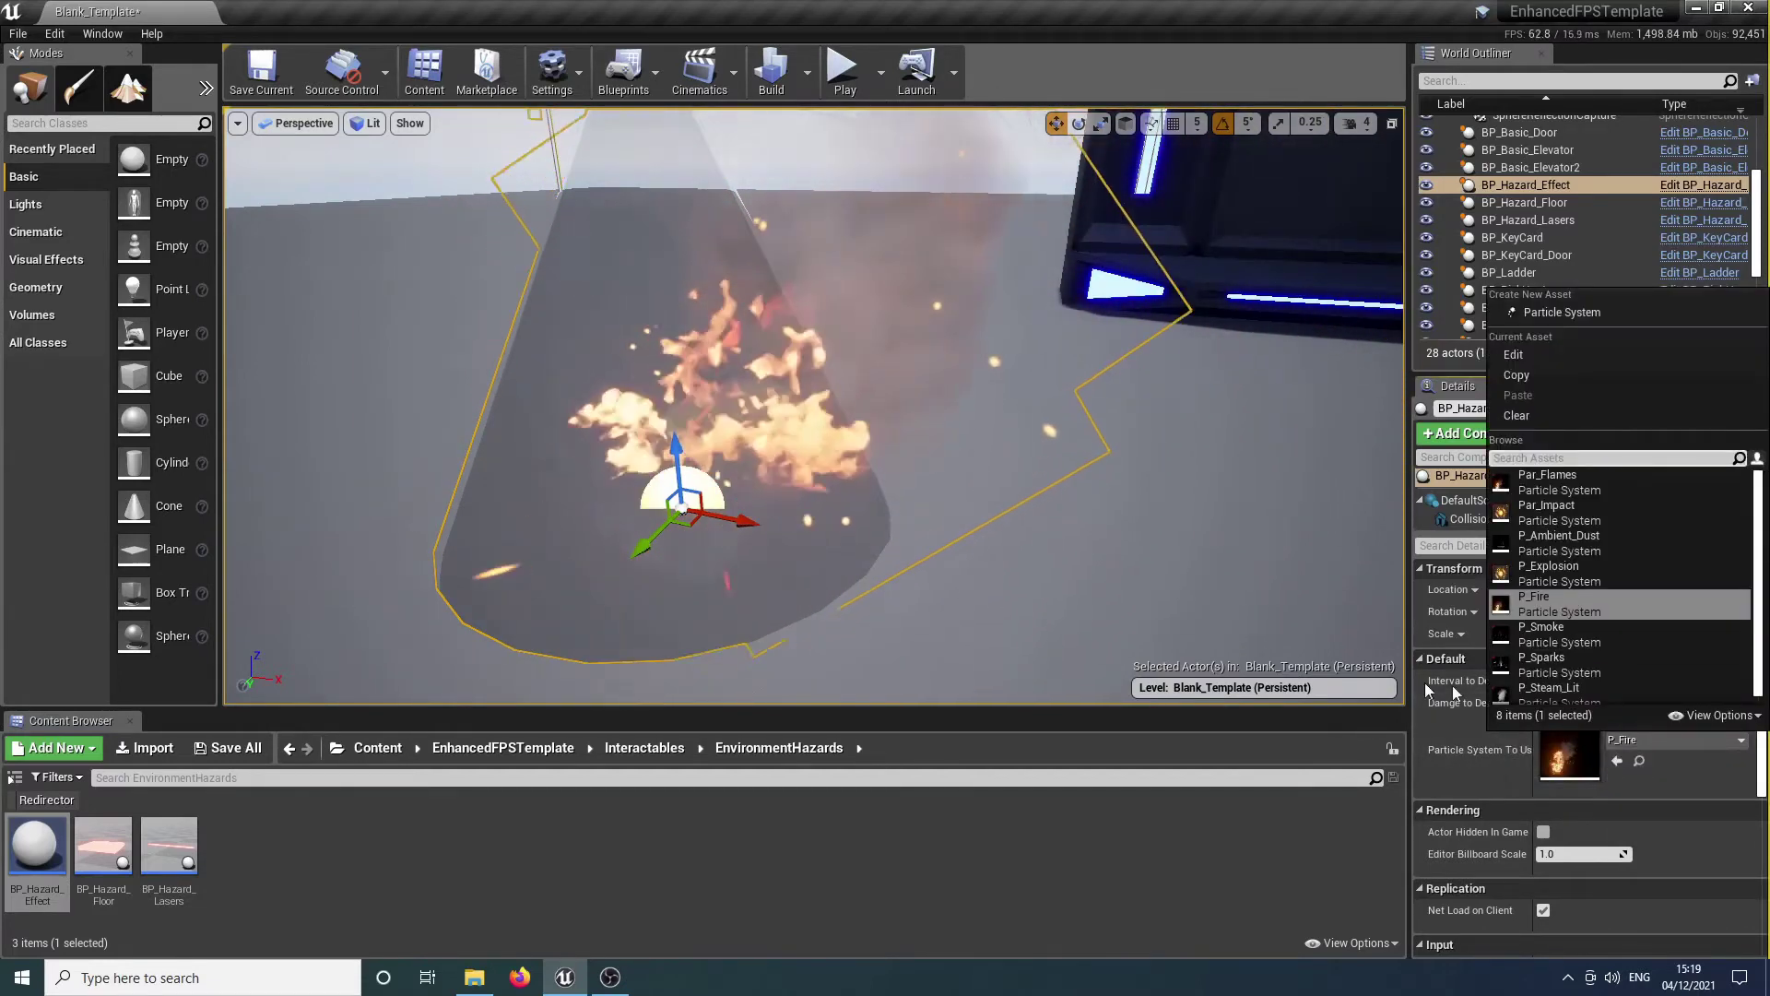
pyautogui.click(1528, 678)
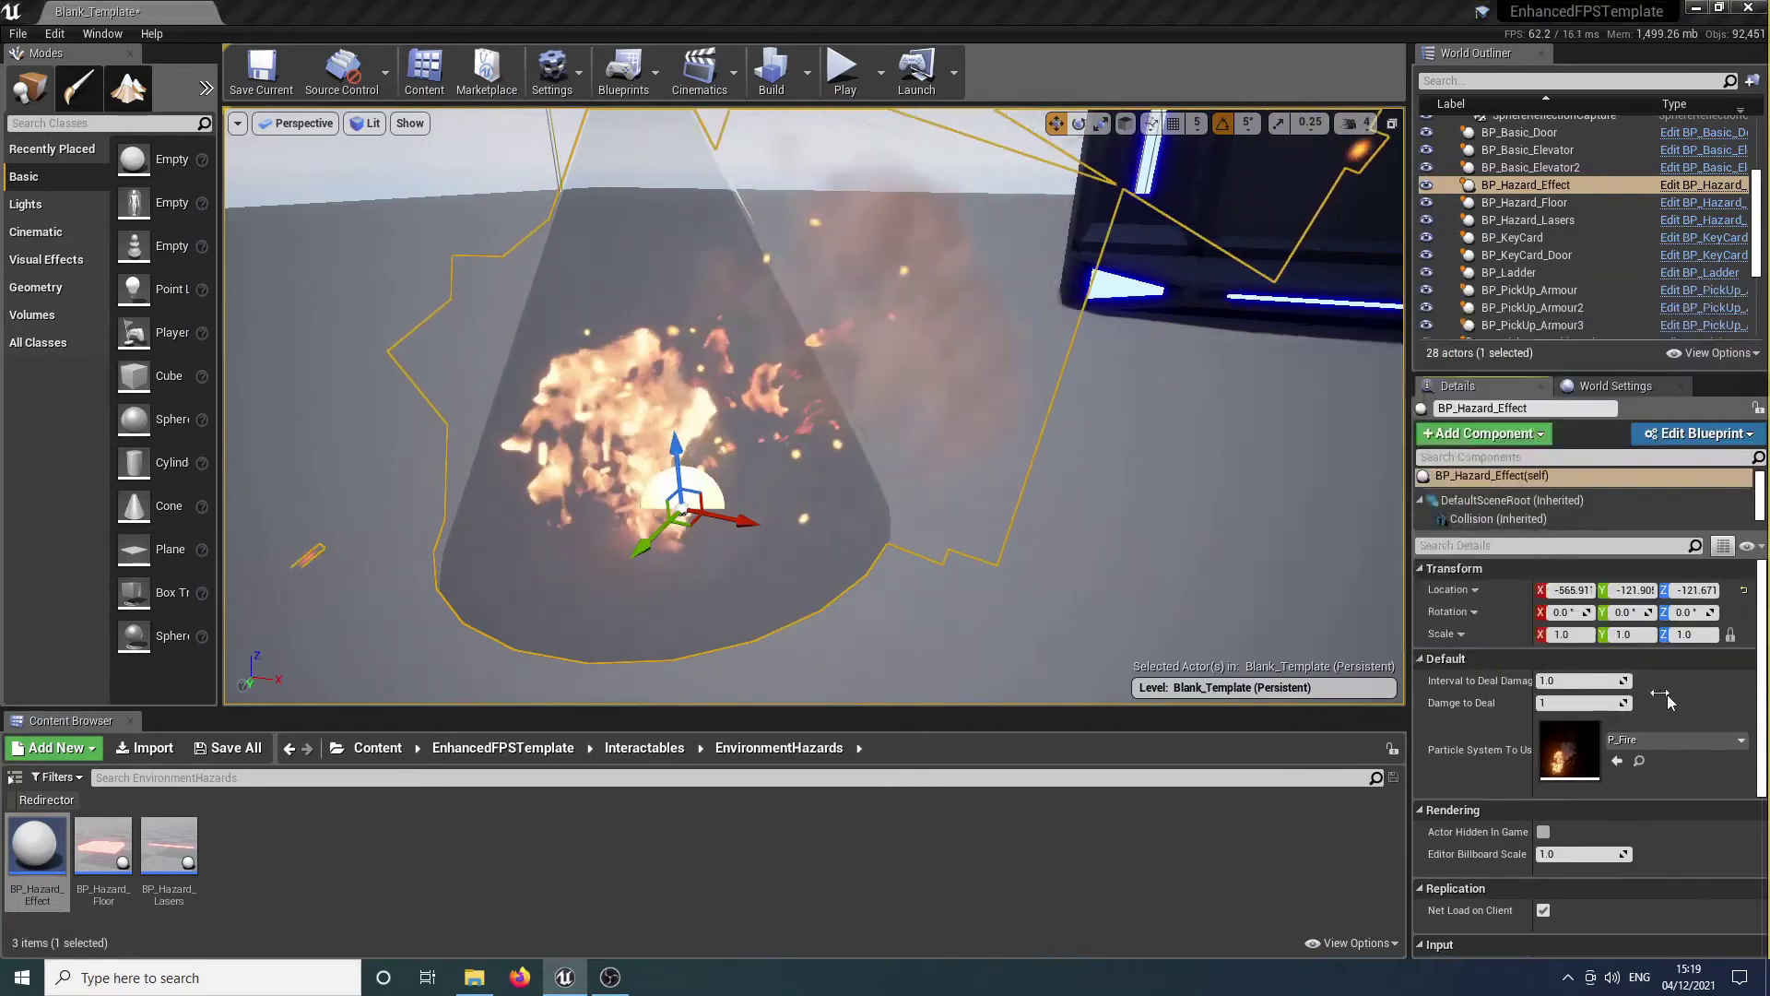
# Play-test the effect hazard by walking into the sparks and backing away, and end the play session.
pyautogui.click(836, 92)
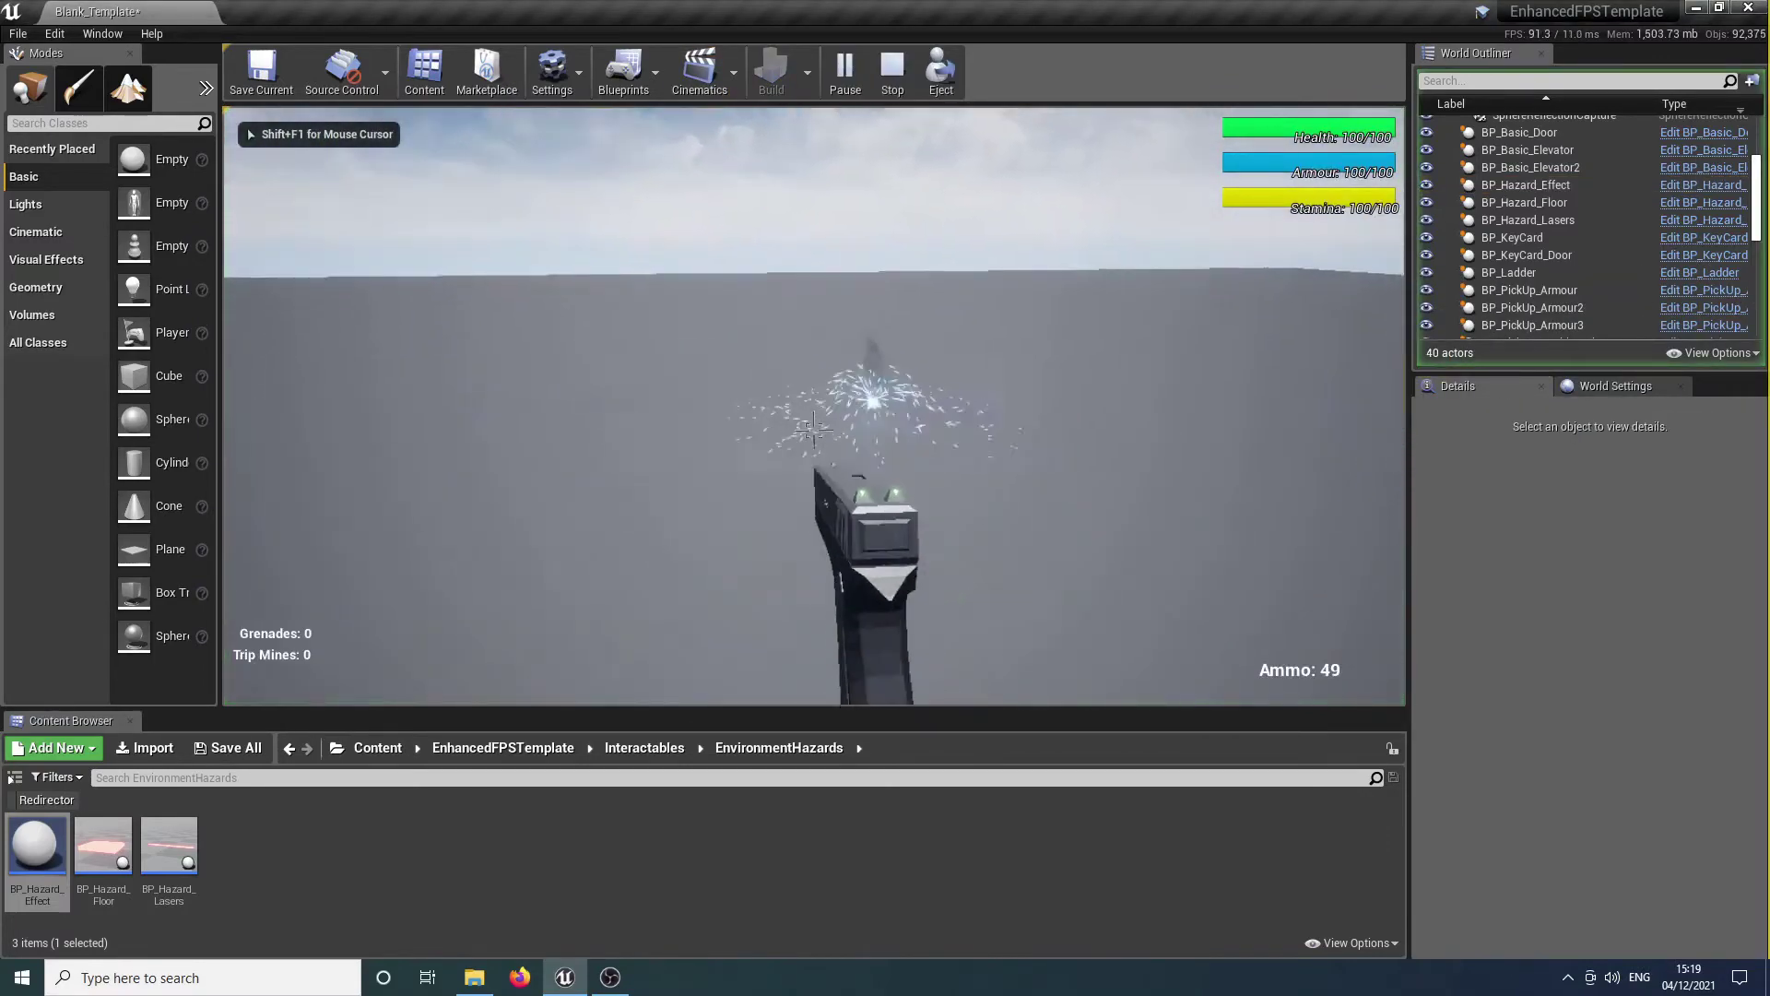
pyautogui.press('w')
pyautogui.press('s')
pyautogui.press('w')
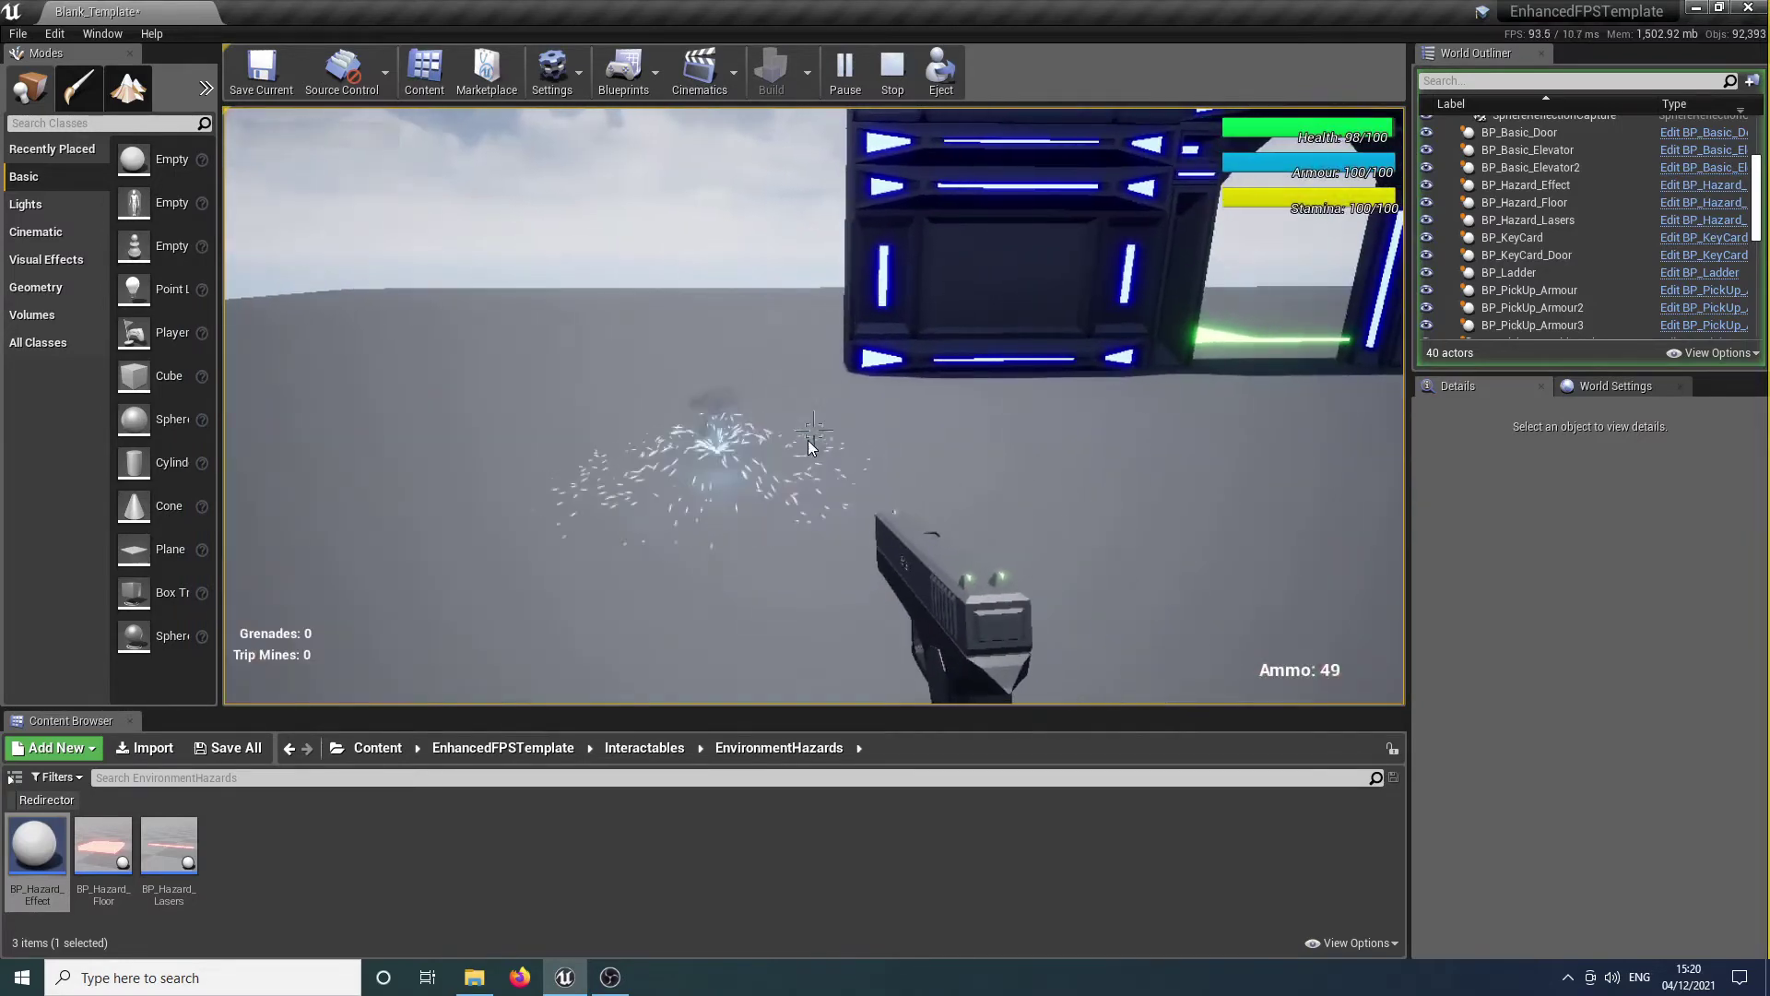
pyautogui.press('Escape')
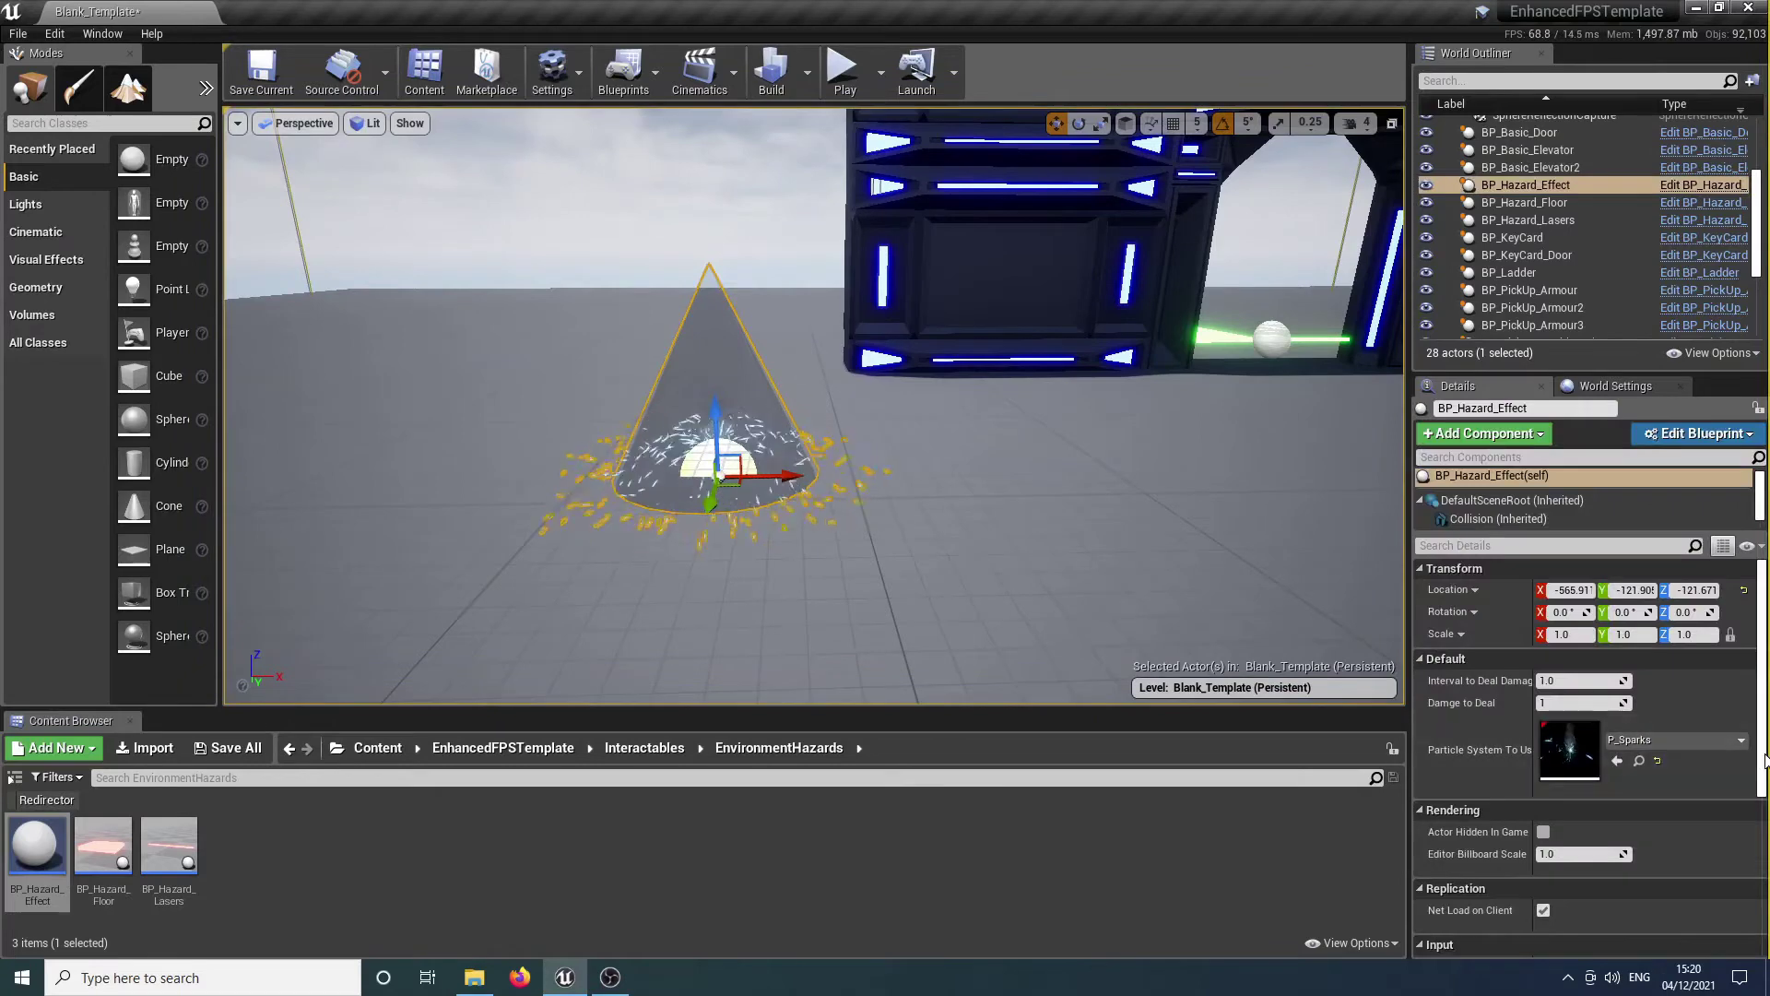
# Set the effect hazard's particle system to Par_Flames and play-test it by walking into the flames.
pyautogui.click(1737, 740)
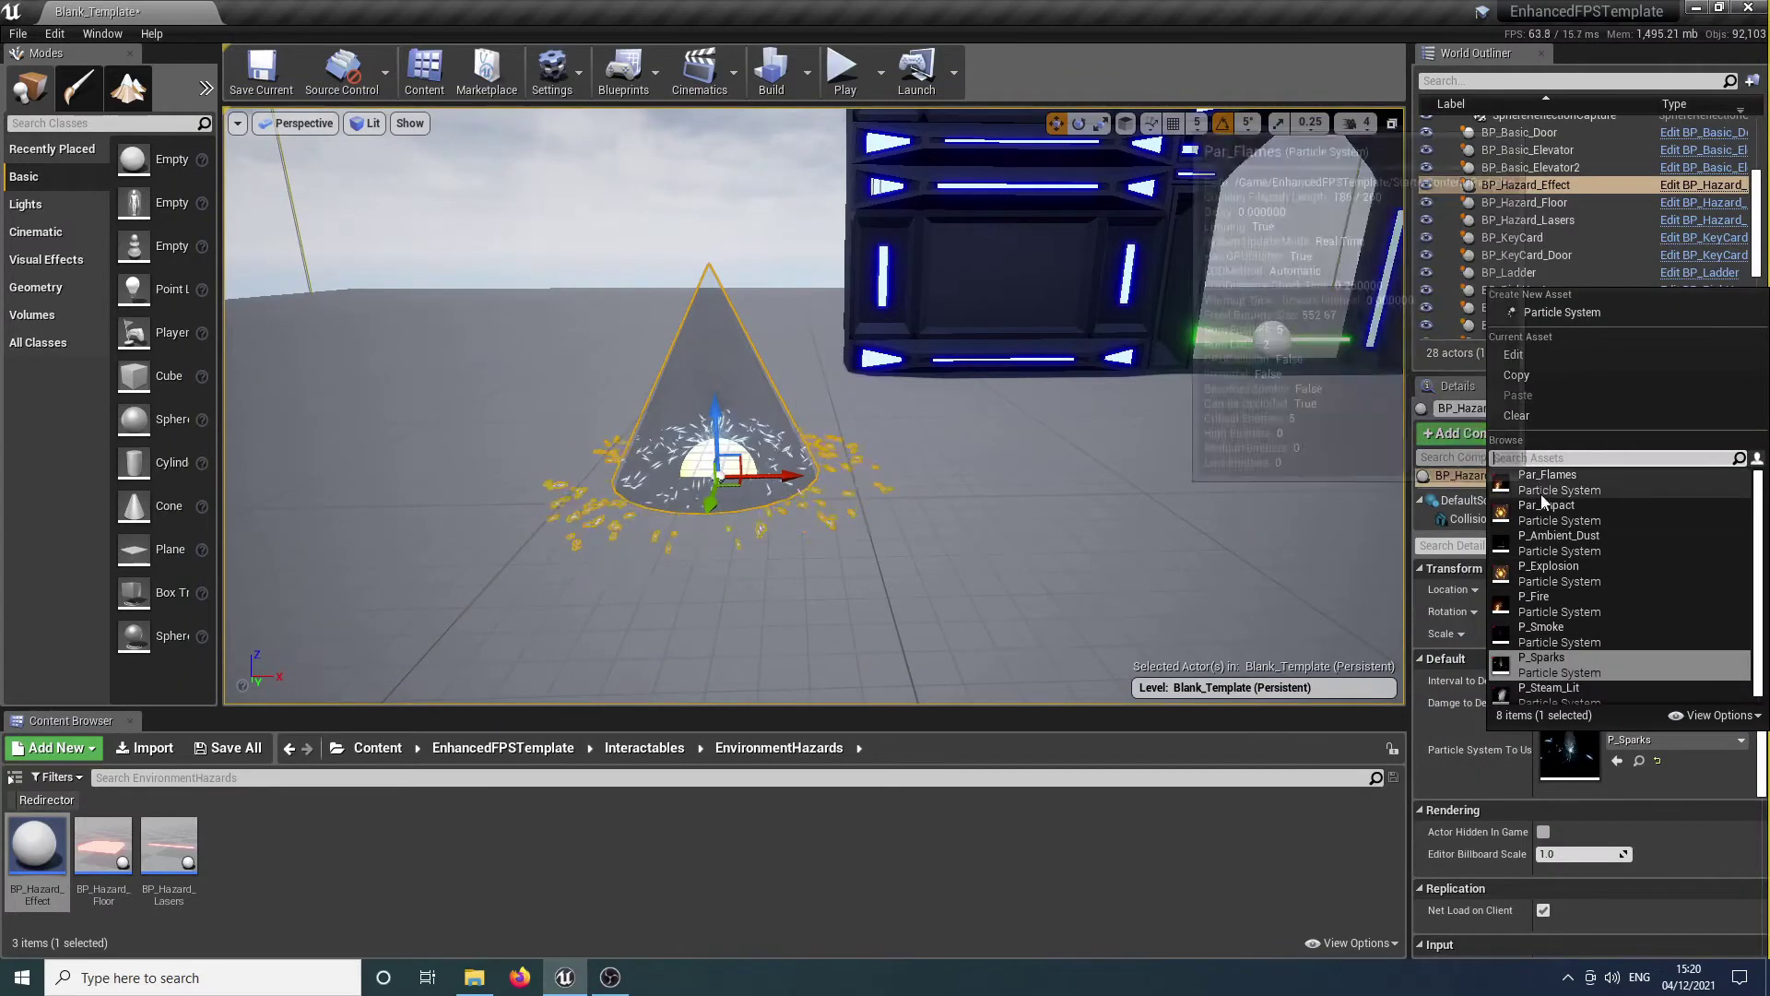
pyautogui.click(1557, 476)
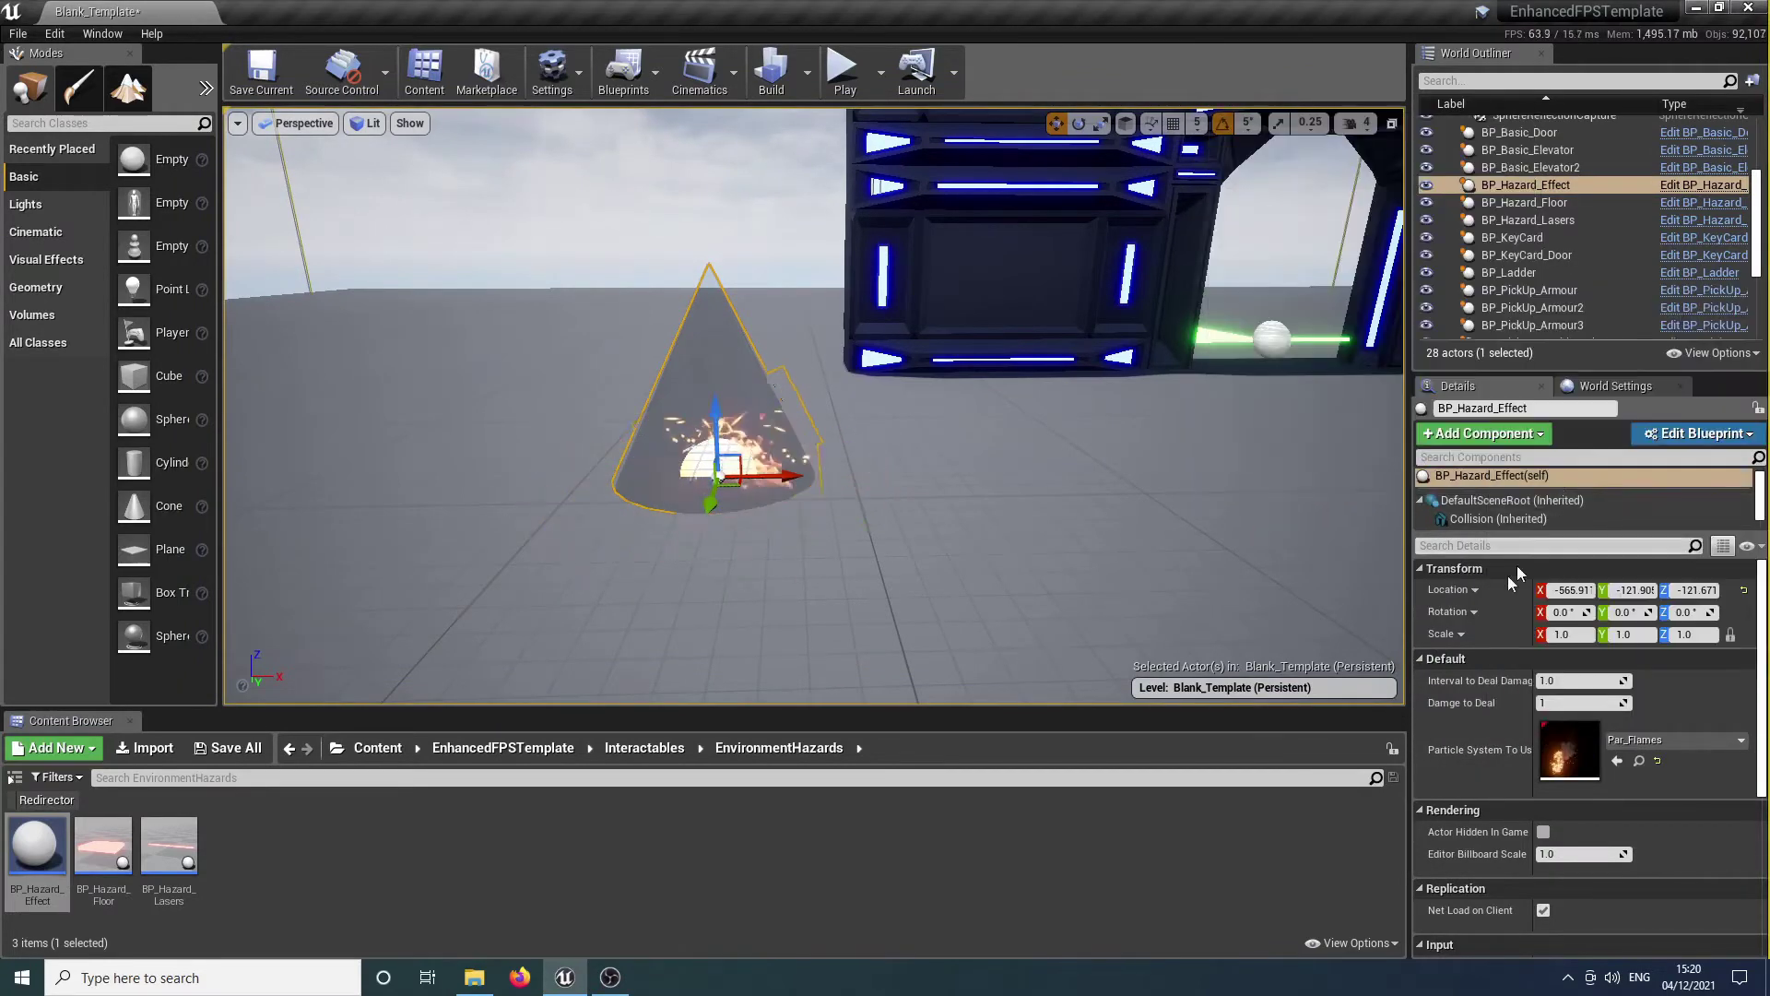
pyautogui.click(844, 72)
pyautogui.click(814, 429)
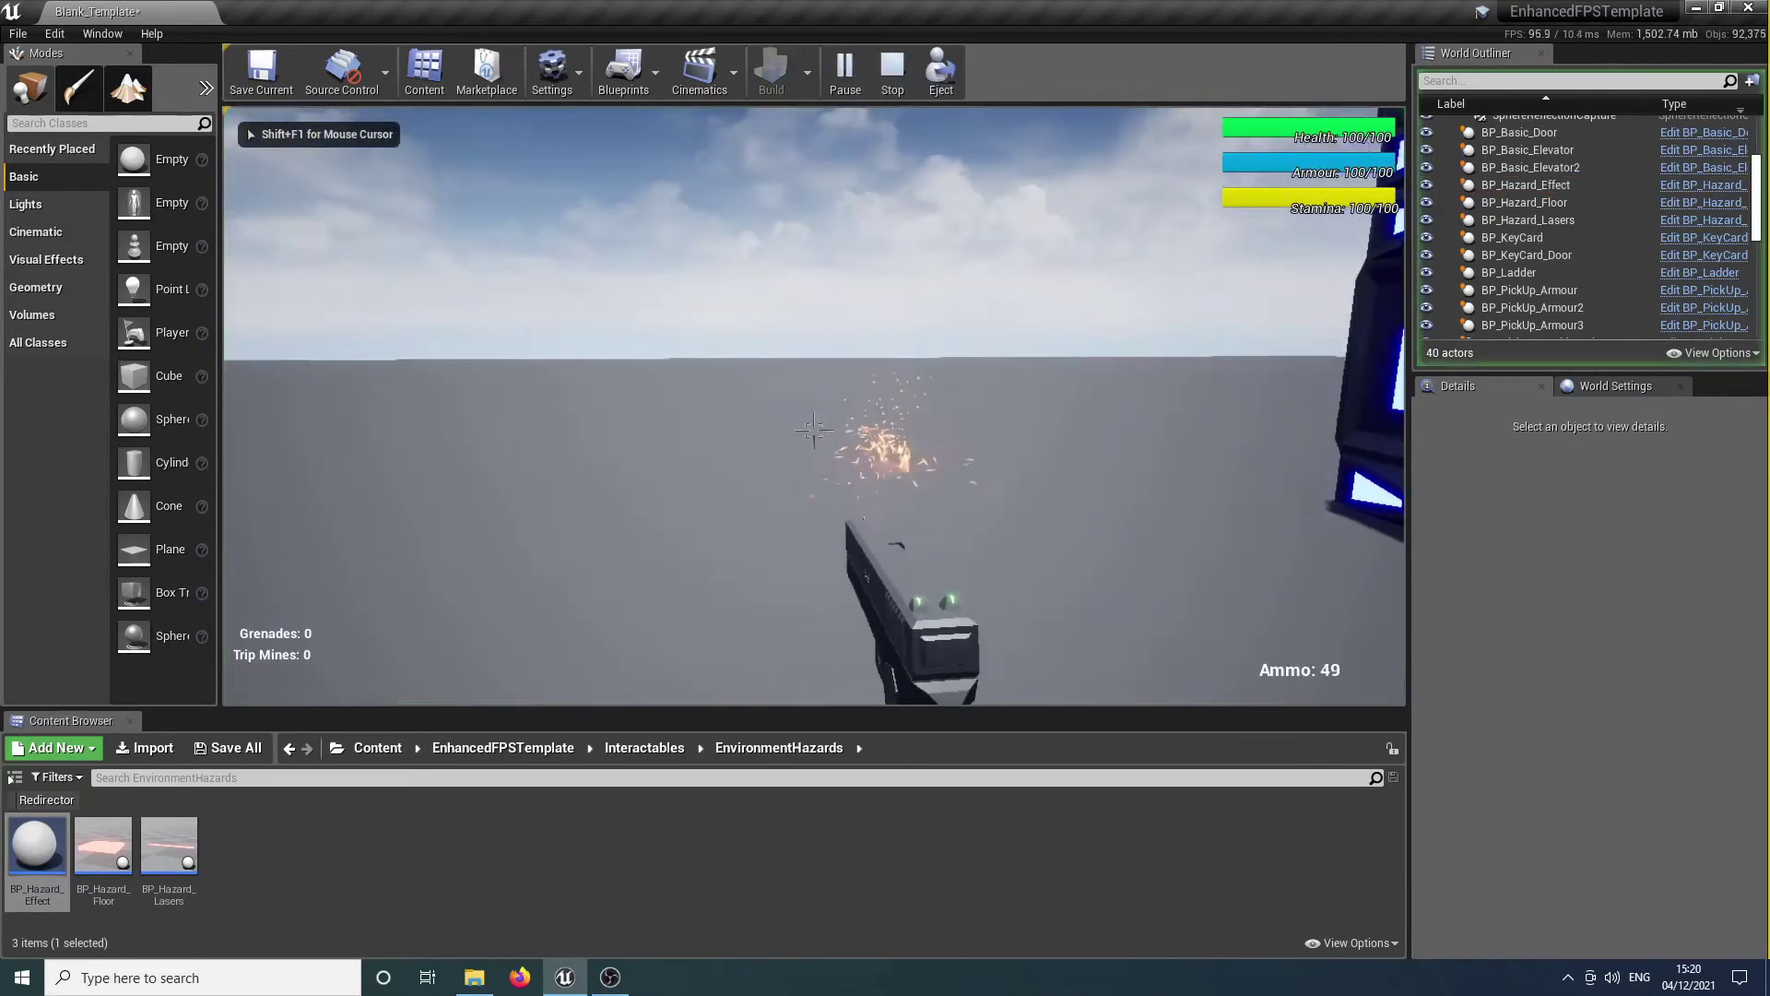
pyautogui.press('w')
pyautogui.press('s')
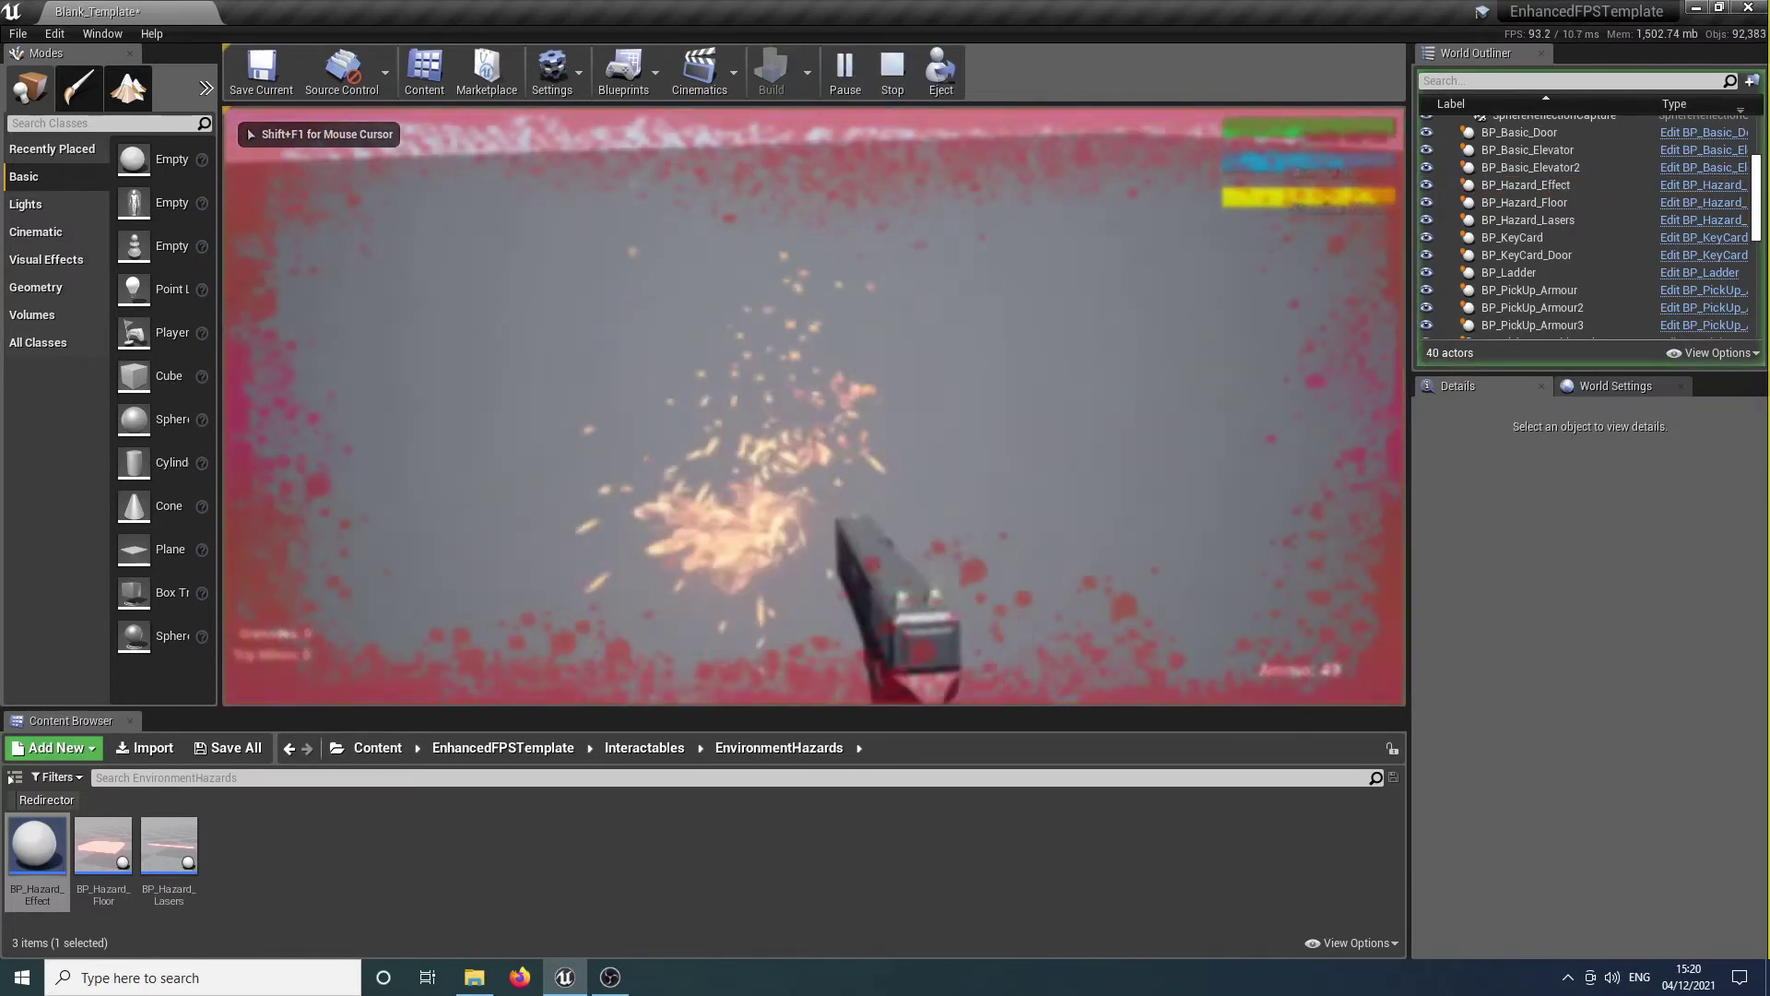
pyautogui.press('Escape')
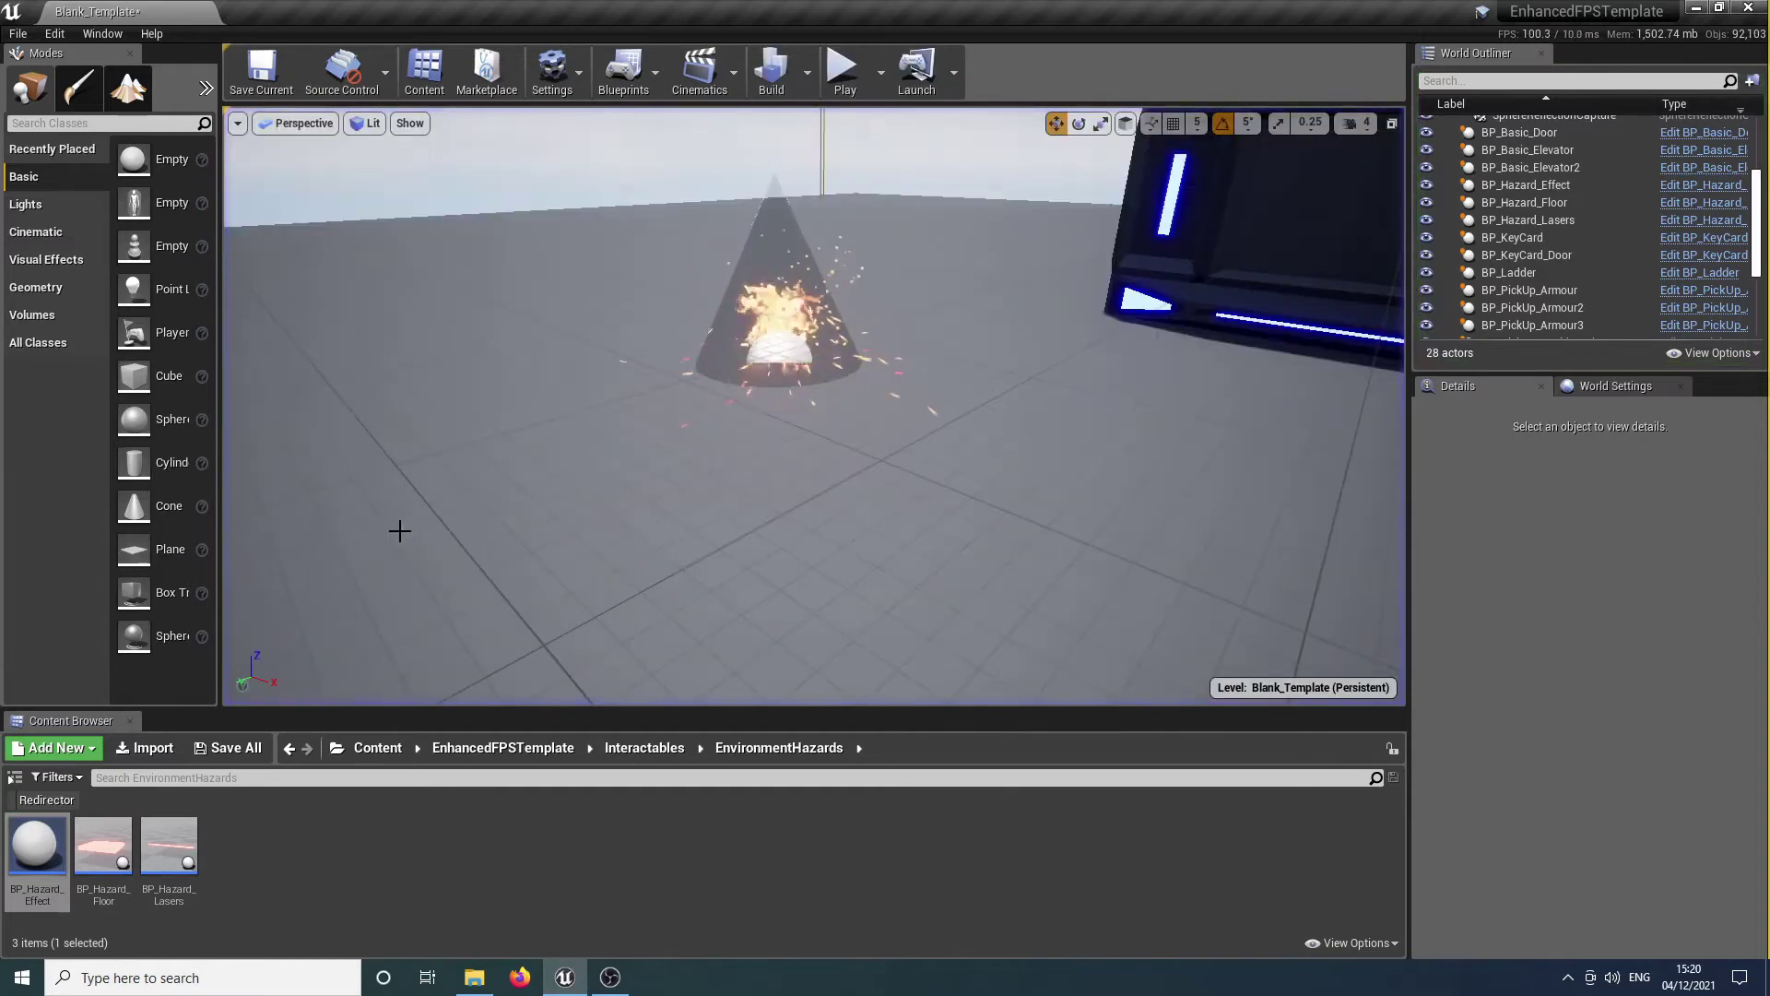
# Delete the BP_Hazard_Effect actor from the open floor.
pyautogui.click(786, 352)
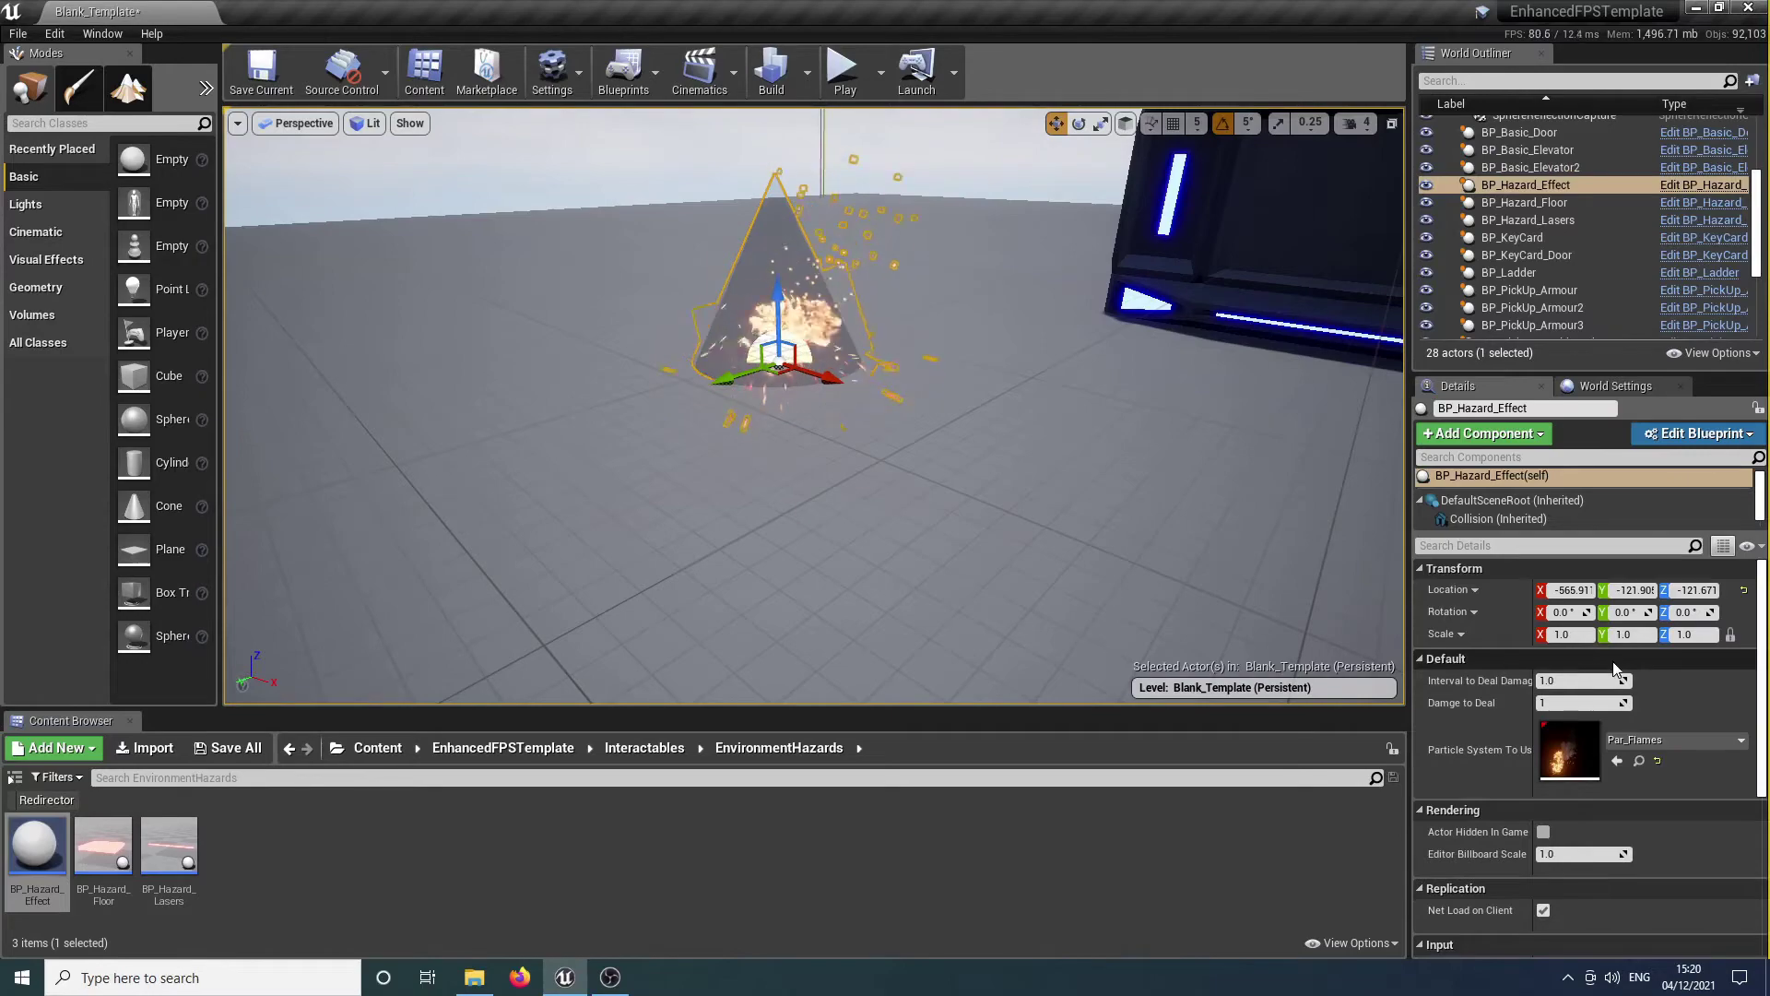
pyautogui.moveTo(798, 466); pyautogui.dragTo(941, 493, button='right')
pyautogui.scroll(-3, 576, 446)
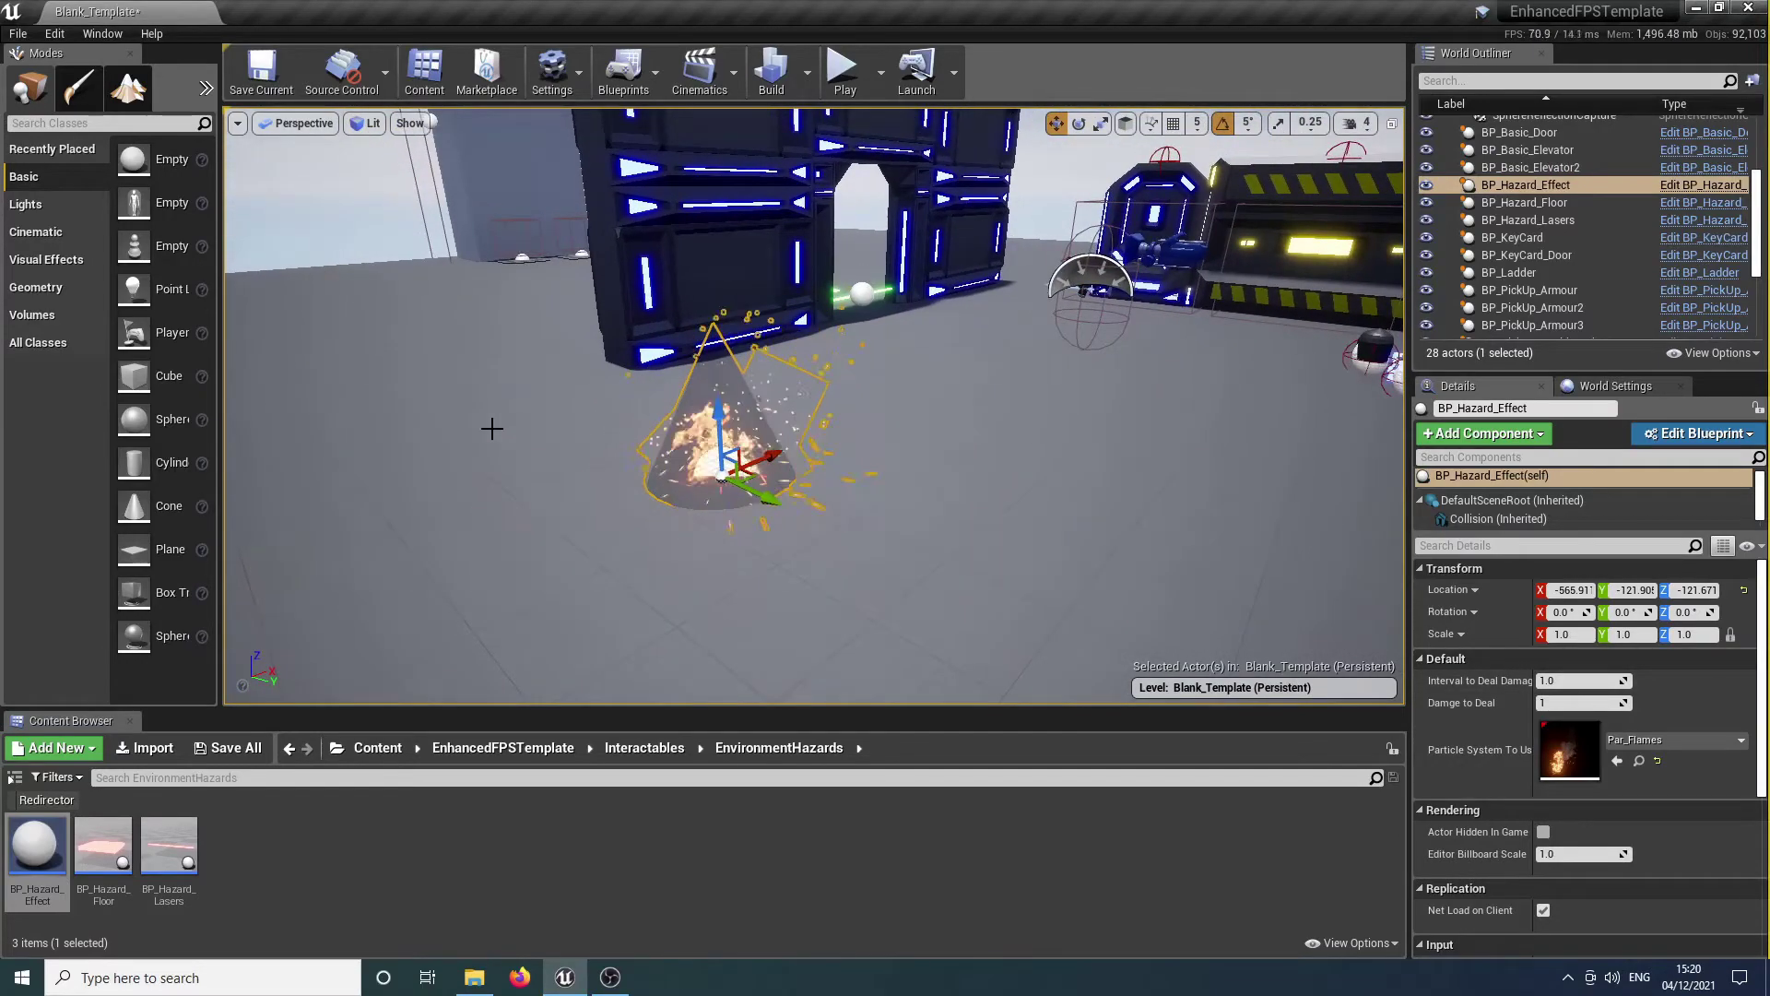
pyautogui.press('Delete')
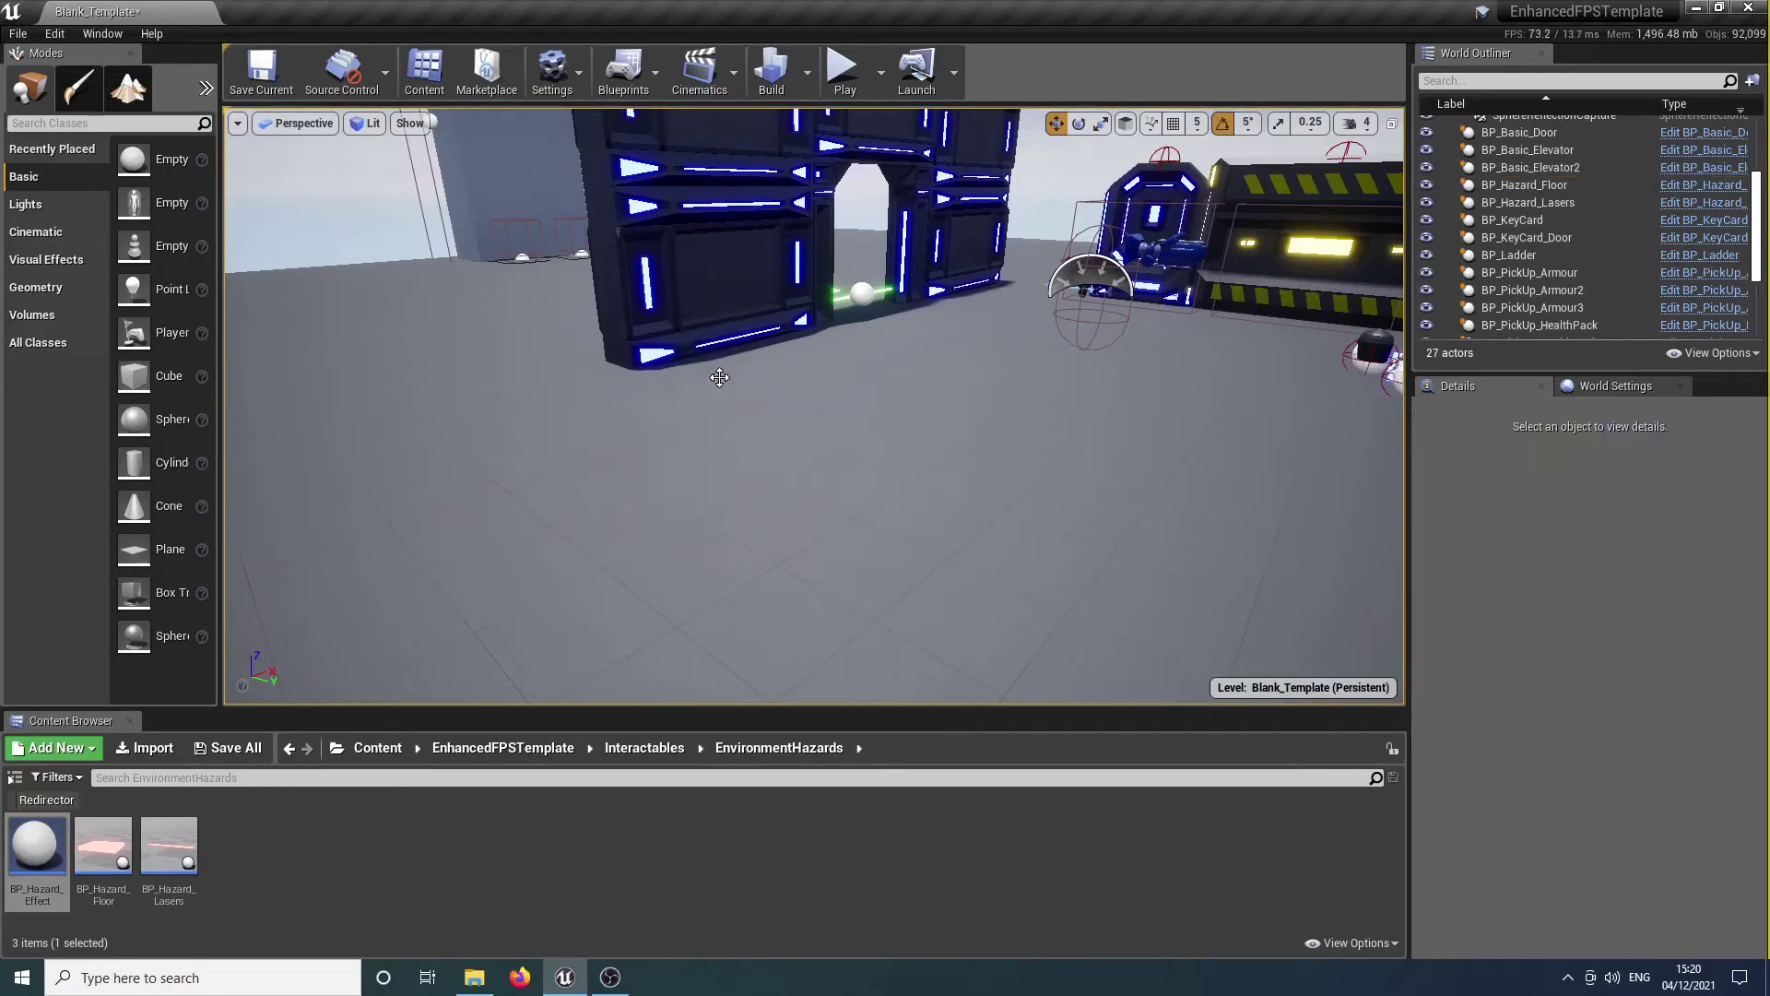
# Duplicate the green floor hazard along the Y axis, placing the copy beside it on the side away from the doorway.
pyautogui.moveTo(719, 375); pyautogui.dragTo(544, 392, button='right')
pyautogui.moveTo(710, 337); pyautogui.dragTo(822, 425, button='right')
pyautogui.click(926, 418)
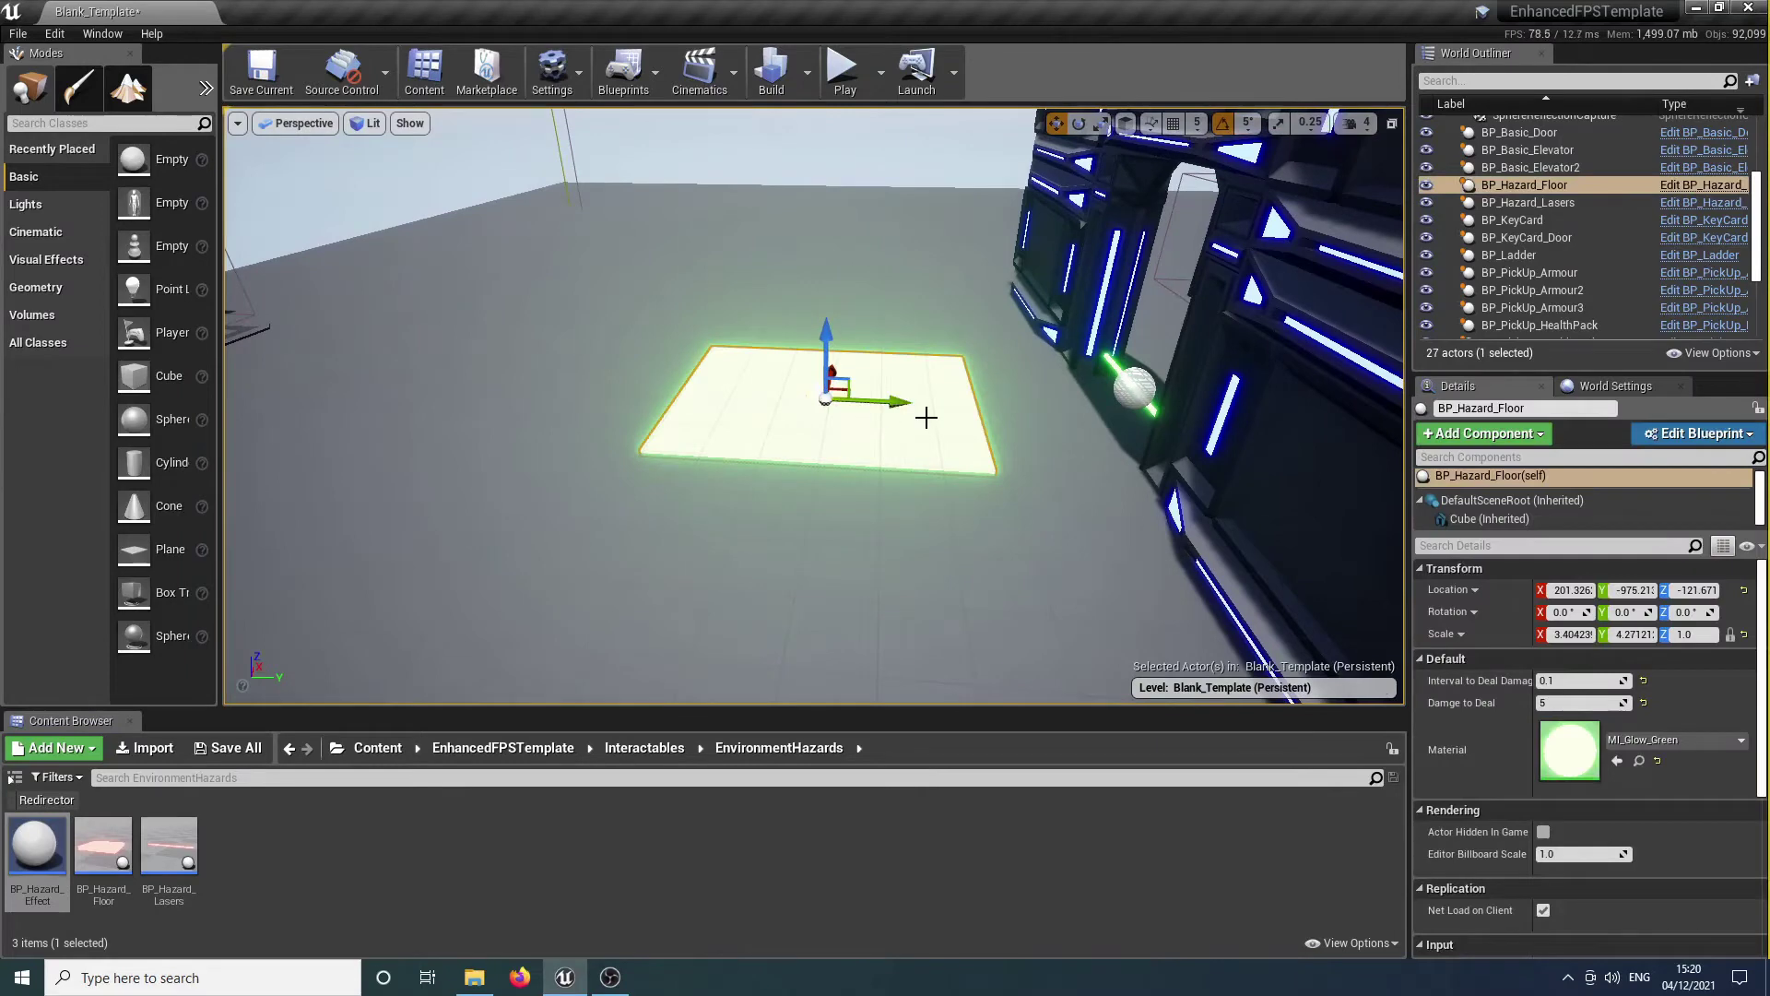
pyautogui.moveTo(905, 411); pyautogui.dragTo(581, 403)
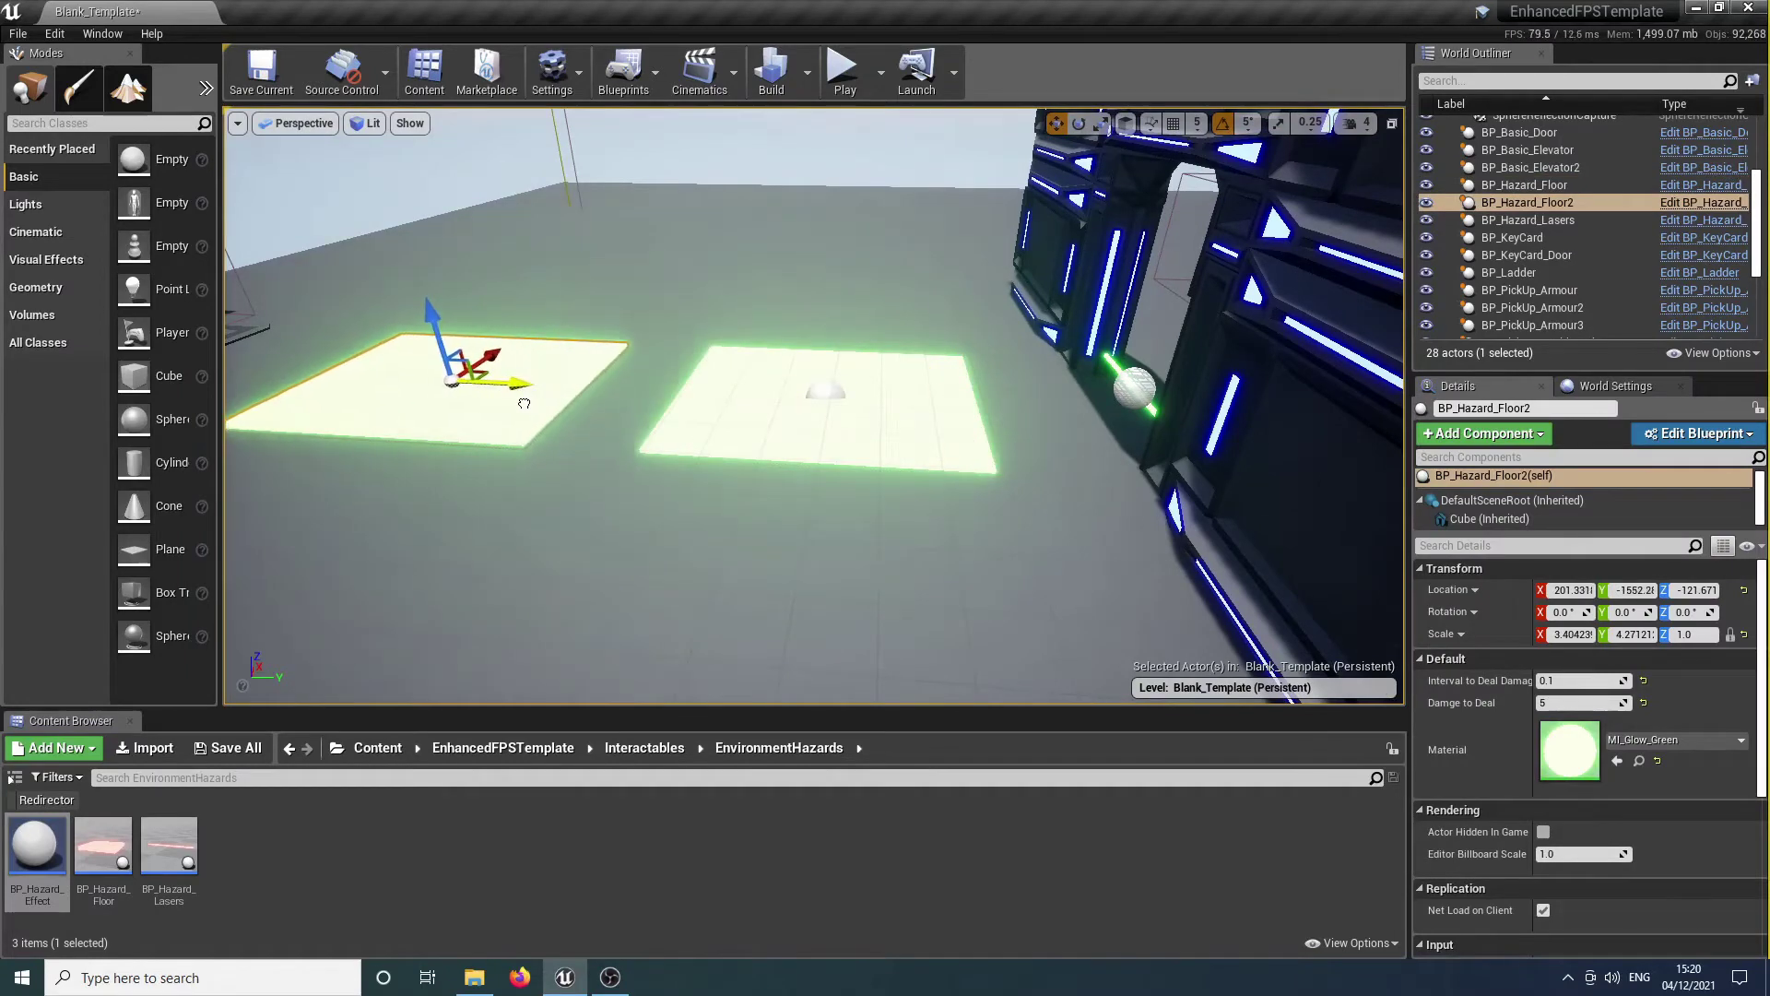
# Set the duplicated floor hazard's material to MI_Glow_Red and its Damage to Deal to 10.
pyautogui.click(1646, 740)
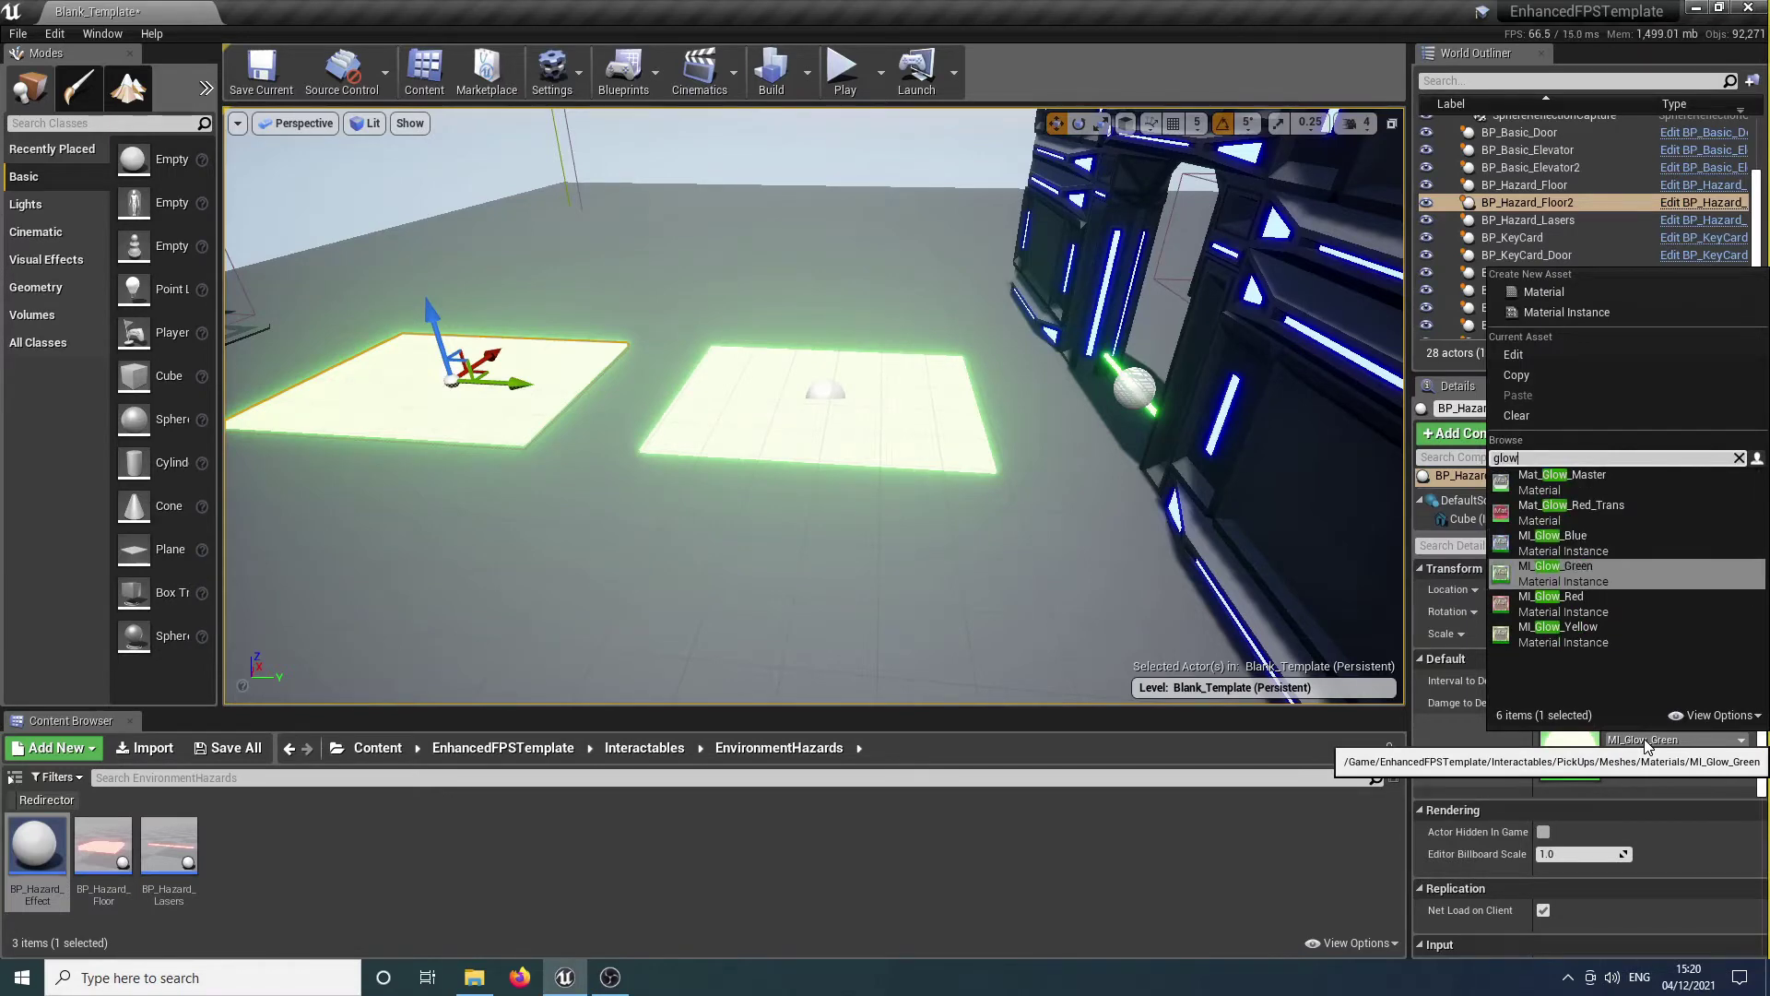
pyautogui.press('Down')
pyautogui.press('Return')
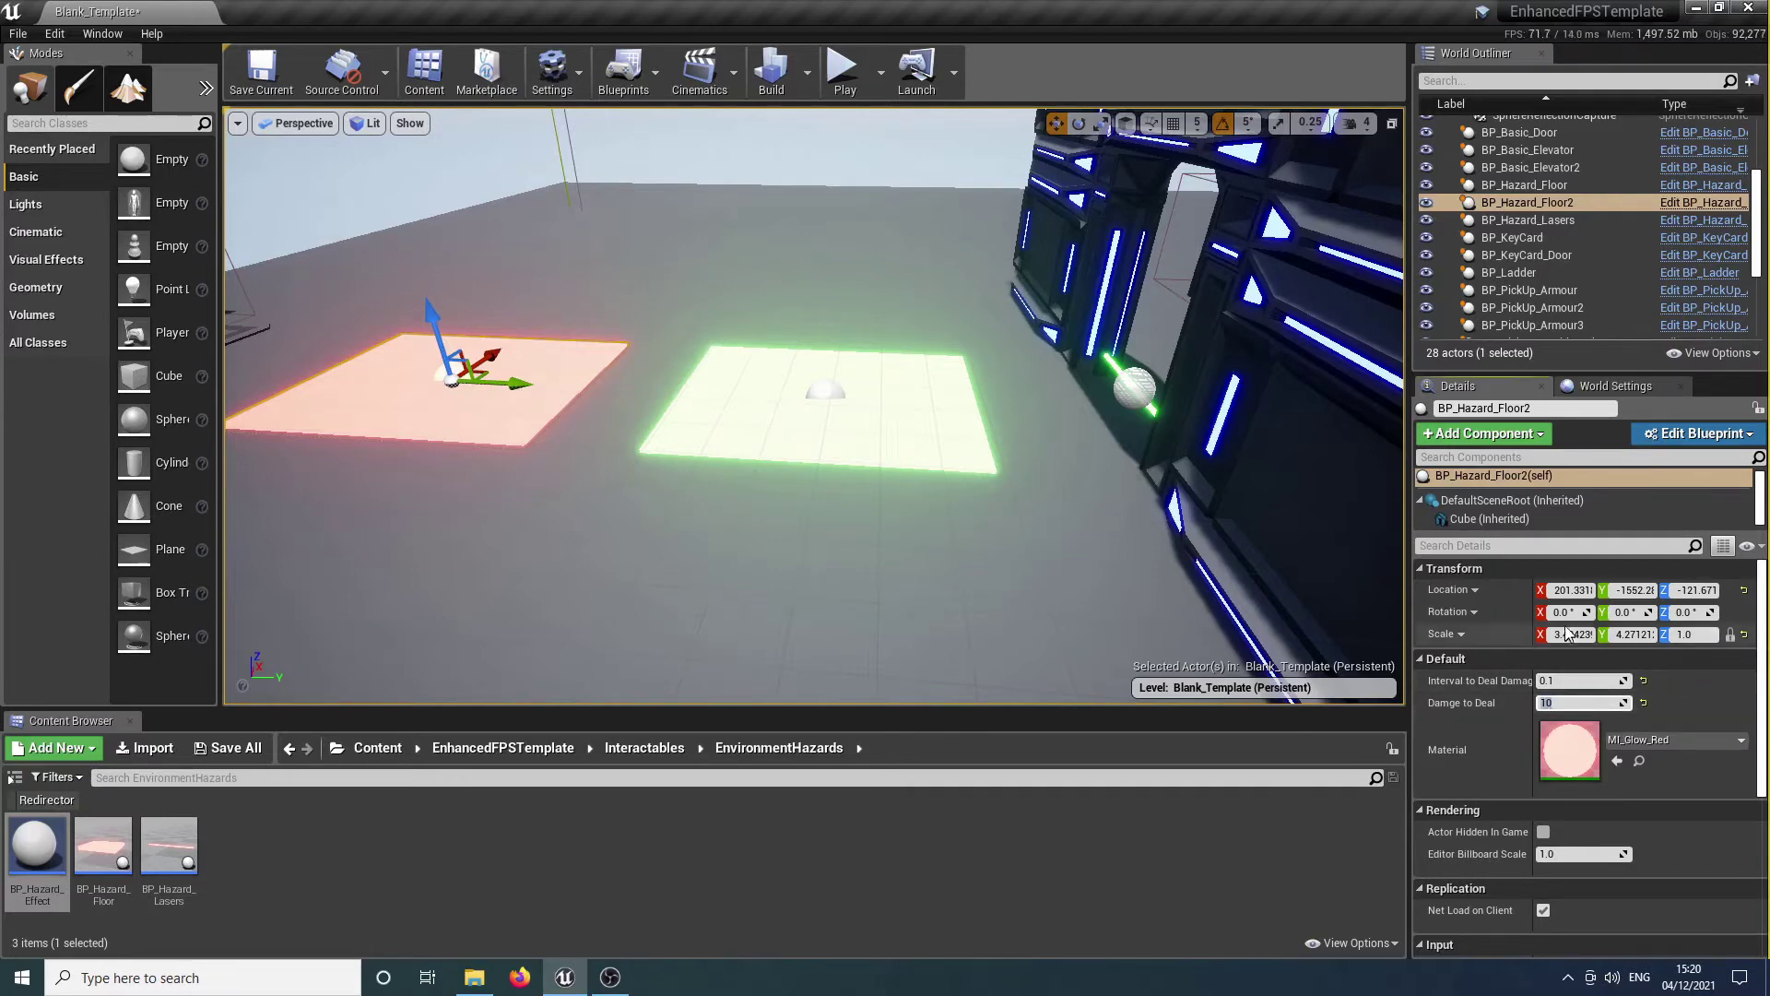
# Play-test the hazards by walking through the laser doorway and across the green and red floor areas.
pyautogui.click(790, 304)
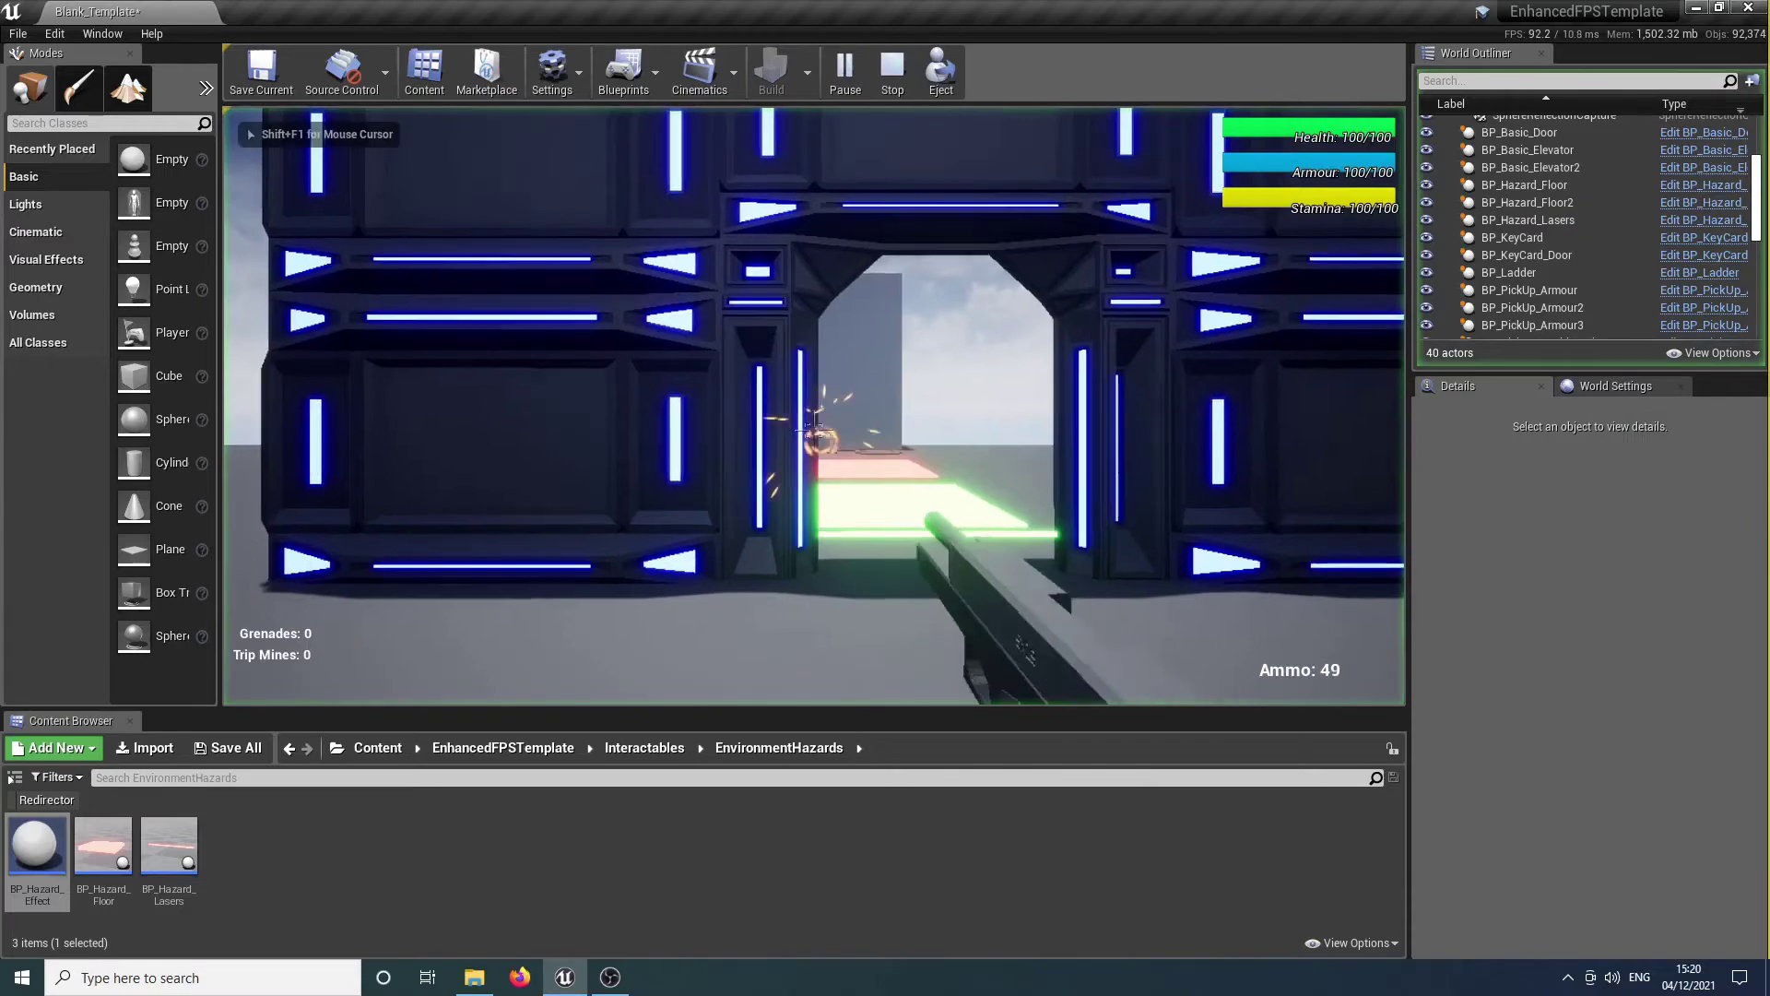
pyautogui.press('w')
pyautogui.press('w')
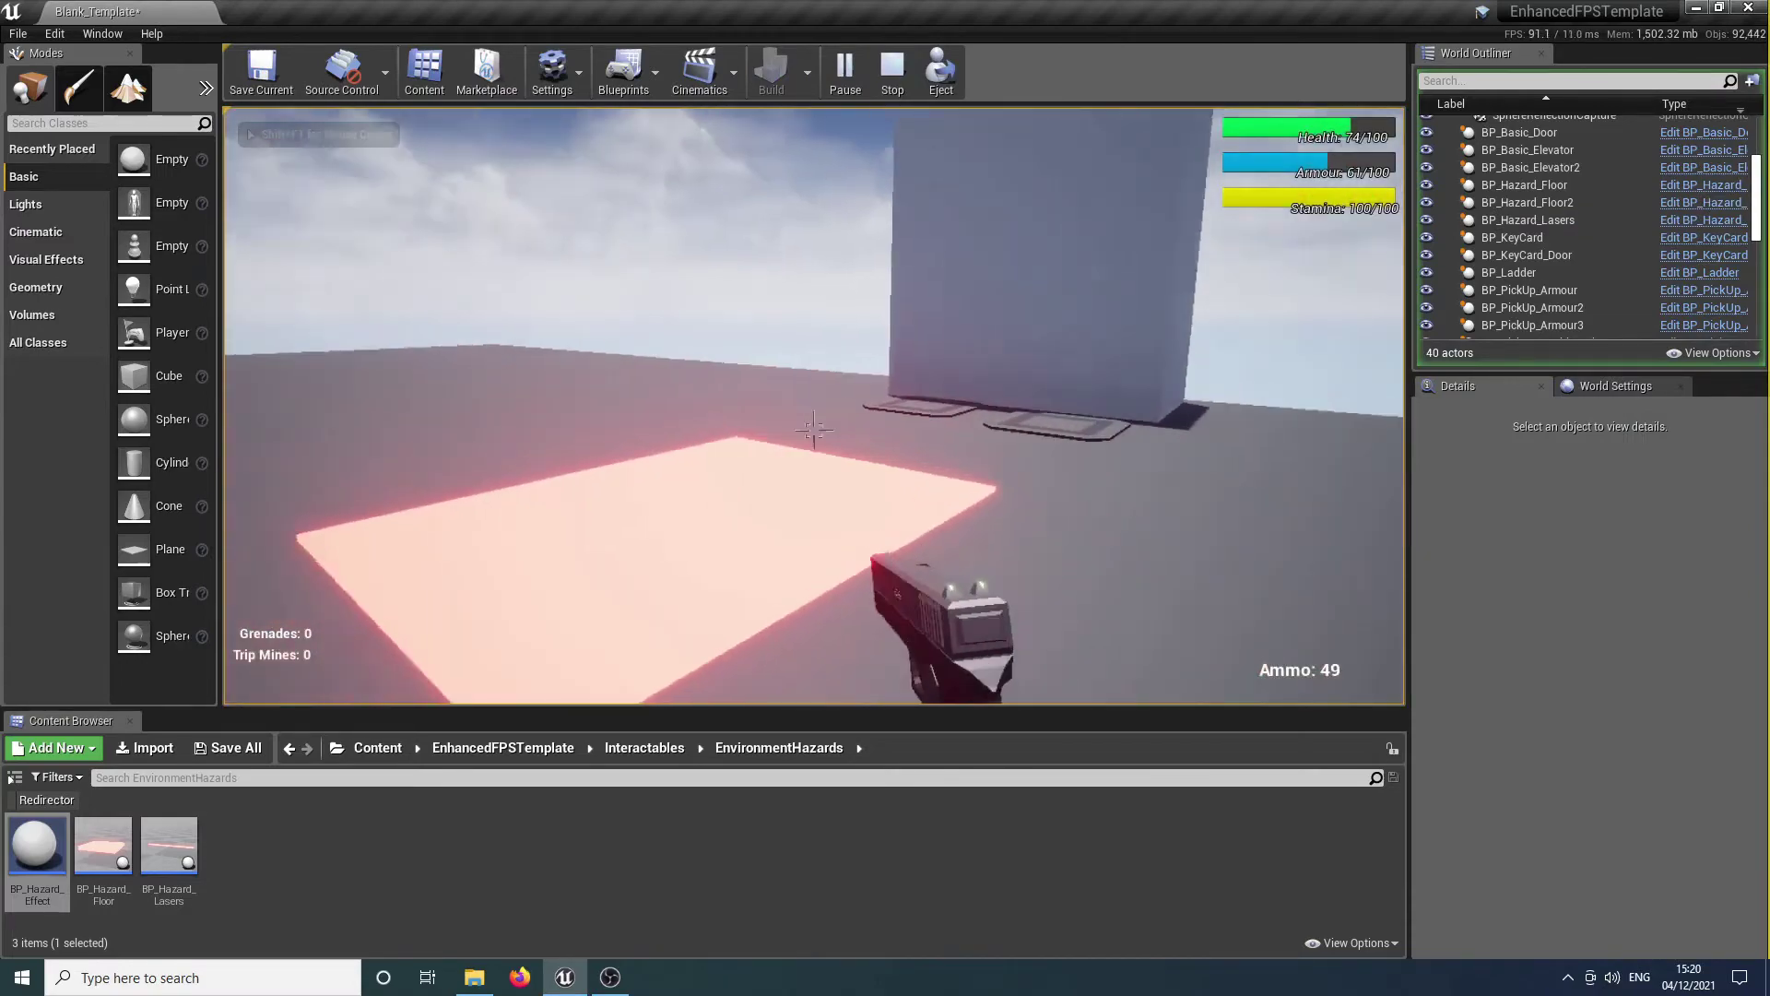
pyautogui.press('w')
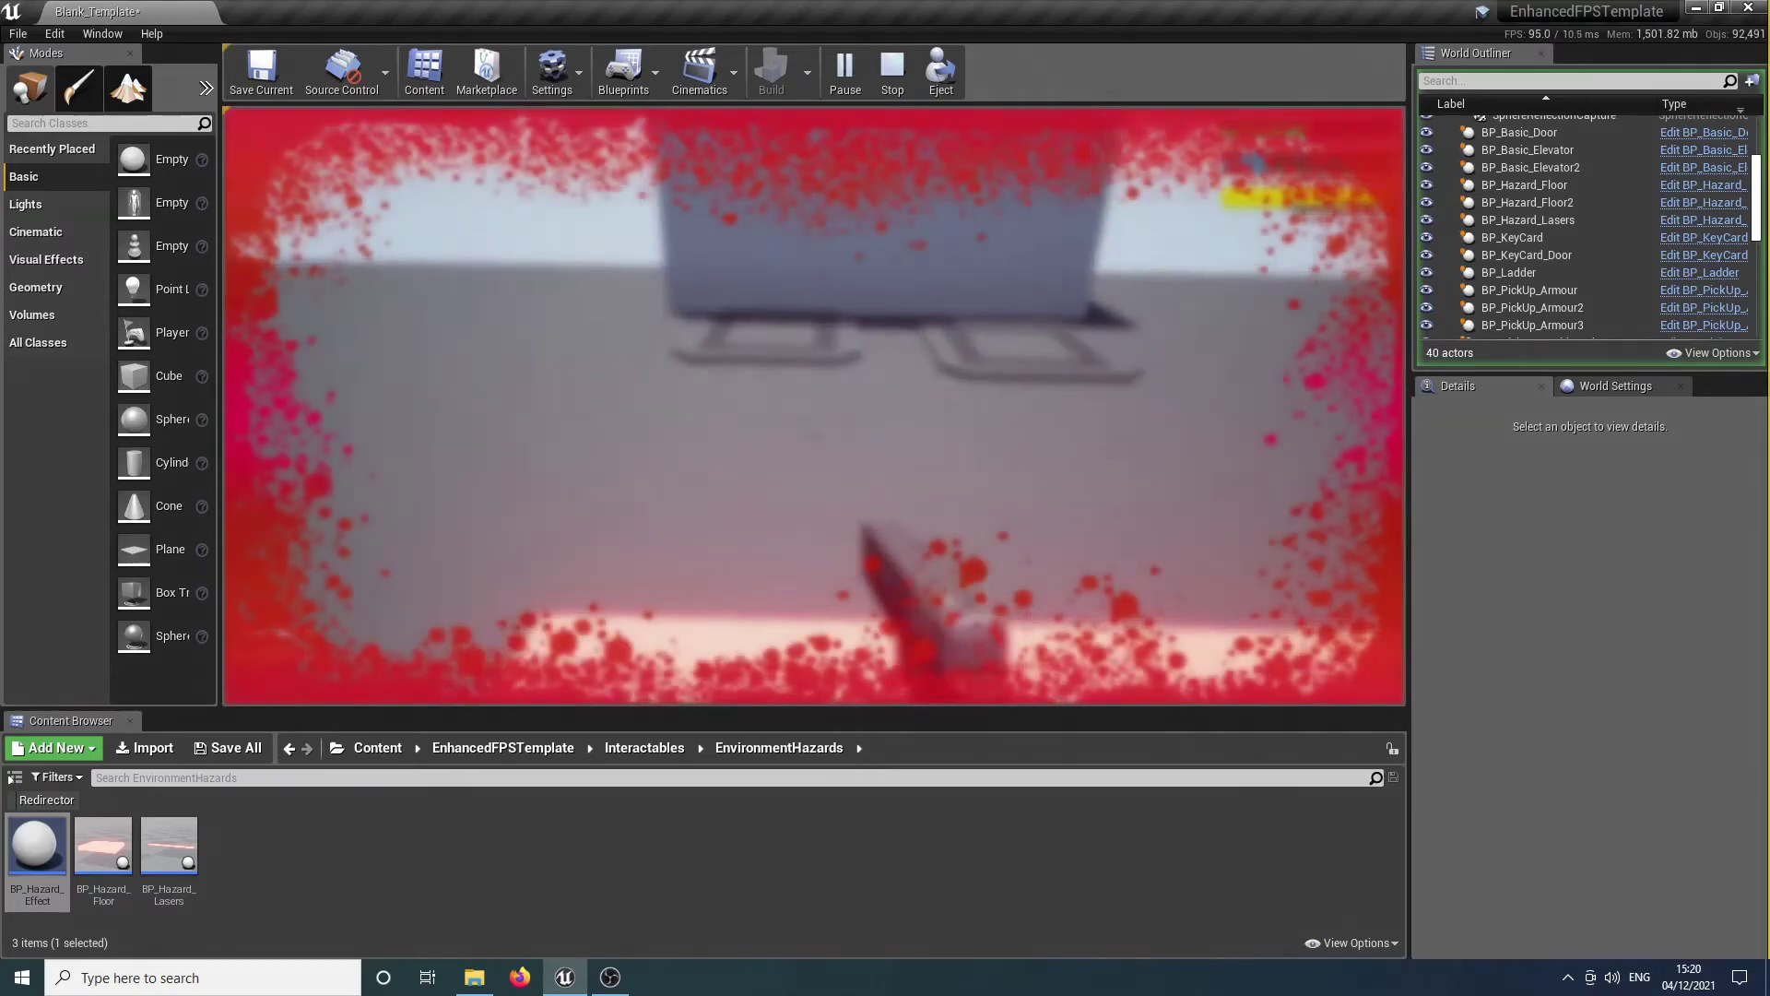
pyautogui.press('a')
pyautogui.press('s')
pyautogui.press('w')
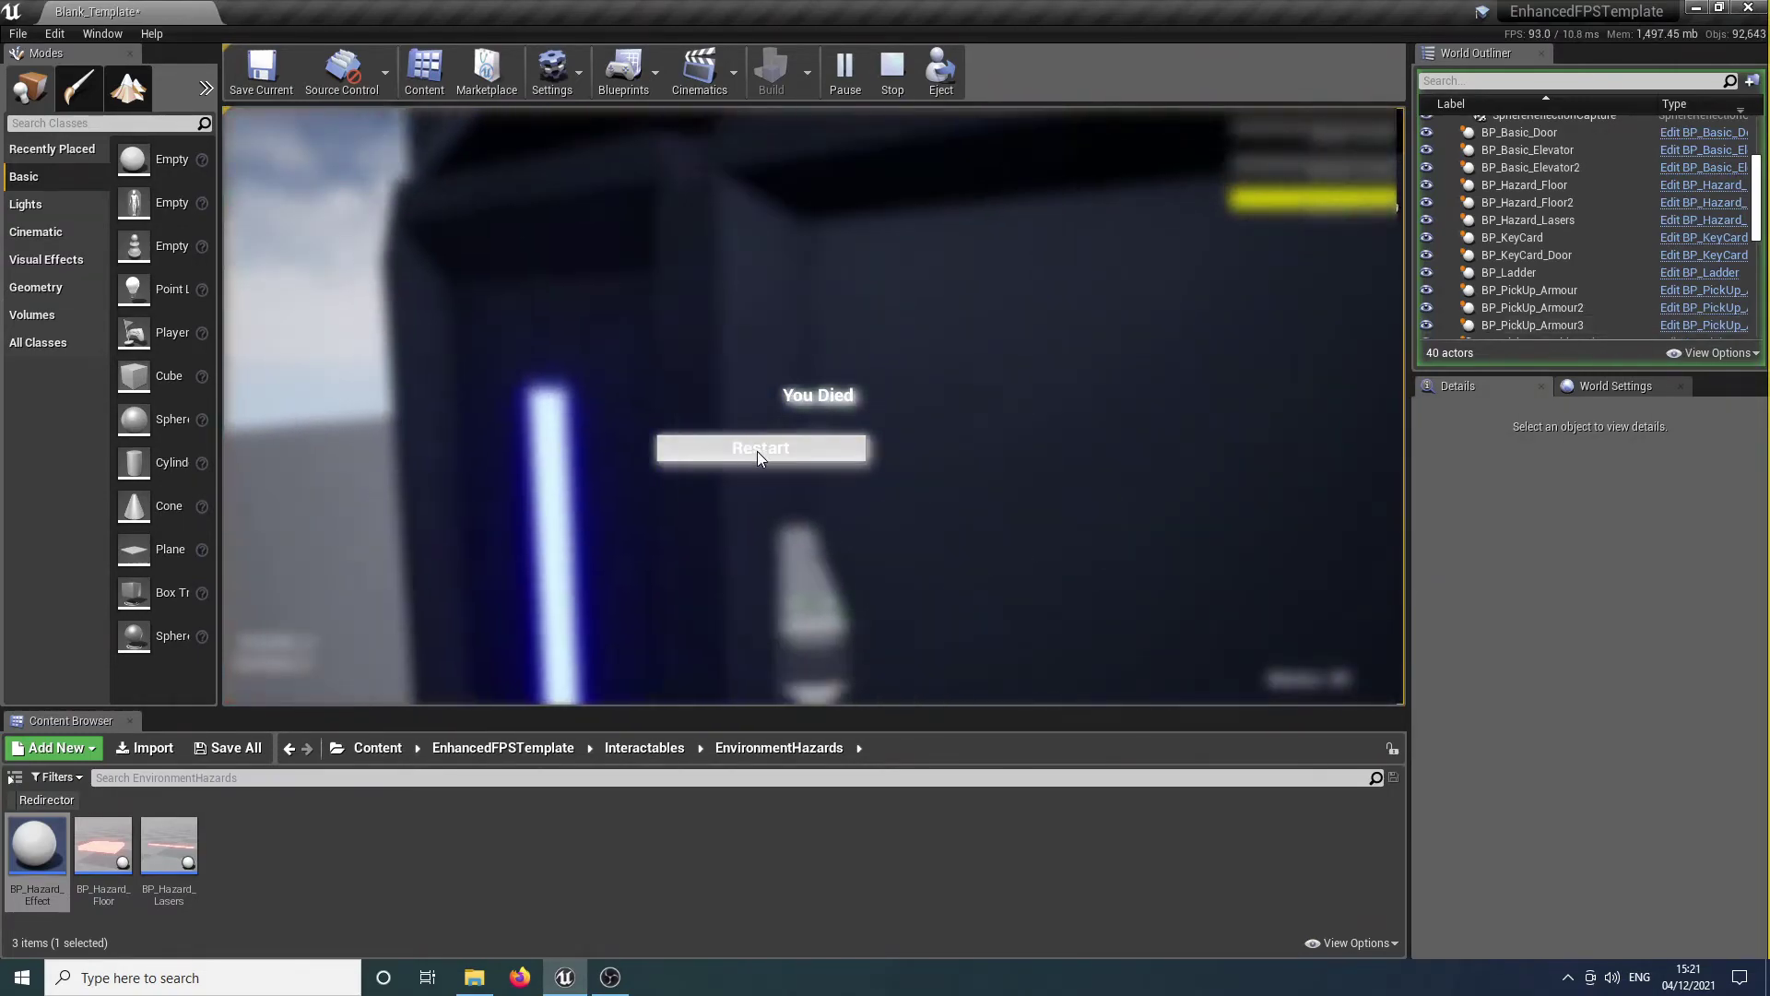
# Restart the game, walk up to the laser doorway to view the hazards beyond it, and back away.
pyautogui.click(758, 450)
pyautogui.press('w')
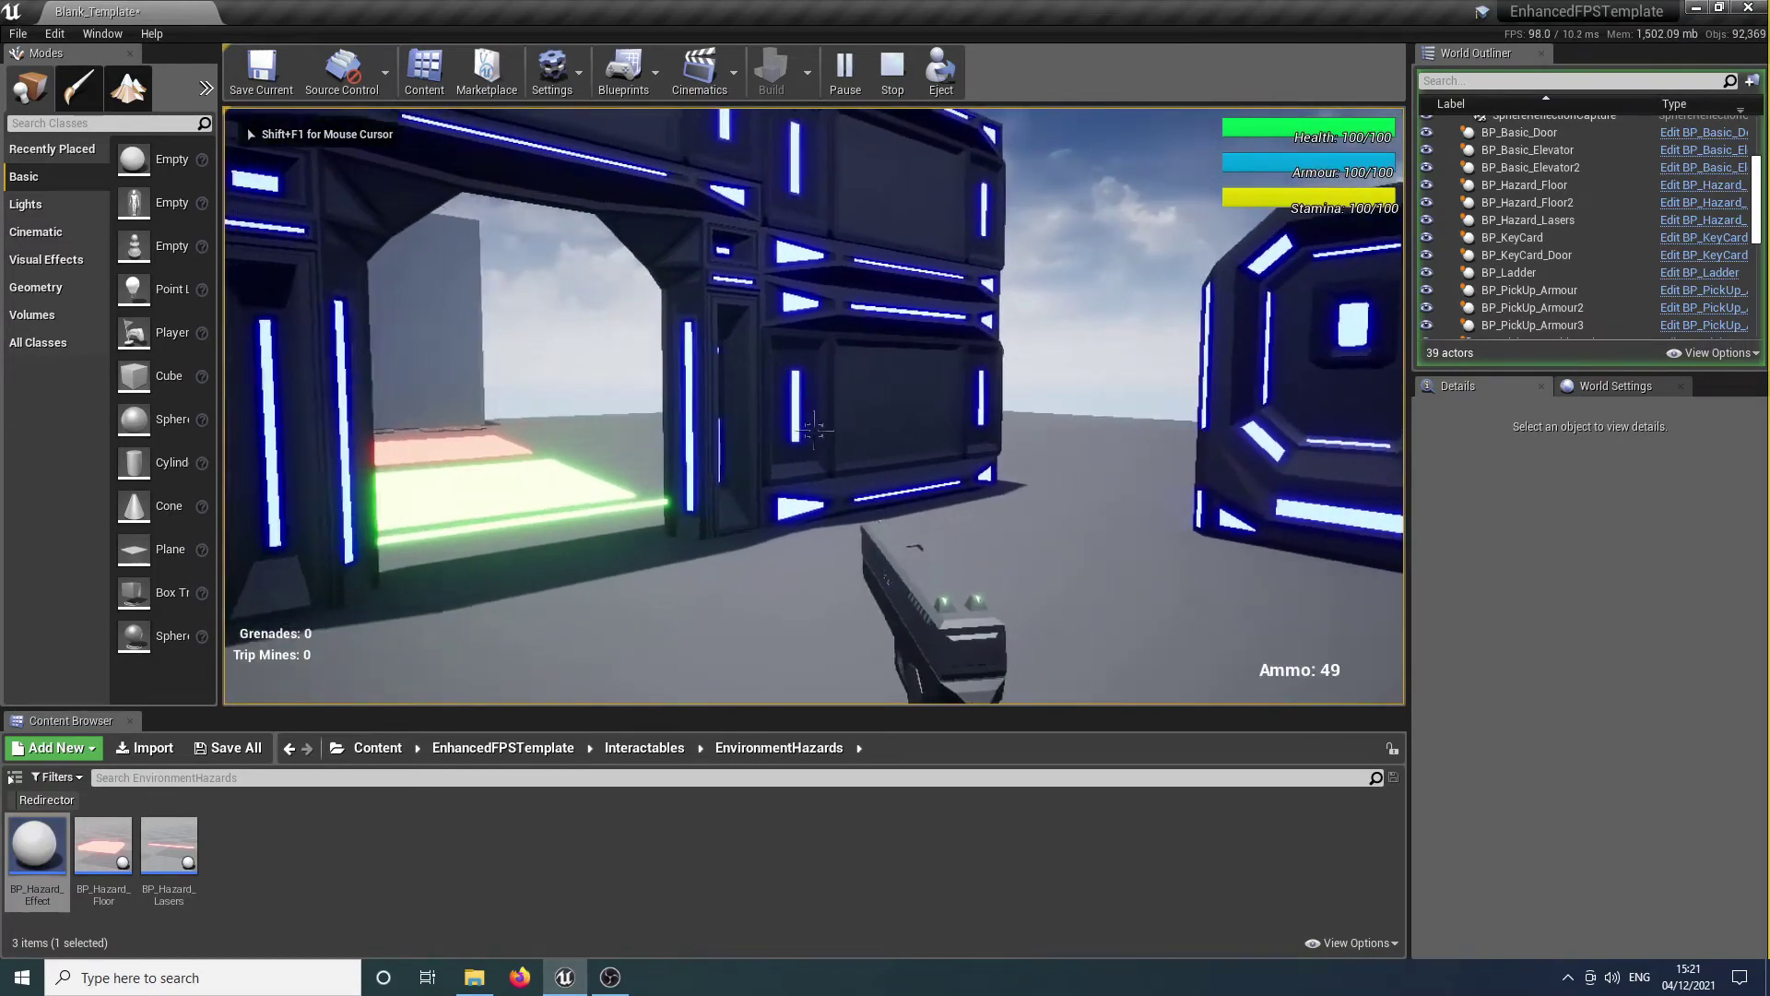
pyautogui.press('s')
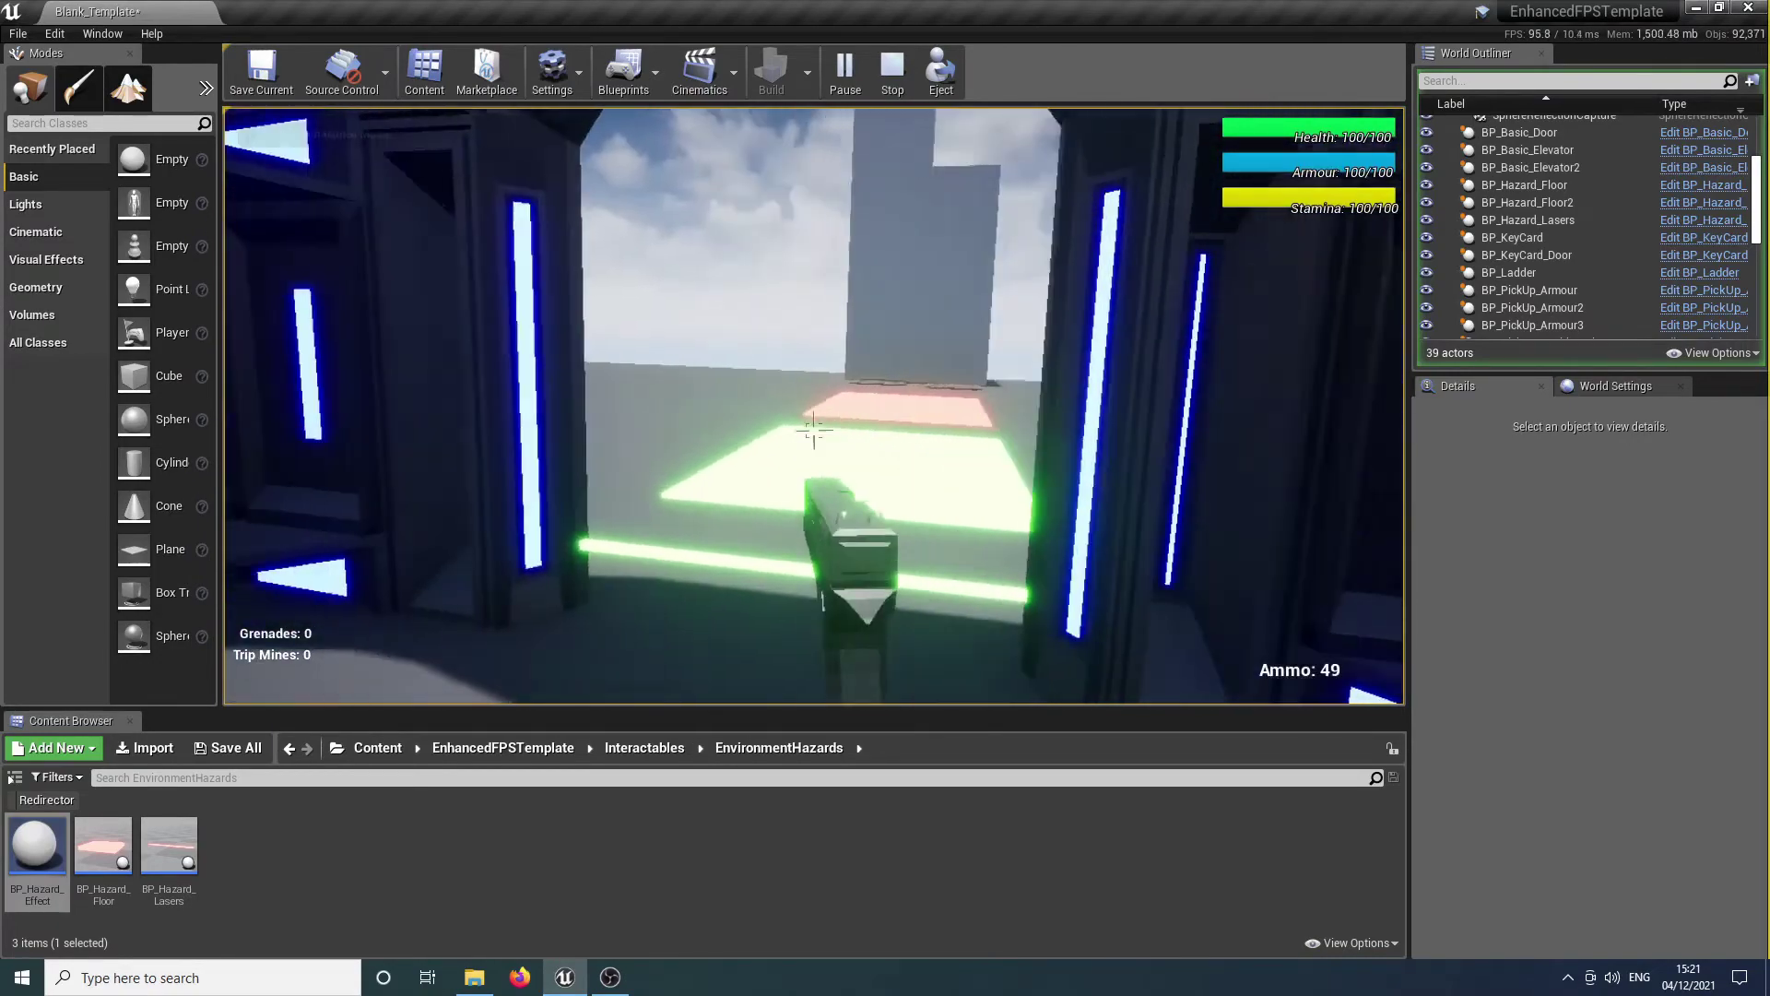
pyautogui.press('w')
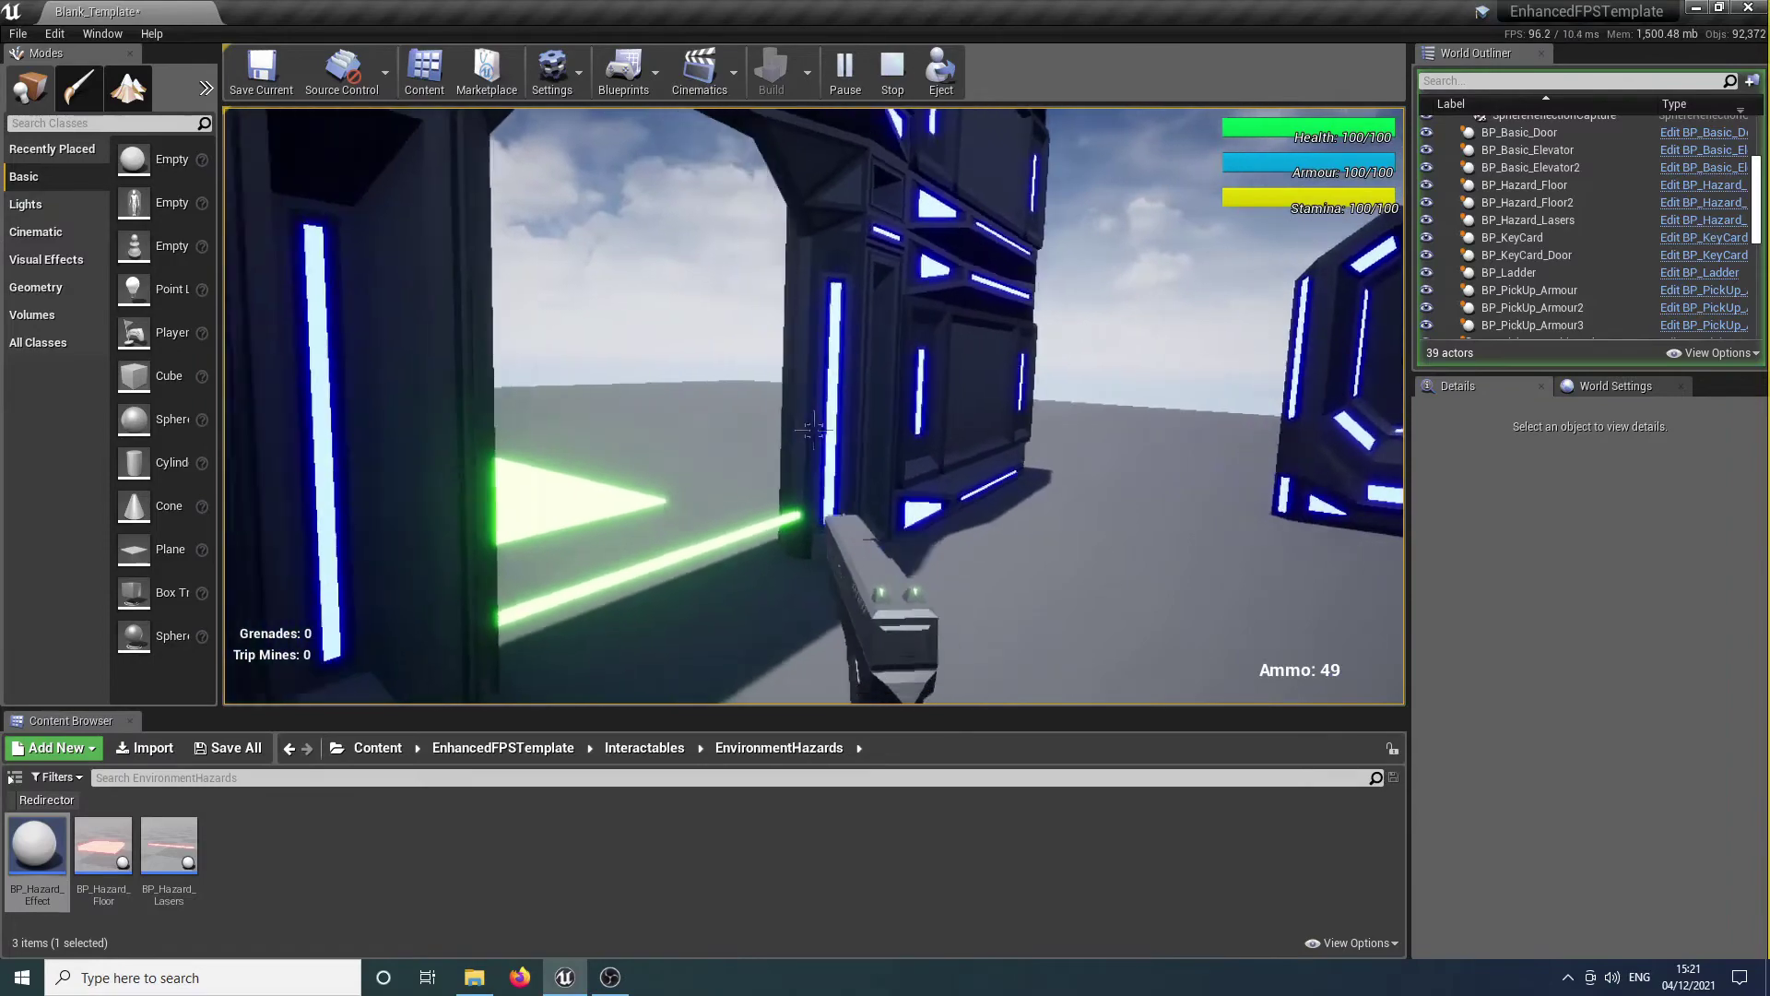
pyautogui.press('s')
pyautogui.press('s')
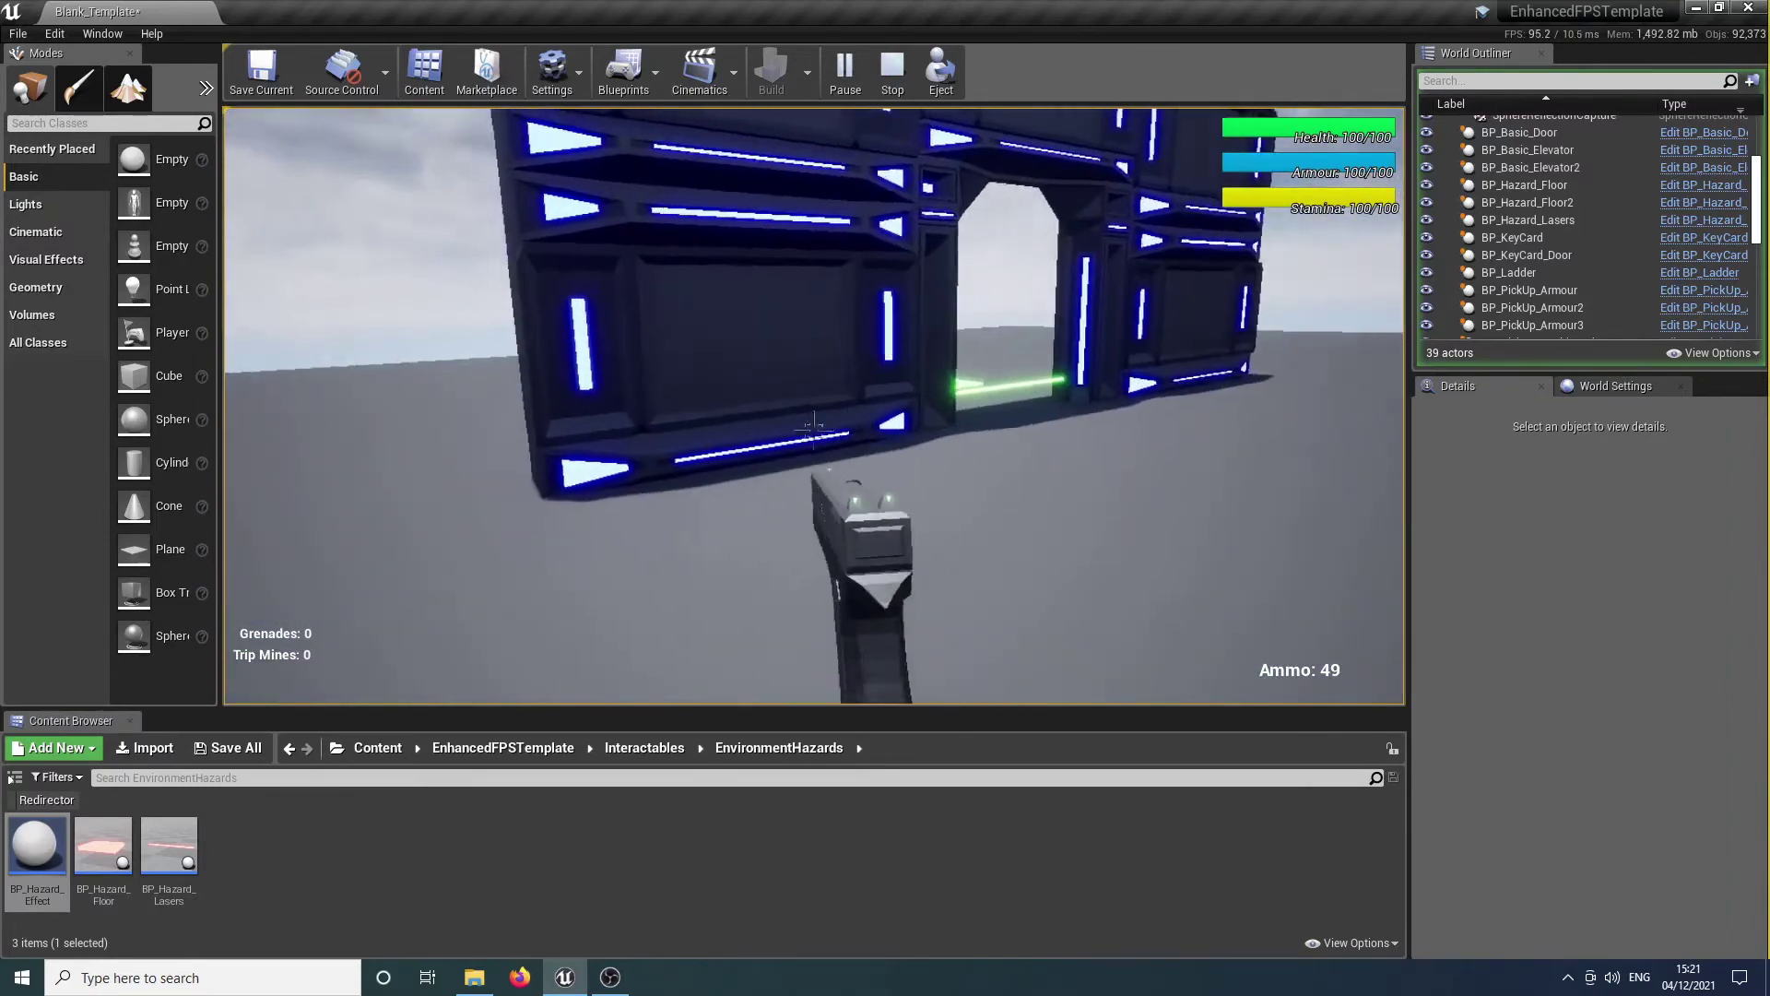
# Walk around the wall to view both floor hazards and the laser doorway from each side, and end the play session.
pyautogui.press('a')
pyautogui.press('a')
pyautogui.press('w')
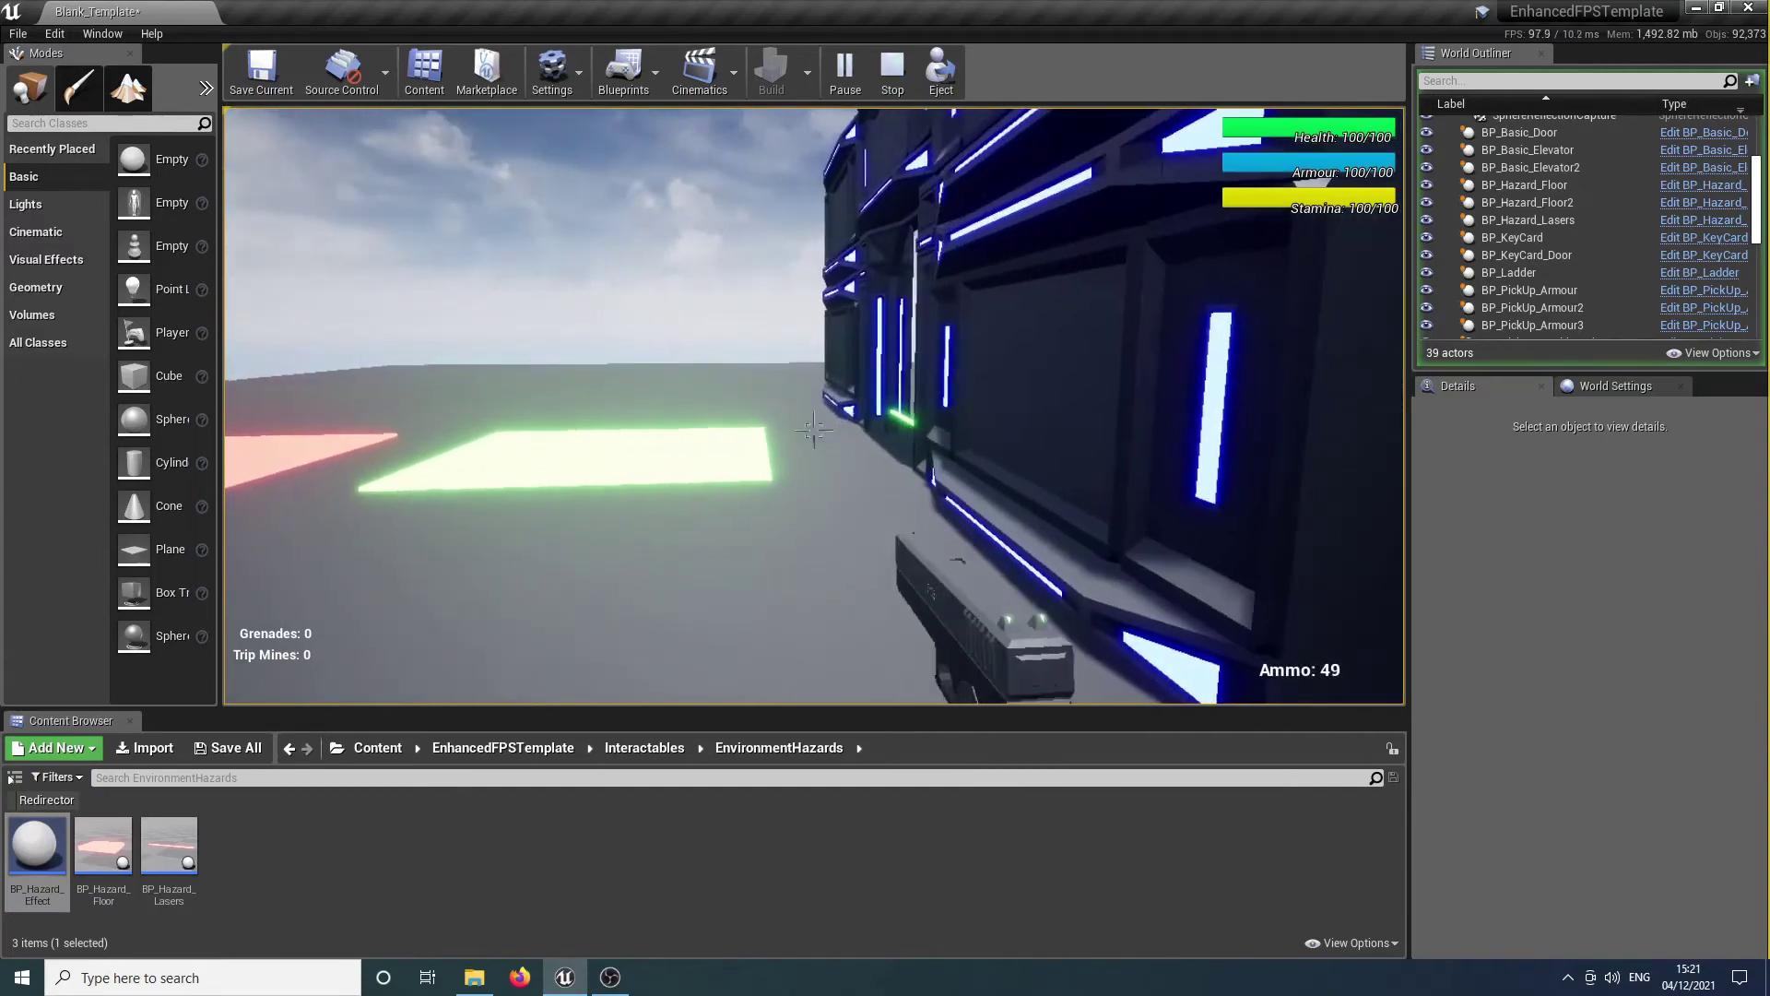
pyautogui.press('s')
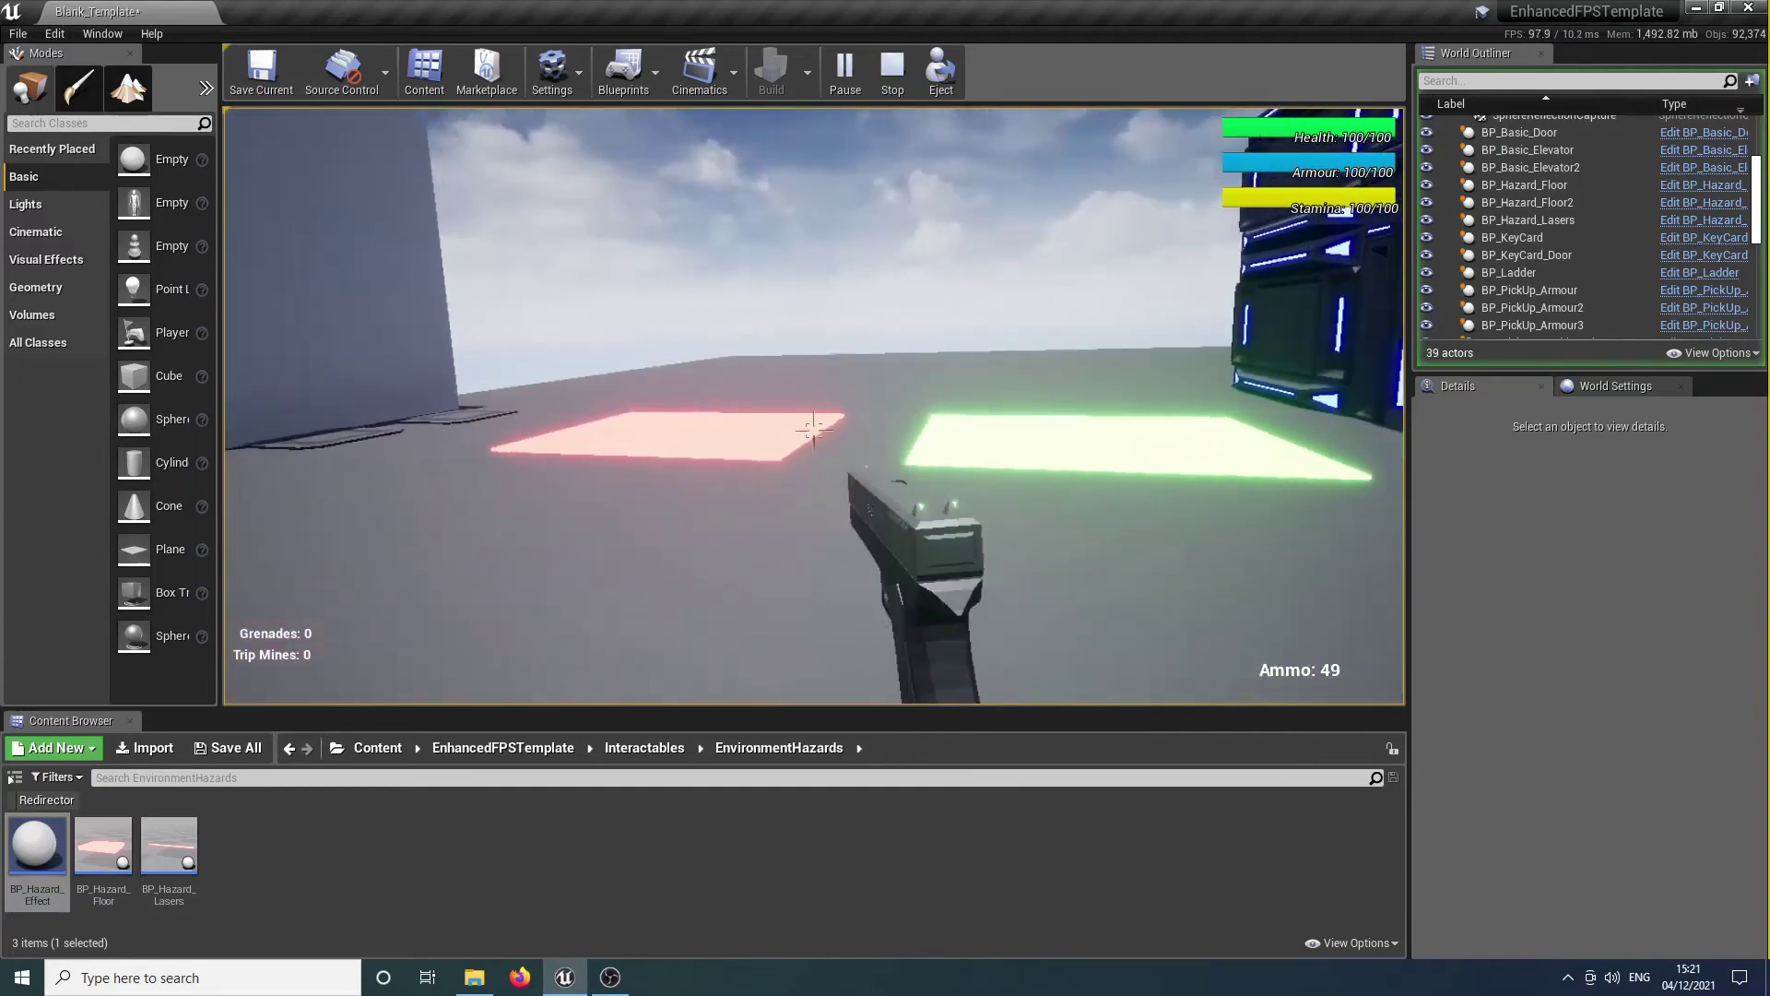
pyautogui.press('d')
pyautogui.press('w')
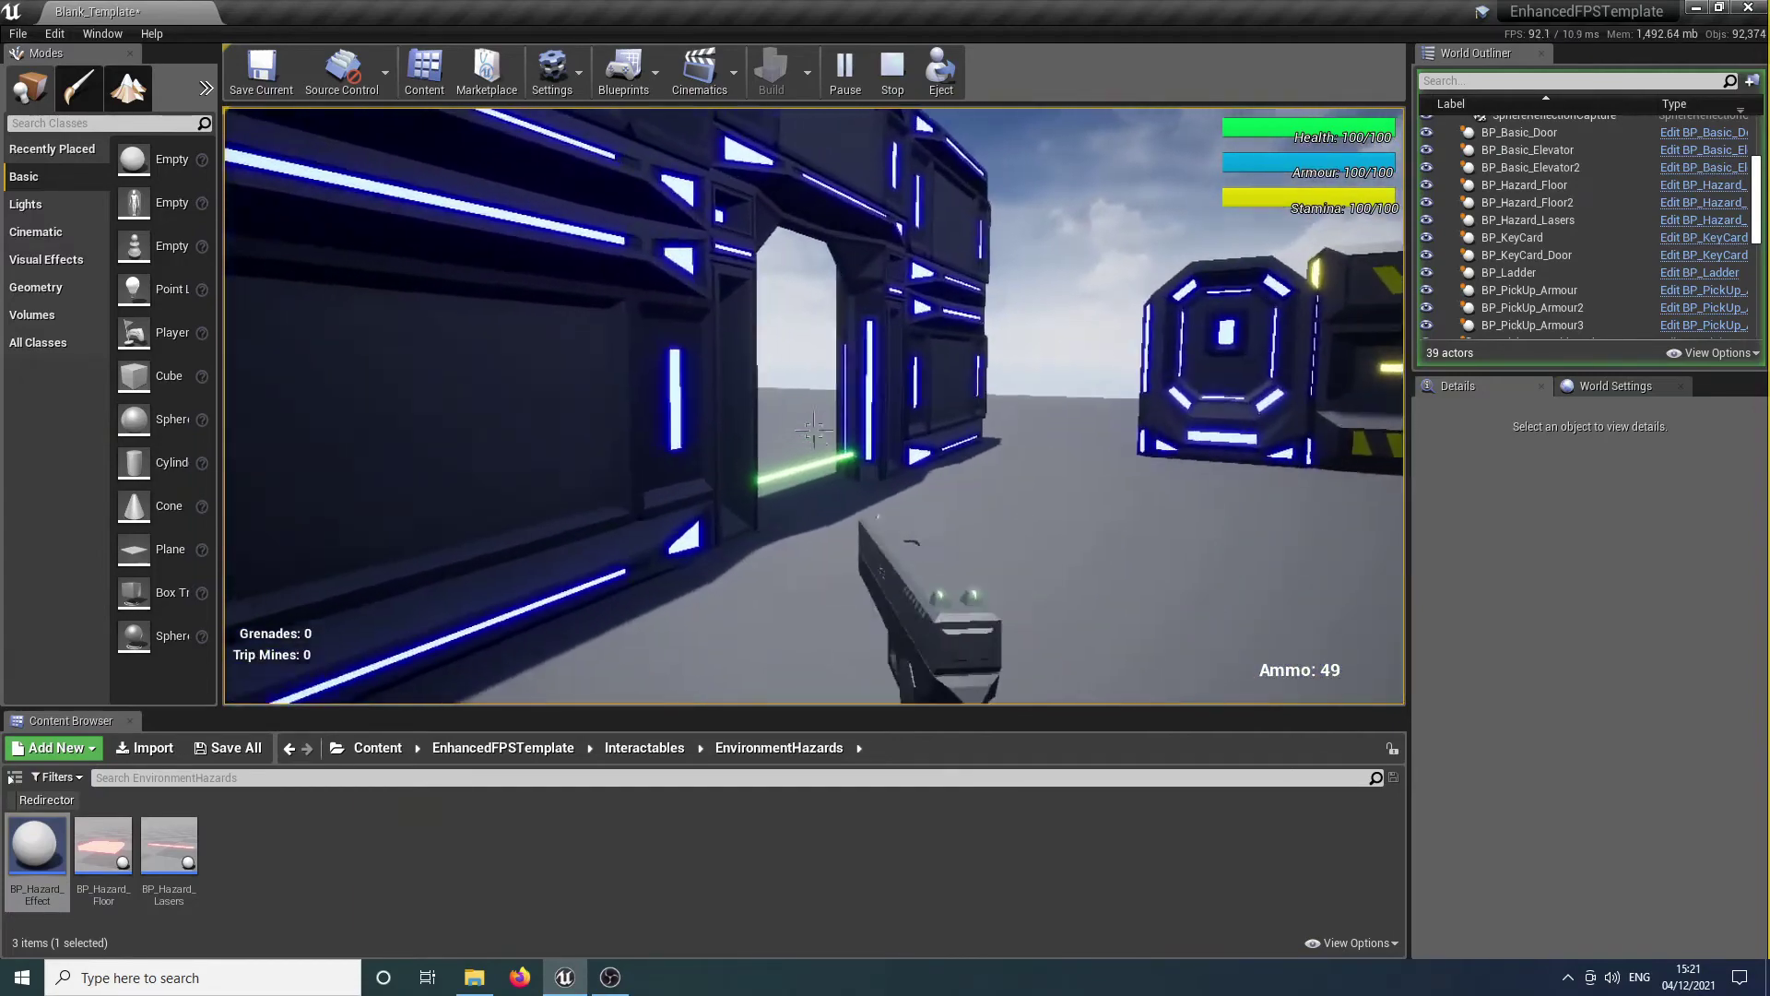
pyautogui.press('d')
pyautogui.press('a')
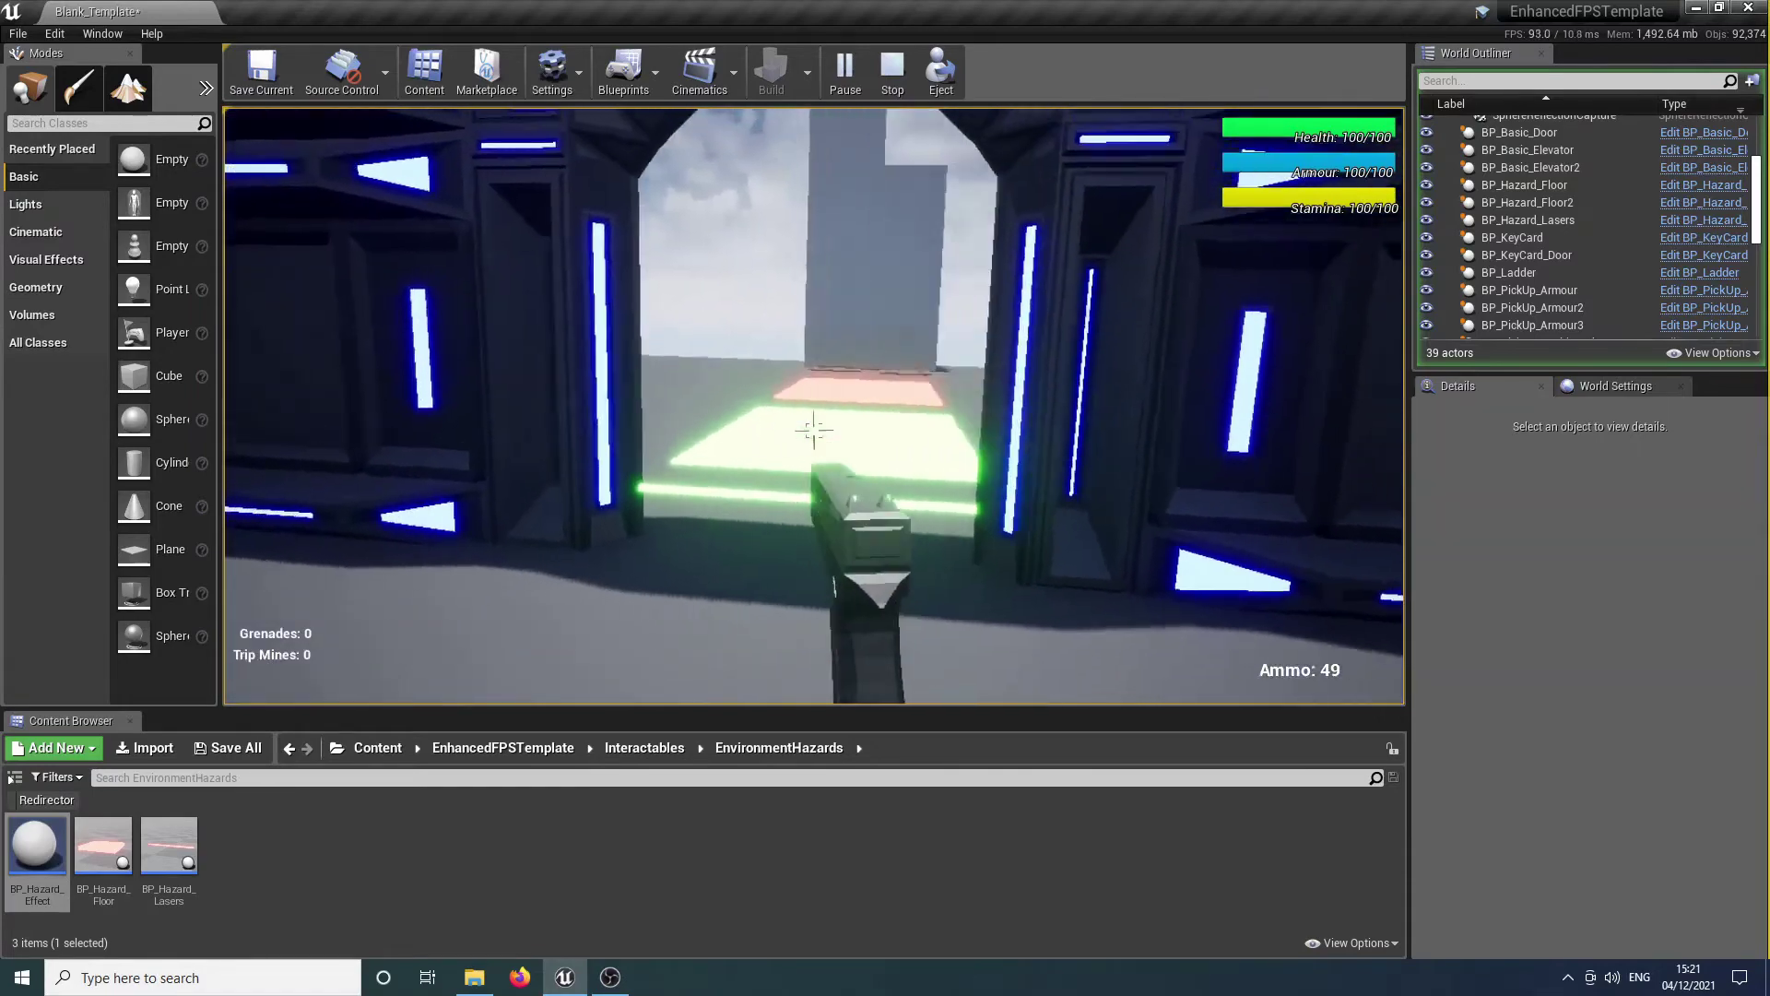
pyautogui.press('s')
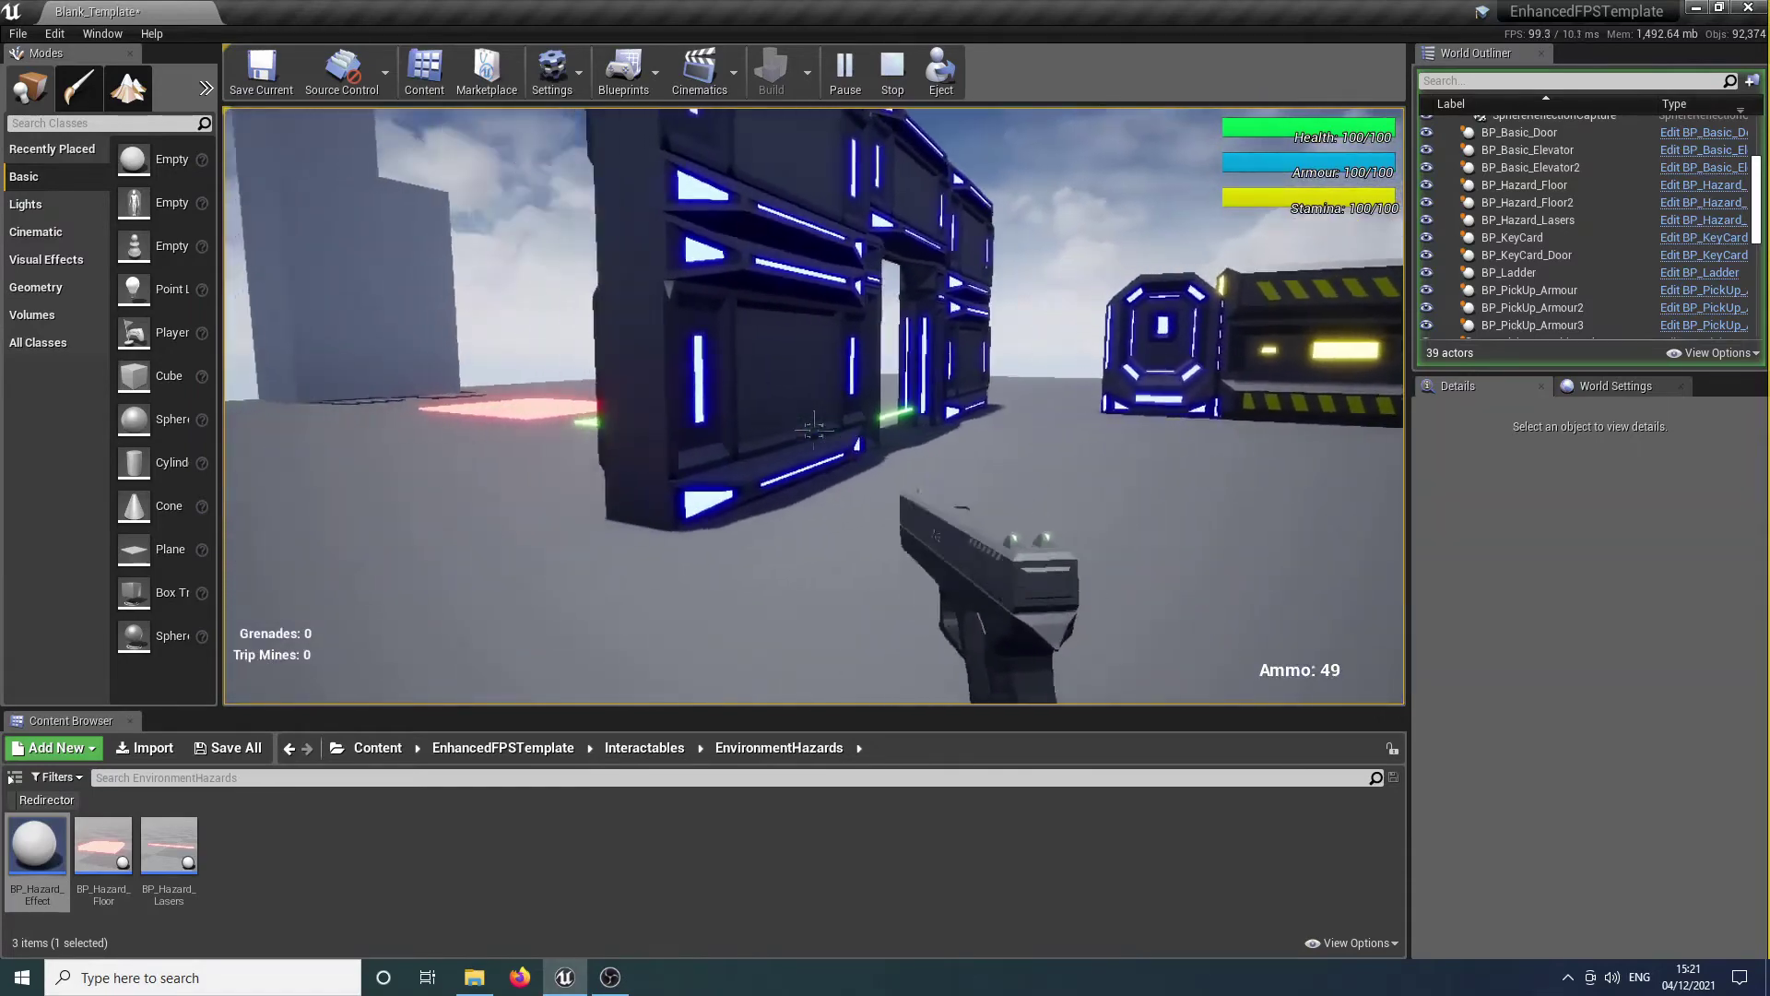
pyautogui.press('a')
pyautogui.press('w')
pyautogui.press('Escape')
# Duplicate the red floor hazard and move the copy along X to about -935.6, onto the open floor.
pyautogui.moveTo(763, 482); pyautogui.dragTo(701, 592, button='right')
pyautogui.press('s')
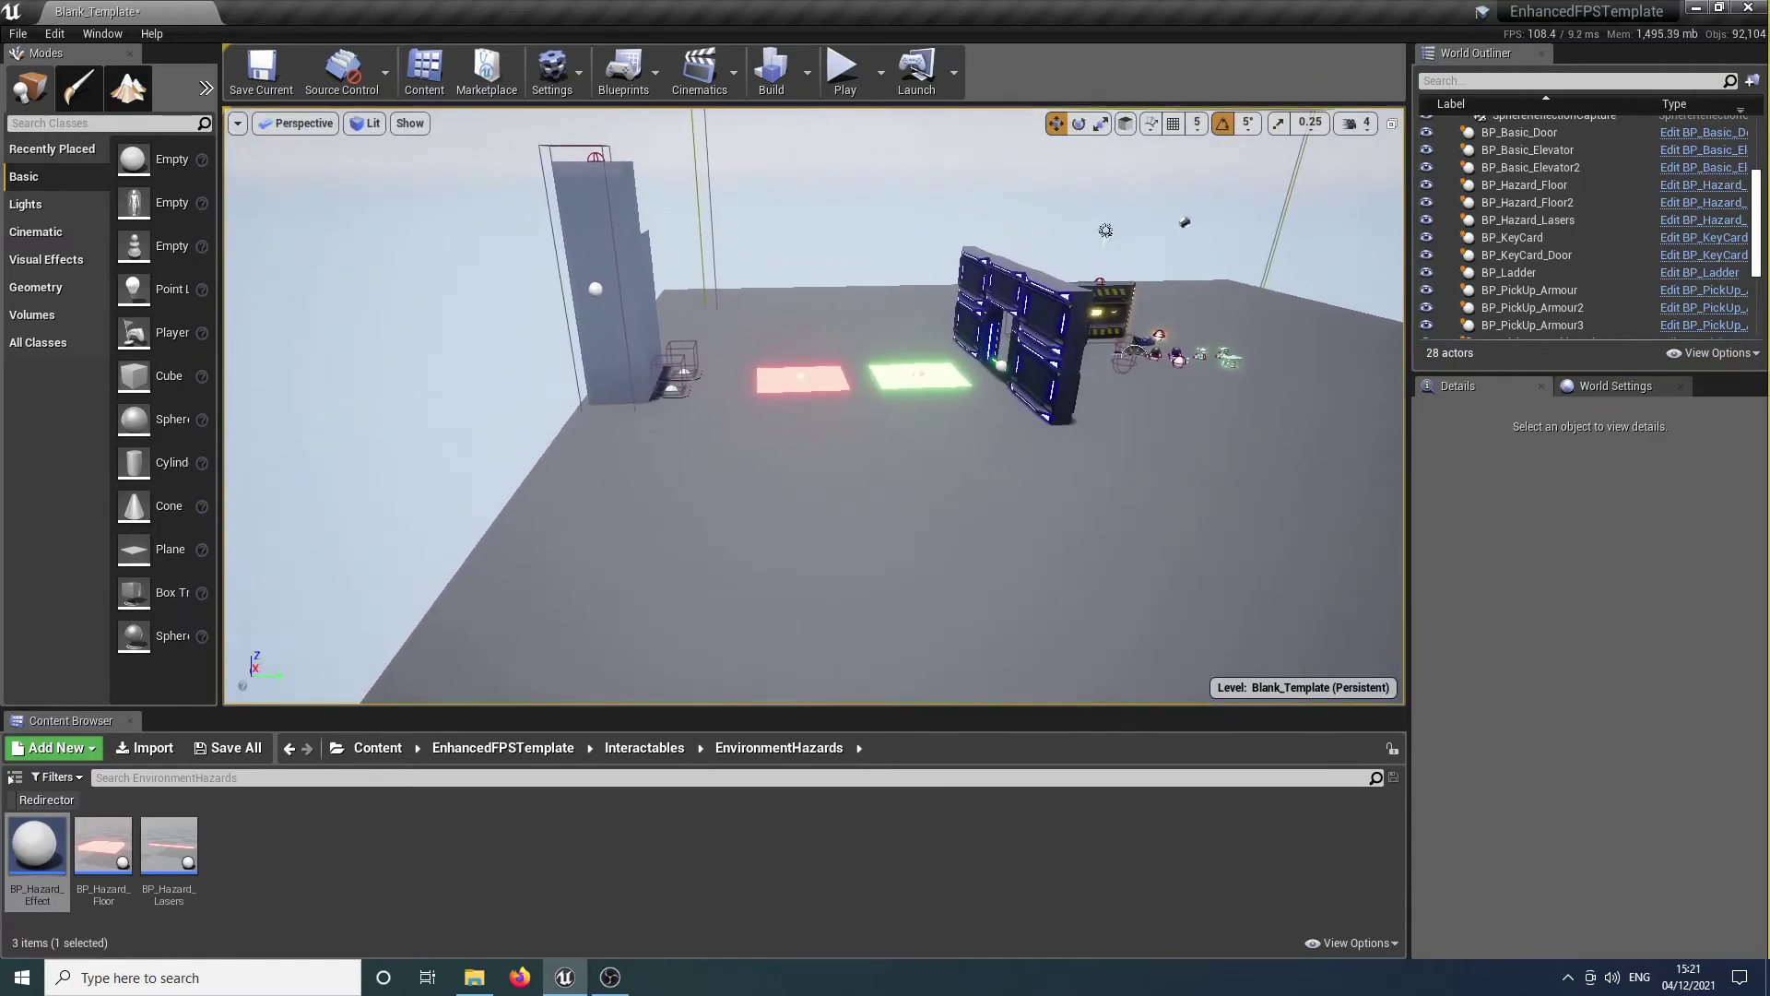
pyautogui.press('d')
pyautogui.moveTo(756, 387); pyautogui.dragTo(724, 433, button='right')
pyautogui.press('w')
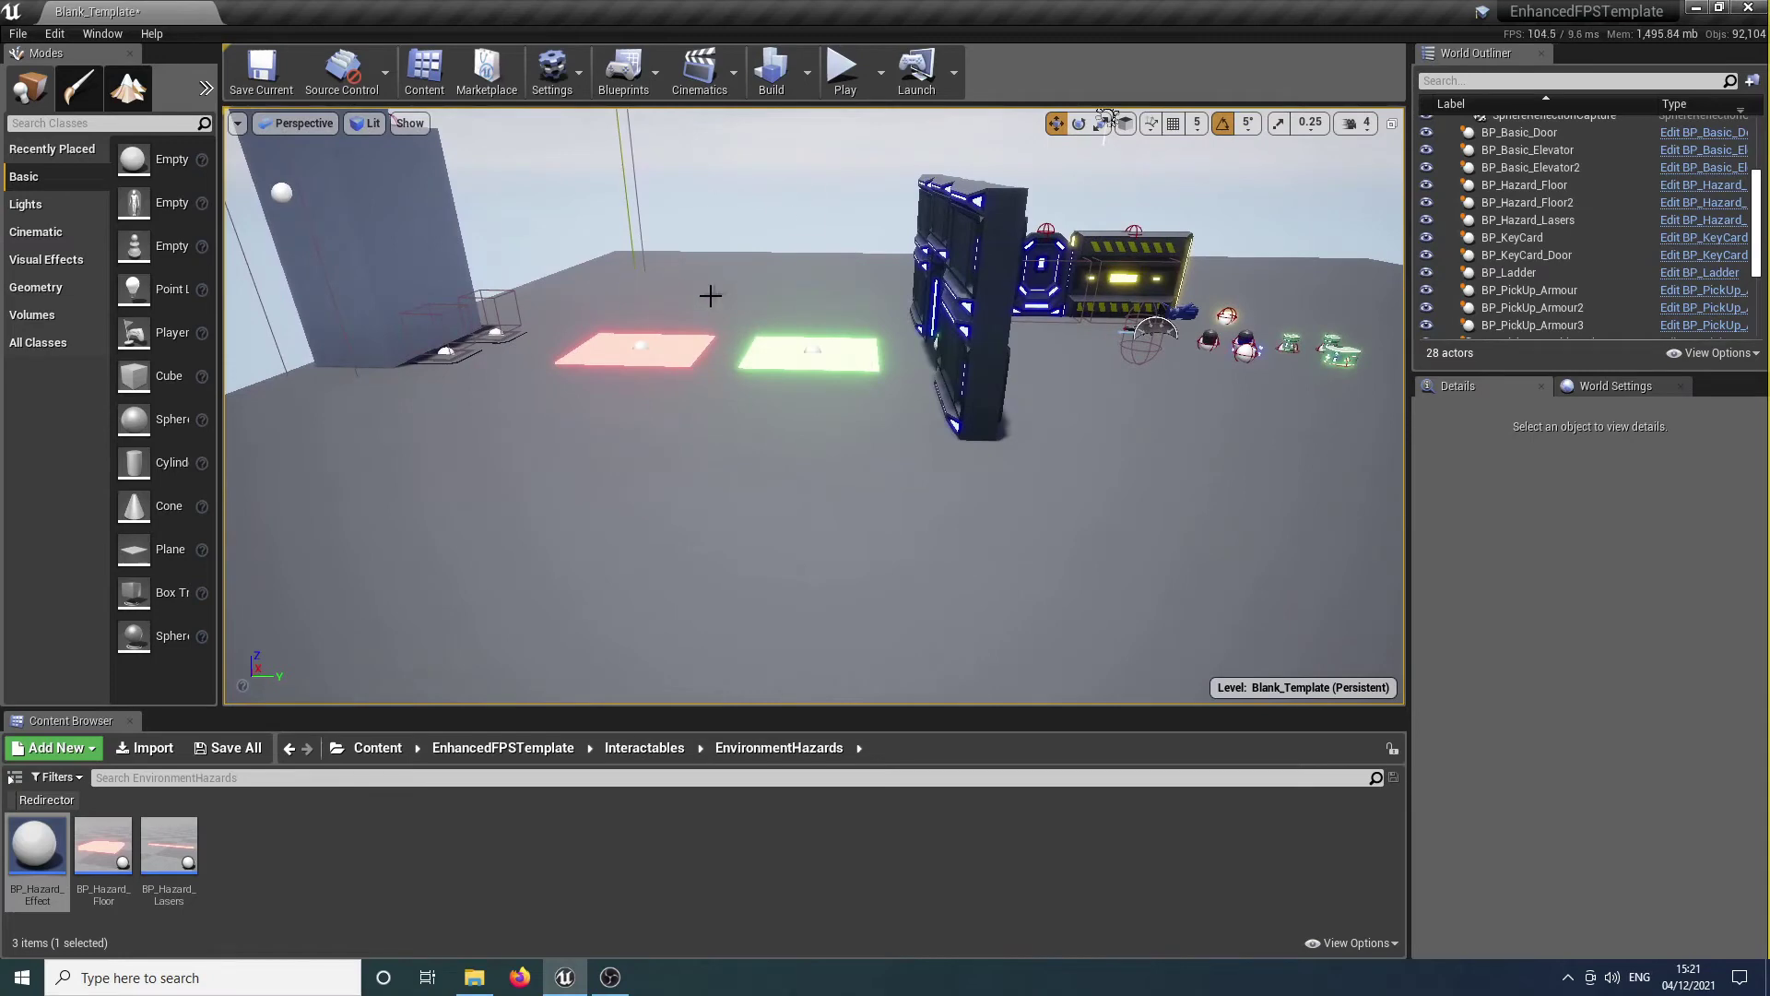
pyautogui.click(632, 354)
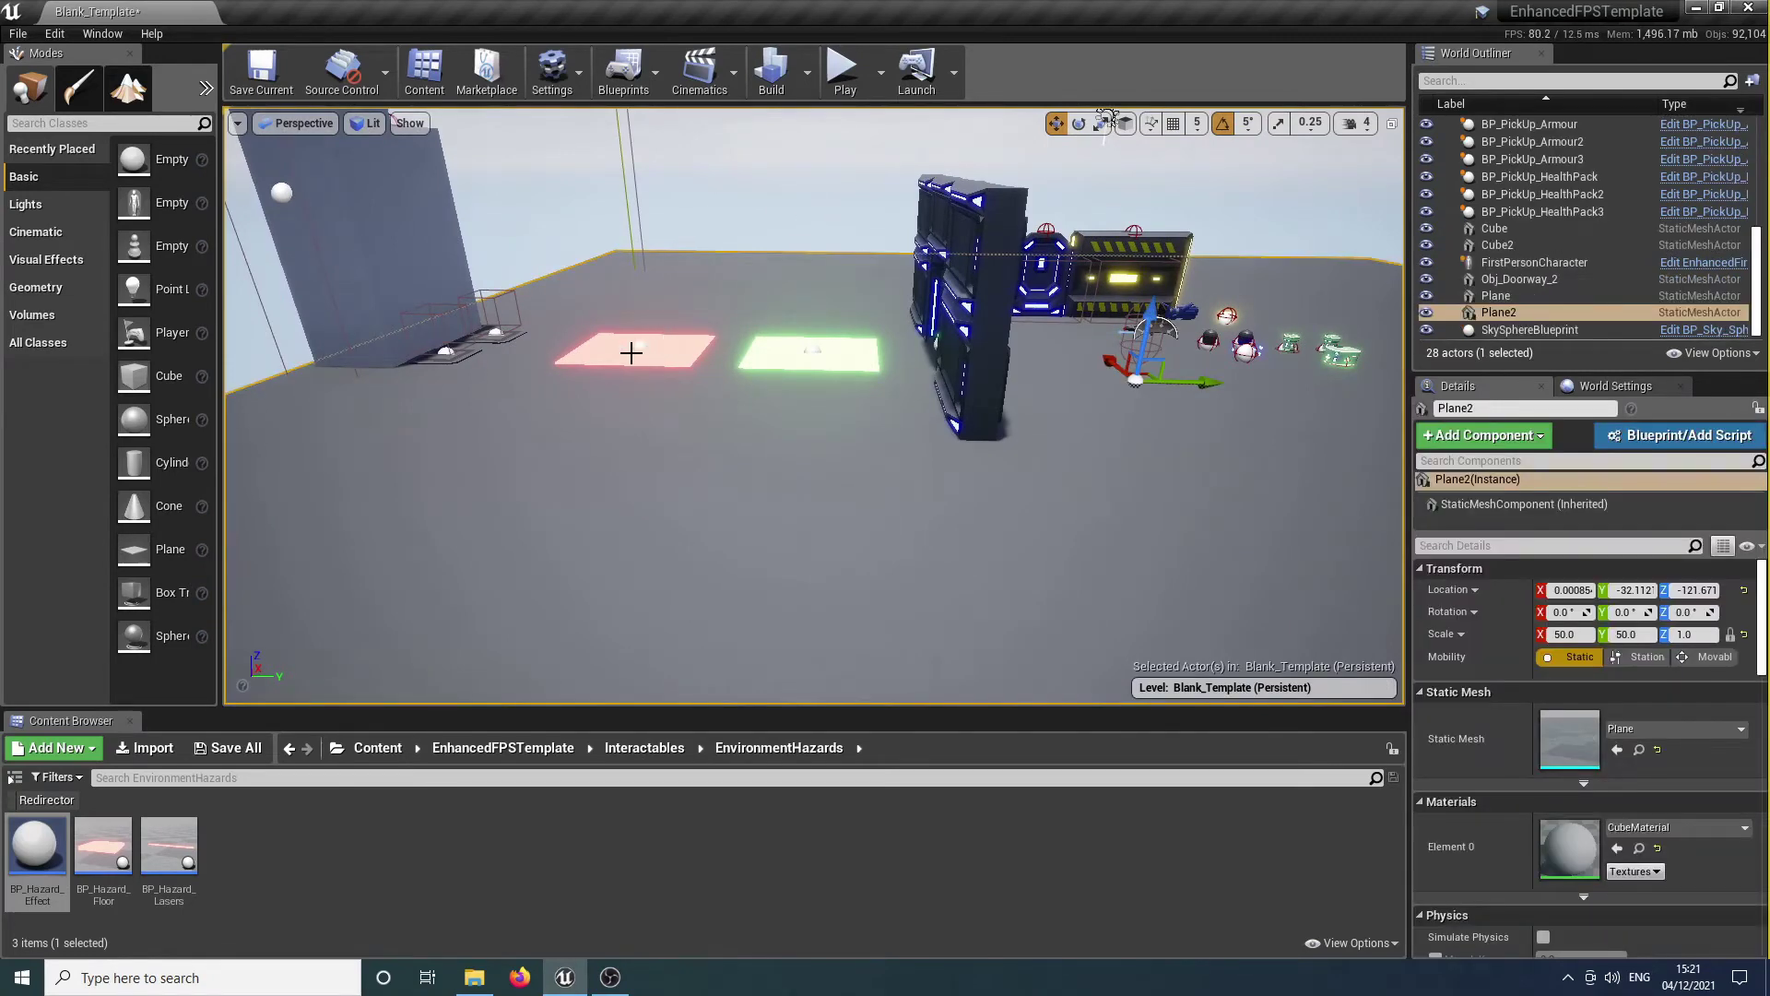
pyautogui.click(643, 348)
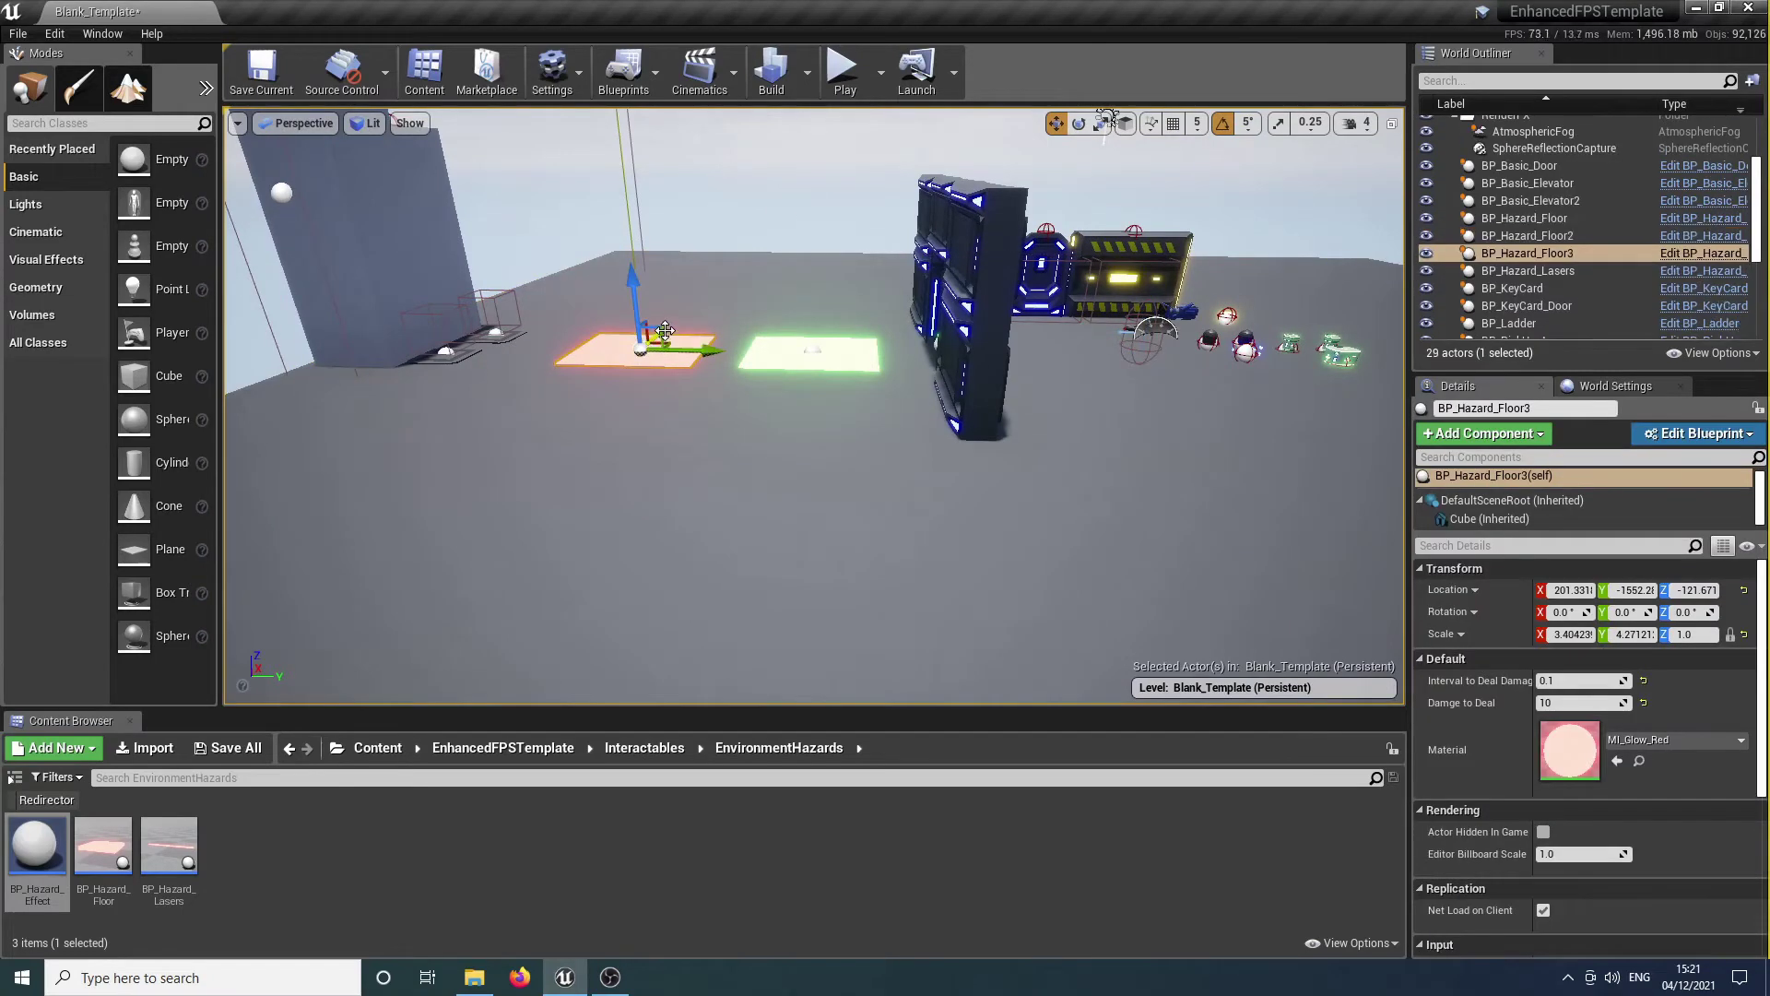
pyautogui.moveTo(651, 349); pyautogui.dragTo(538, 489)
# Add a cube beside the copied hazard, scale it to about 3.3 × 1.8 × 3.66, and duplicate it onto the hazard's opposite side.
pyautogui.scroll(-3, 635, 458)
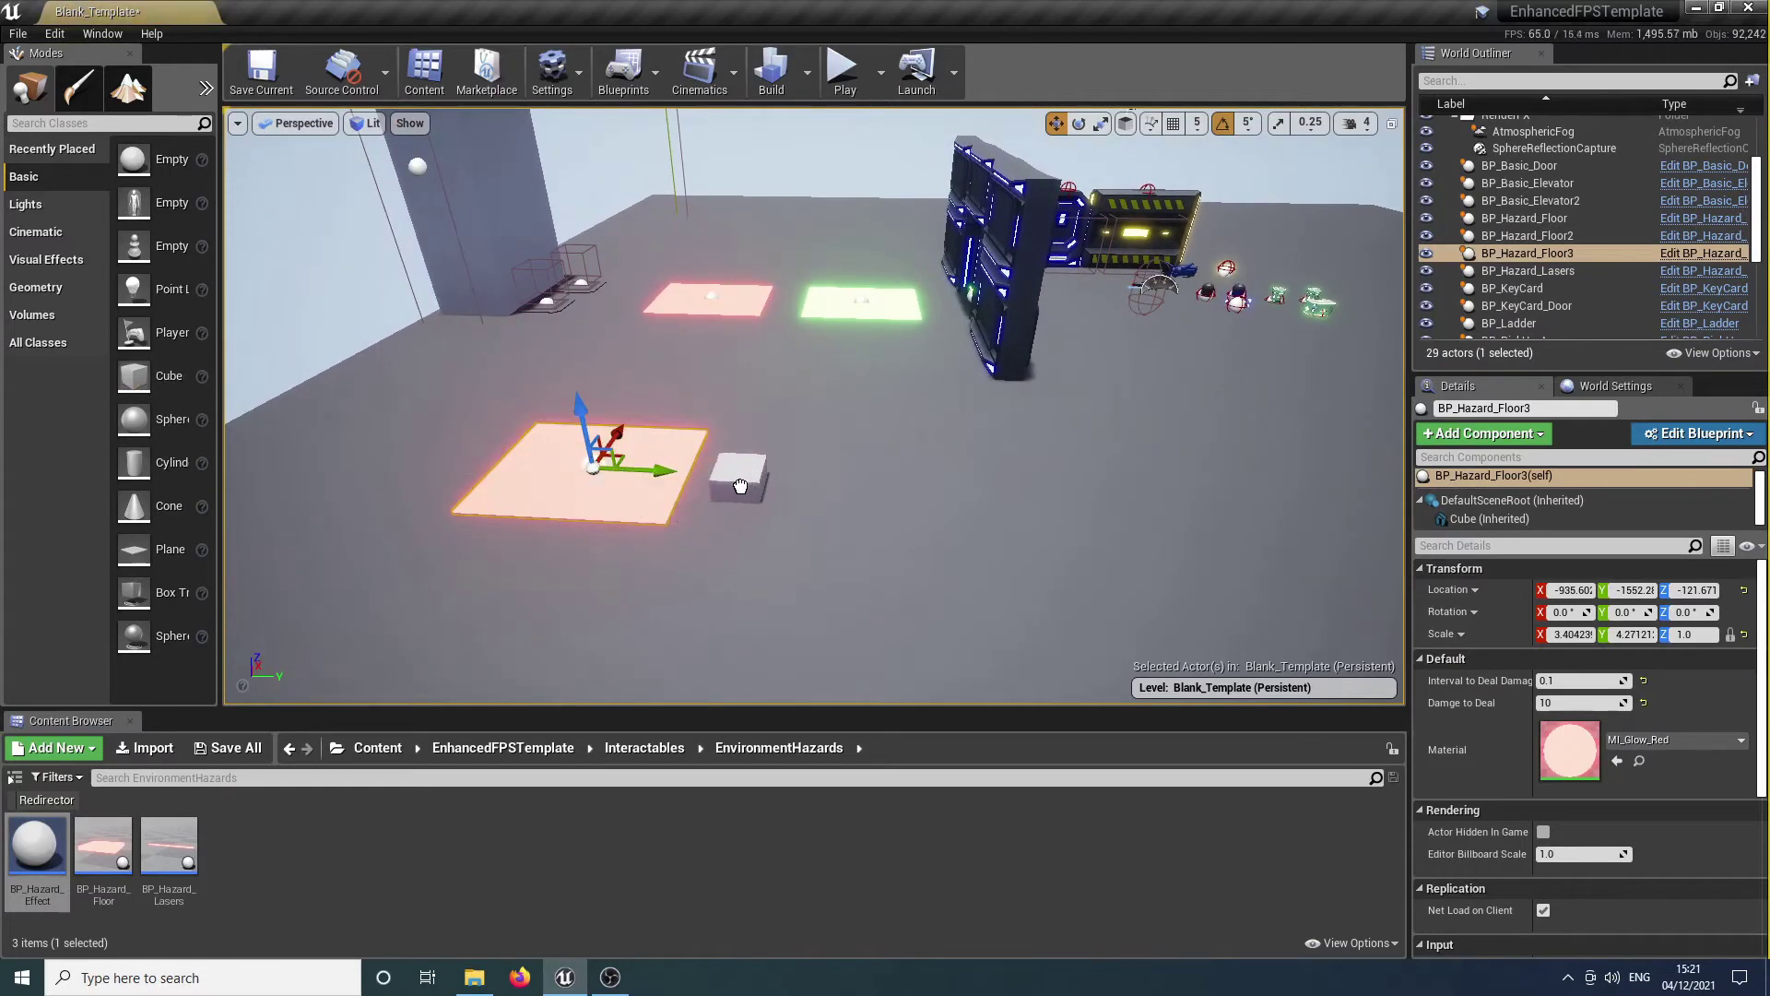
pyautogui.press('r')
pyautogui.moveTo(698, 478); pyautogui.dragTo(732, 427)
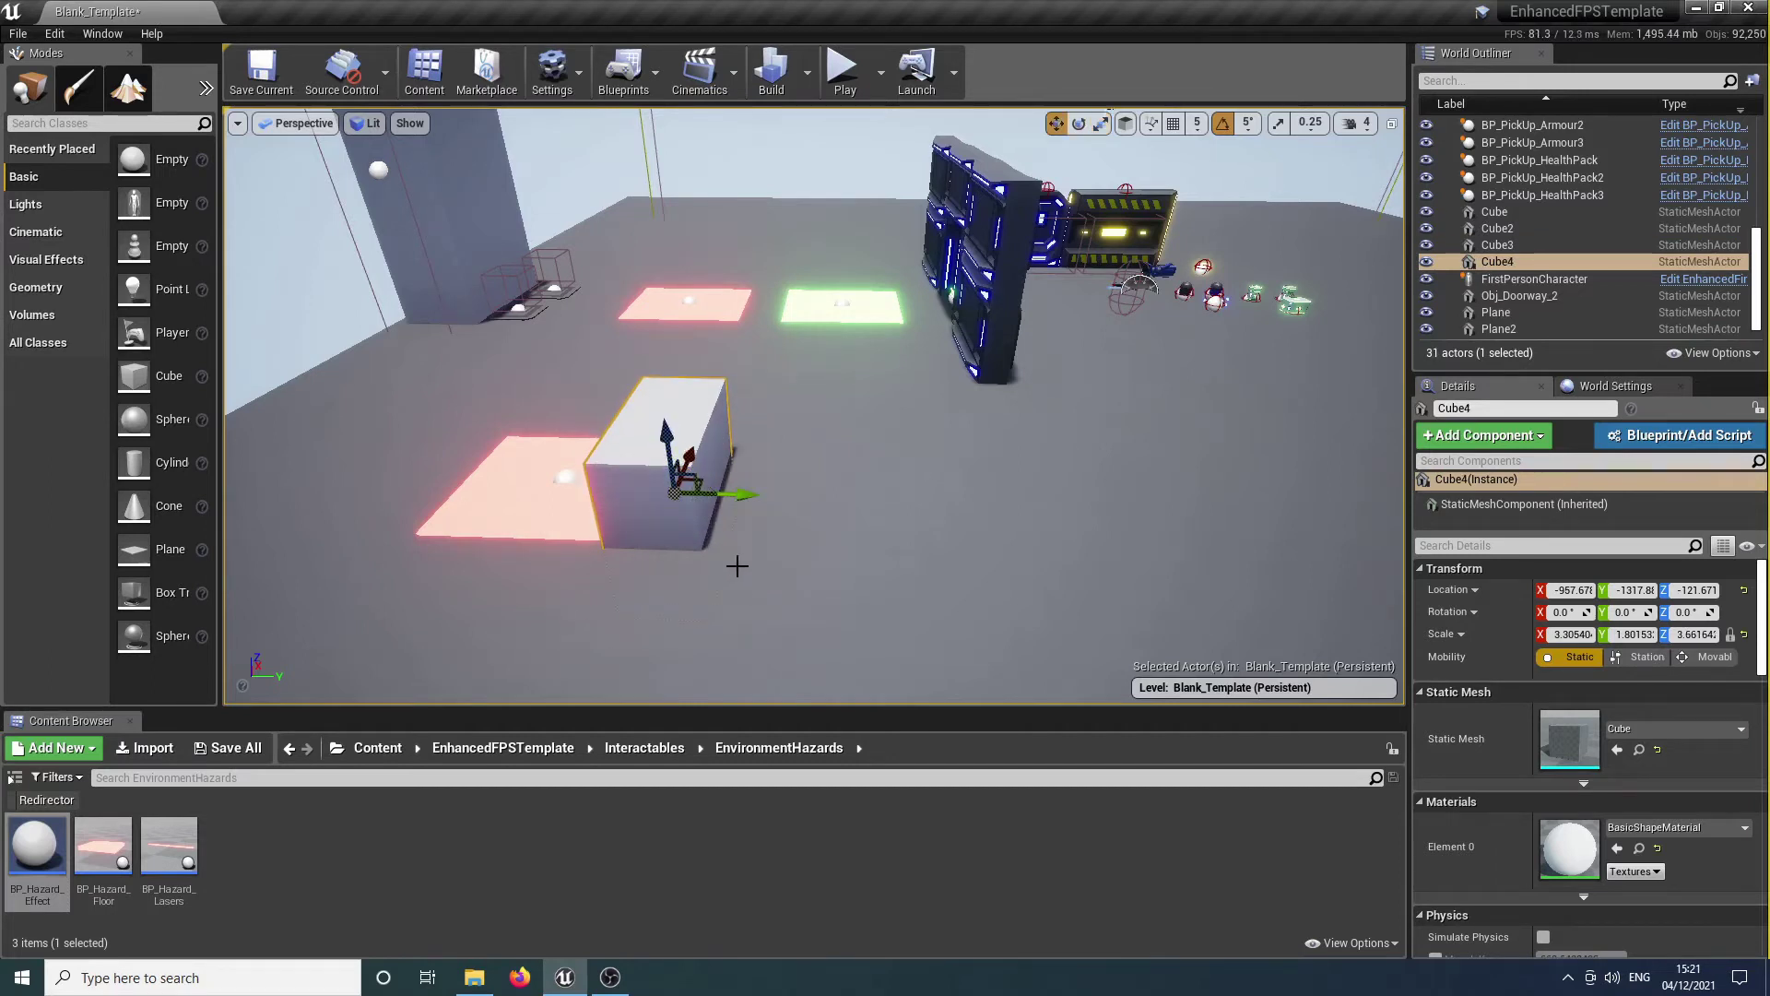
pyautogui.moveTo(738, 446); pyautogui.dragTo(725, 446, button='right')
pyautogui.keyDown('alt'); pyautogui.moveTo(731, 485); pyautogui.dragTo(514, 496); pyautogui.keyUp('alt')
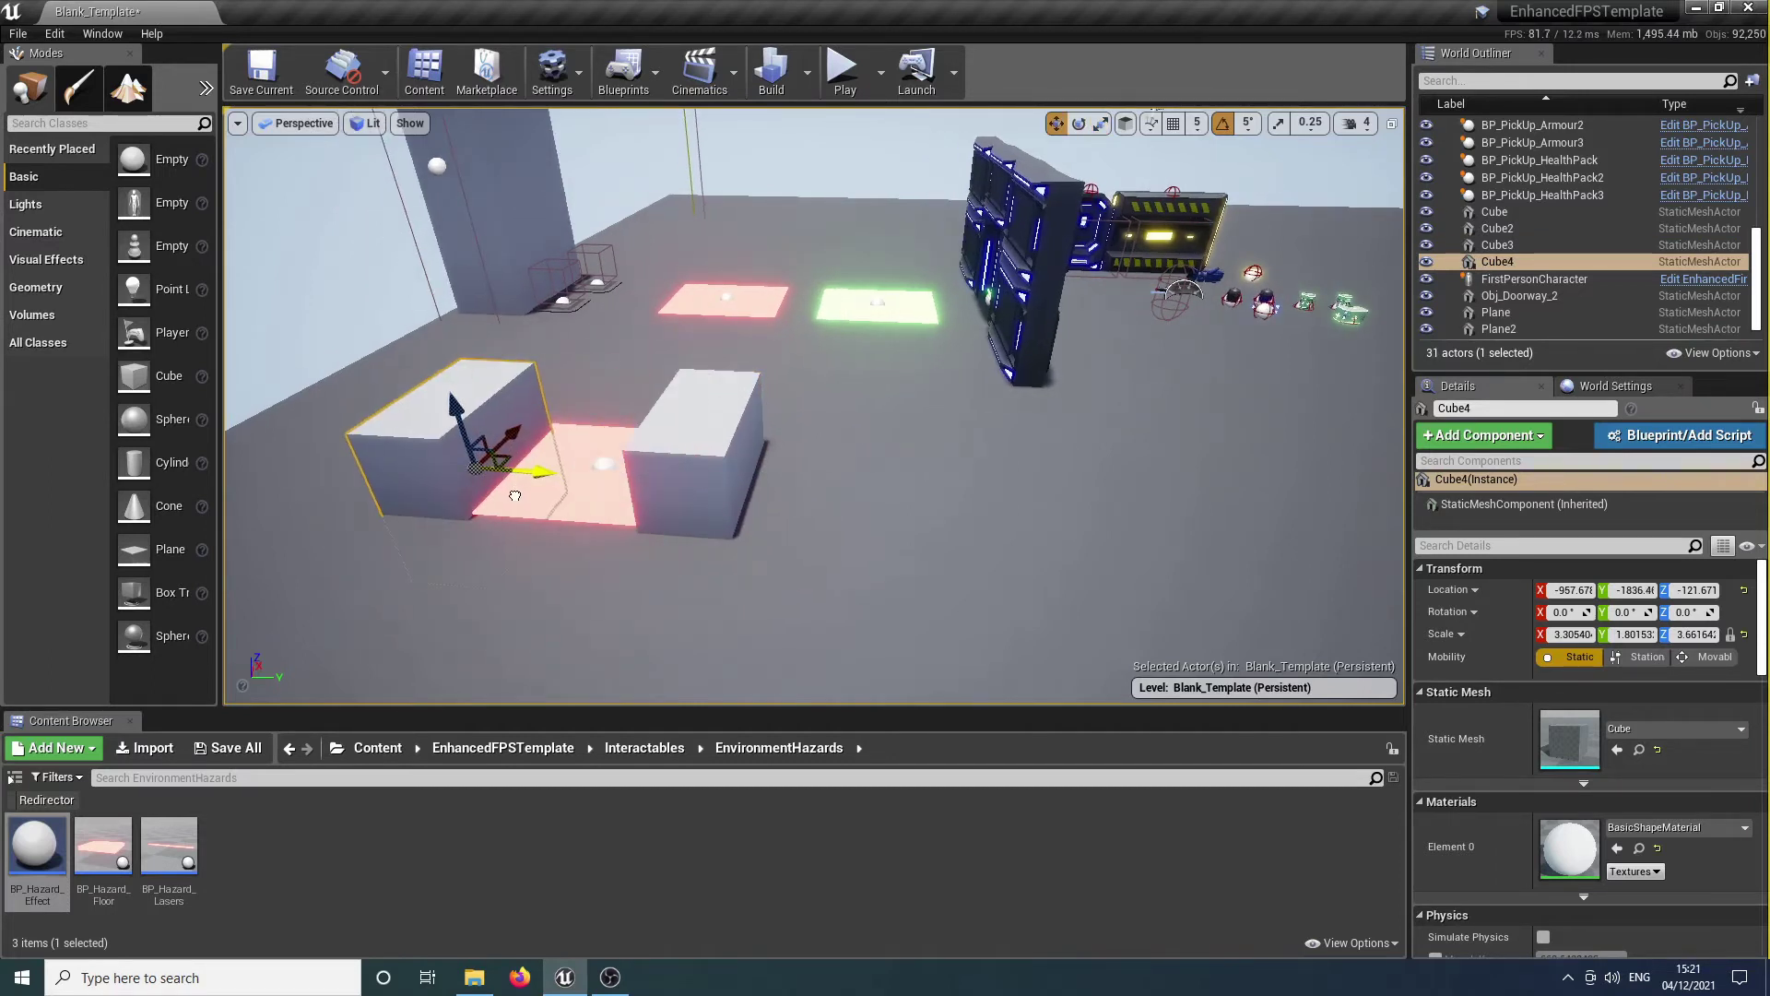
# Duplicate both blocks, rotate the copies 90°, and move them to the two open sides so all four enclose the hazard as a pit.
pyautogui.keyDown('ctrl'); pyautogui.click(669, 498); pyautogui.keyUp('ctrl')
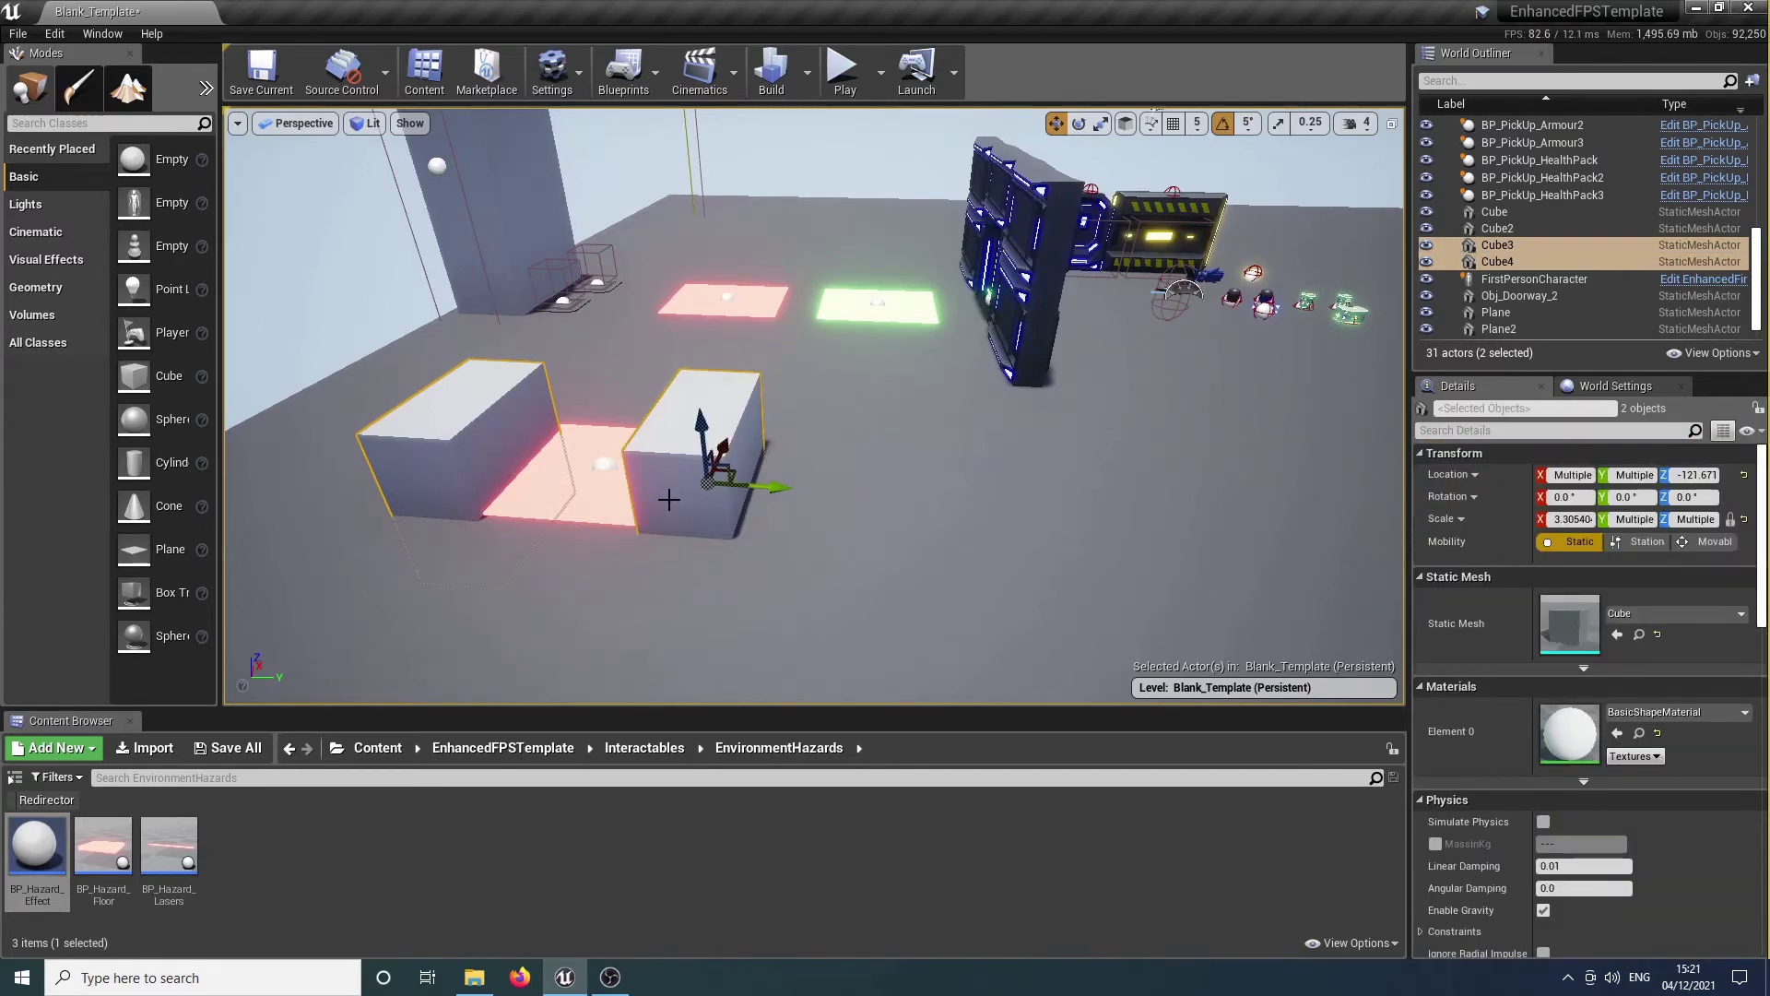
pyautogui.hotkey('ctrl', 'w')
pyautogui.moveTo(569, 486); pyautogui.dragTo(608, 478)
pyautogui.press('w')
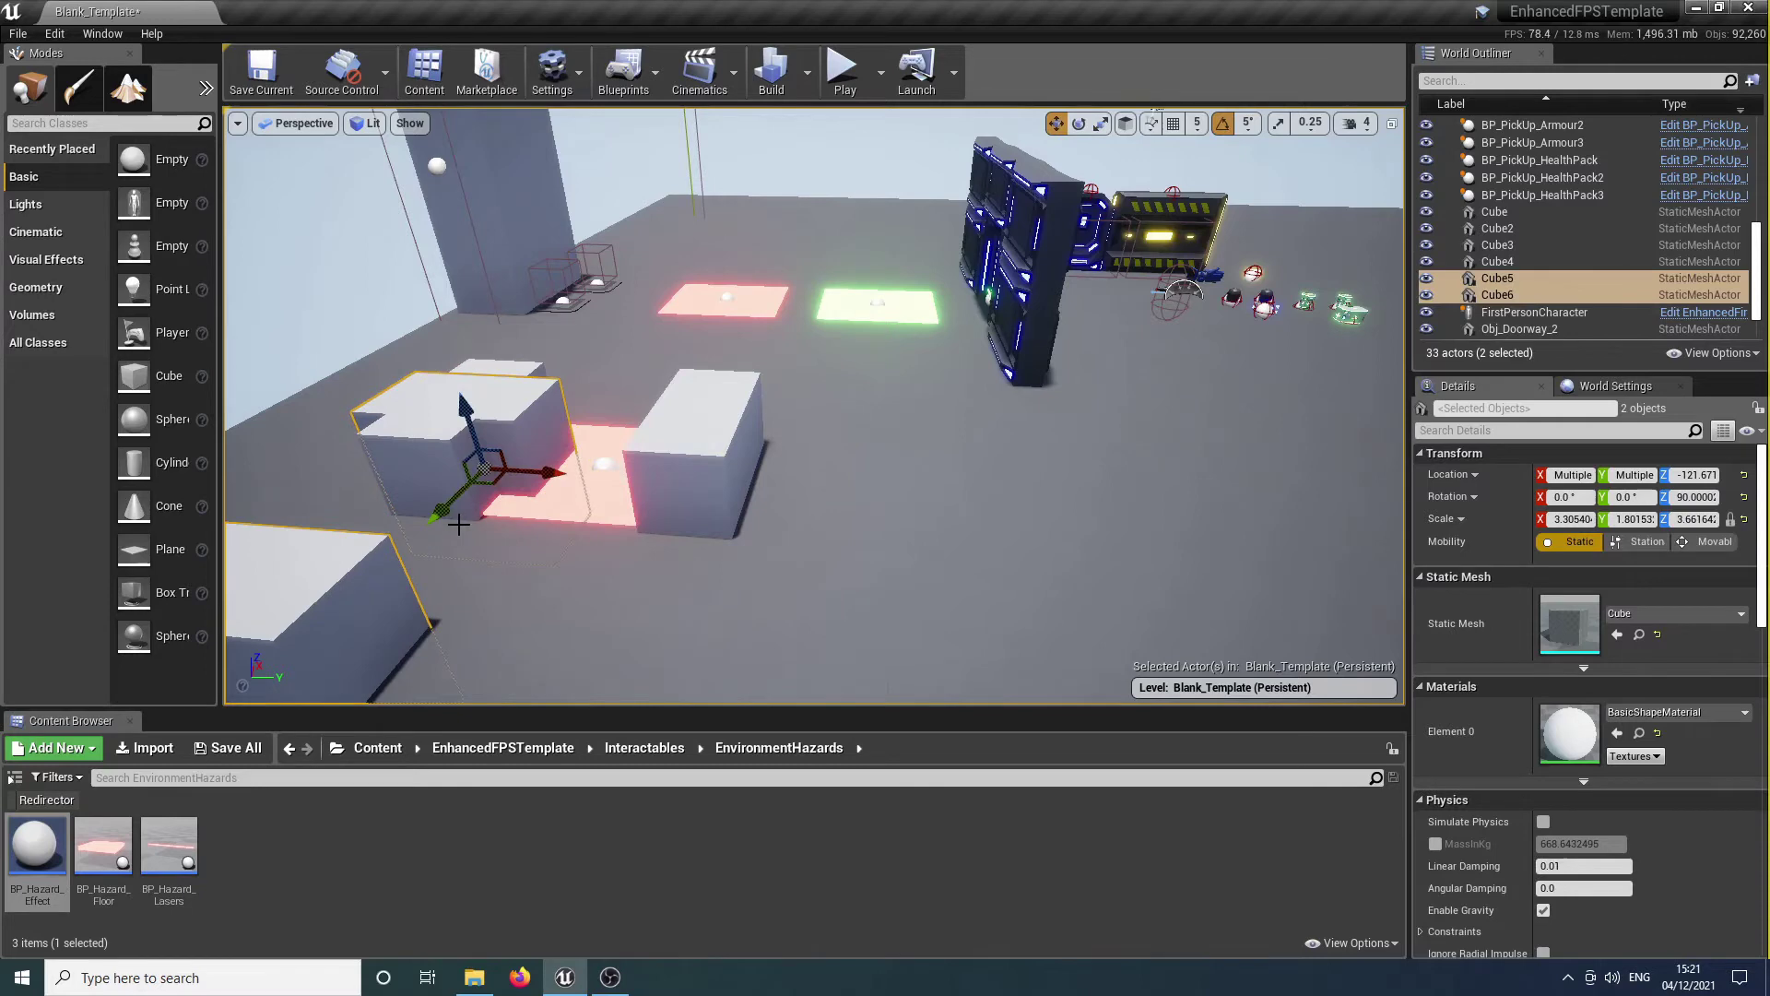
pyautogui.moveTo(402, 512); pyautogui.dragTo(448, 504)
pyautogui.moveTo(342, 539); pyautogui.dragTo(416, 463)
pyautogui.moveTo(416, 463); pyautogui.dragTo(147, 507, button='right')
pyautogui.moveTo(516, 398); pyautogui.dragTo(516, 398, button='right')
pyautogui.moveTo(896, 381); pyautogui.dragTo(835, 529)
pyautogui.moveTo(848, 466); pyautogui.dragTo(823, 466)
pyautogui.moveTo(823, 466); pyautogui.dragTo(821, 502, button='right')
# Raise the floor hazard inside the pit to about Z -57.4 and shift it along X to about -955.9.
pyautogui.click(850, 476)
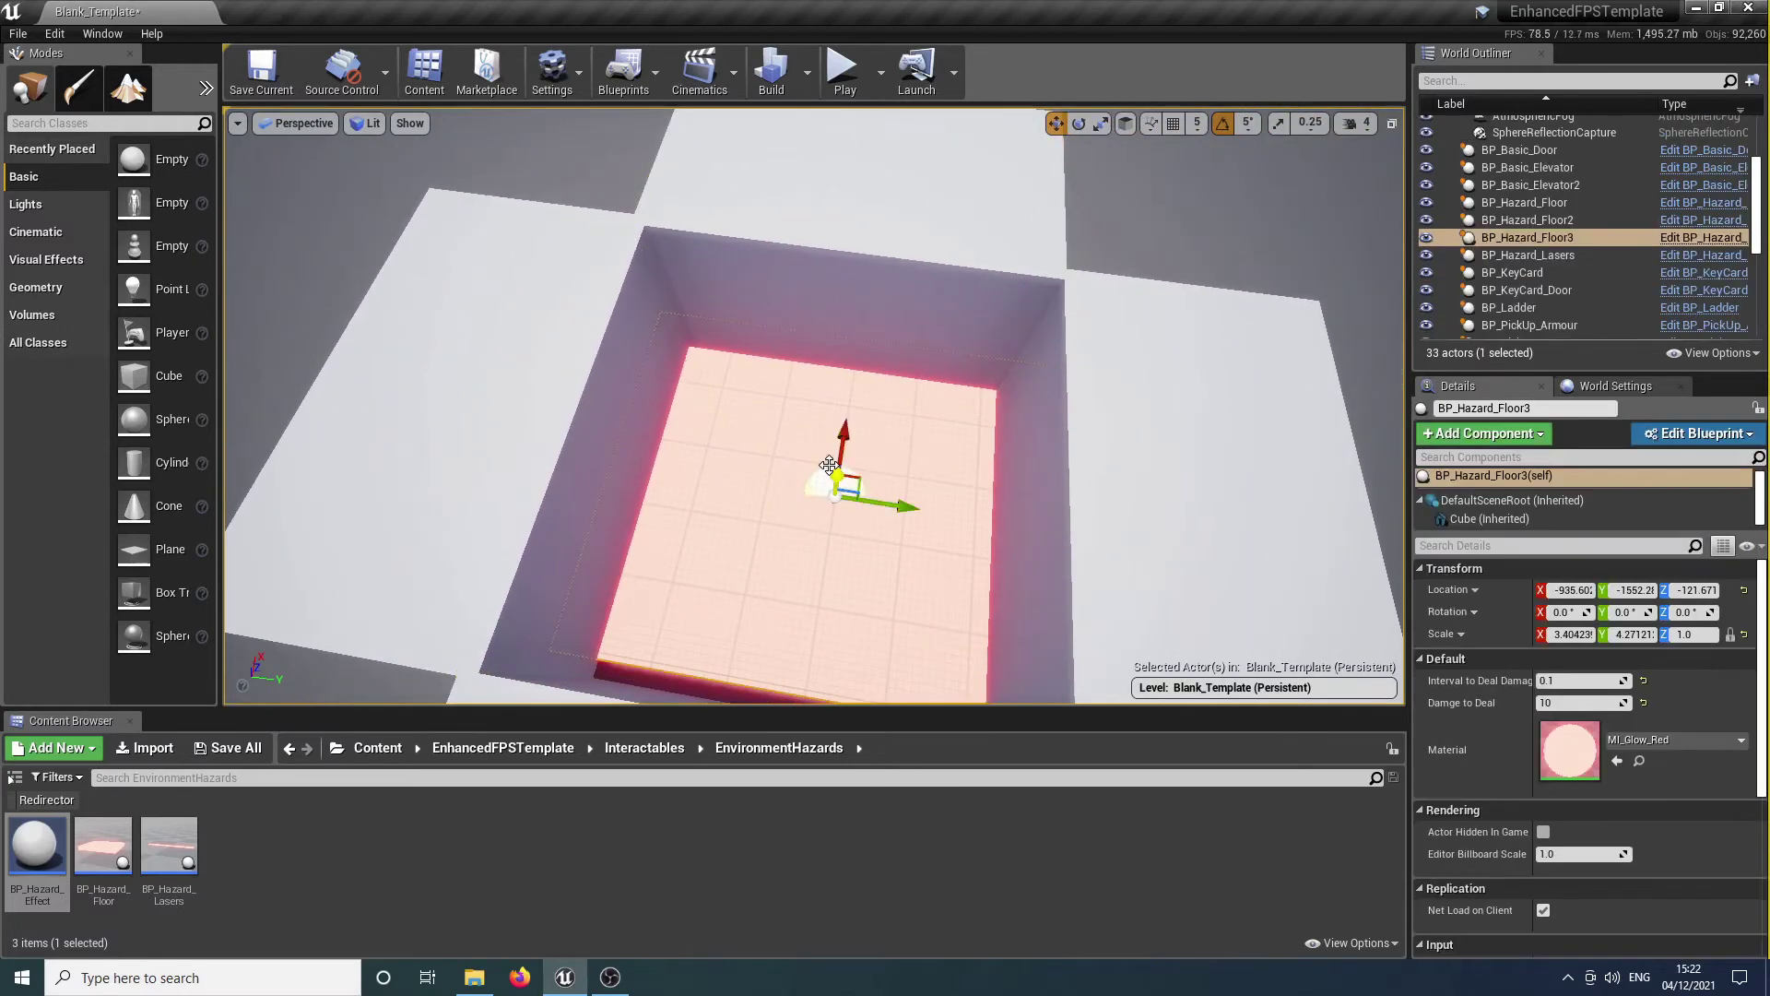
pyautogui.moveTo(834, 482); pyautogui.dragTo(837, 453)
pyautogui.moveTo(999, 405); pyautogui.dragTo(998, 404, button='right')
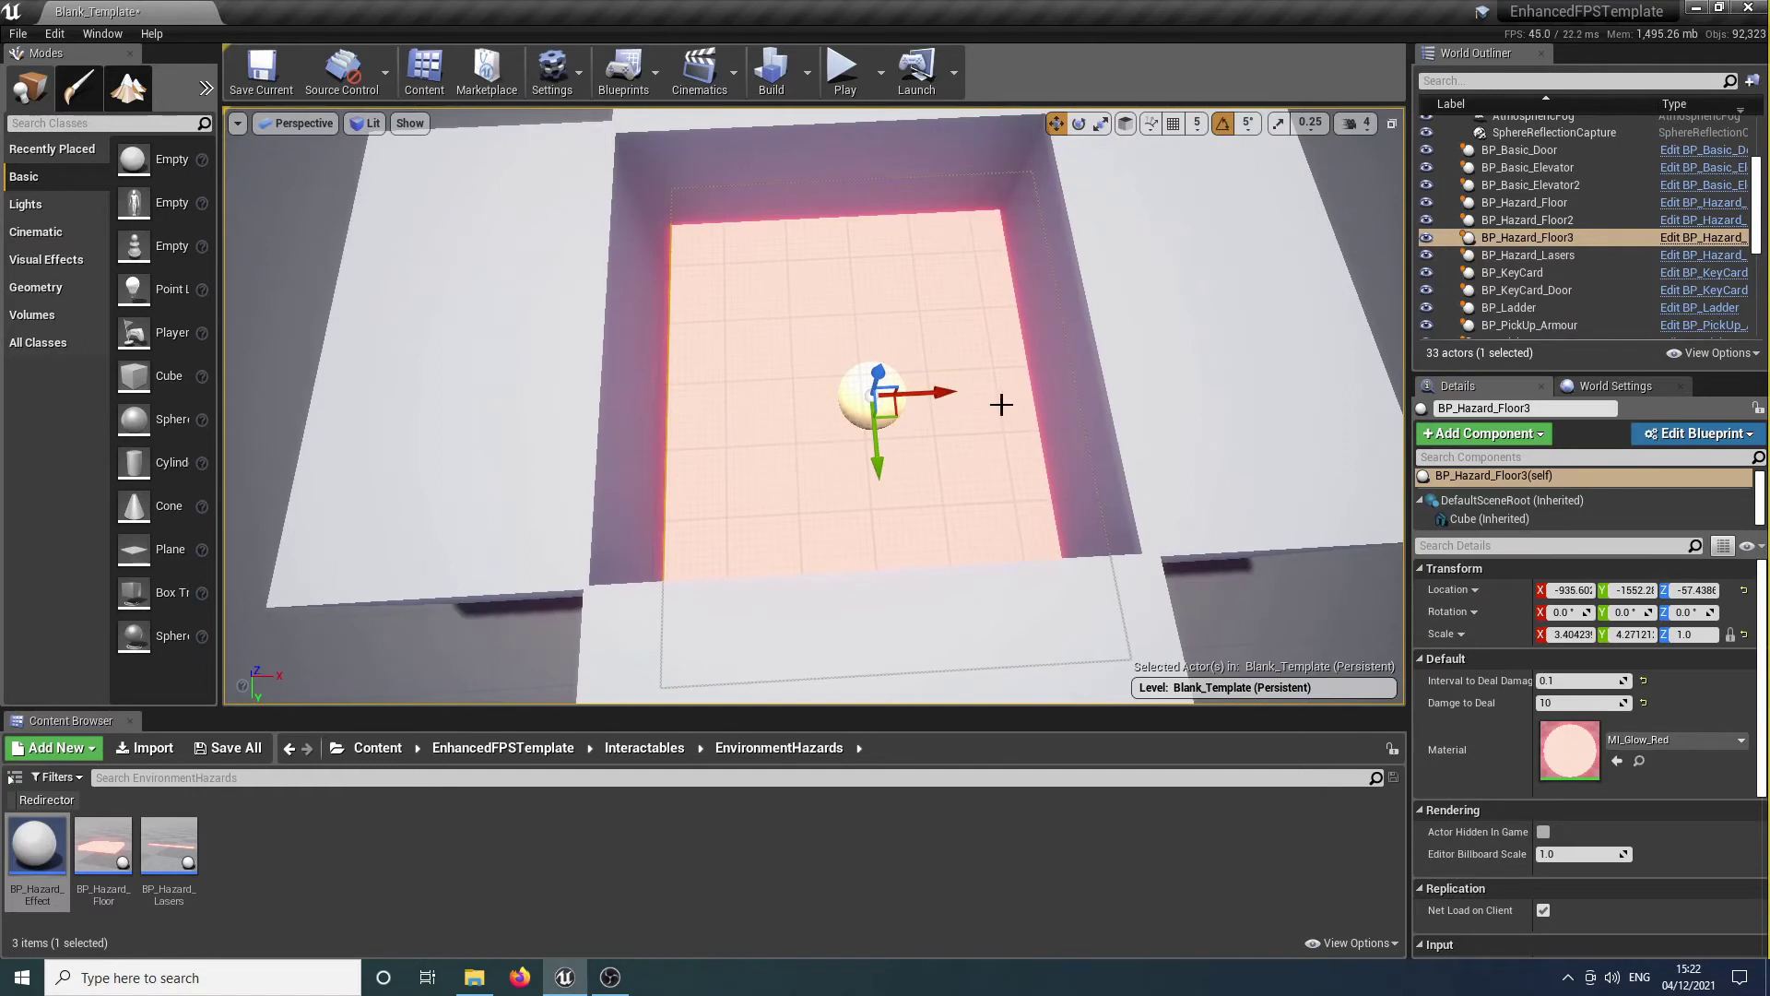
pyautogui.moveTo(935, 393); pyautogui.dragTo(922, 394)
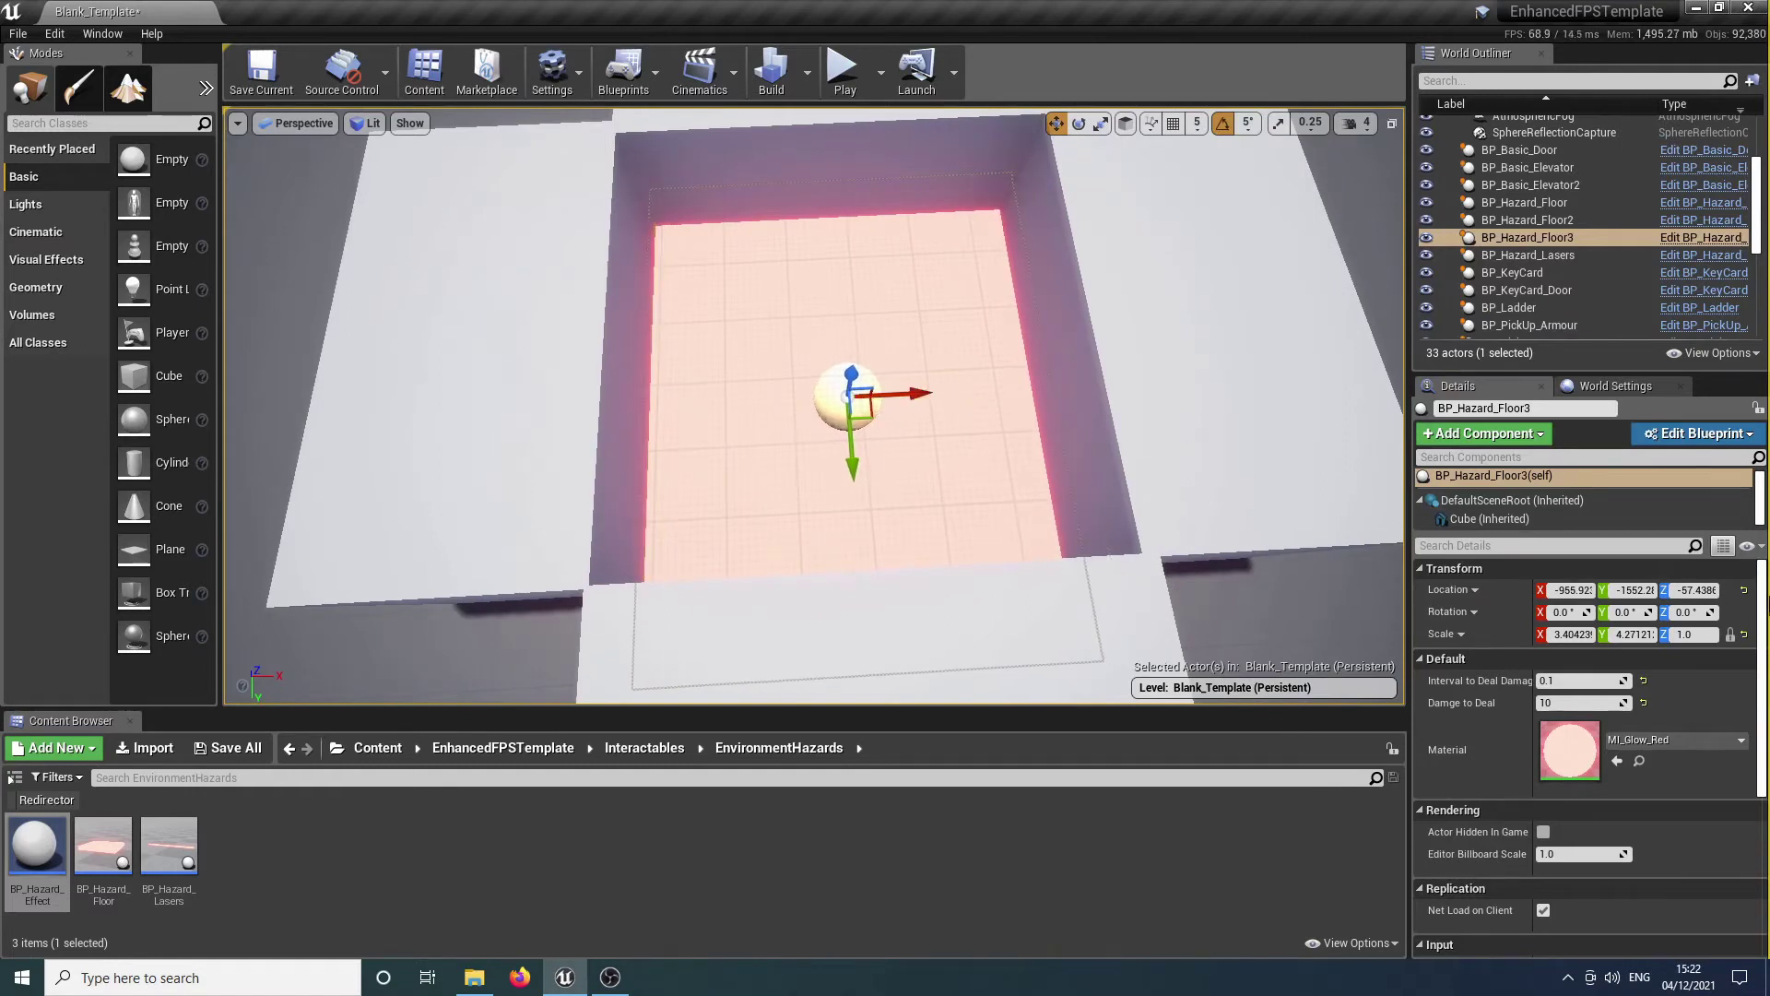
# Set the pit hazard's material to Mat_MI_Black, its damage to 10000 and its damage interval to 0.0005.
pyautogui.click(1650, 742)
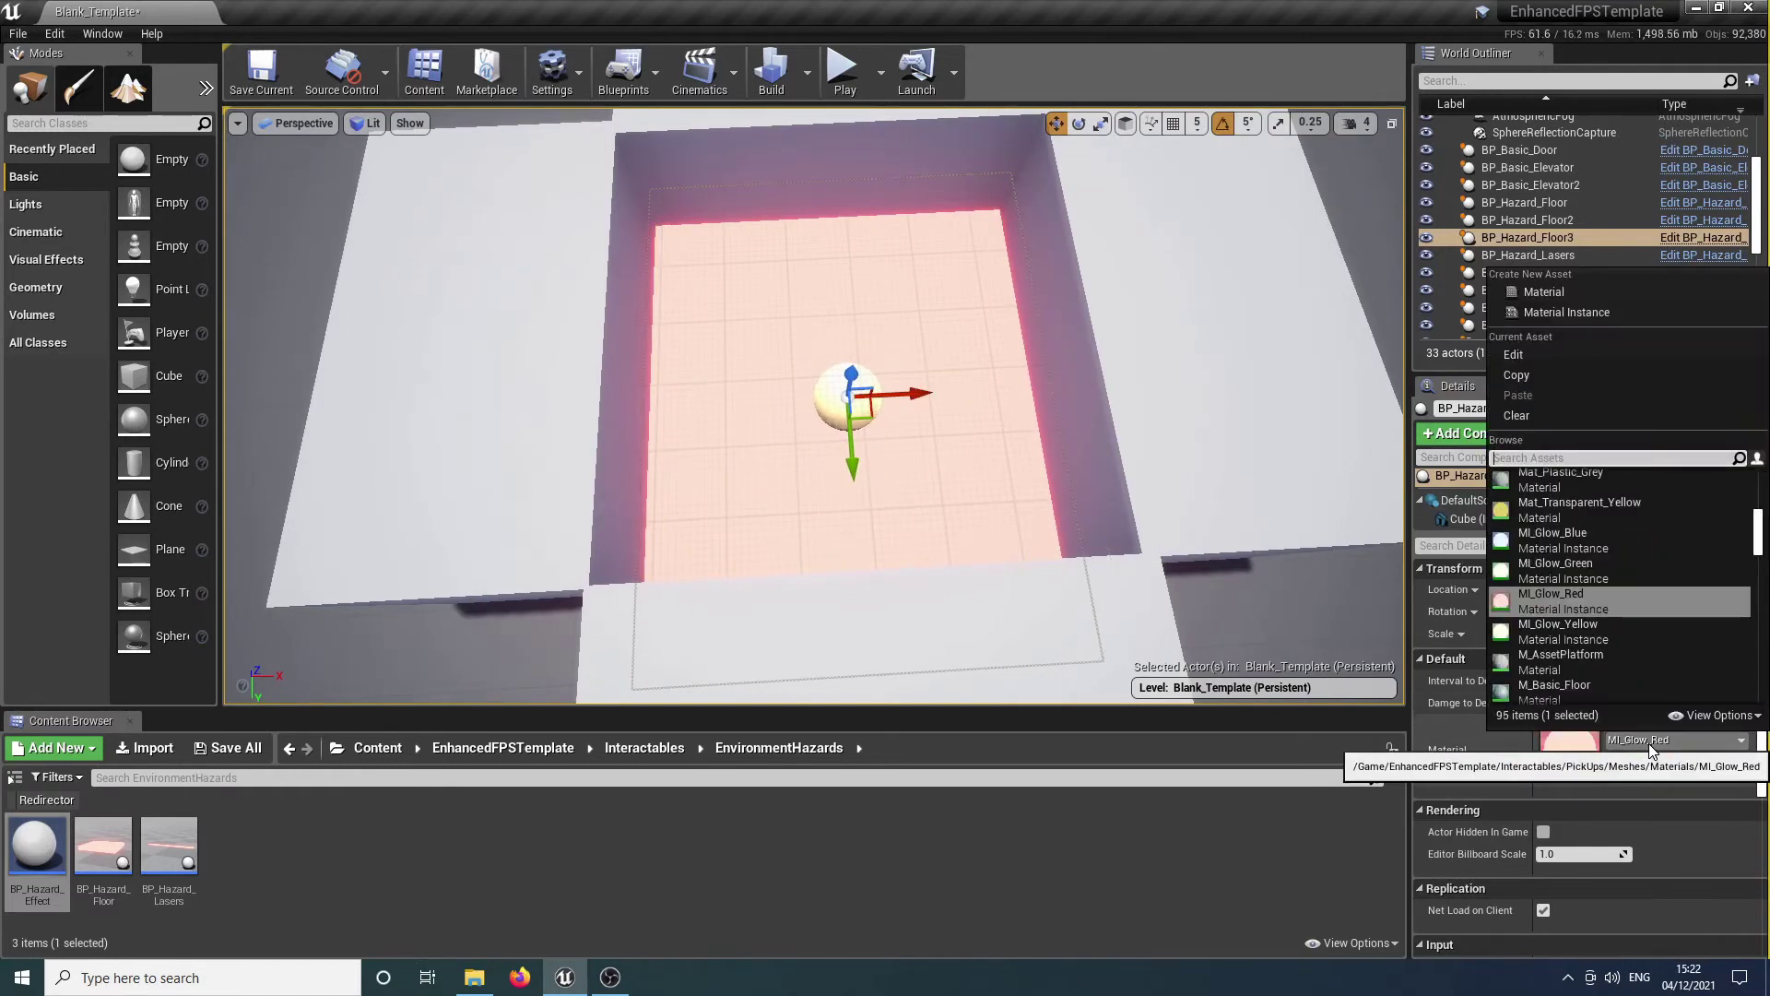
pyautogui.write('black')
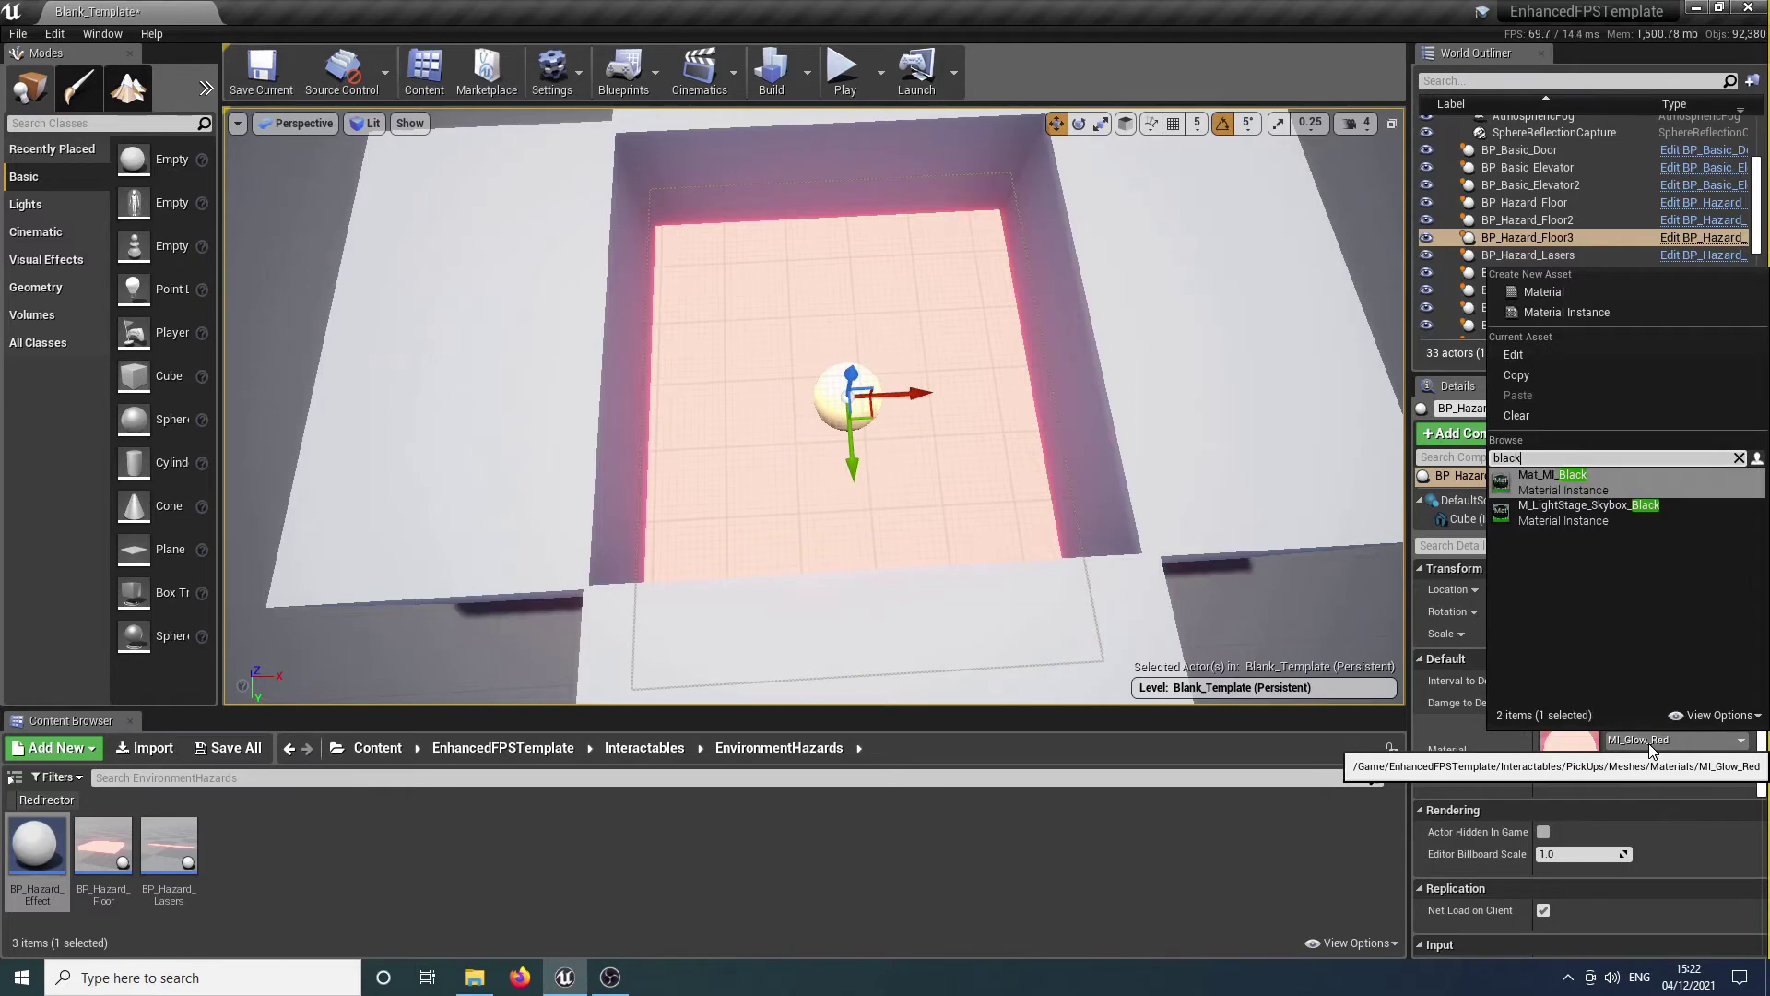
pyautogui.press('Return')
pyautogui.moveTo(1134, 618); pyautogui.dragTo(1393, 572, button='right')
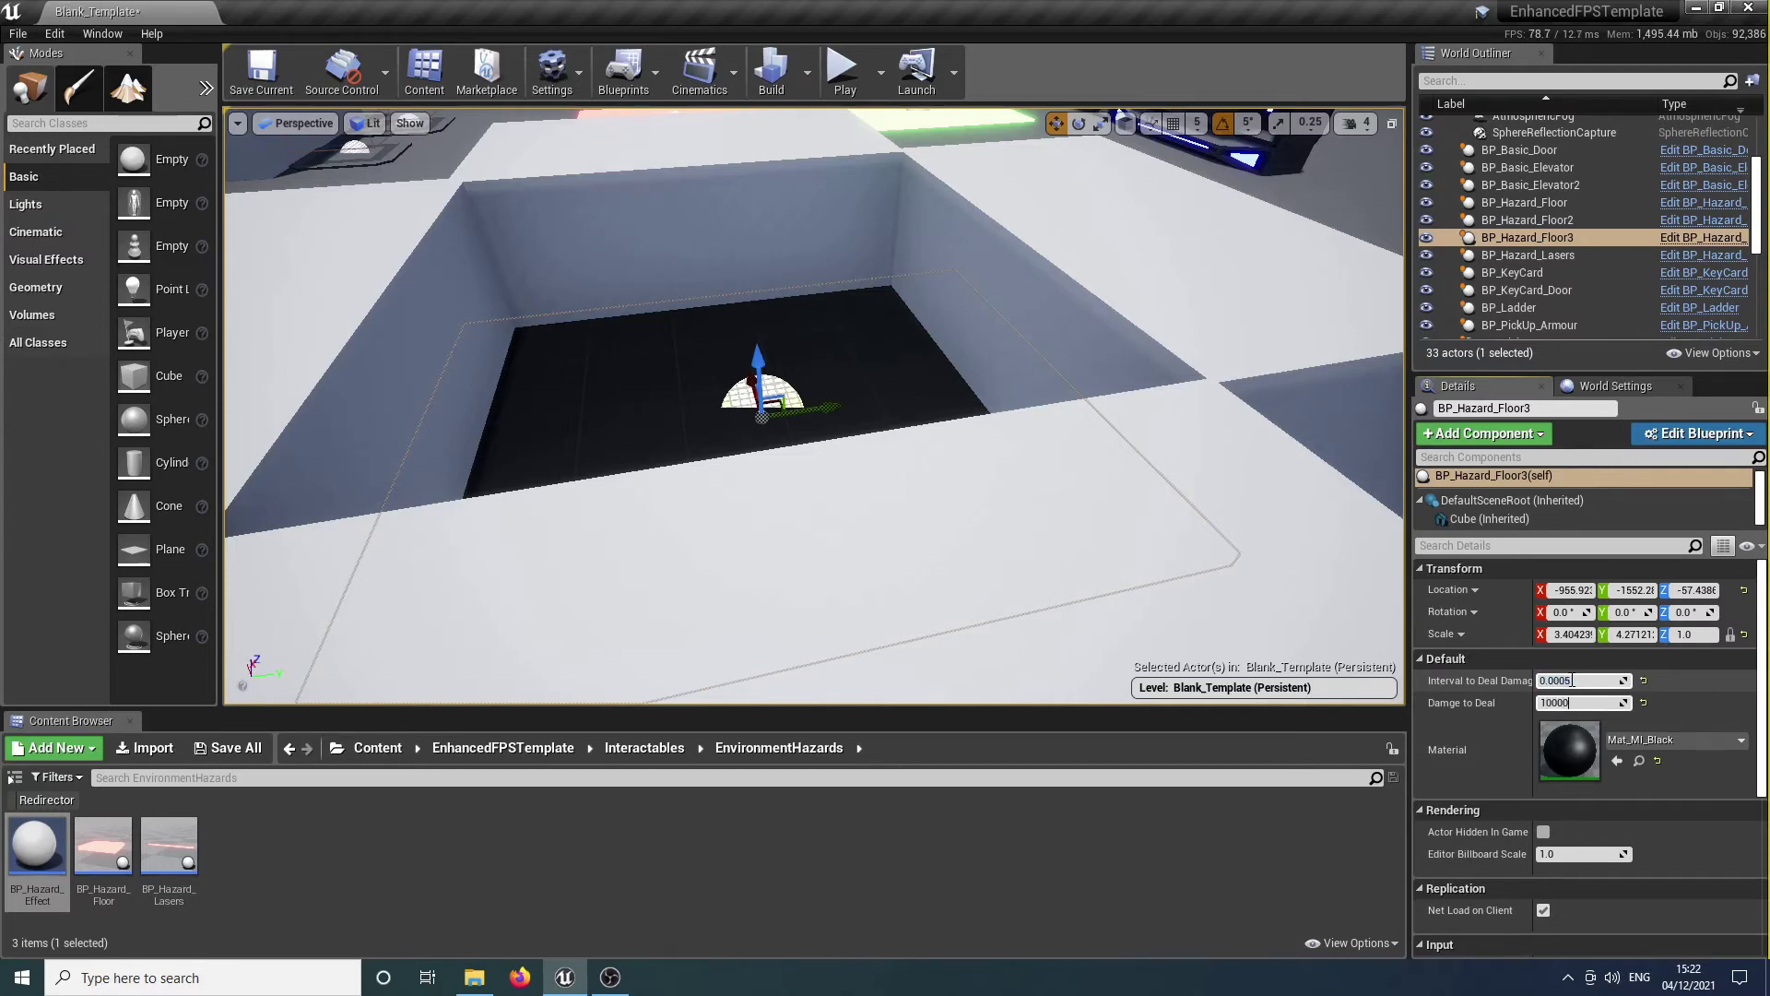
# Duplicate the pit's side block four times, offsetting each copy outward and downward to form a staircase up to the pit.
pyautogui.moveTo(968, 593); pyautogui.dragTo(779, 588, button='right')
pyautogui.click(701, 425)
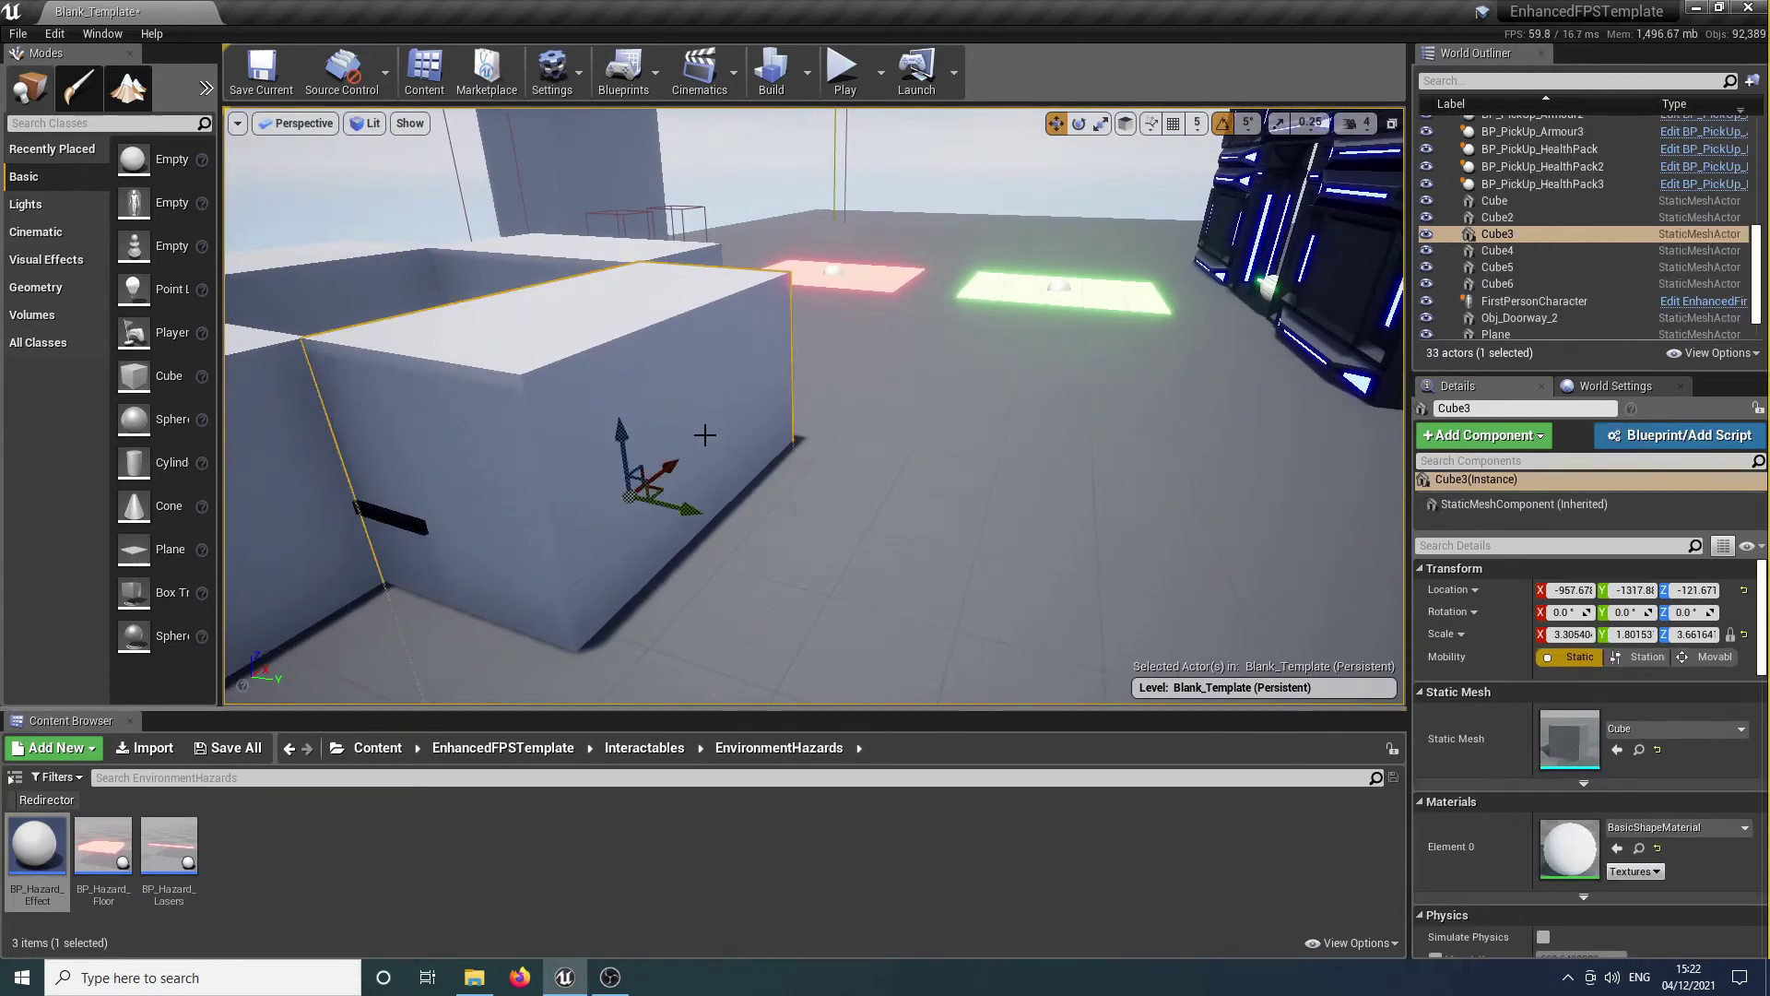
pyautogui.hotkey('ctrl', 'w')
pyautogui.moveTo(673, 513); pyautogui.dragTo(819, 606)
pyautogui.keyDown('alt'); pyautogui.moveTo(854, 665); pyautogui.dragTo(884, 664); pyautogui.keyUp('alt')
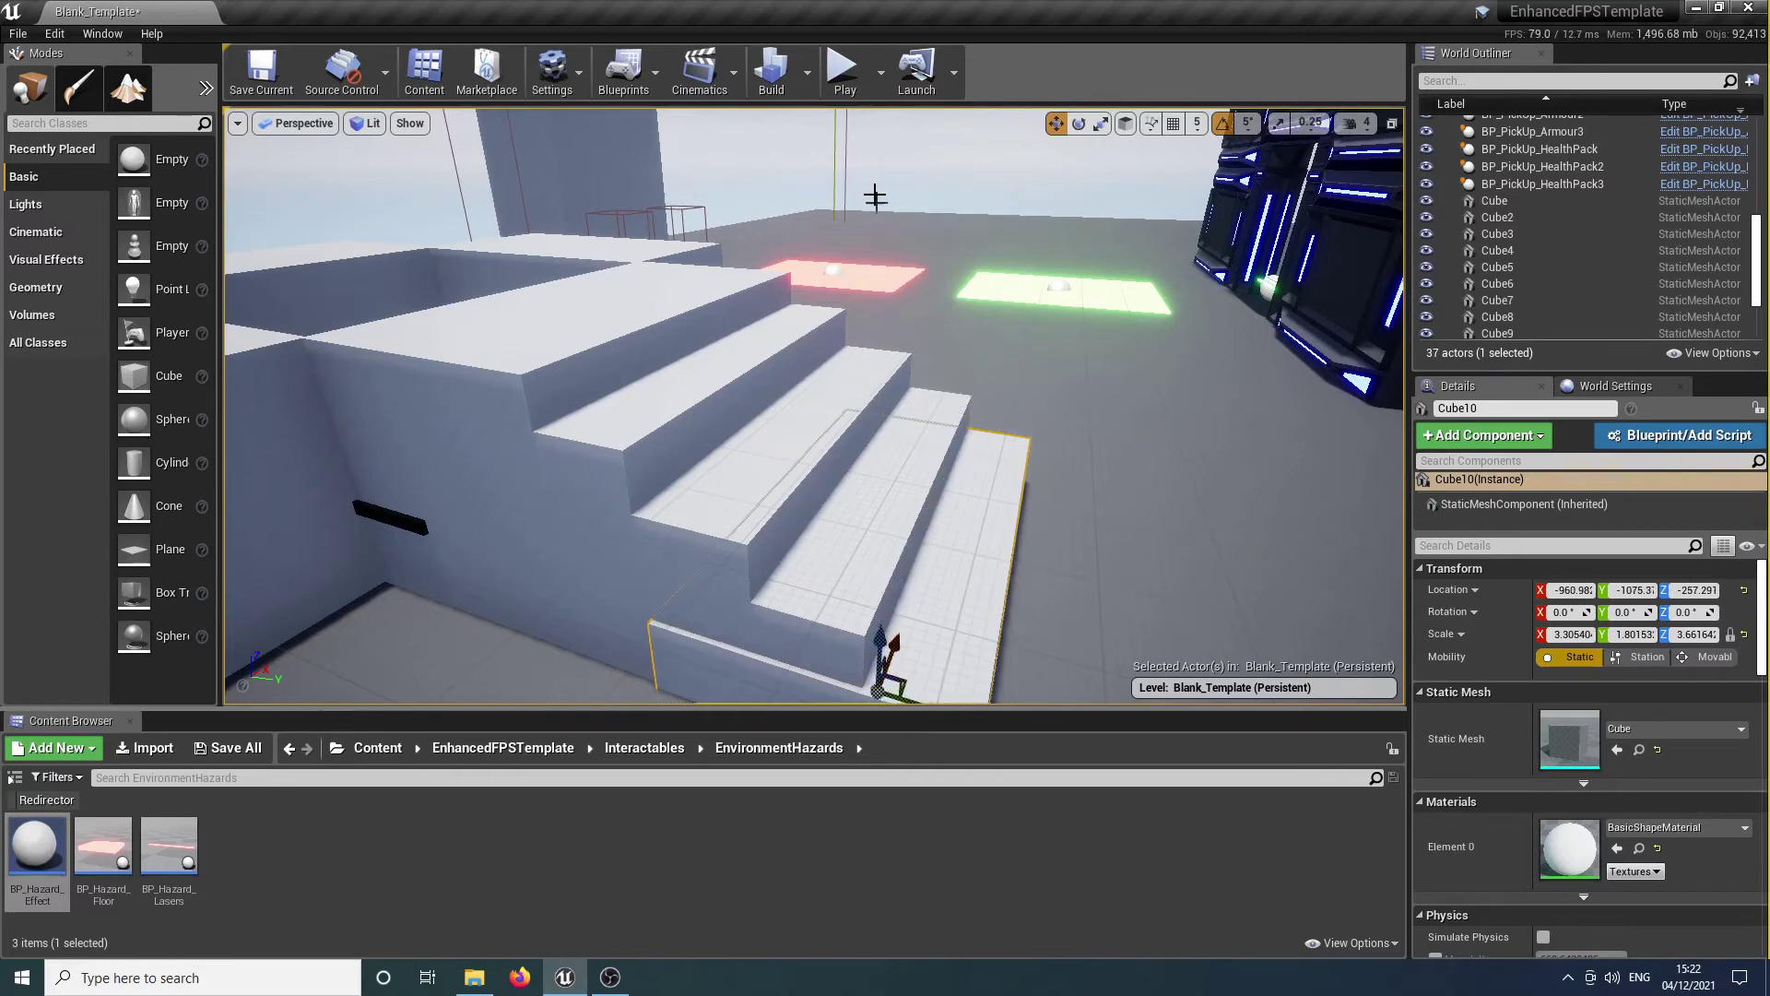
# Play-test the black pit hazard by entering the pit, and end the play session.
pyautogui.click(842, 74)
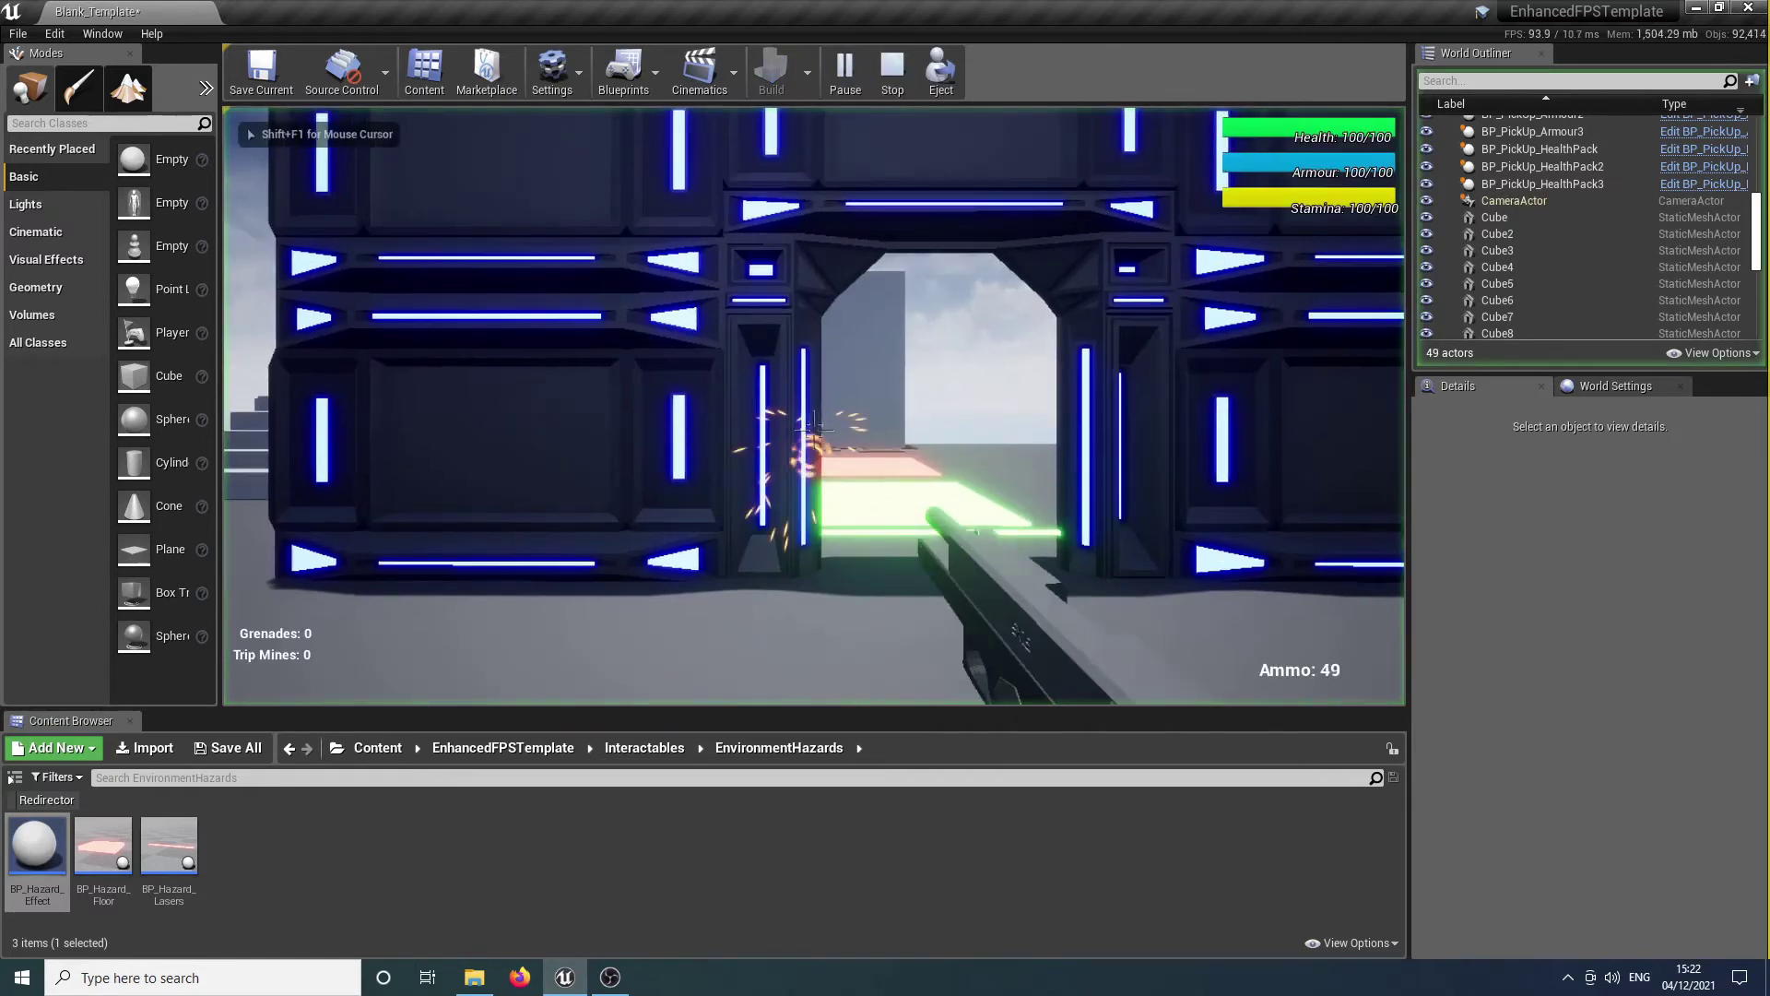
pyautogui.press('w')
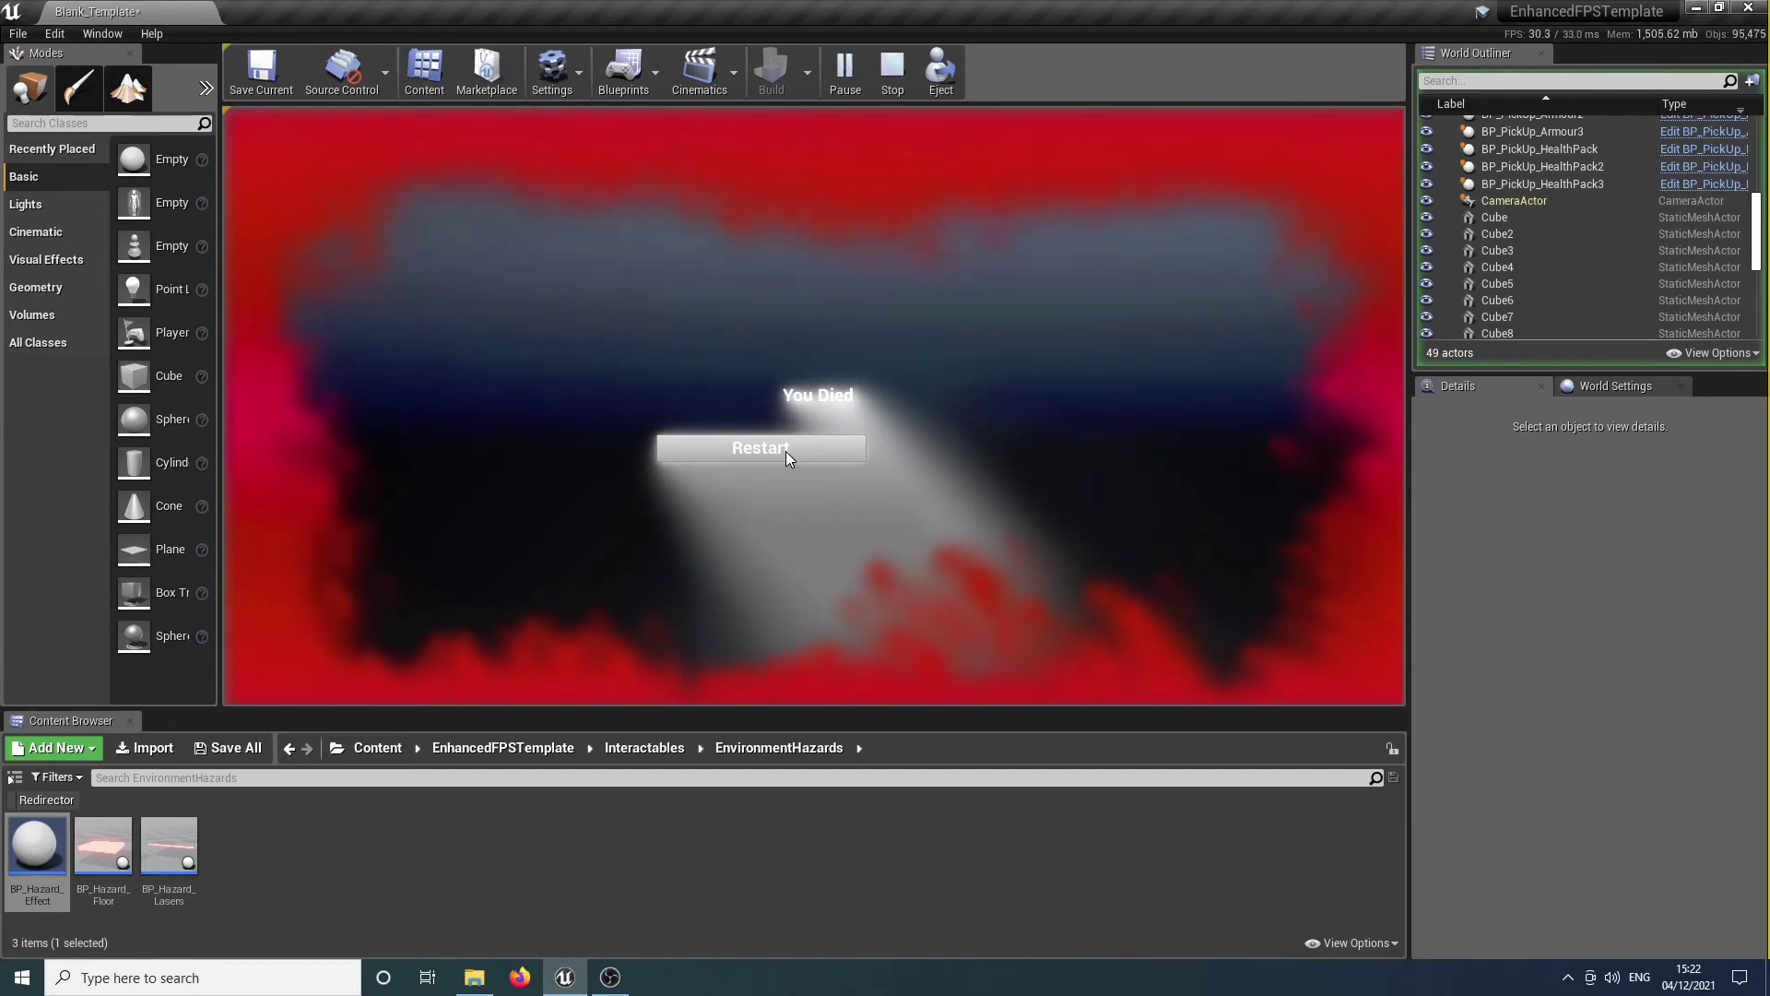
pyautogui.press('Escape')
# Set the black pit hazard's damage interval to 10.
pyautogui.press('s')
pyautogui.moveTo(740, 483); pyautogui.dragTo(940, 475, button='right')
pyautogui.press('a')
pyautogui.press('w')
pyautogui.press('d')
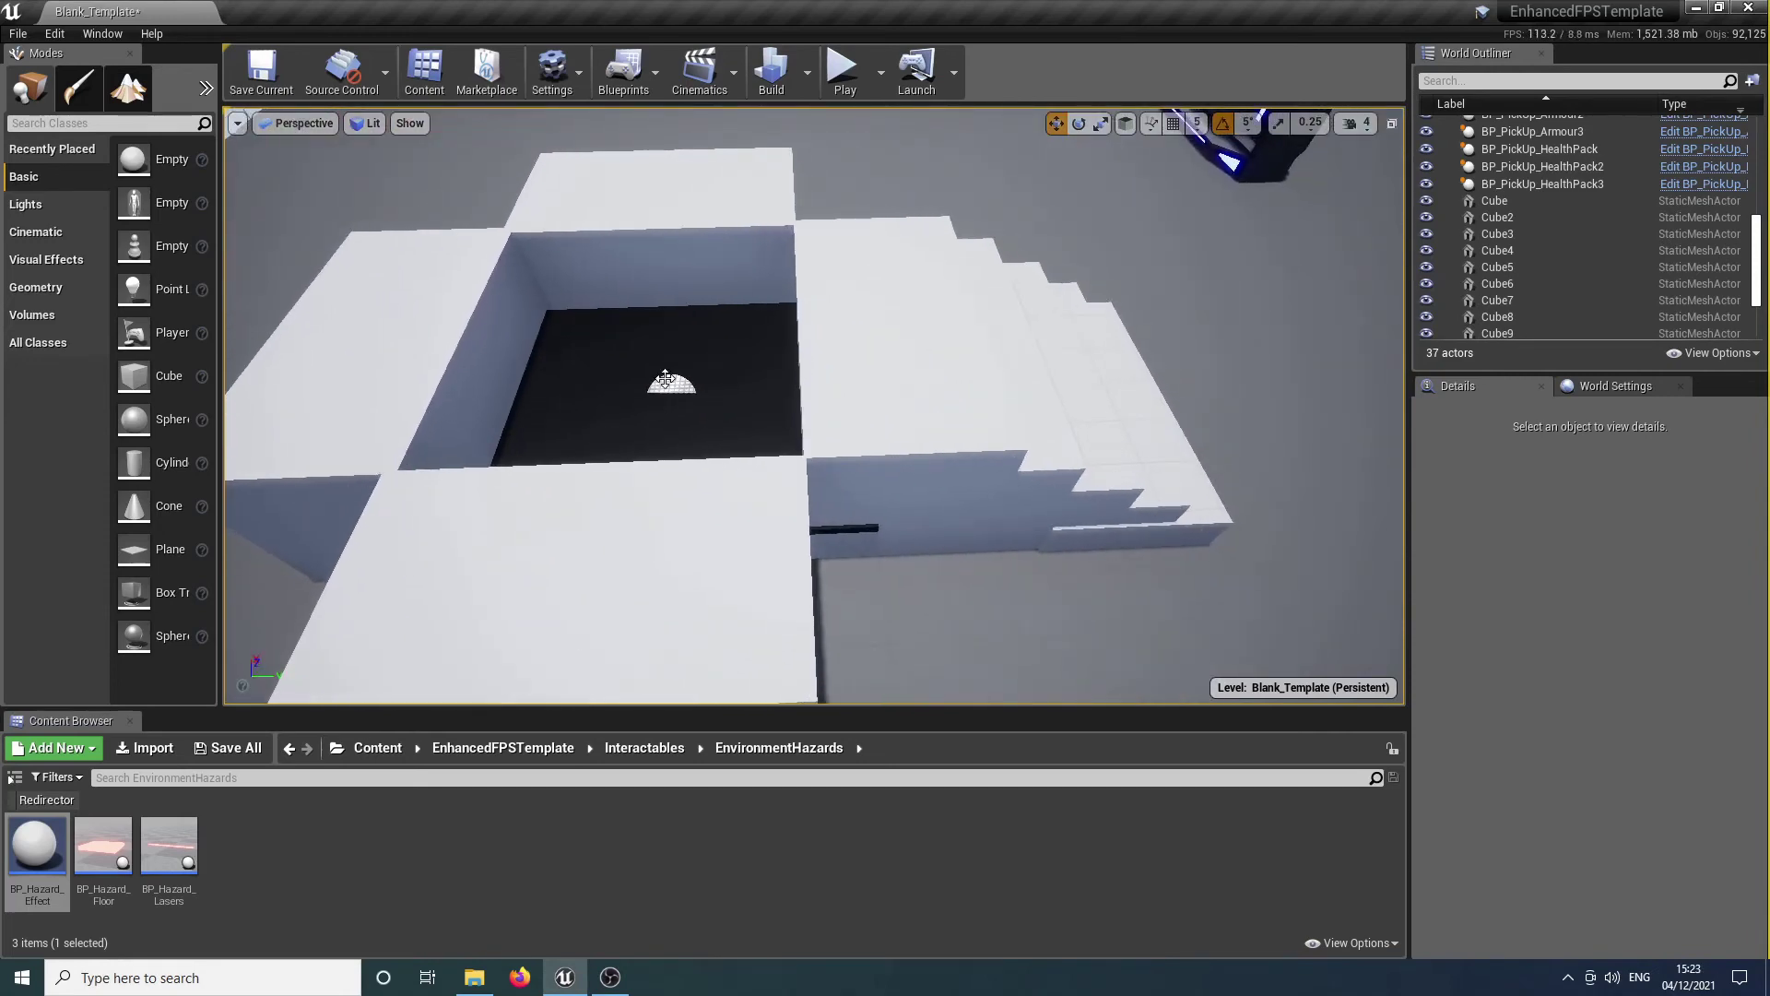
pyautogui.click(856, 431)
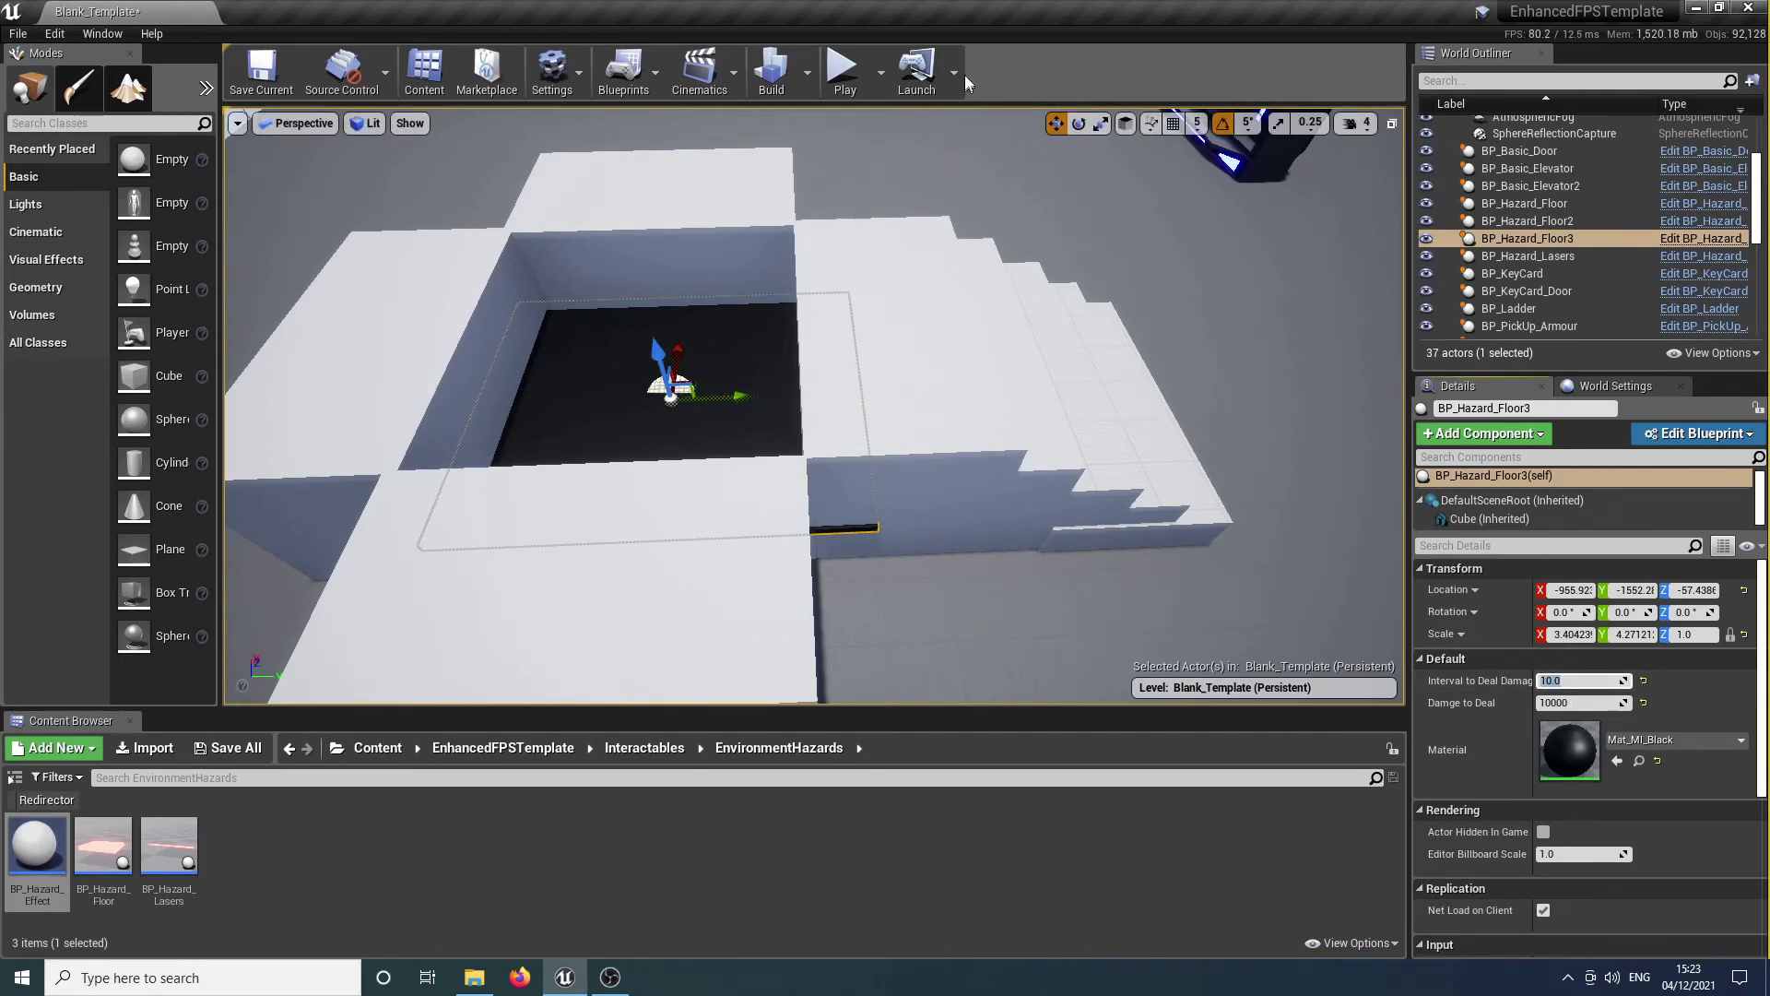
# Play-test the pit hazard again, restart the game, walk back towards the stairs, and end the play session.
pyautogui.click(845, 72)
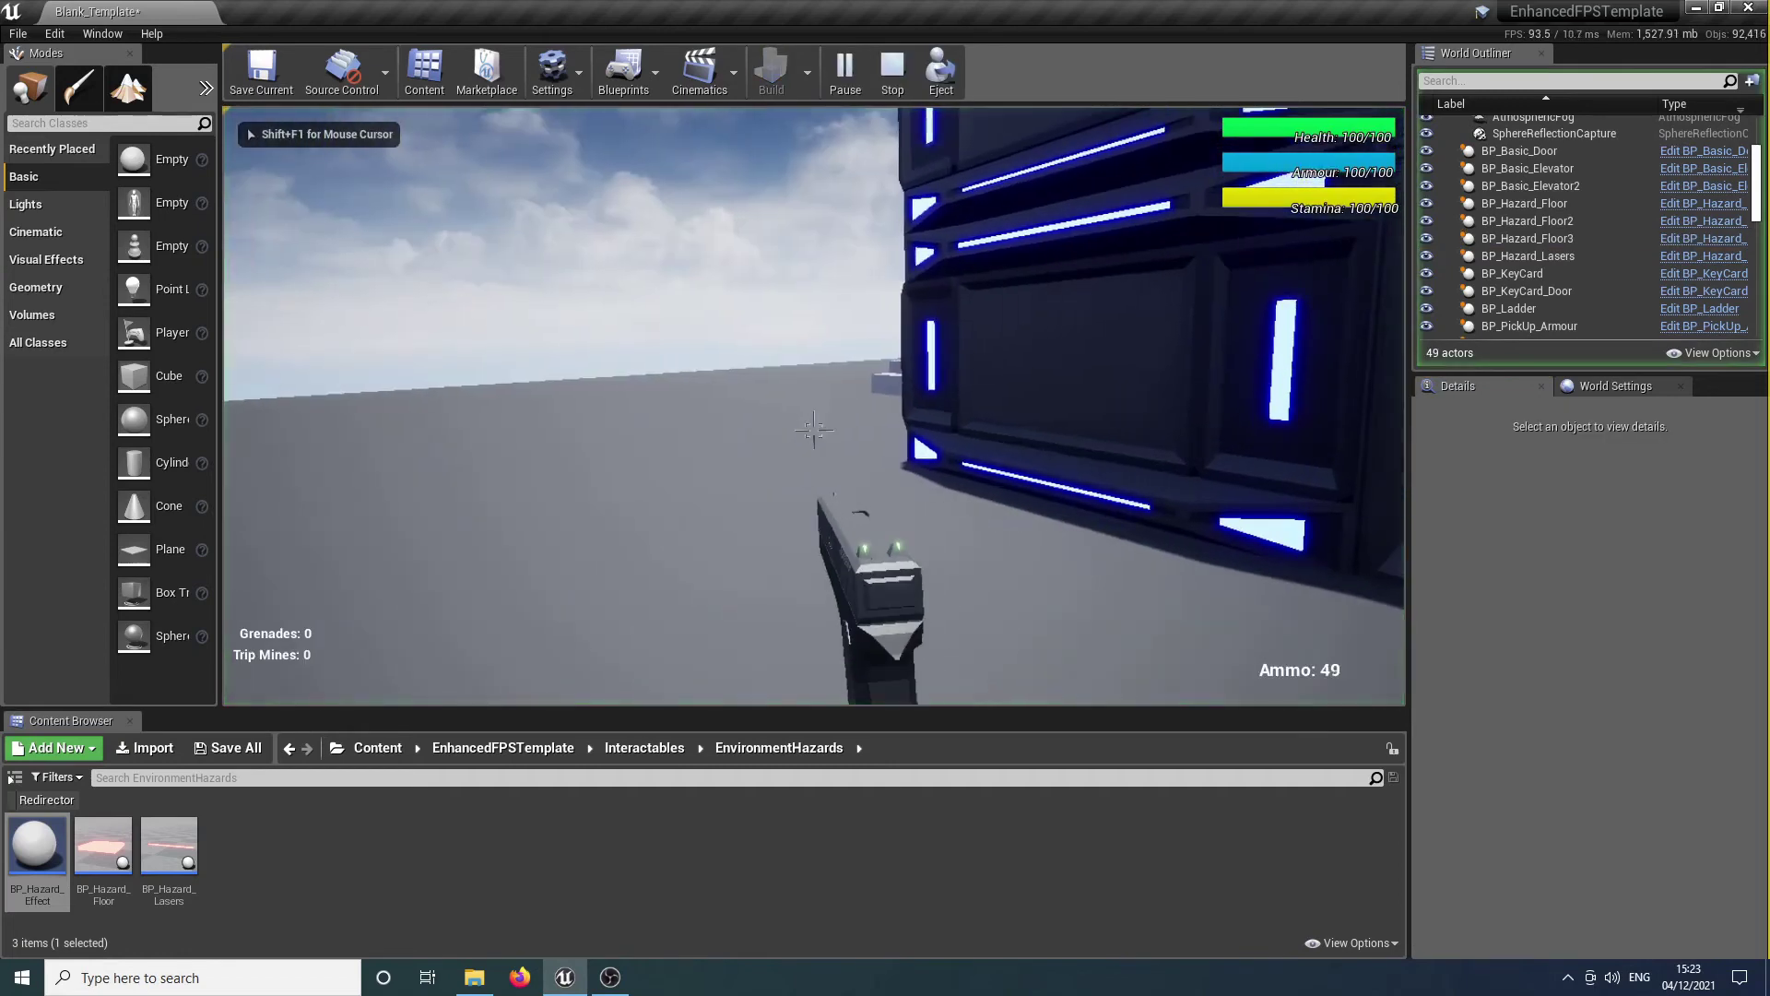
pyautogui.press('w')
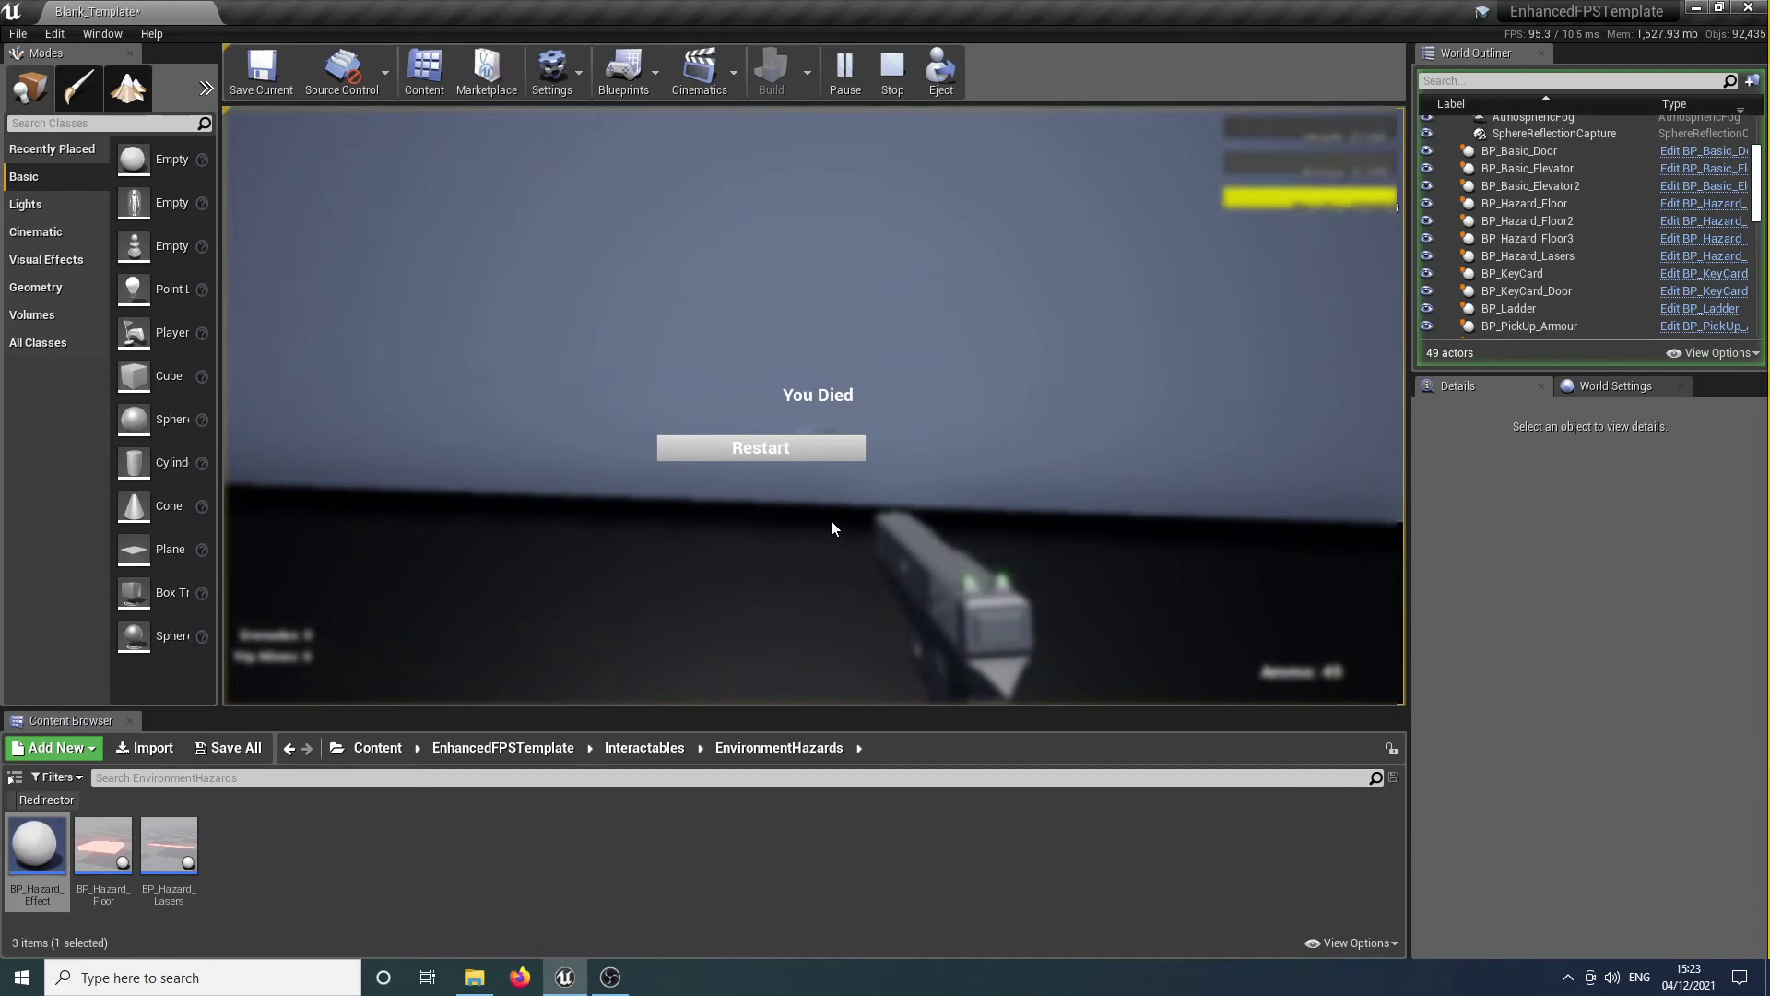
pyautogui.click(716, 444)
pyautogui.press('w')
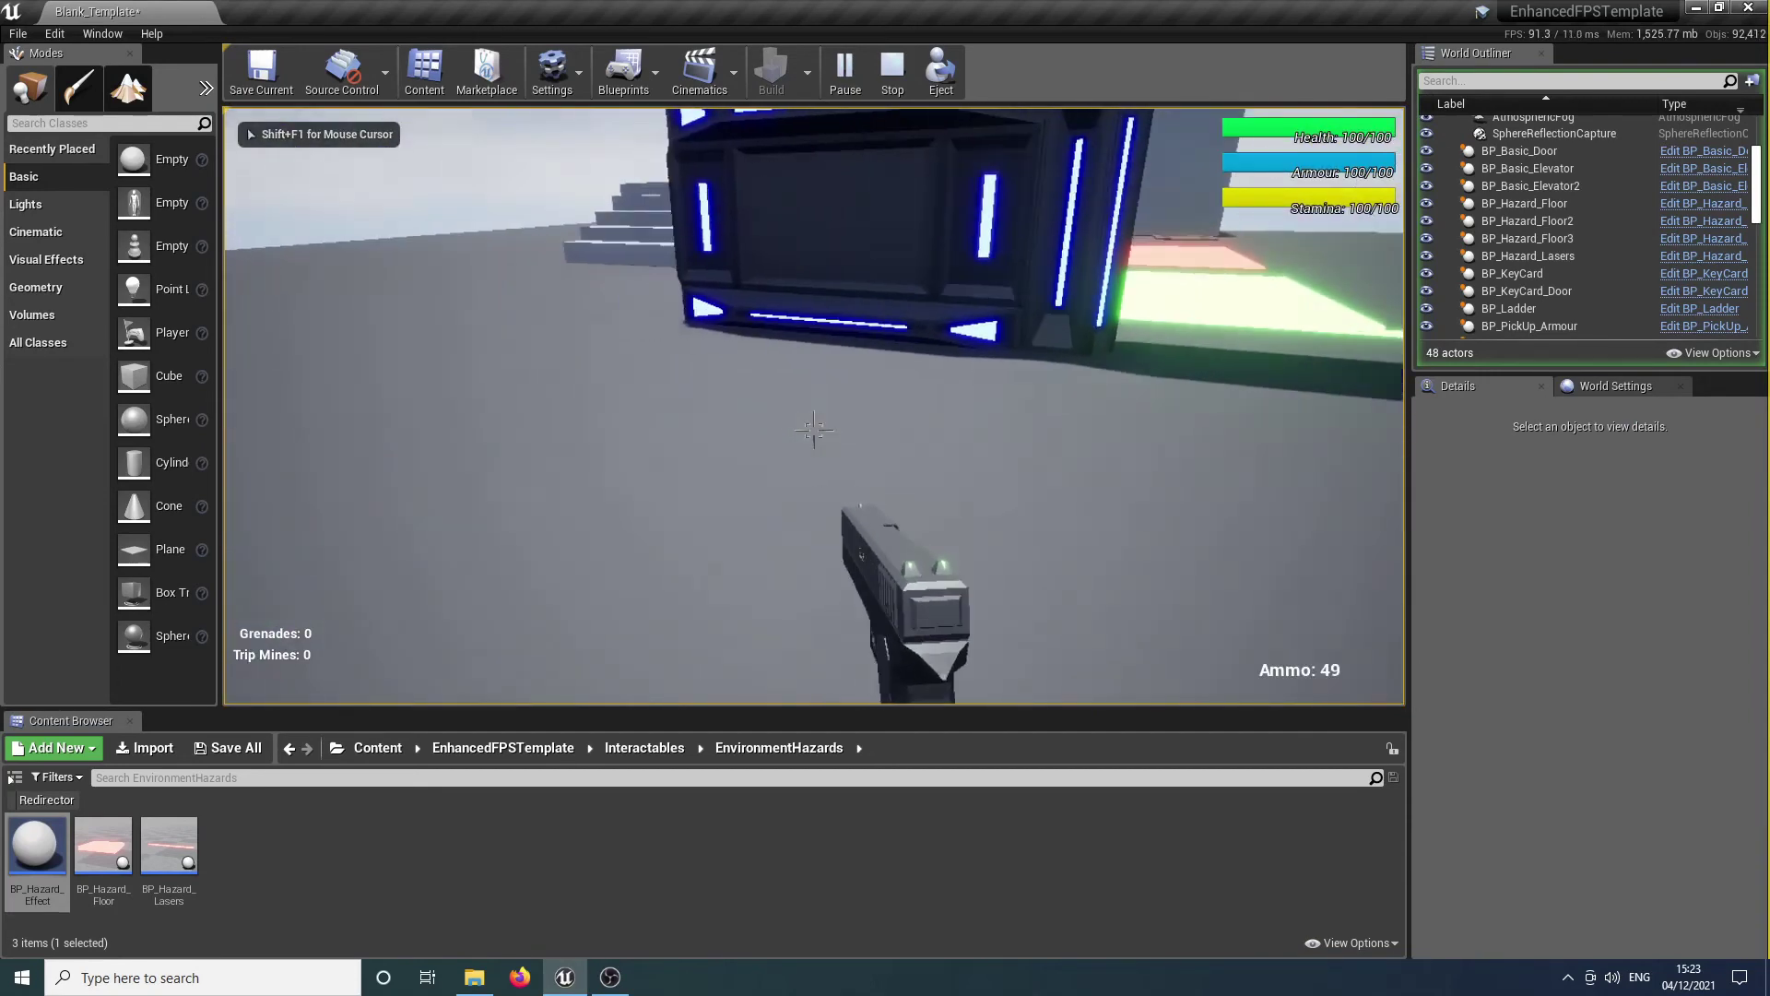
pyautogui.press('w')
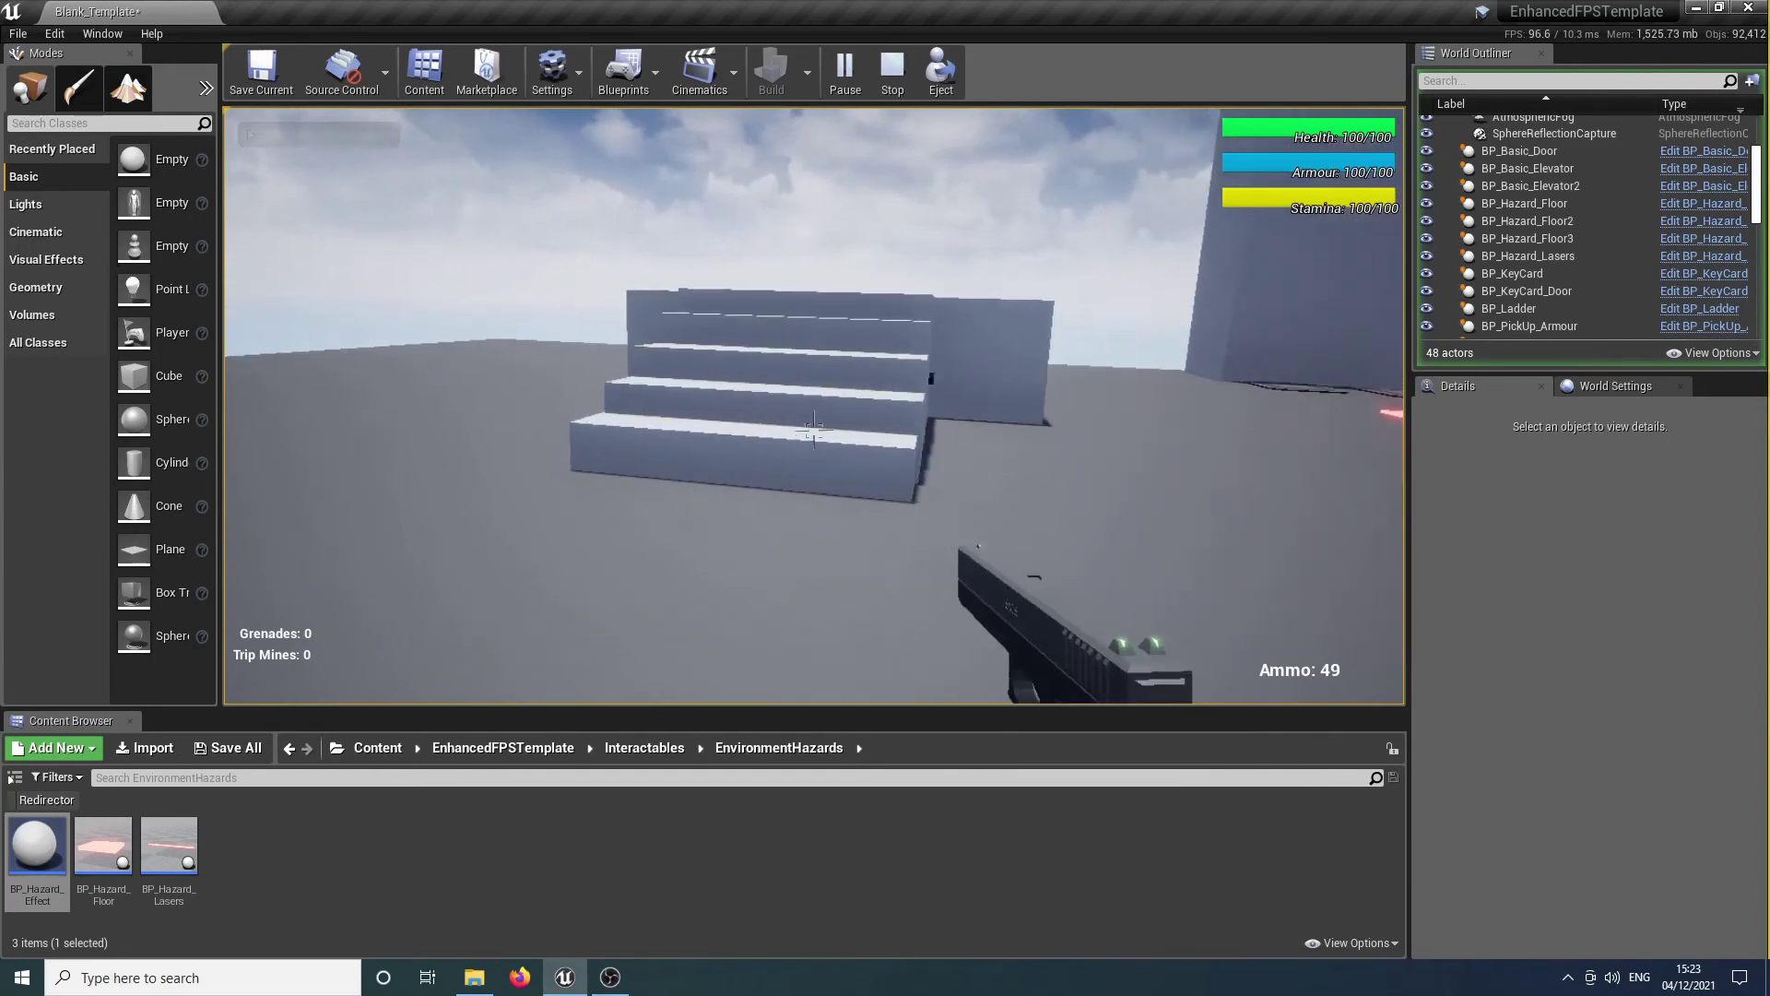
pyautogui.press('Escape')
# Place the BP_Explodable barrel from the Interactables Explosives folder on the floor in front of the laser doorway.
pyautogui.press('s')
pyautogui.moveTo(550, 549); pyautogui.dragTo(625, 569, button='right')
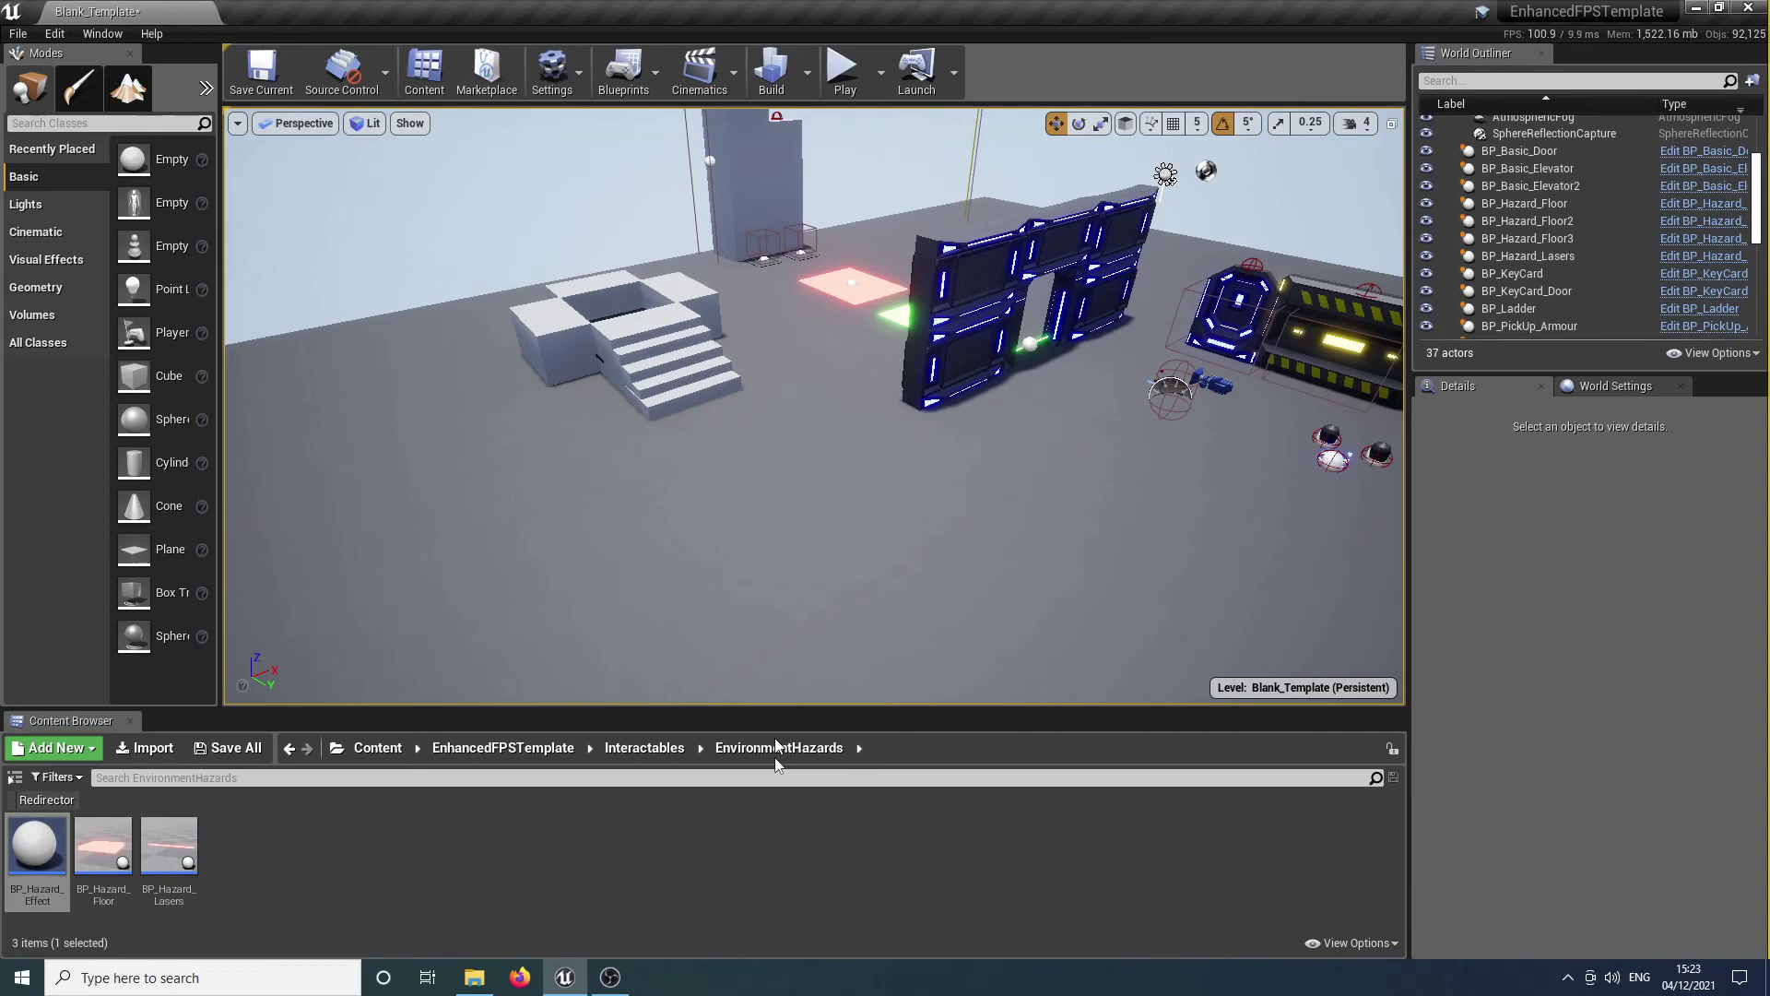
pyautogui.moveTo(682, 516); pyautogui.dragTo(753, 495, button='right')
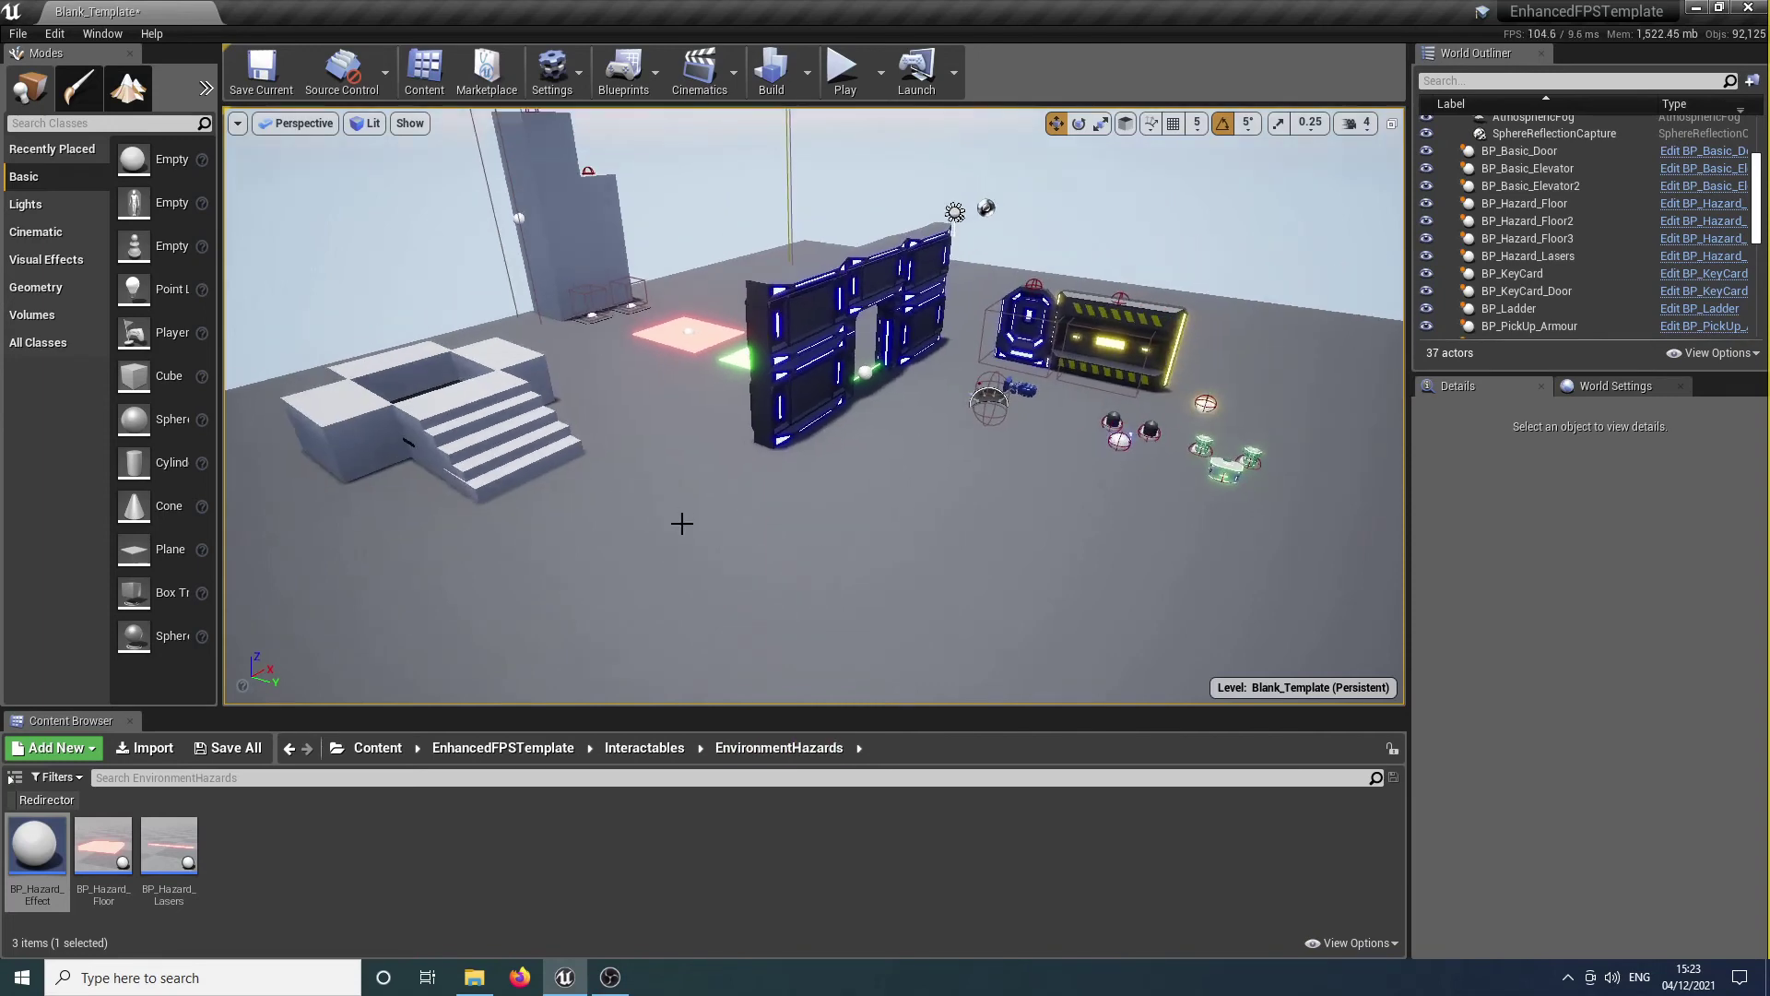
pyautogui.click(478, 750)
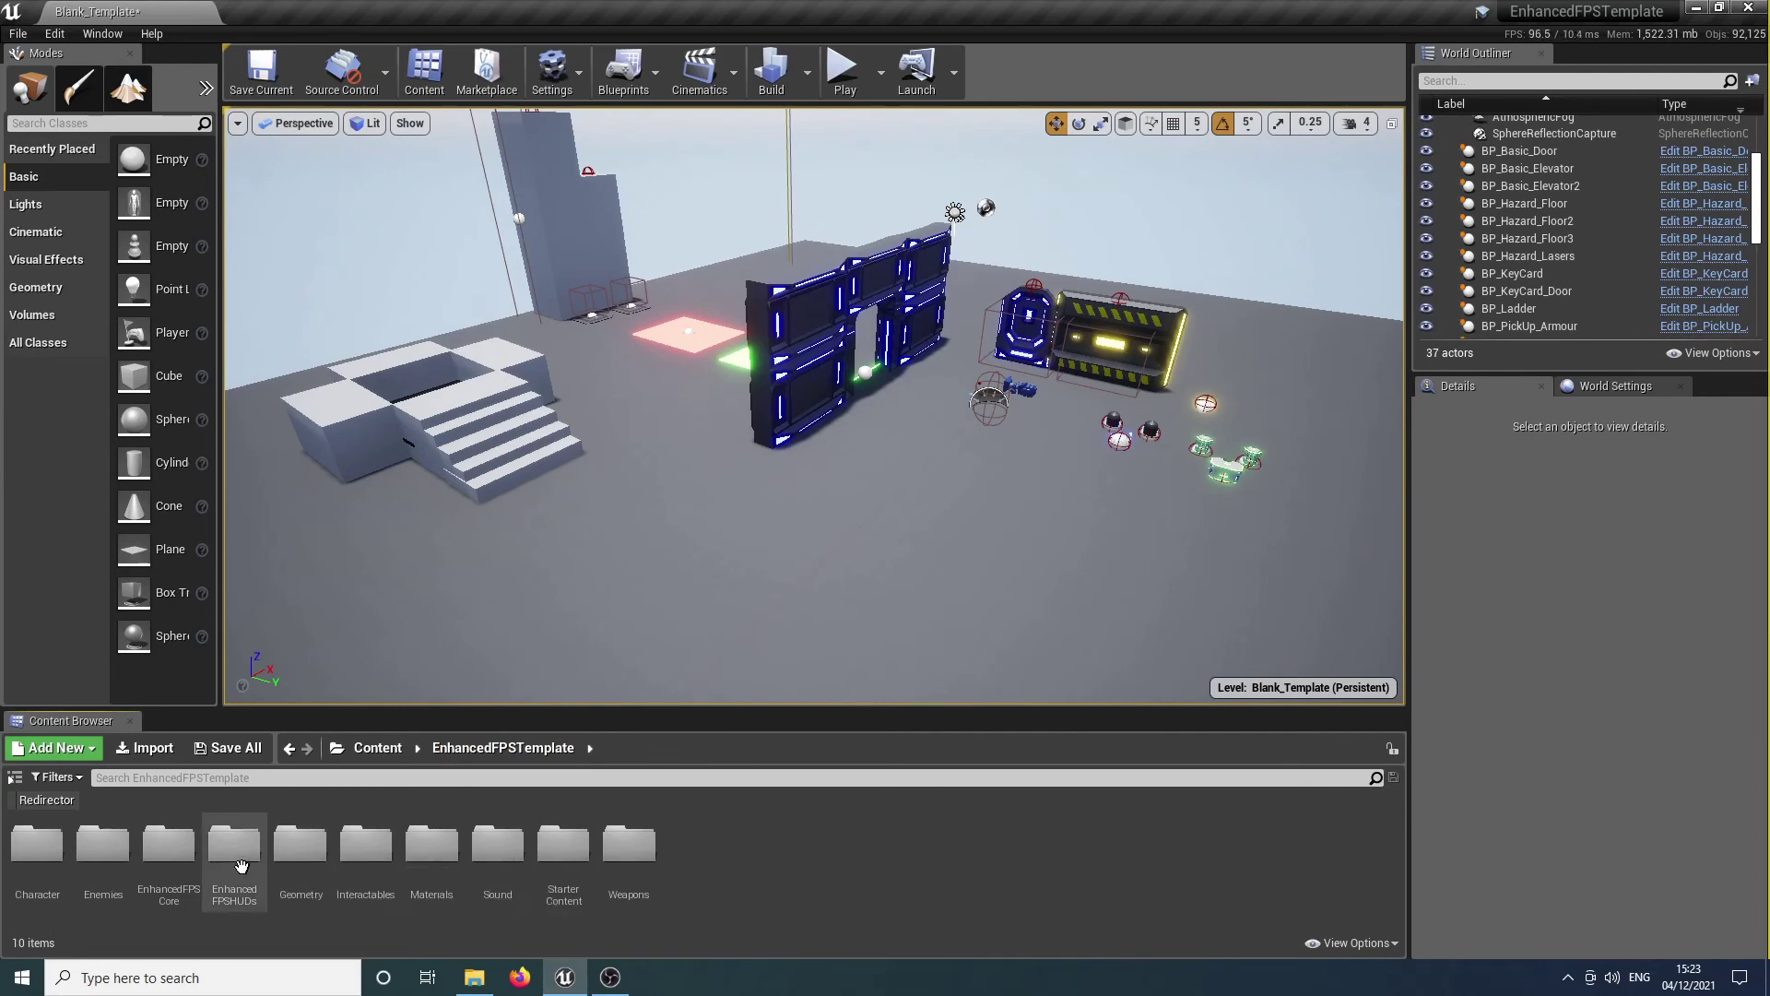
pyautogui.doubleClick(366, 846)
pyautogui.doubleClick(167, 853)
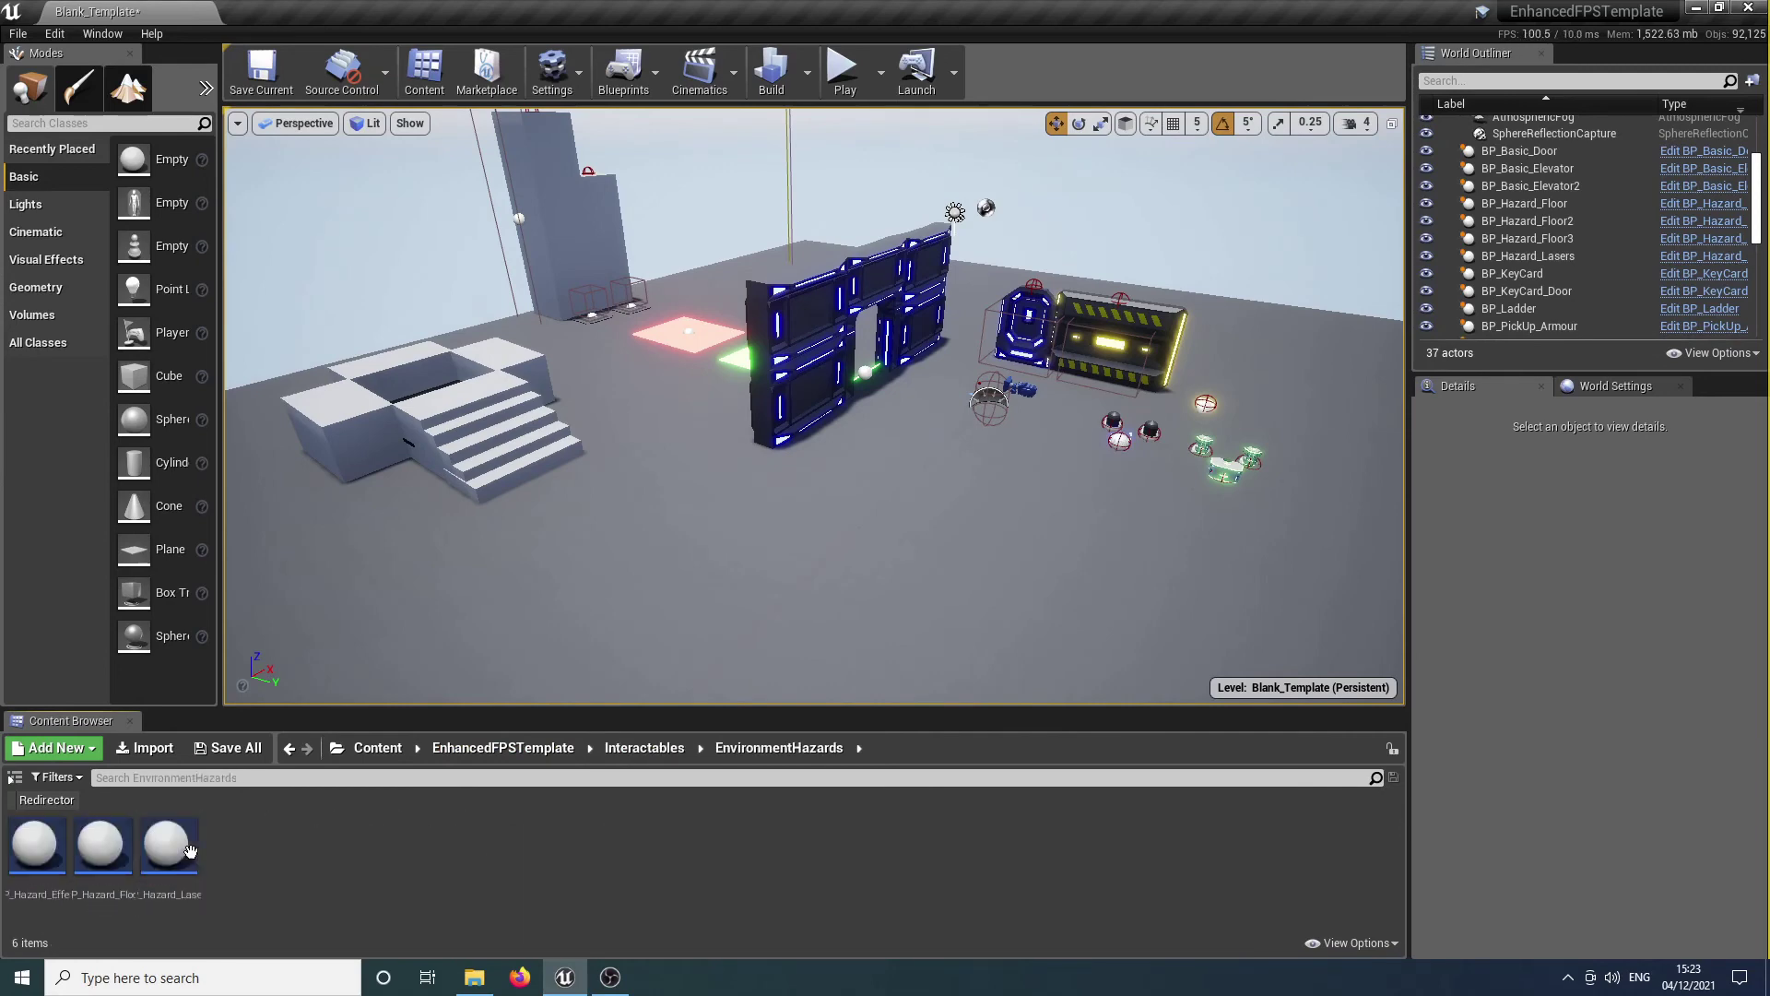
pyautogui.click(610, 751)
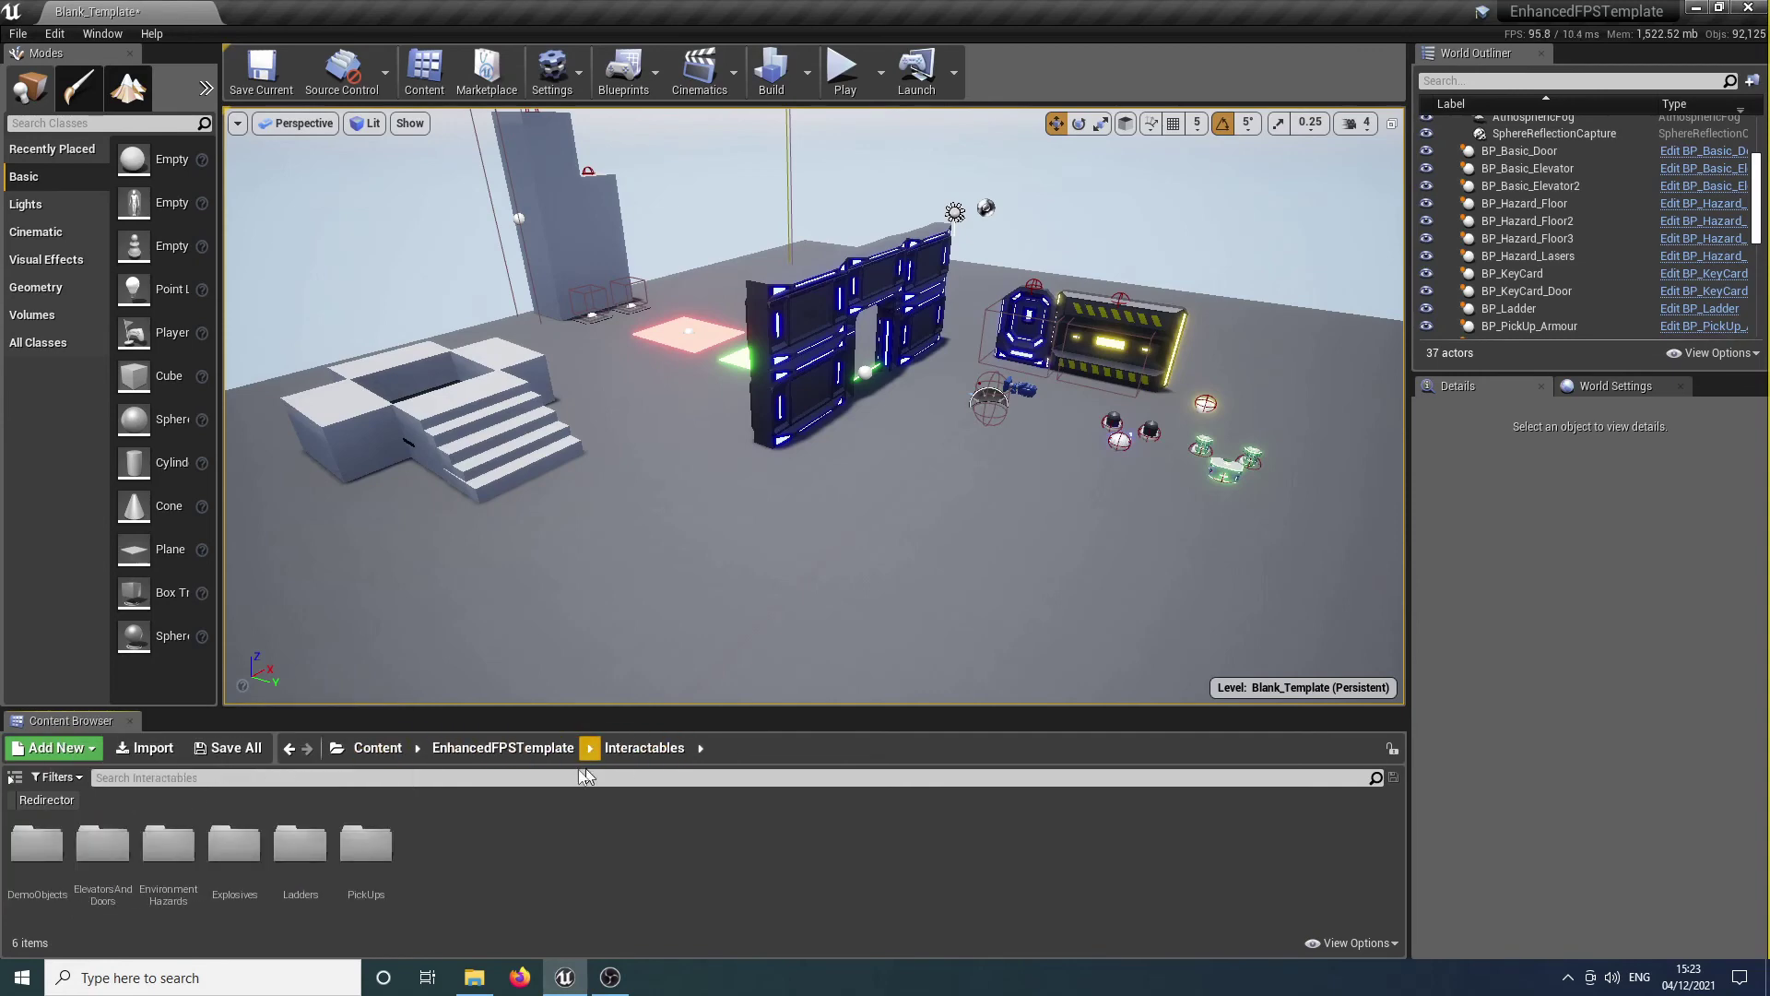
pyautogui.doubleClick(234, 844)
pyautogui.moveTo(103, 846); pyautogui.dragTo(927, 413)
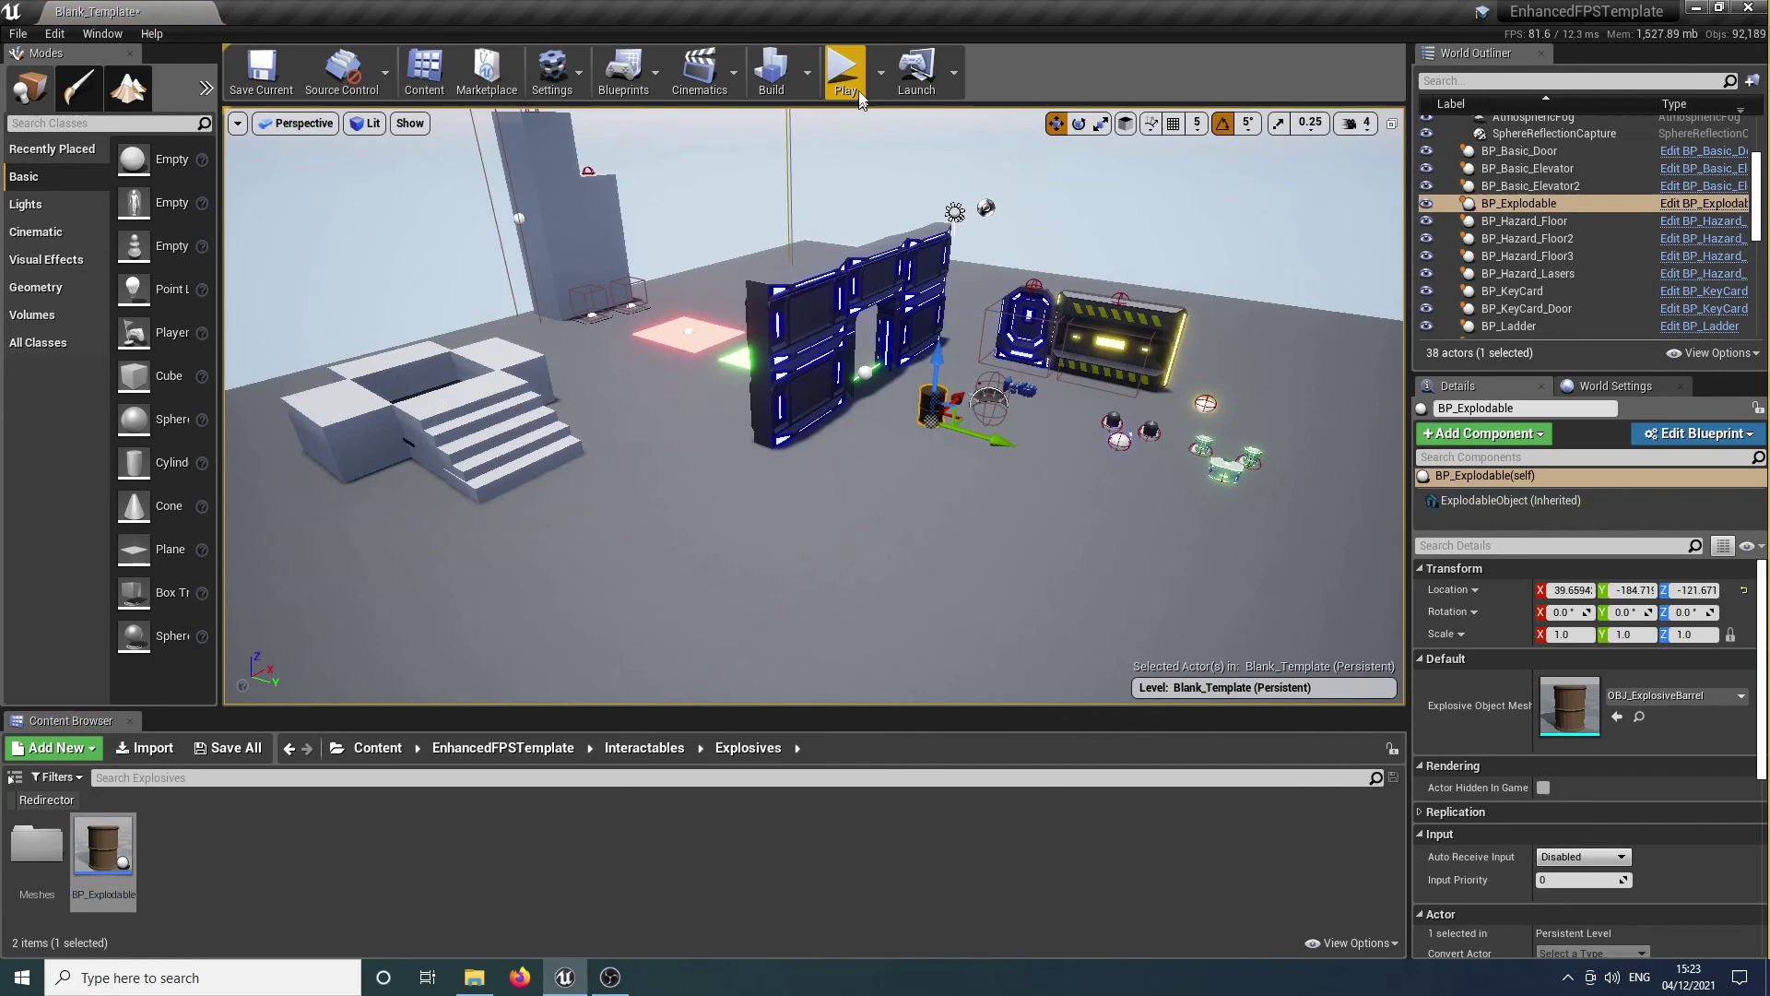
# Play-test the explosive barrel near the laser doorway and end the play session.
pyautogui.click(845, 75)
pyautogui.press('w')
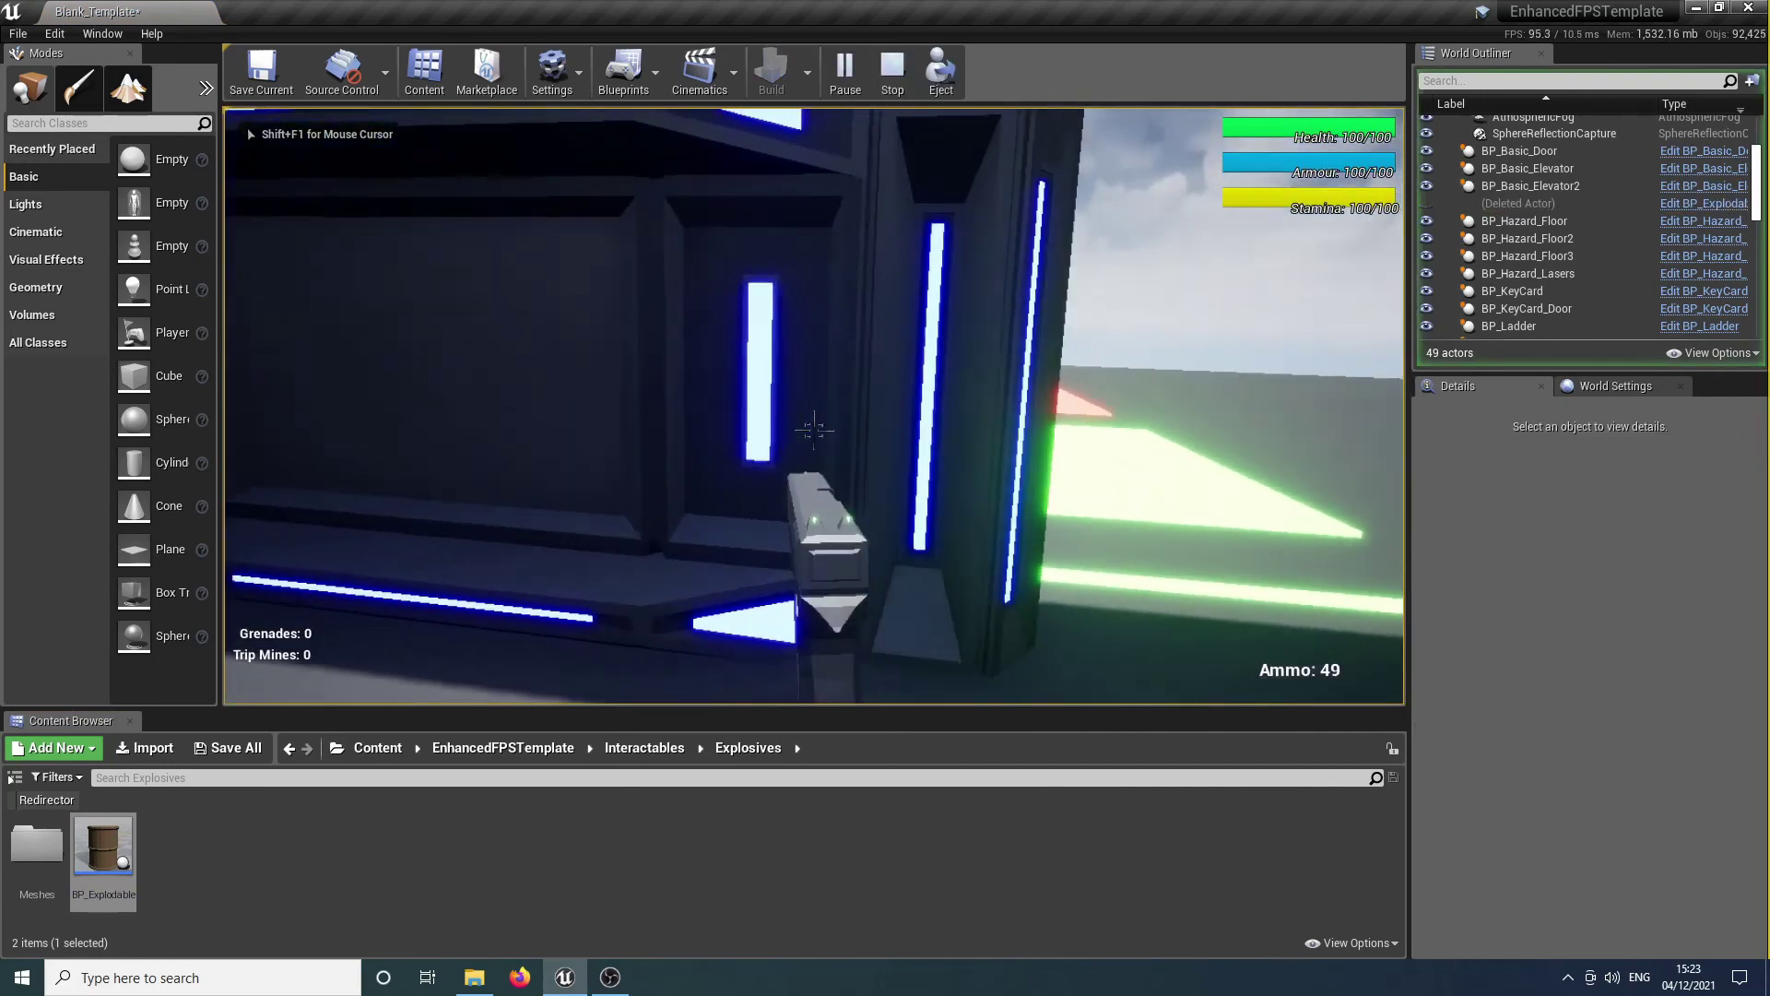
pyautogui.press('Escape')
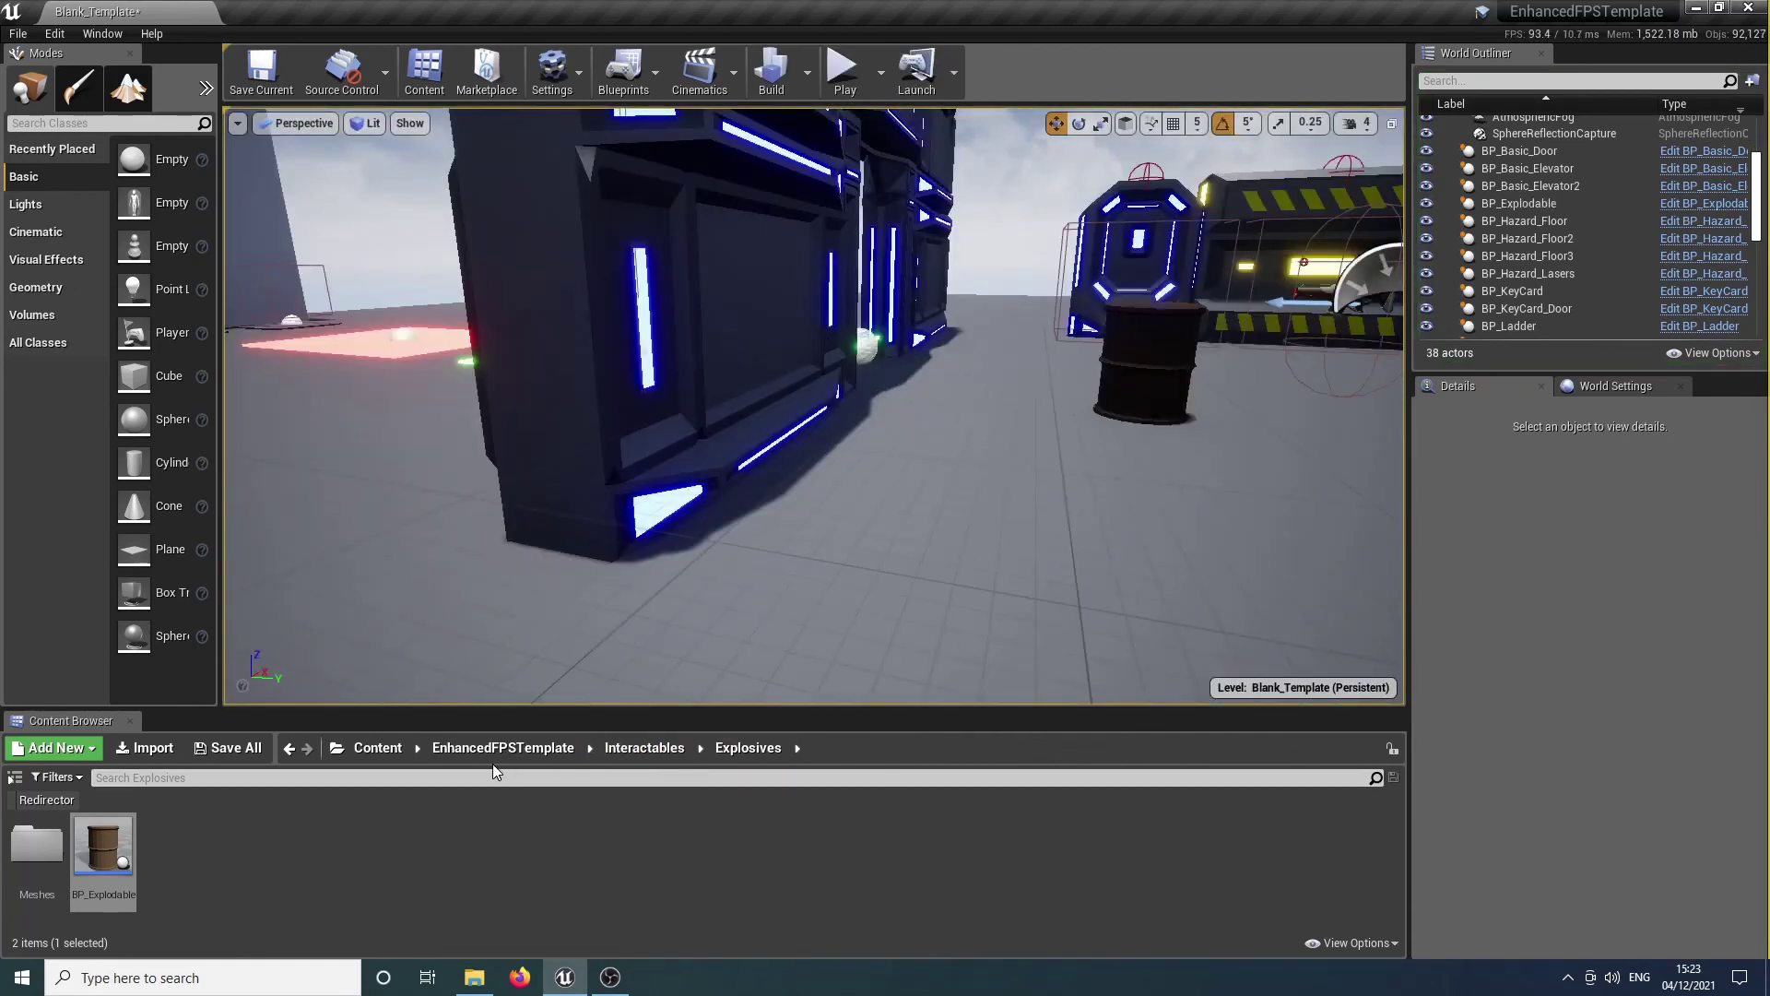
# Examine the whole level, including the stepped pit, floor hazards, laser doorway and explosive barrel, from several viewpoints.
pyautogui.moveTo(572, 577)
pyautogui.mouseDown(button='right')
pyautogui.moveTo(544, 609)
pyautogui.moveTo(590, 608)
pyautogui.moveTo(594, 567)
pyautogui.moveTo(551, 560)
pyautogui.mouseUp(button='right')
pyautogui.press('s')
pyautogui.moveTo(696, 514)
pyautogui.mouseDown(button='right')
pyautogui.moveTo(776, 512)
pyautogui.moveTo(710, 516)
pyautogui.mouseUp(button='right')
pyautogui.press('w')
pyautogui.press('w')
pyautogui.press('s')
pyautogui.press('a')
pyautogui.press('a')
pyautogui.moveTo(710, 516); pyautogui.dragTo(696, 515, button='right')
pyautogui.press('s')
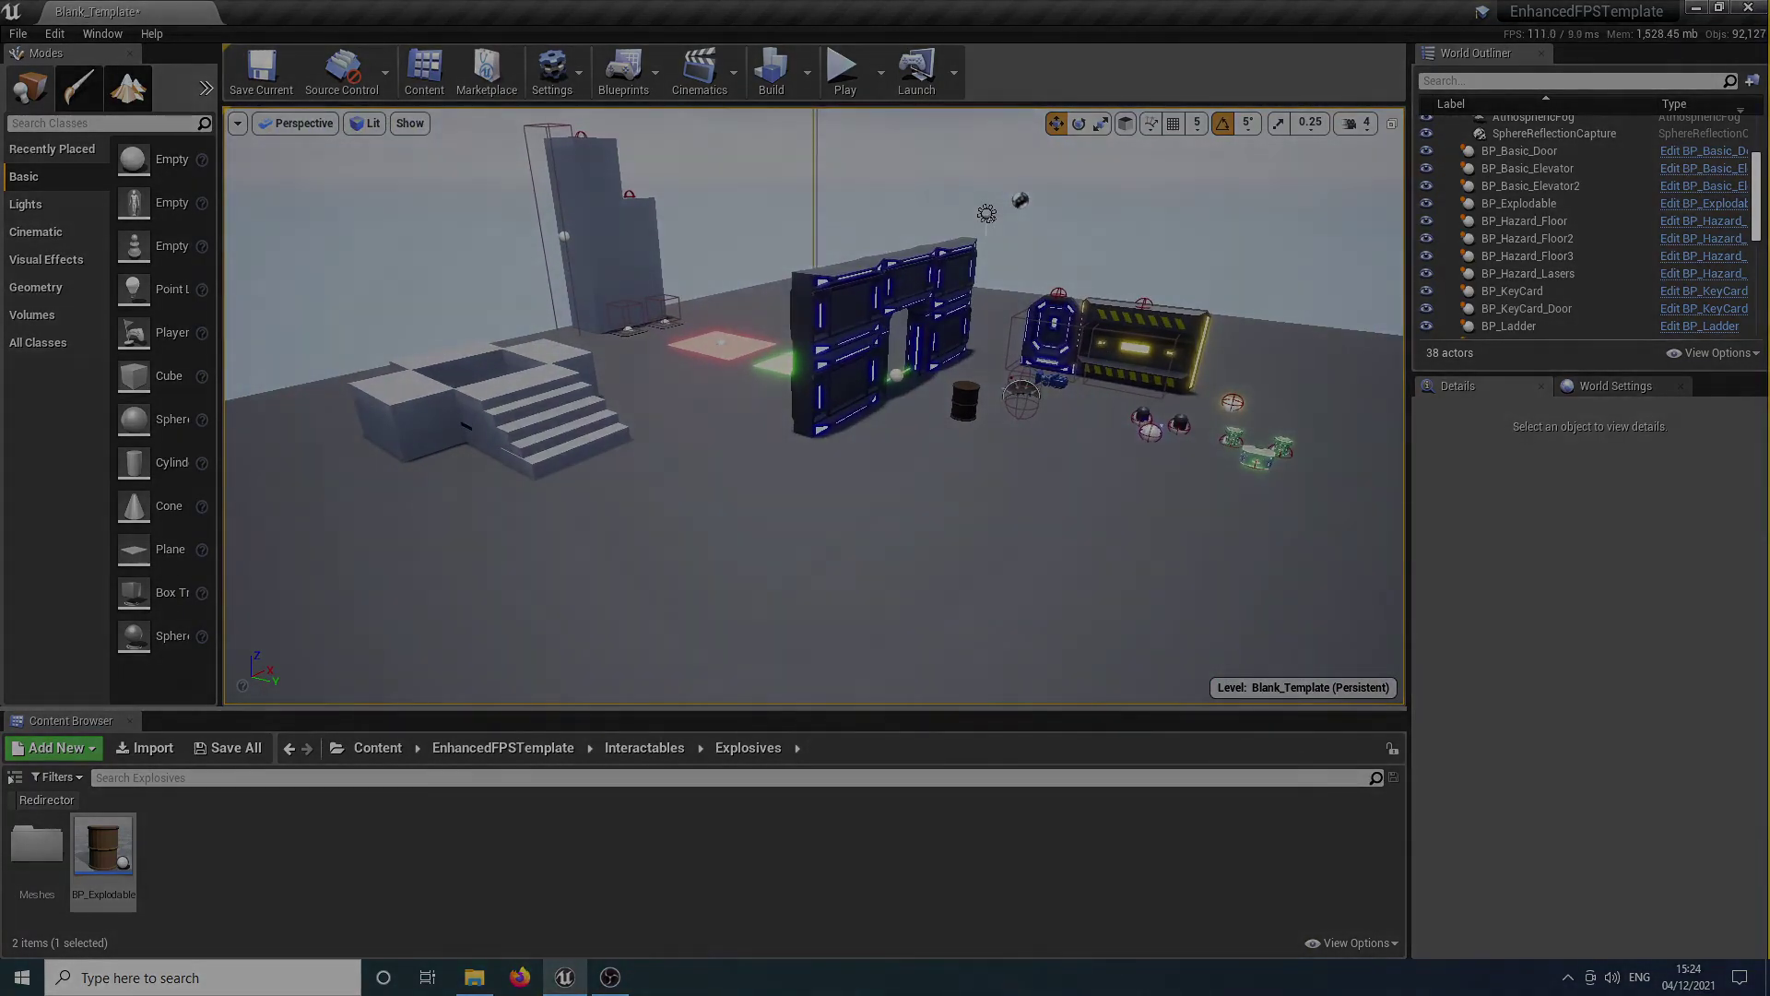